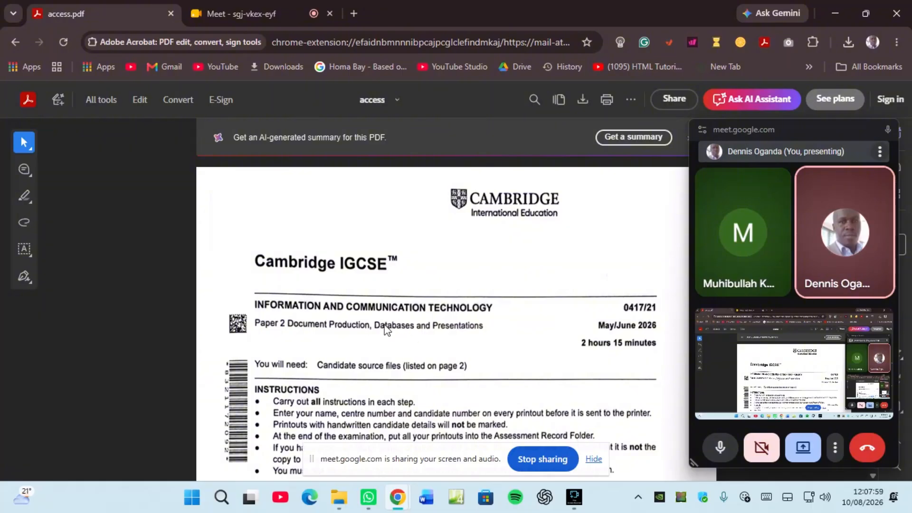
Step: Minimise the Chrome window showing the access.pdf exam paper
left_click(834, 13)
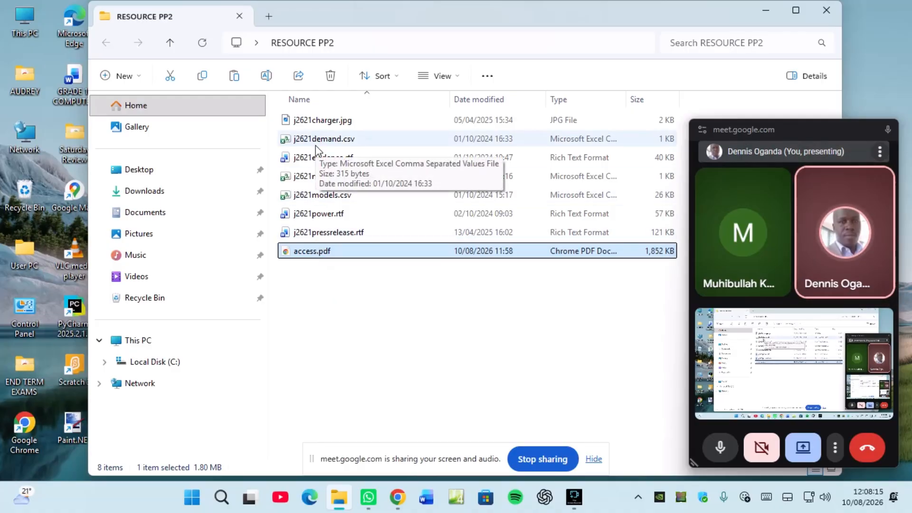
Step: Minimise the File Explorer window showing the RESOURCE PP2 source files
left_click(765, 10)
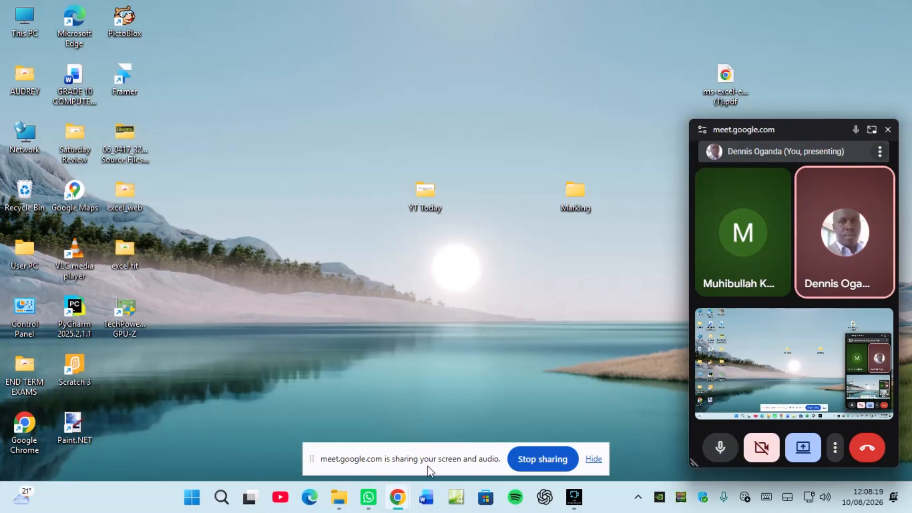
Step: Restore Chrome and open Google Drive in a new tab from the Google apps grid
mouse_move(400, 504)
left_click(345, 446)
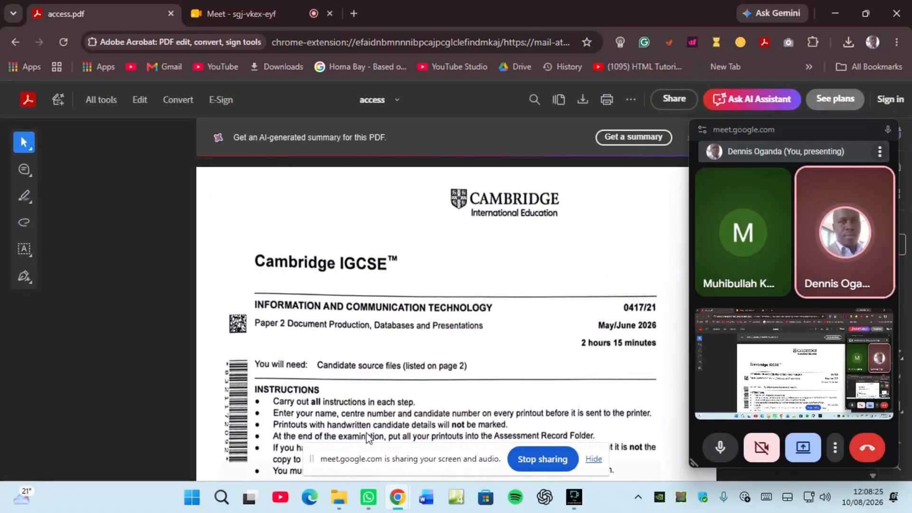
left_click_drag(690, 240, 758, 240)
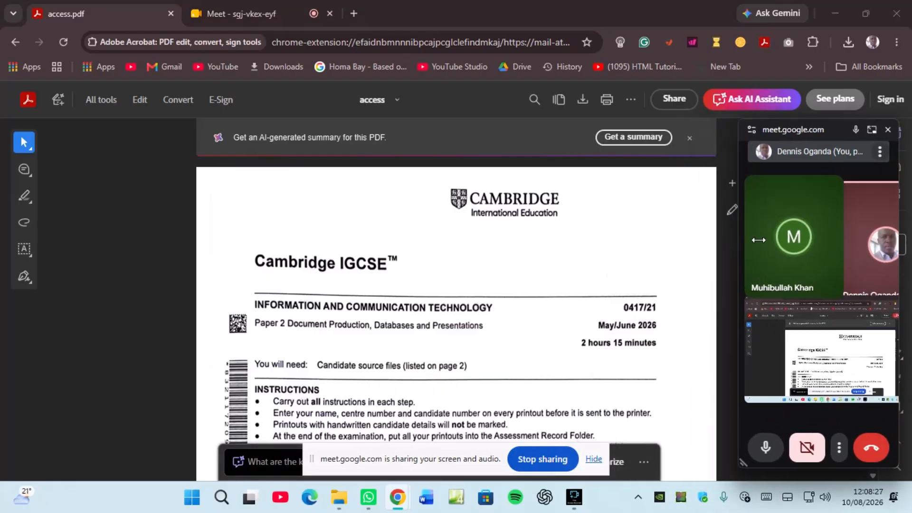
left_click(352, 13)
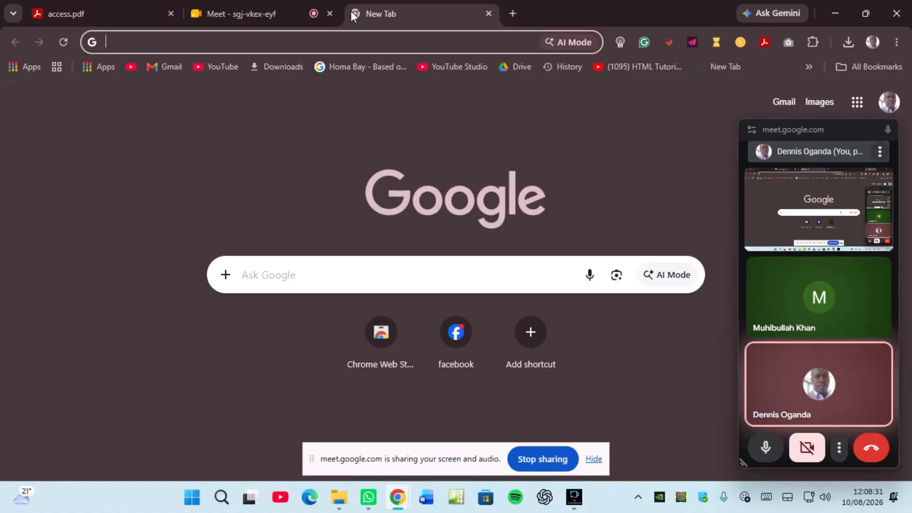
left_click(858, 104)
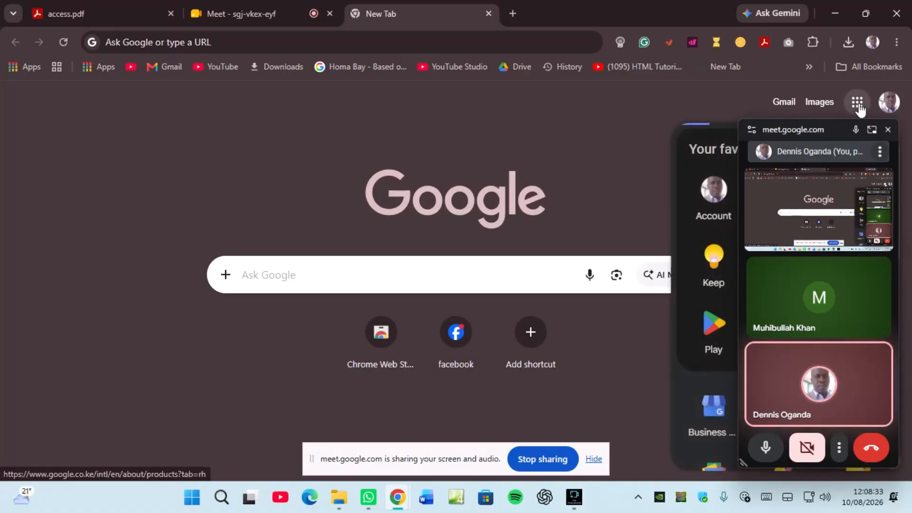
left_click_drag(819, 127, 822, 269)
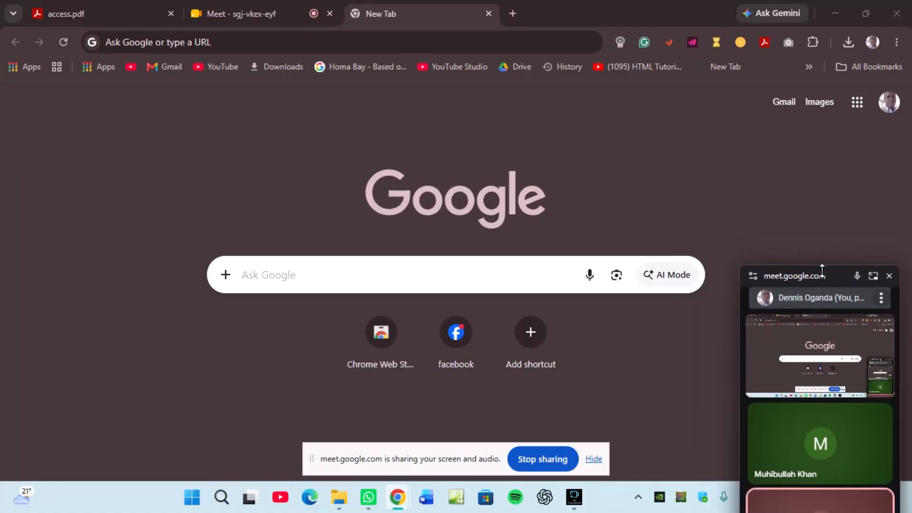
left_click(858, 105)
scroll(811, 203, "down", 1)
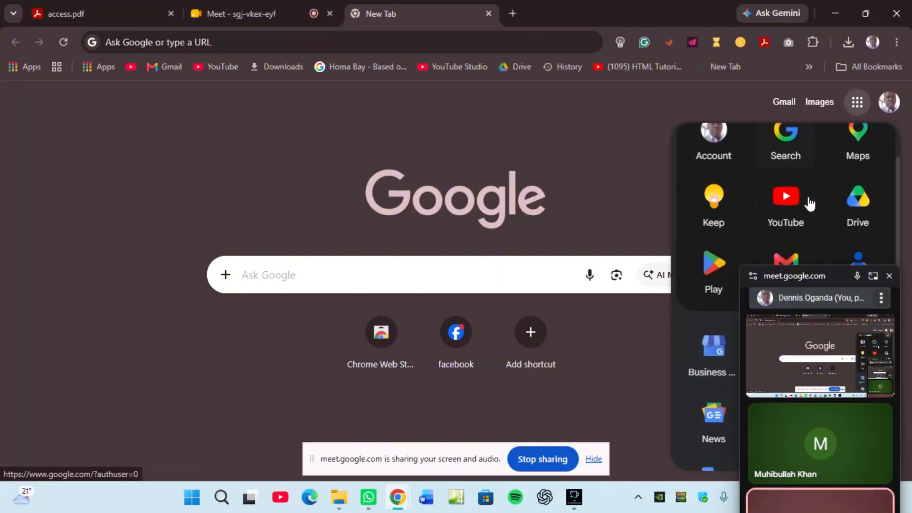
scroll(810, 203, "down", 2)
left_click(857, 135)
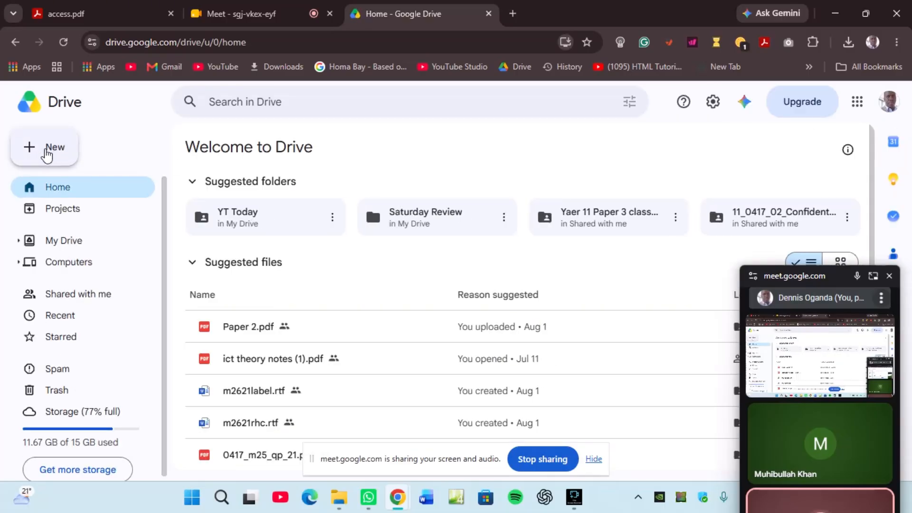
Step: Upload the Desktop's RESOURCE PP2 folder to My Drive, allowing all 8 files through
left_click(31, 148)
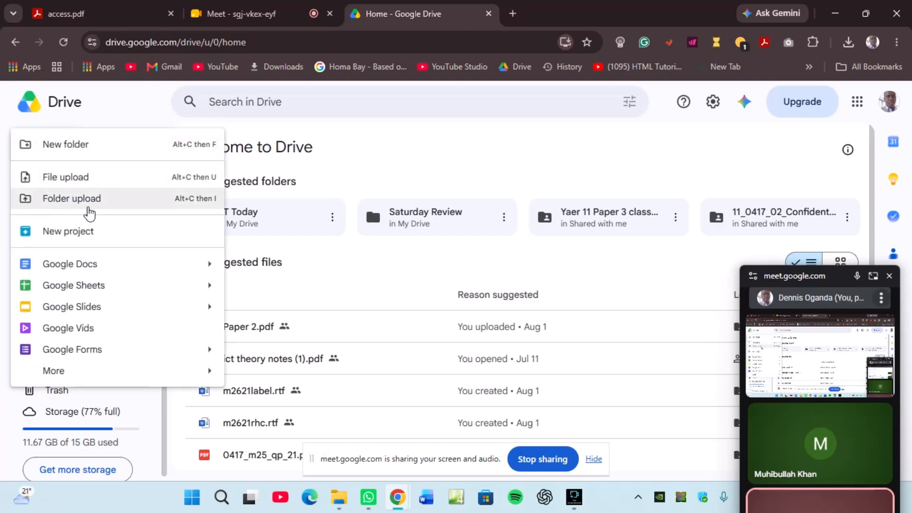
left_click(72, 199)
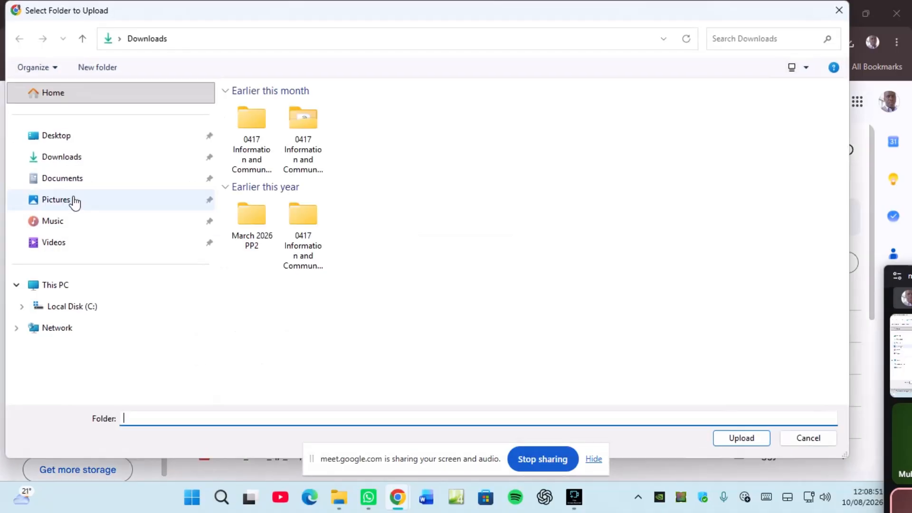
left_click(69, 139)
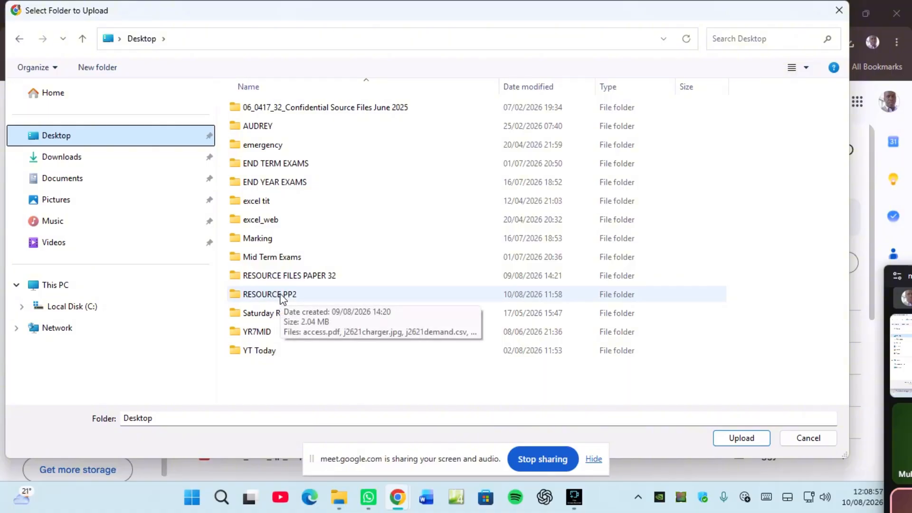
double_click(281, 296)
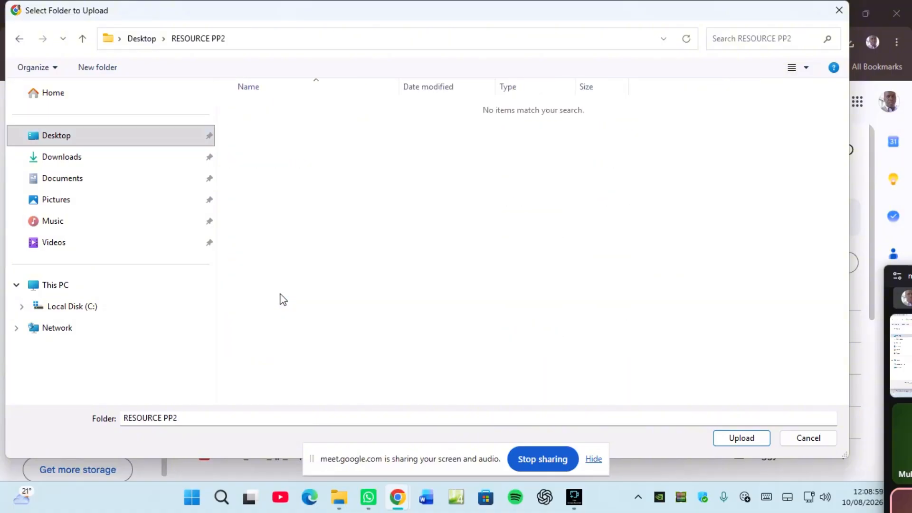
left_click(138, 39)
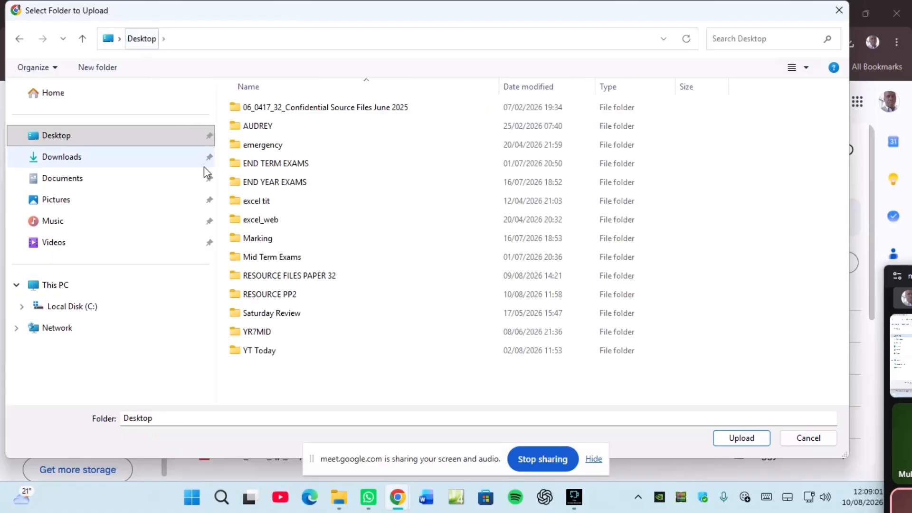
left_click(272, 296)
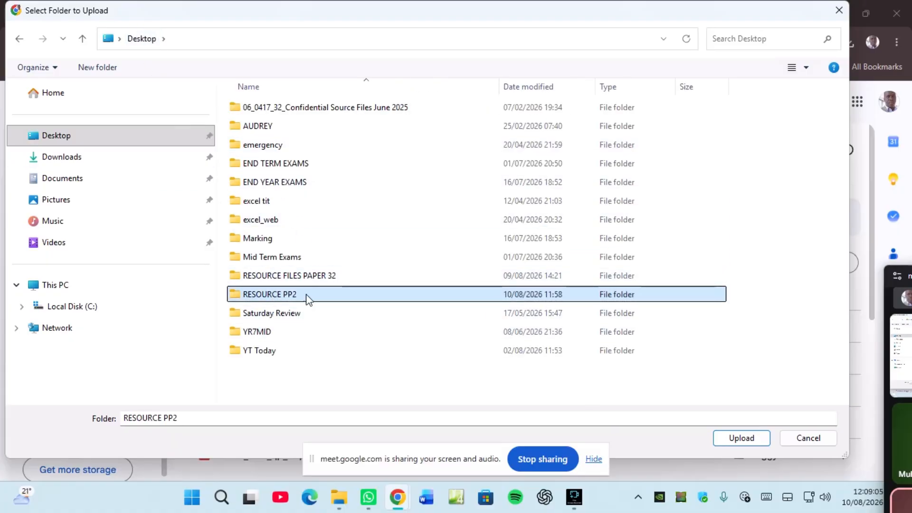
left_click(736, 437)
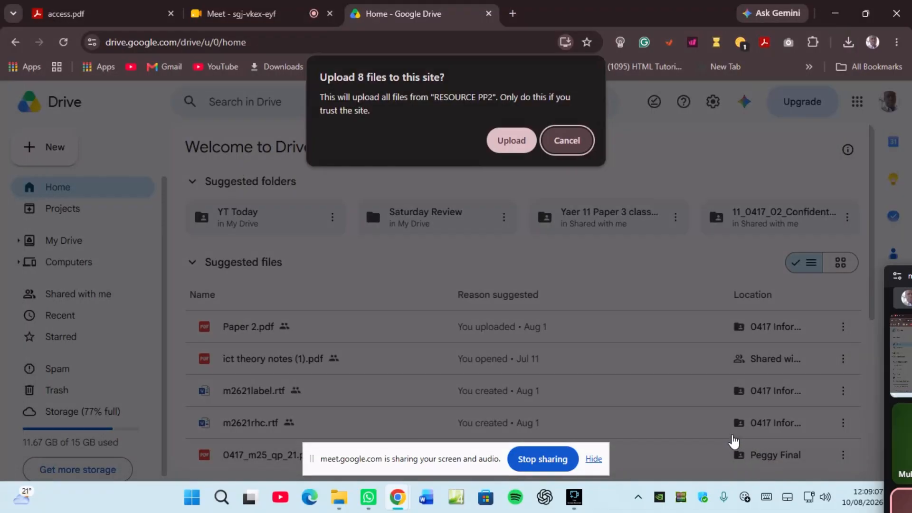
left_click(511, 140)
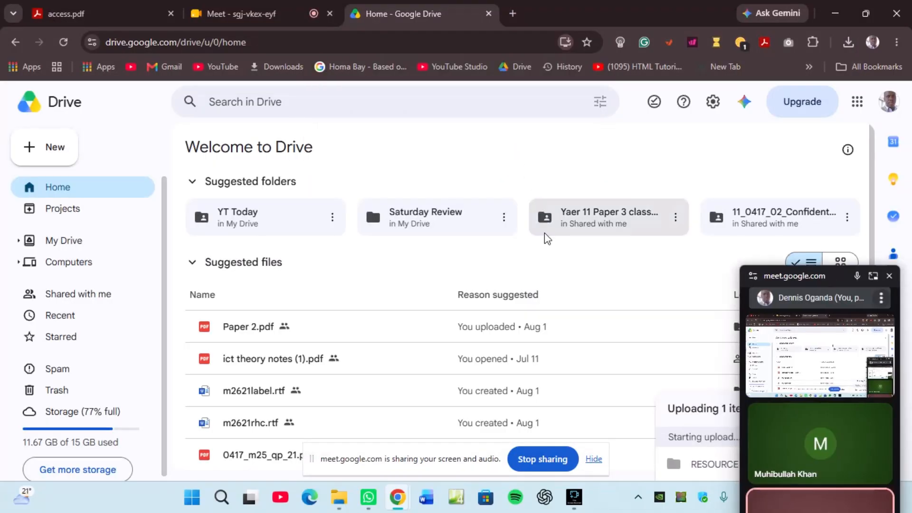
left_click_drag(800, 281, 84, 290)
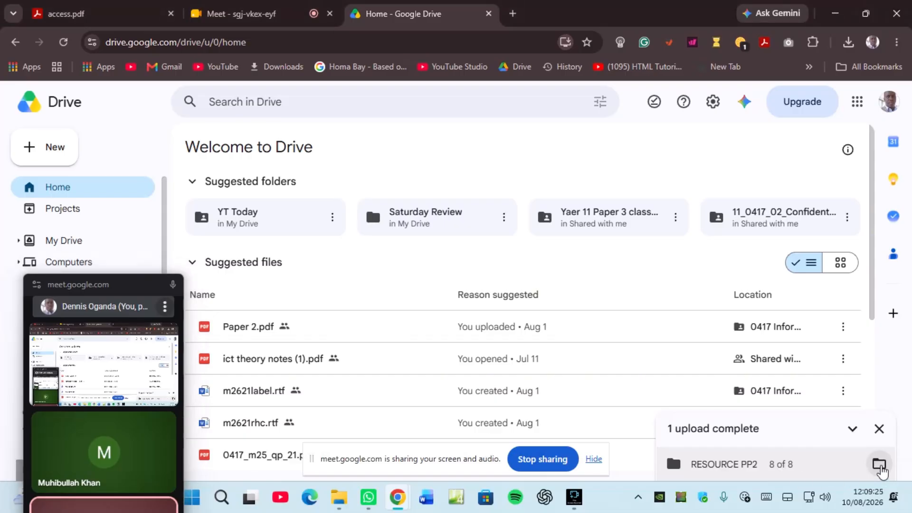
left_click(879, 464)
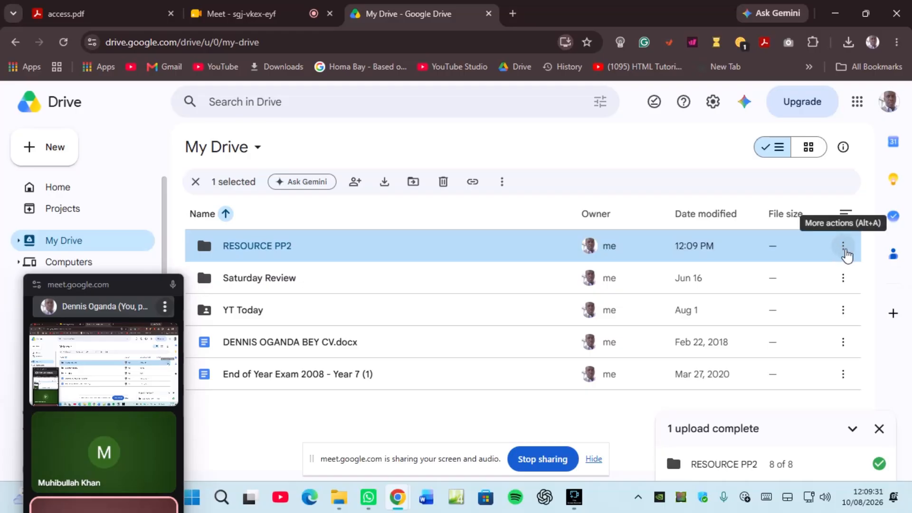
Step: Share RESOURCE PP2 as Anyone with the link (Viewer), copy its link, and open a new tab
left_click(844, 247)
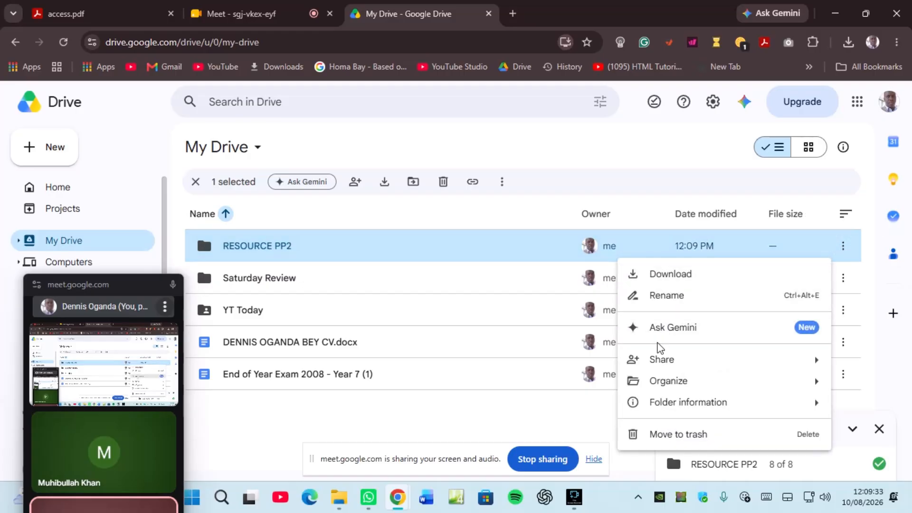
mouse_move(660, 359)
left_click(455, 370)
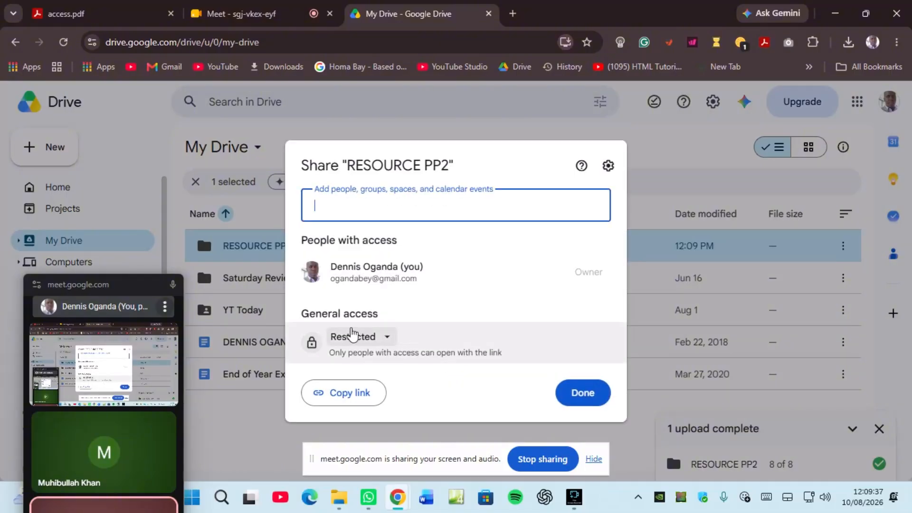
left_click(351, 335)
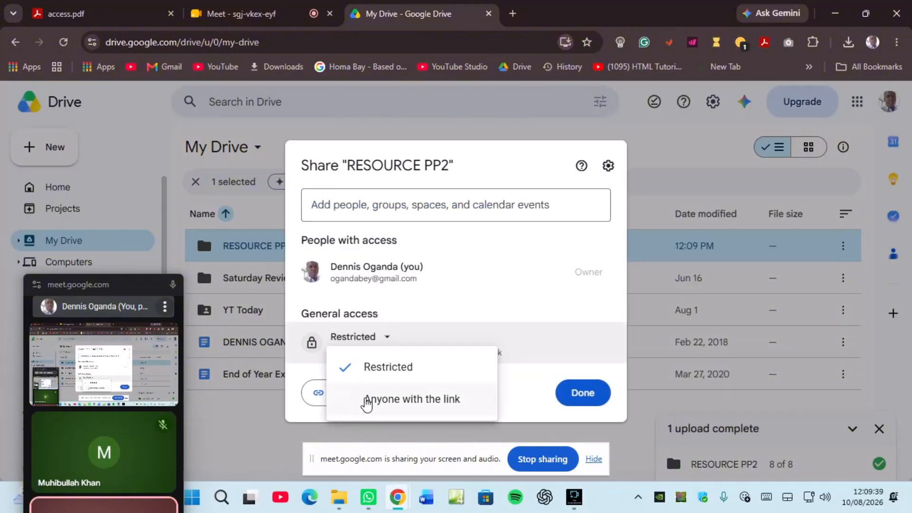
left_click(366, 402)
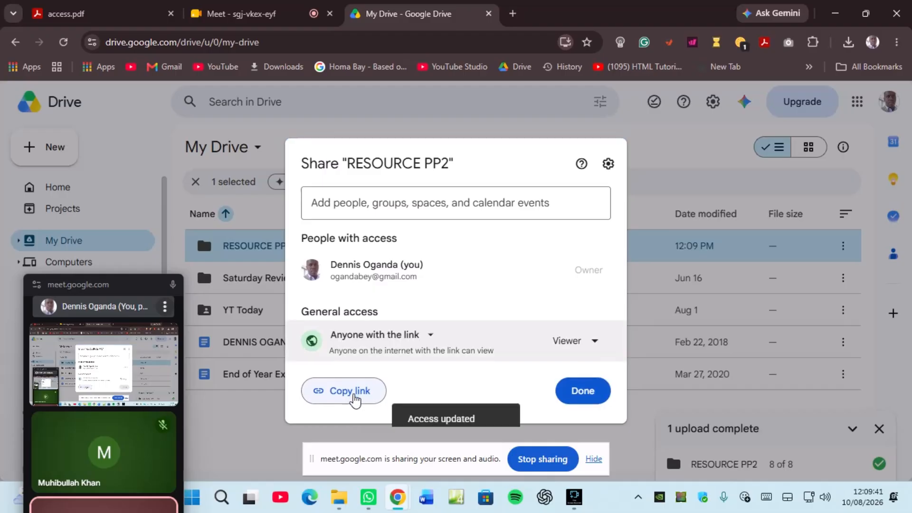
left_click(354, 396)
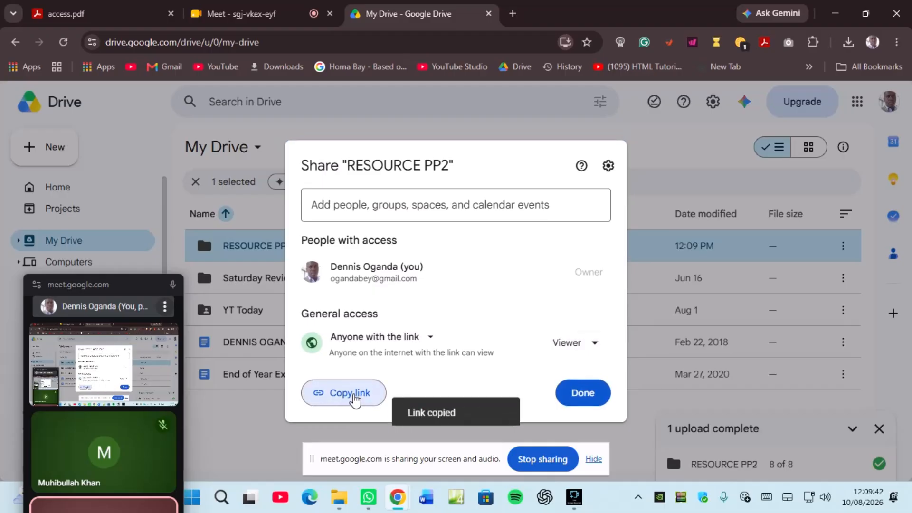
left_click(510, 15)
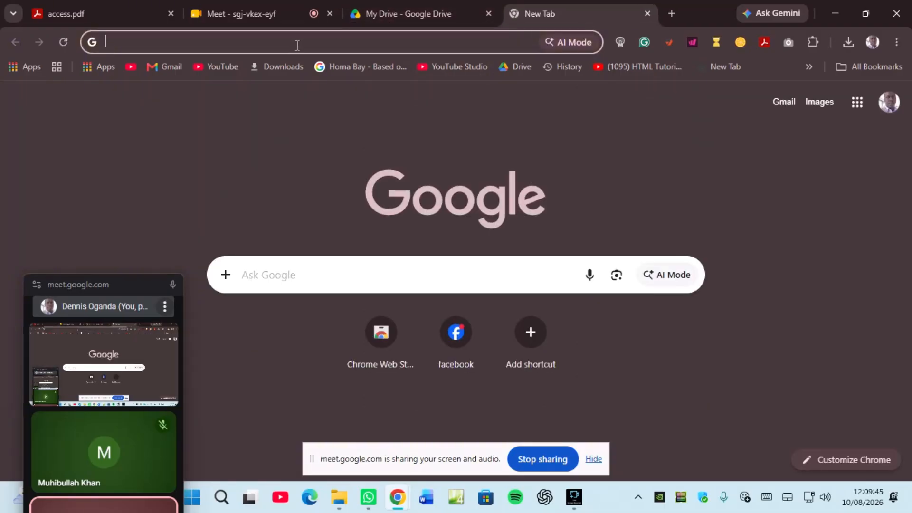
Step: Go to the tiny.cc Tiny URL shortener, then switch to WhatsApp
type("tiny.cc")
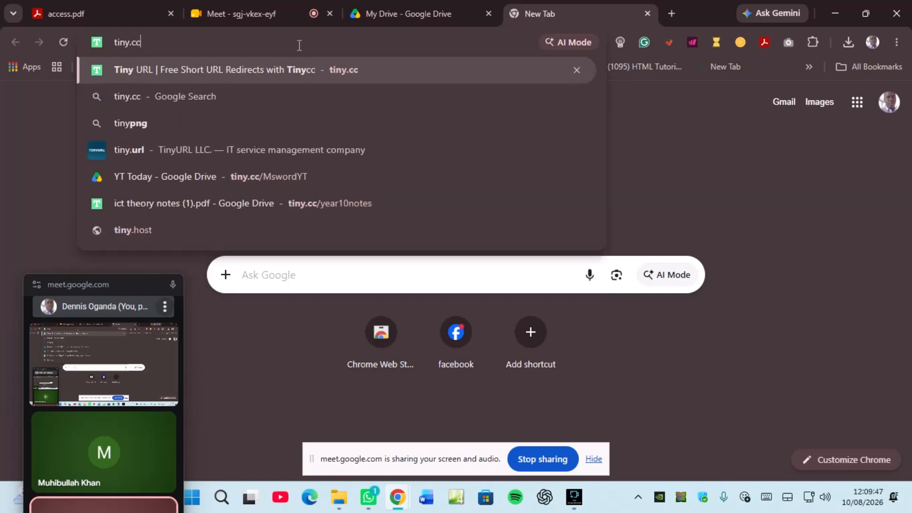
left_click(323, 67)
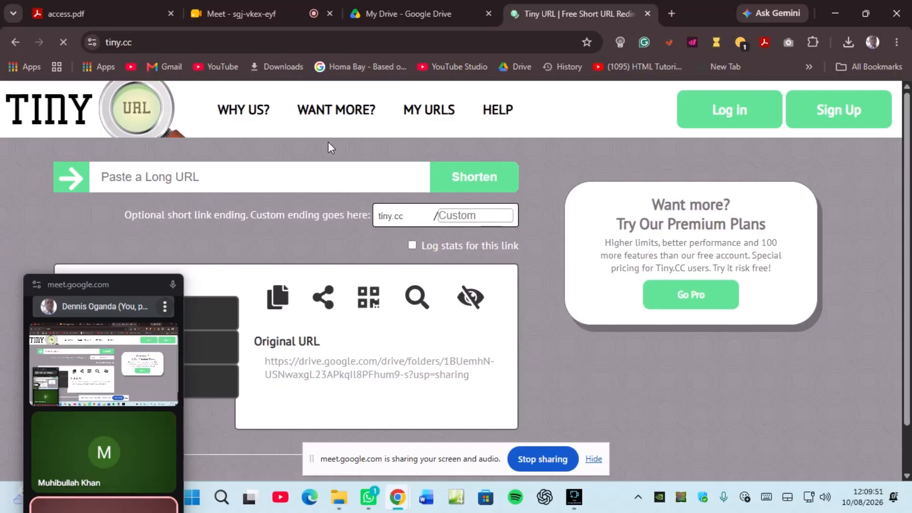
left_click(377, 504)
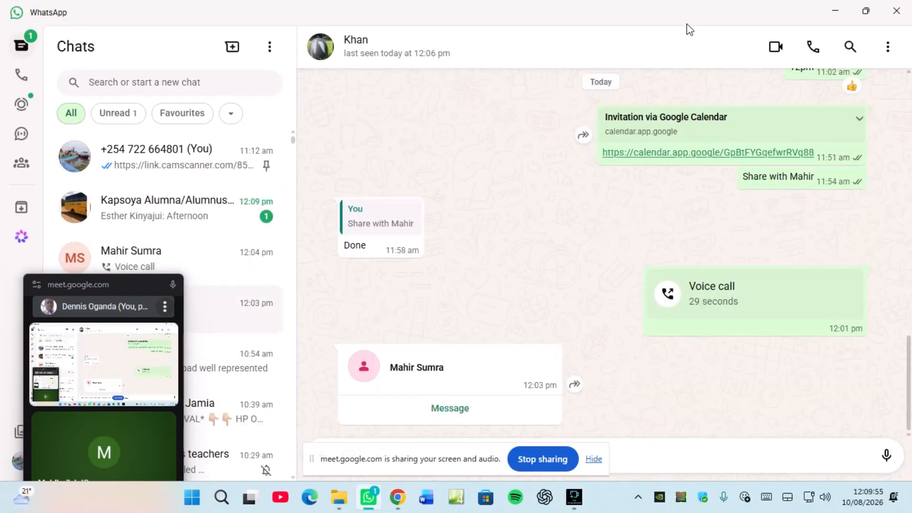
left_click(835, 9)
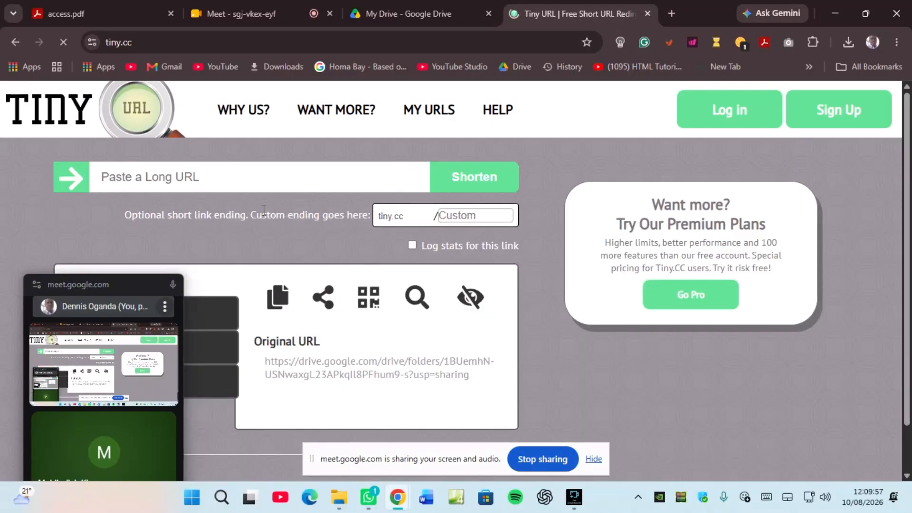
left_click(172, 176)
right_click(172, 176)
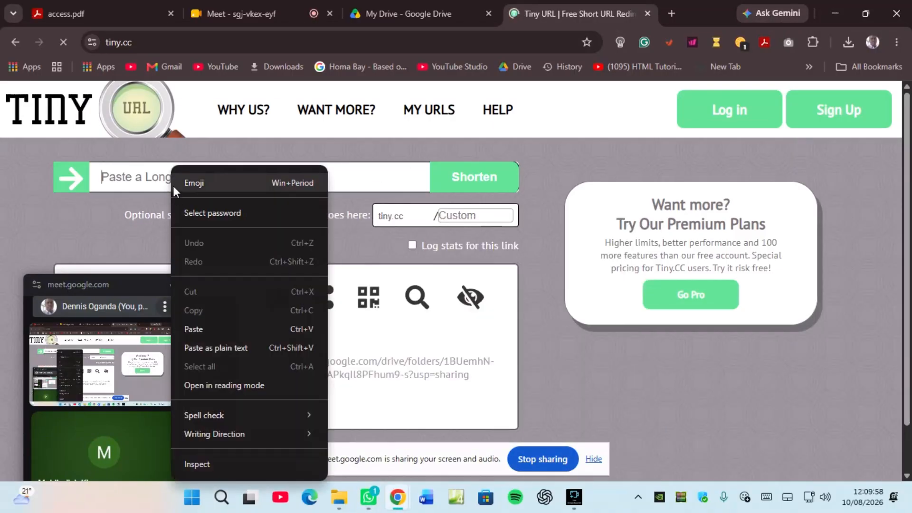
left_click(192, 331)
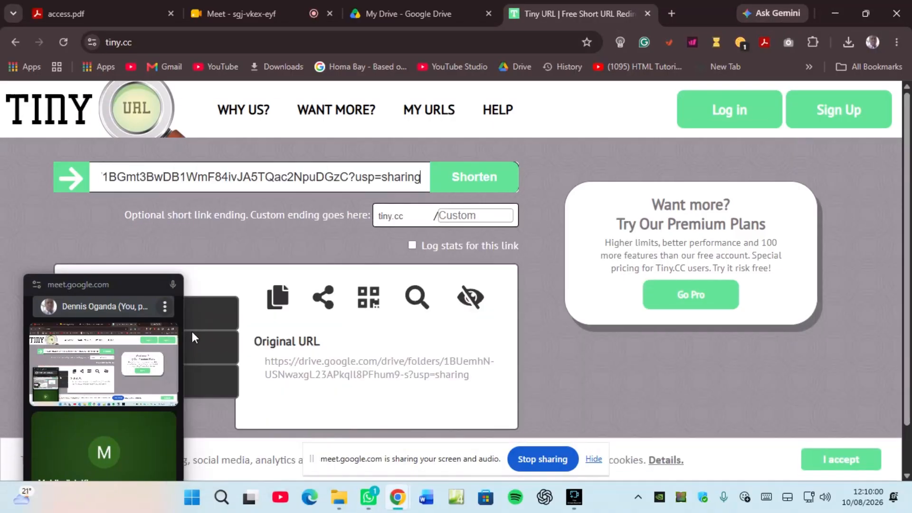
left_click(444, 217)
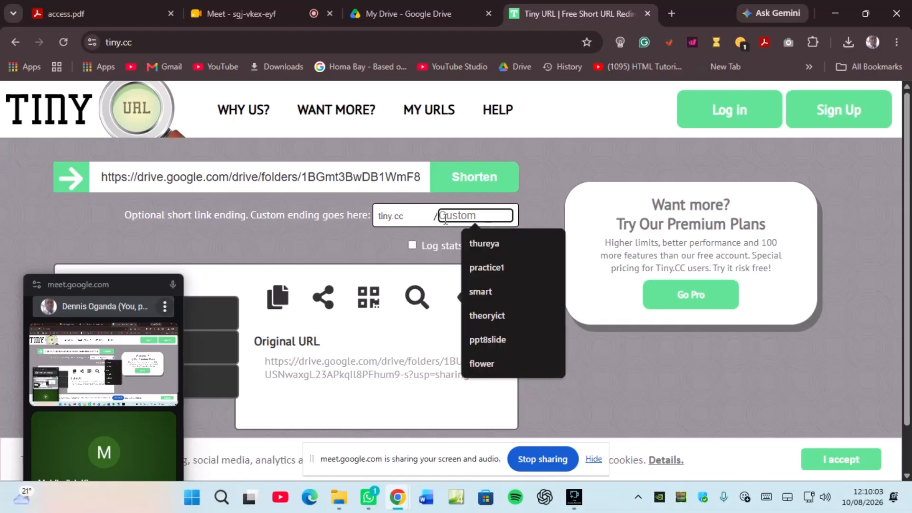
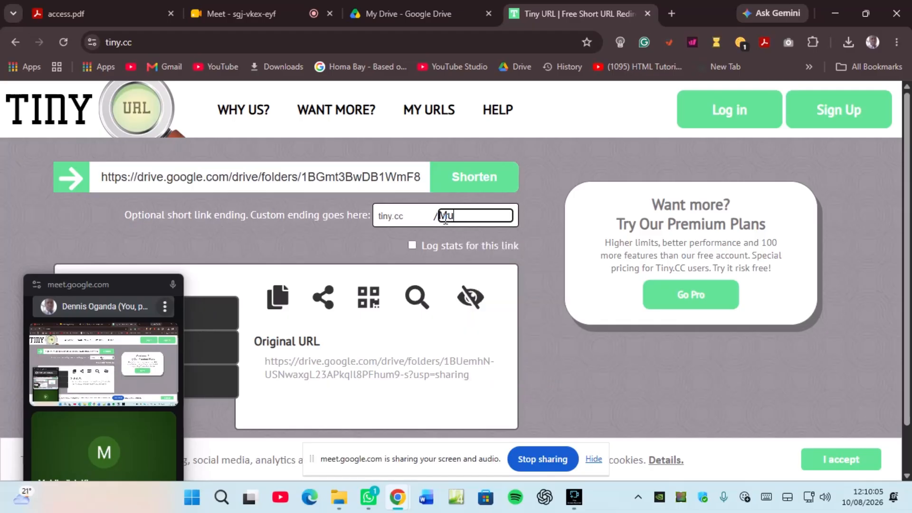
left_click(471, 183)
left_click_drag(107, 285, 812, 327)
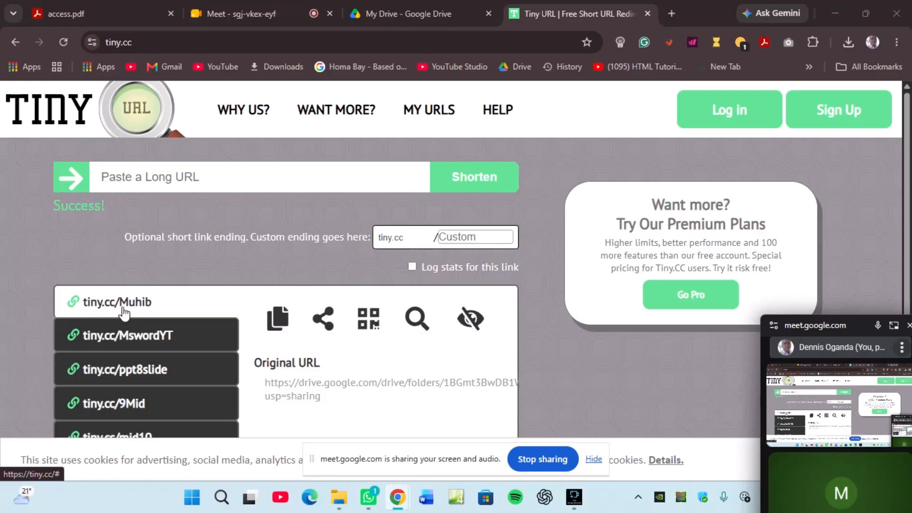
left_click(278, 330)
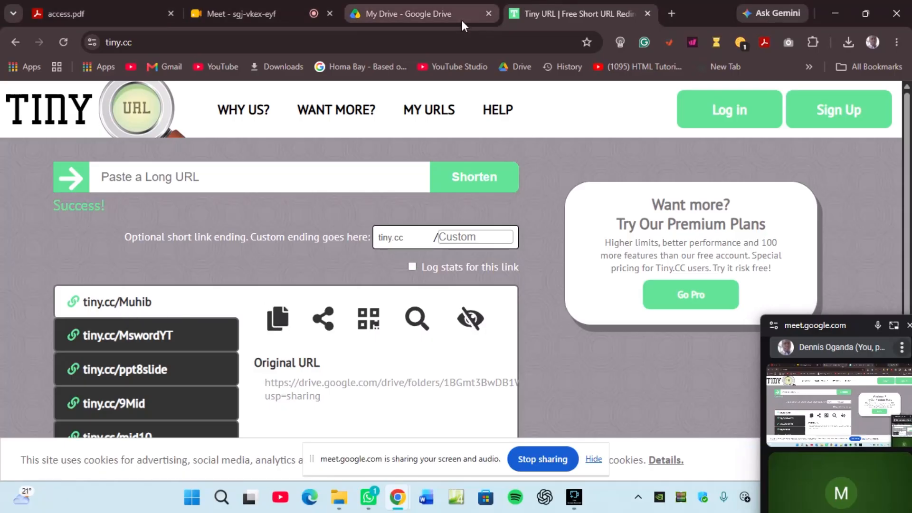
left_click(488, 14)
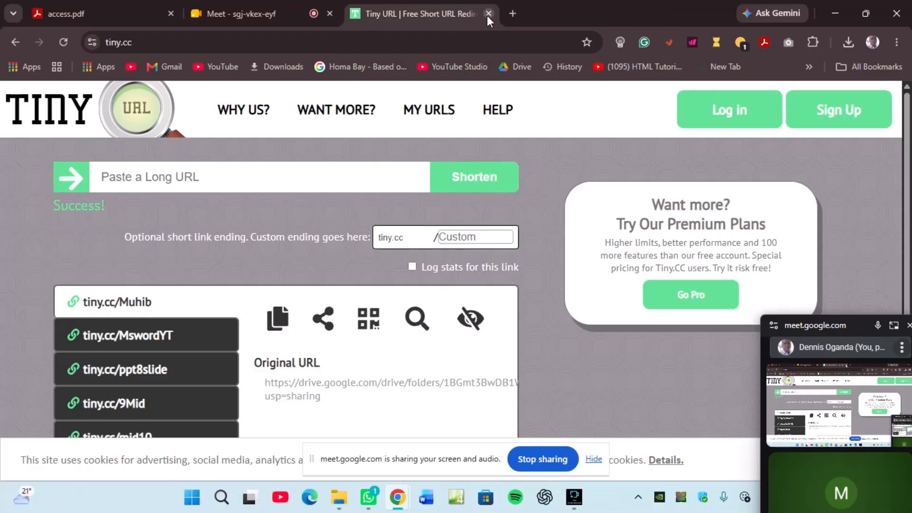
left_click(487, 15)
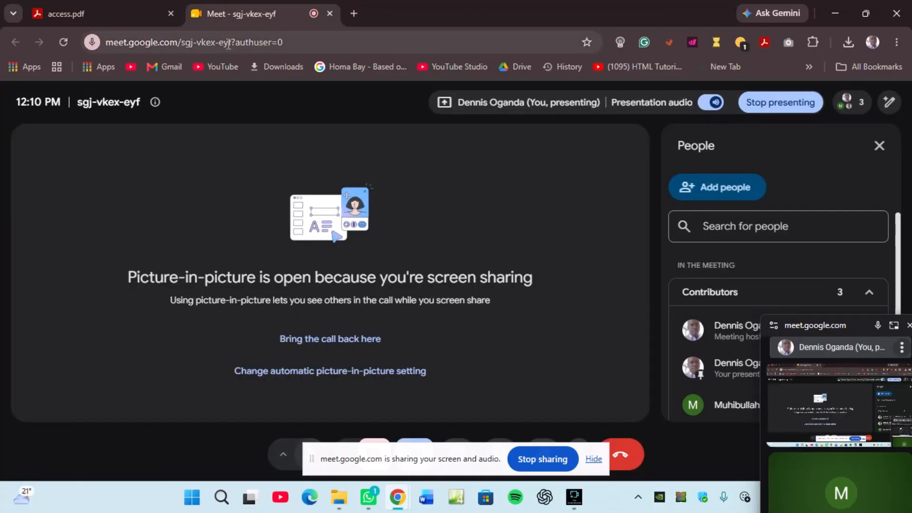
left_click(353, 14)
right_click(172, 42)
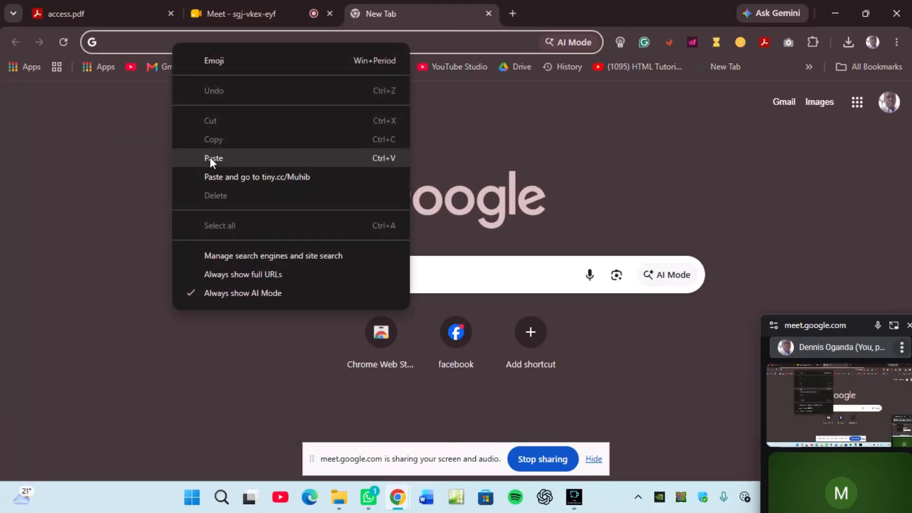
left_click(210, 158)
key("Return")
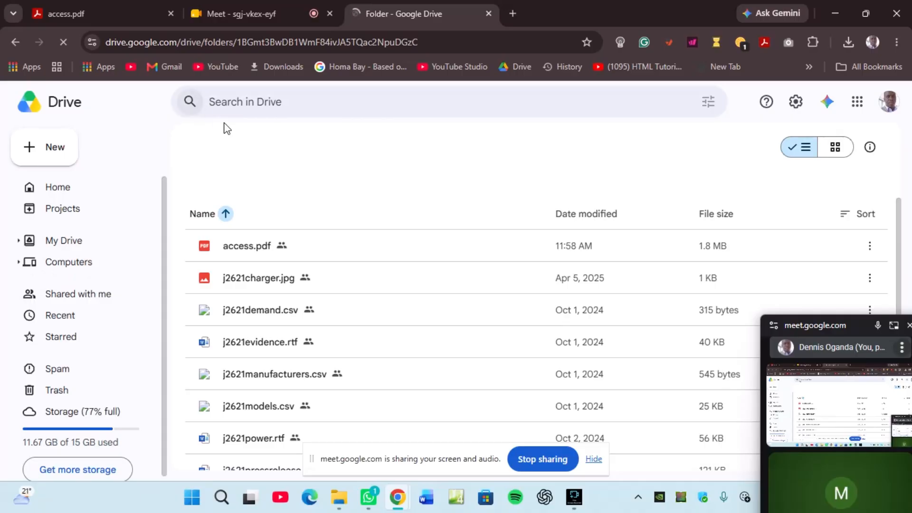
scroll(349, 297, "down", 3)
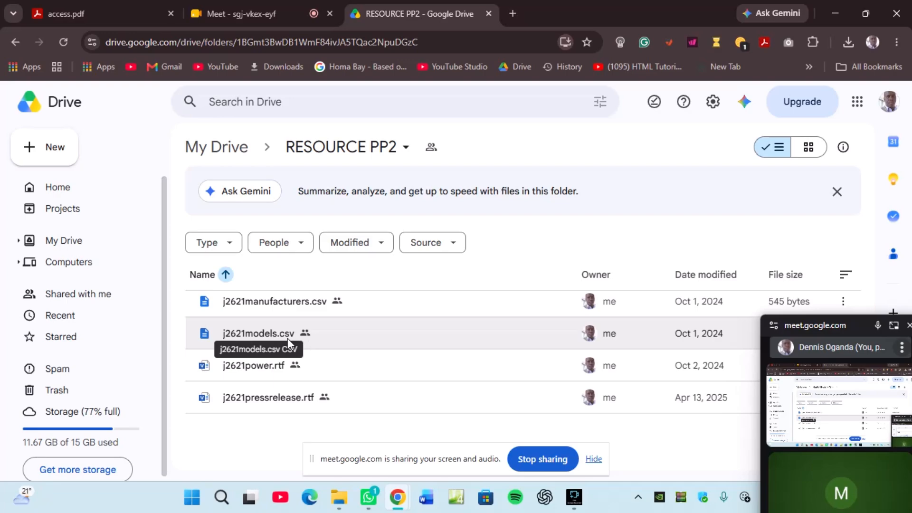
scroll(328, 327, "up", 3)
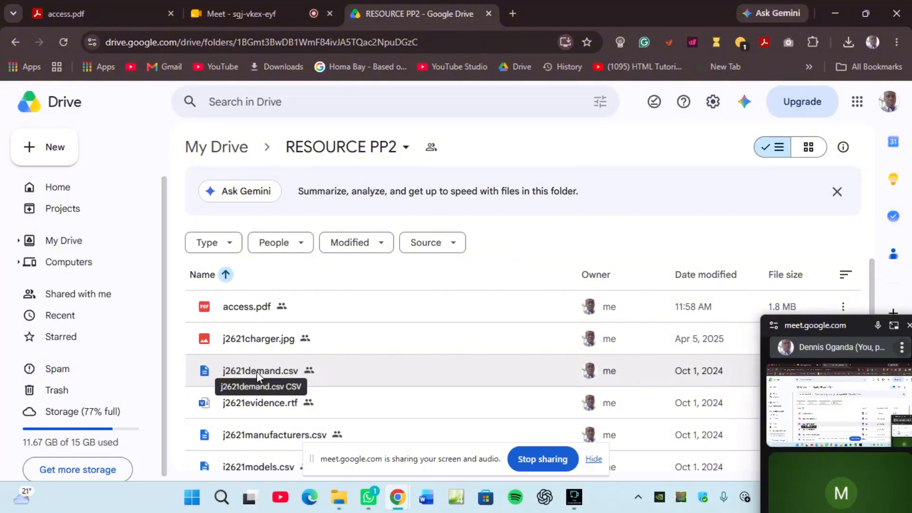
scroll(258, 349, "down", 3)
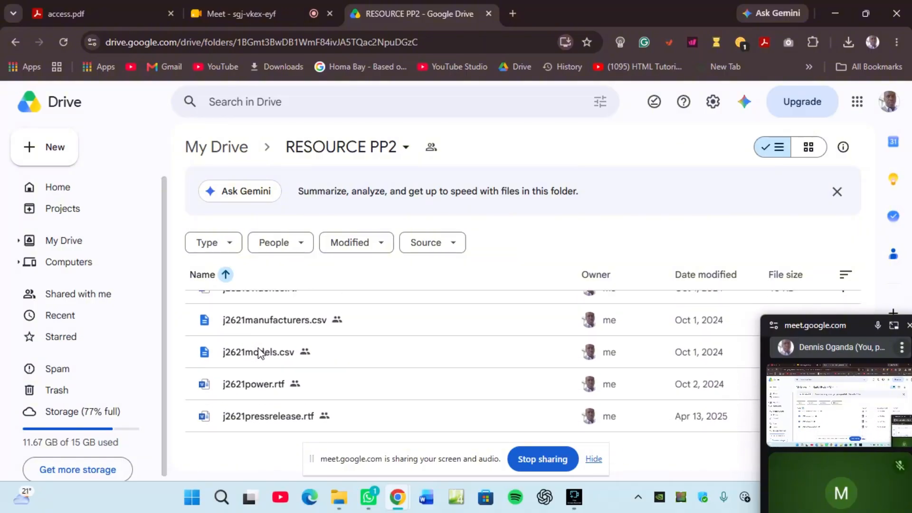
scroll(259, 352, "up", 3)
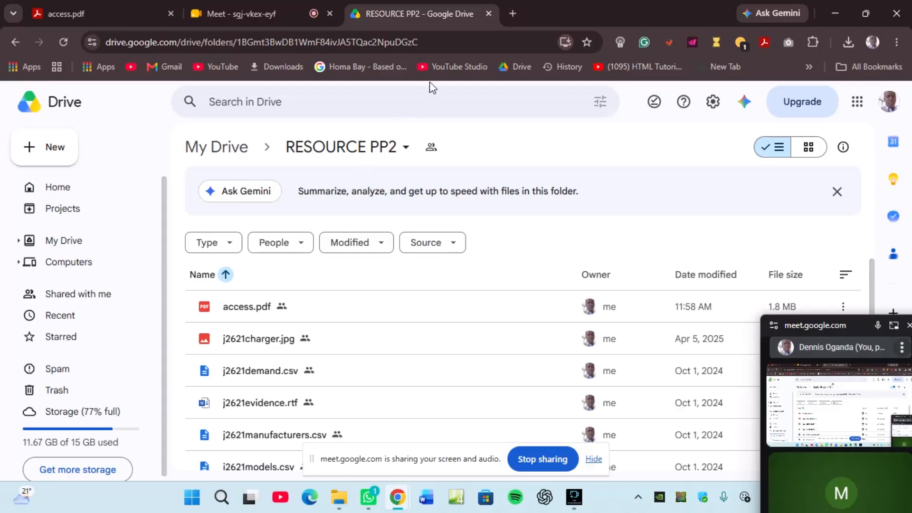
Step: Close the folder tab, reload tiny.cc to check the Muhib link, then return to access.pdf
left_click(512, 11)
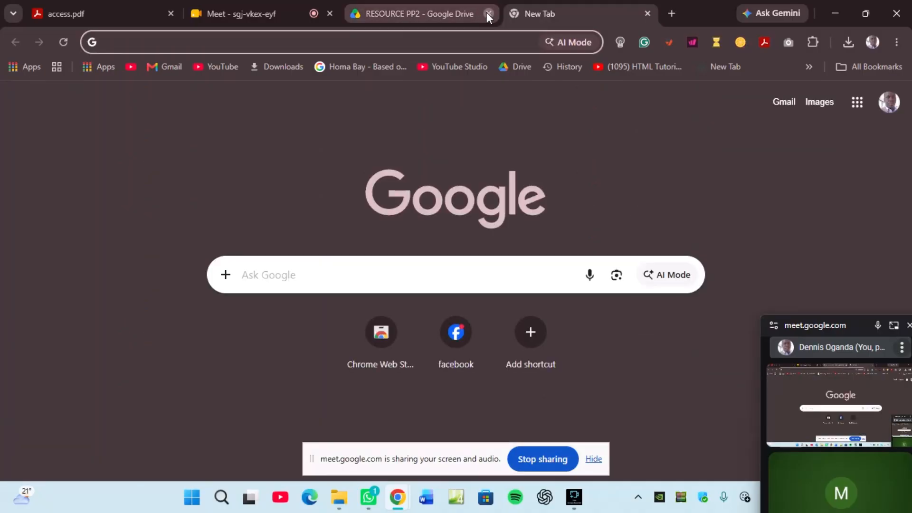
left_click(488, 14)
type("tint")
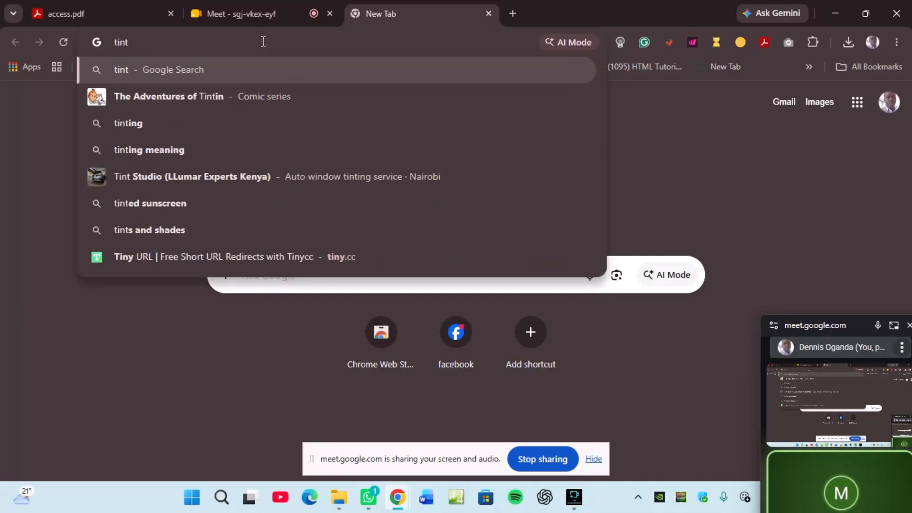
key("BackSpace")
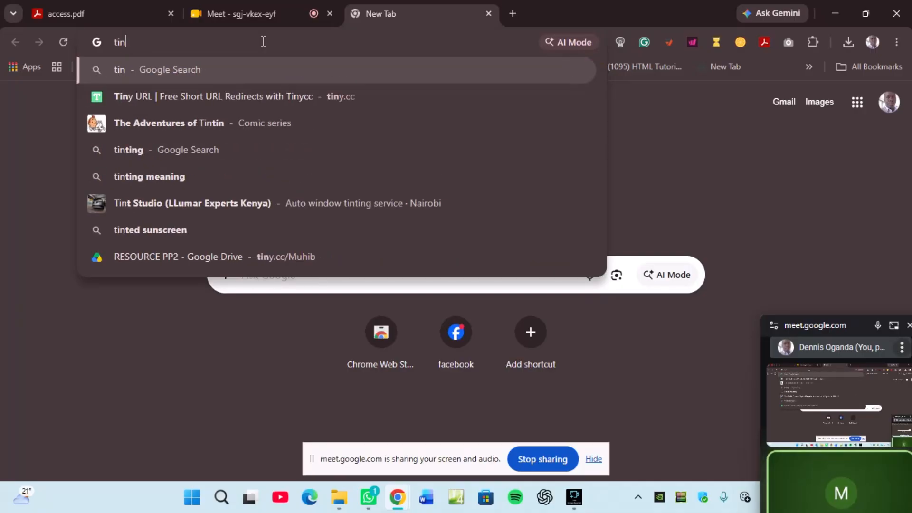
type("y")
key("Return")
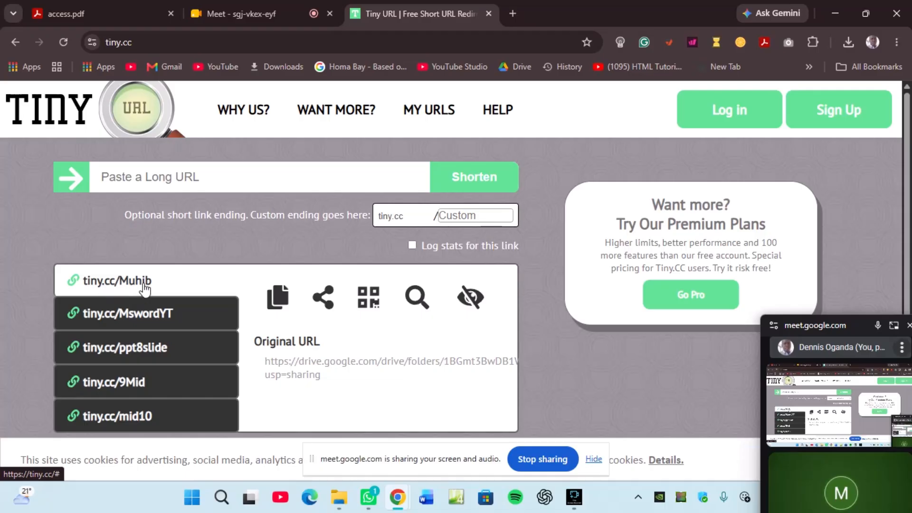
left_click(107, 17)
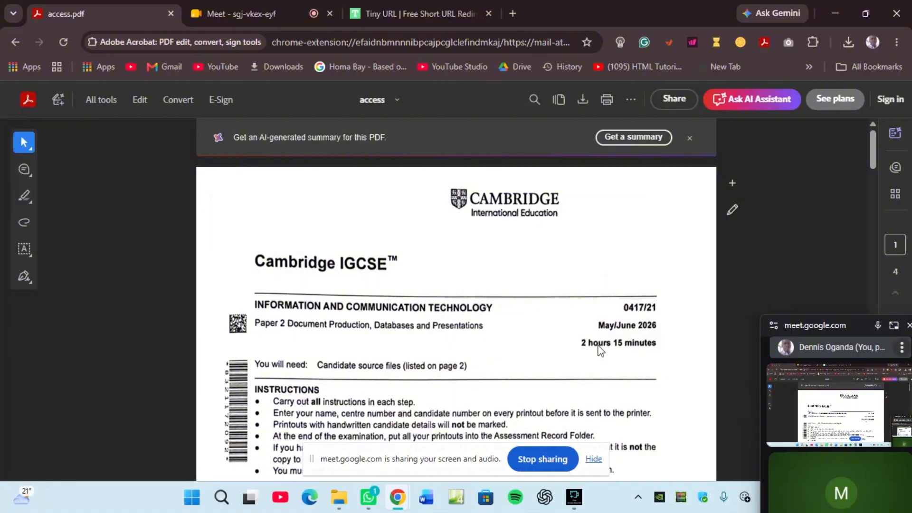
scroll(391, 328, "down", 1)
scroll(390, 329, "down", 3)
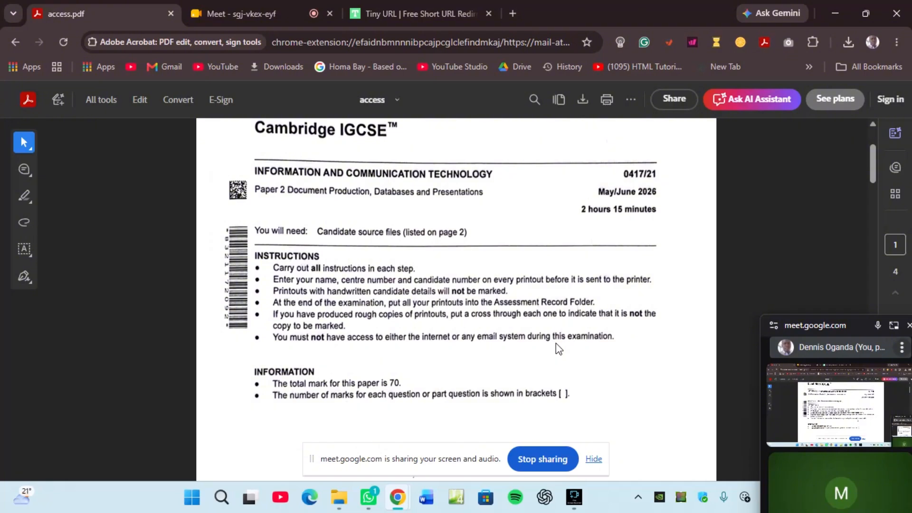
scroll(556, 346, "down", 3)
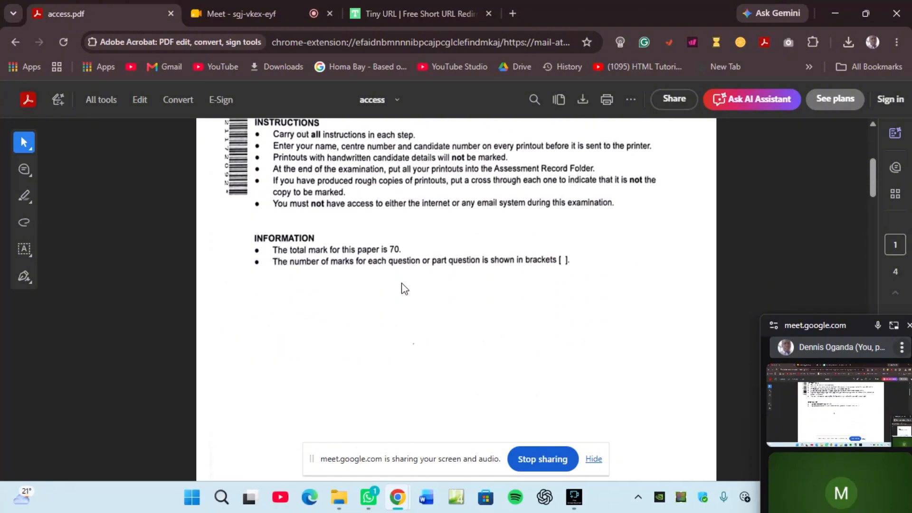
scroll(383, 258, "down", 3)
scroll(383, 259, "up", 2)
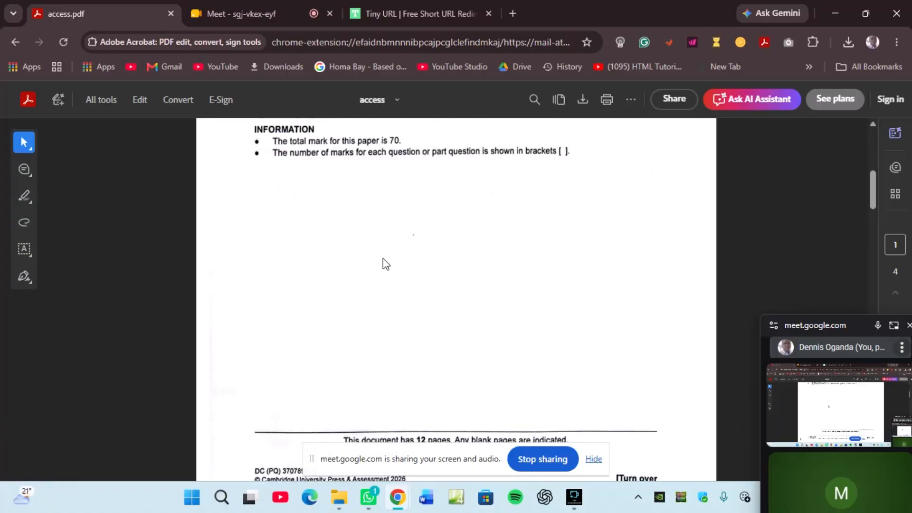
scroll(383, 258, "up", 6)
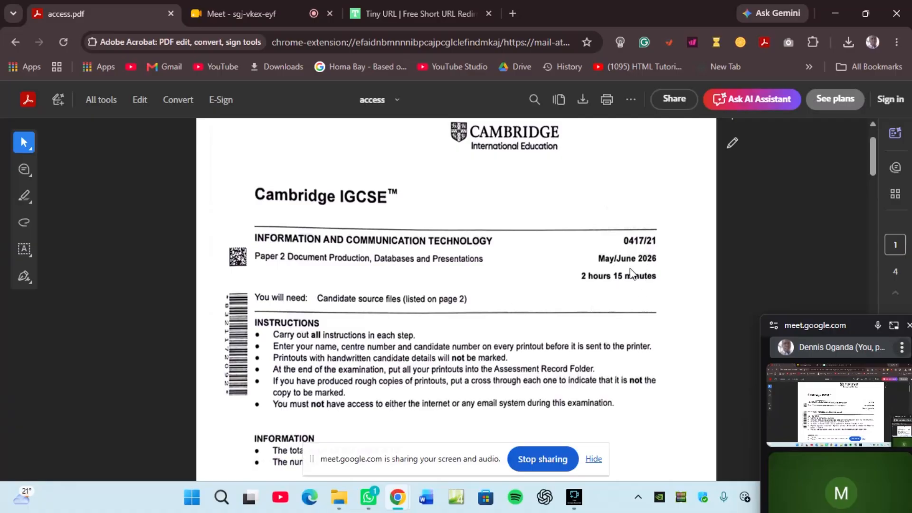
scroll(362, 275, "down", 3)
scroll(361, 273, "down", 8)
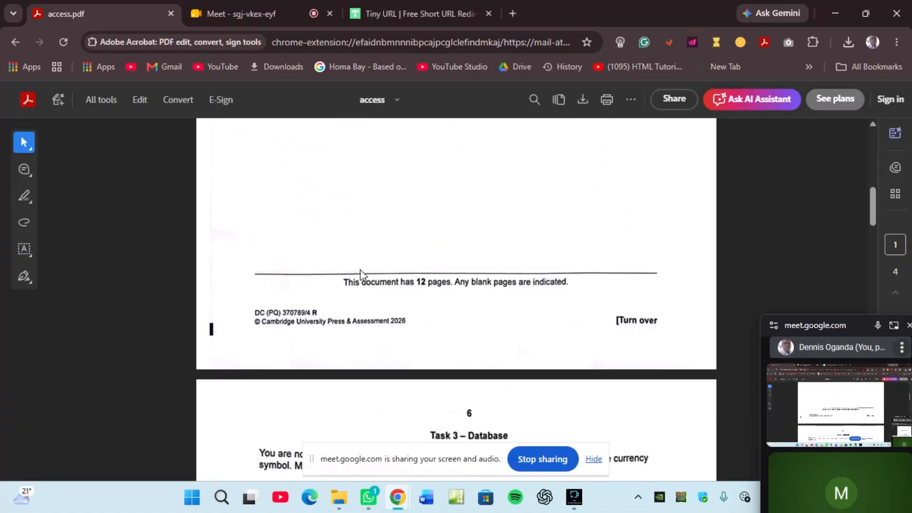
scroll(361, 273, "up", 12)
scroll(469, 300, "down", 15)
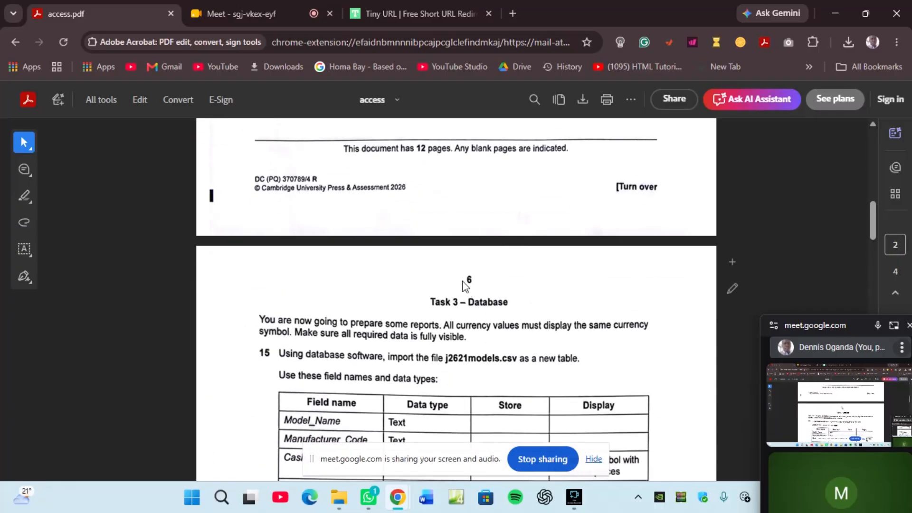
Step: Scroll to question 15's j2621models.csv field table, Model_Name through Gov_Subsidy
scroll(469, 292, "down", 3)
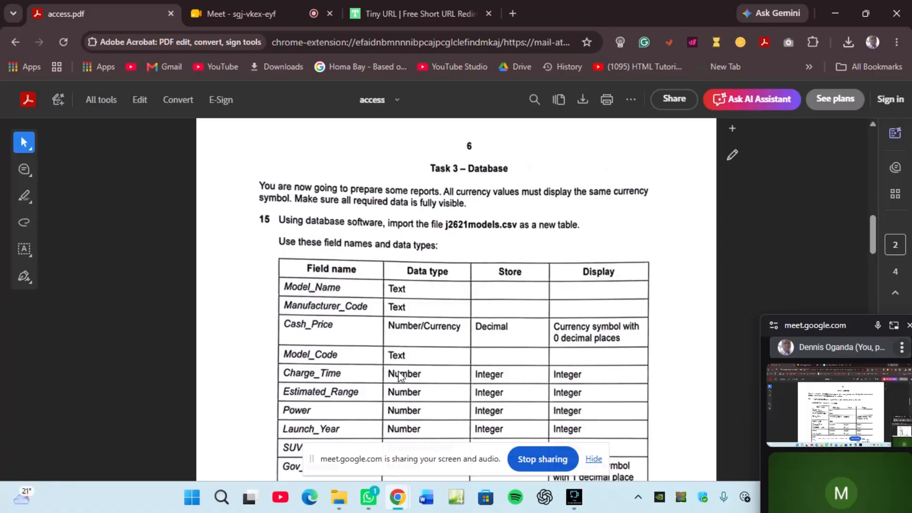
scroll(401, 356, "down", 1)
scroll(402, 356, "down", 2)
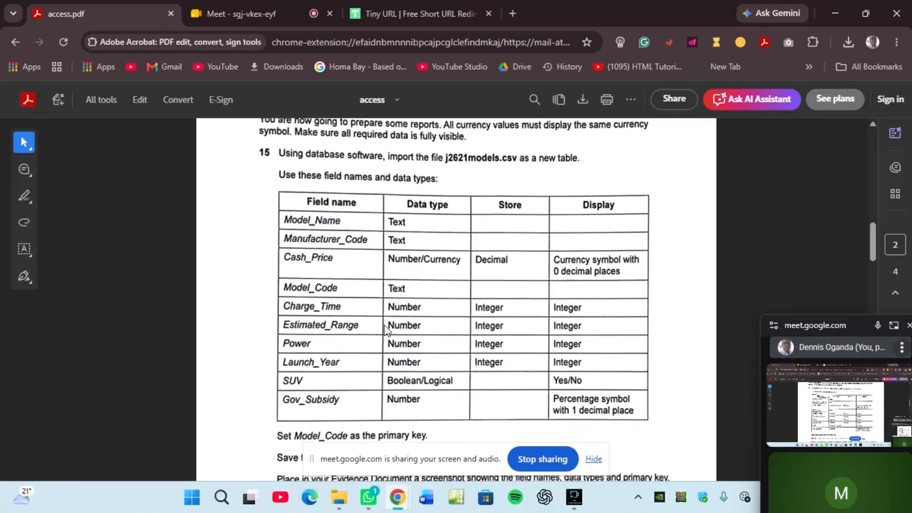
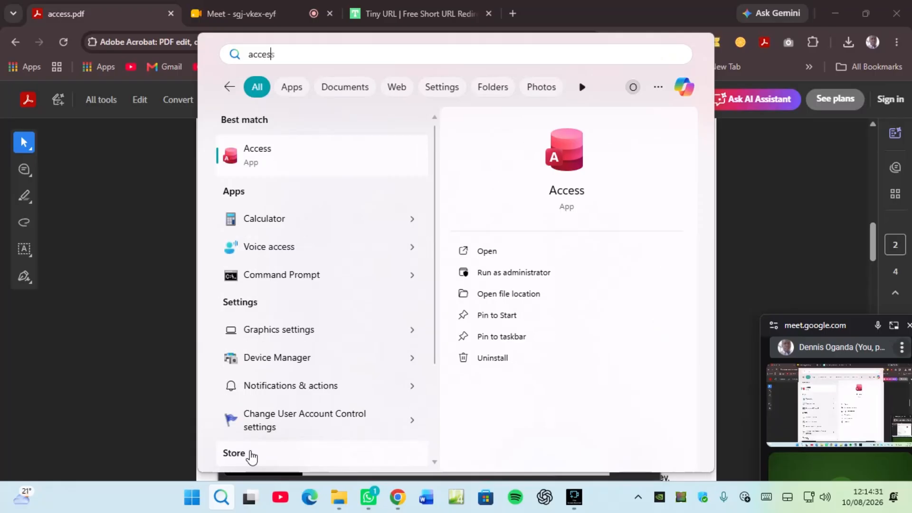
Step: Launch Access, start a blank database and select the proposed Database2.accdb file name
left_click(487, 252)
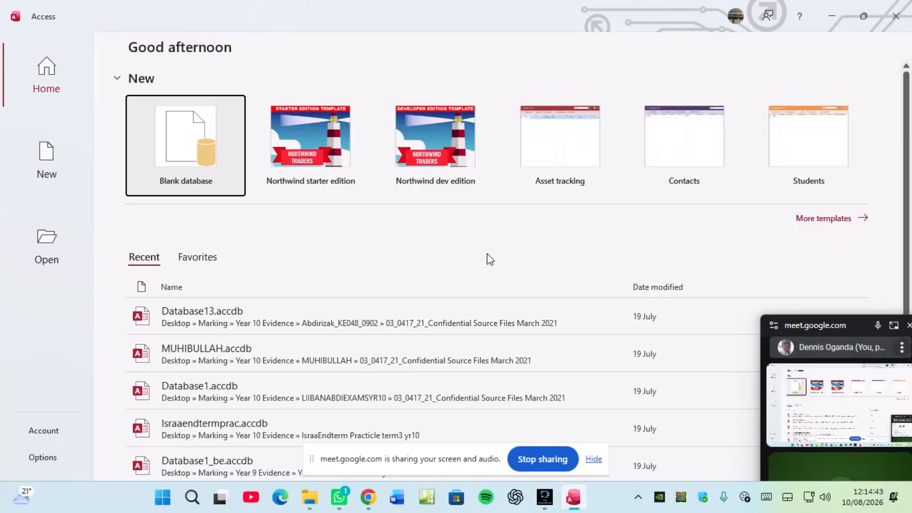
left_click(191, 151)
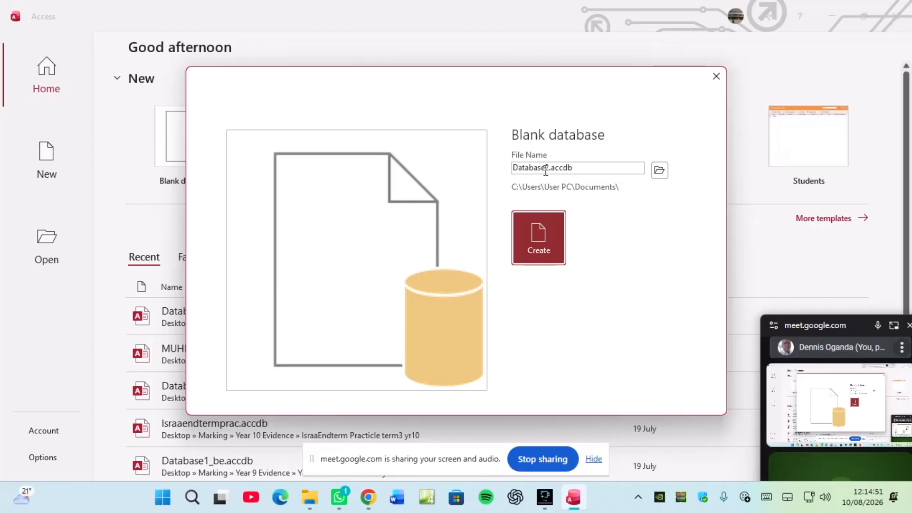
left_click(577, 167)
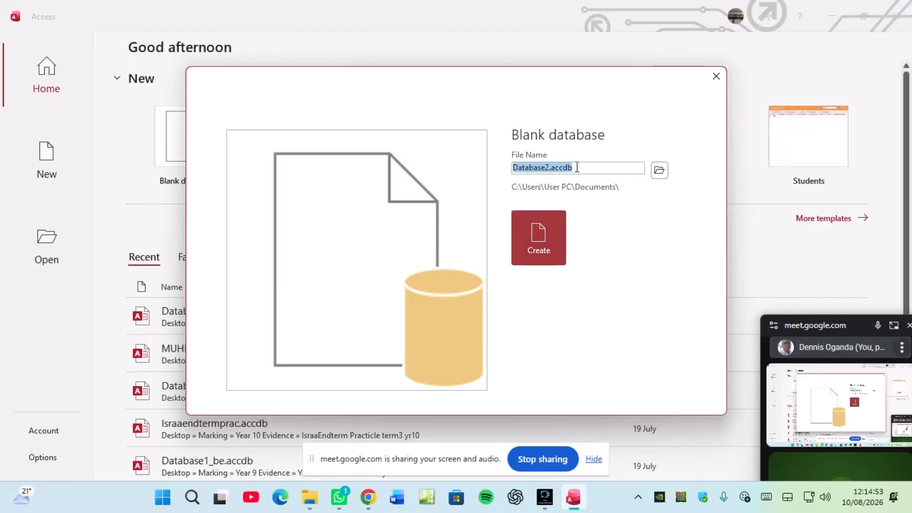
Step: Point the new database to Desktop\RESOURCE PP2 and name it Muhib.accdb
left_click(659, 172)
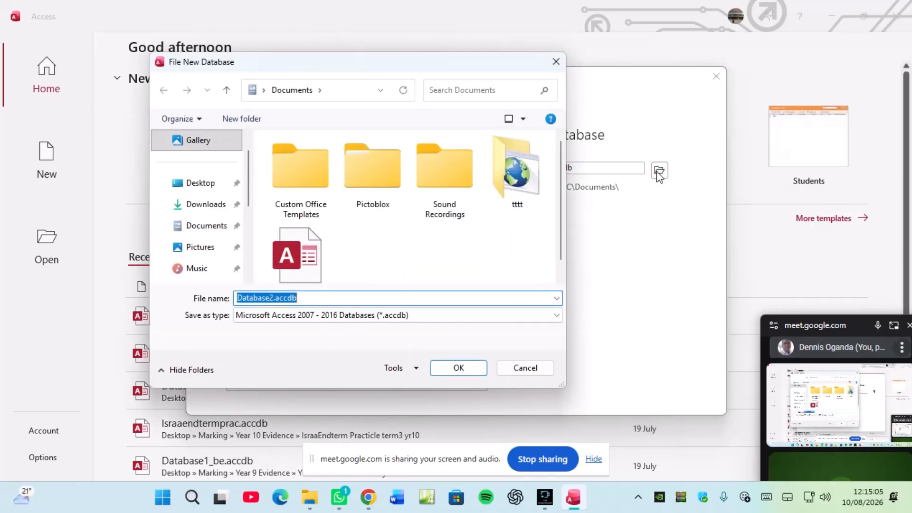
left_click(202, 185)
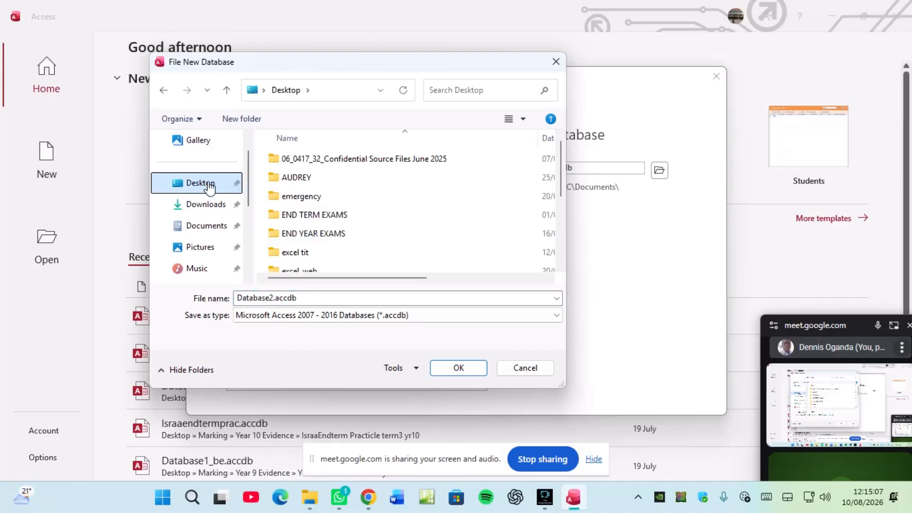
scroll(295, 221, "down", 2)
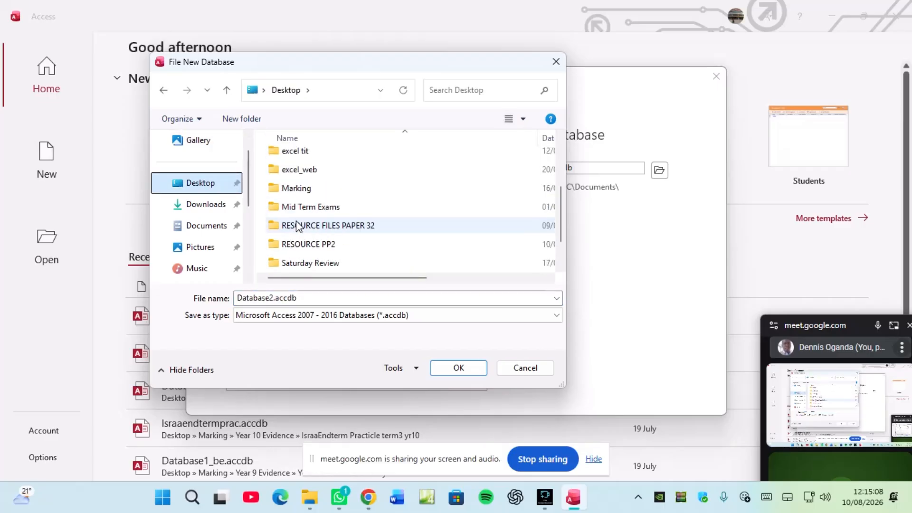
double_click(308, 244)
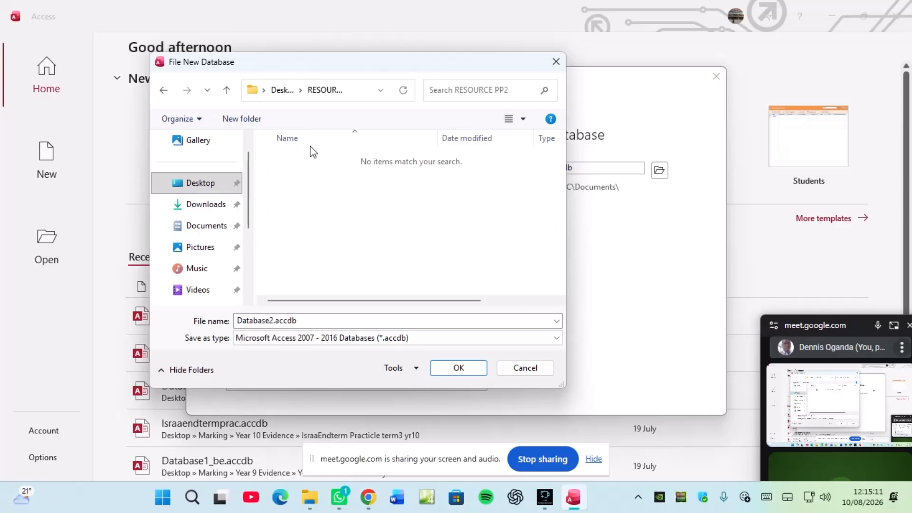
double_click(284, 319)
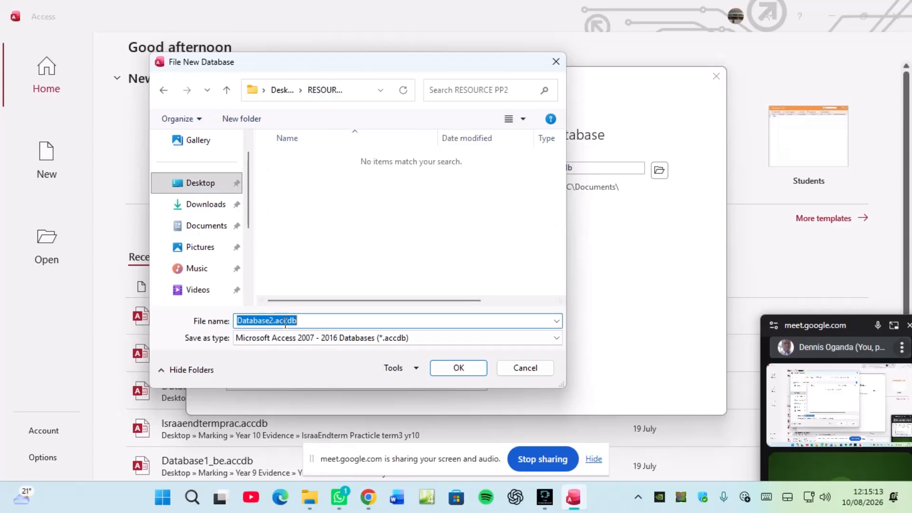
type("Muhib")
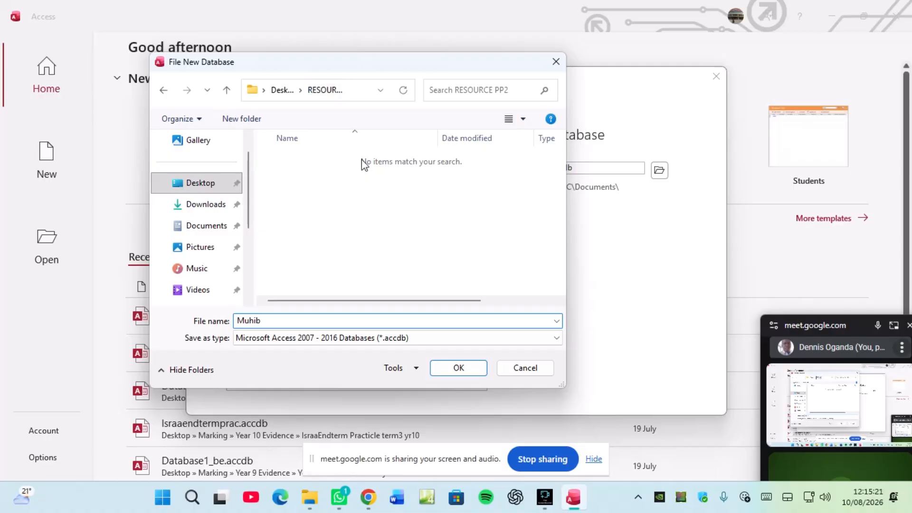
left_click(451, 372)
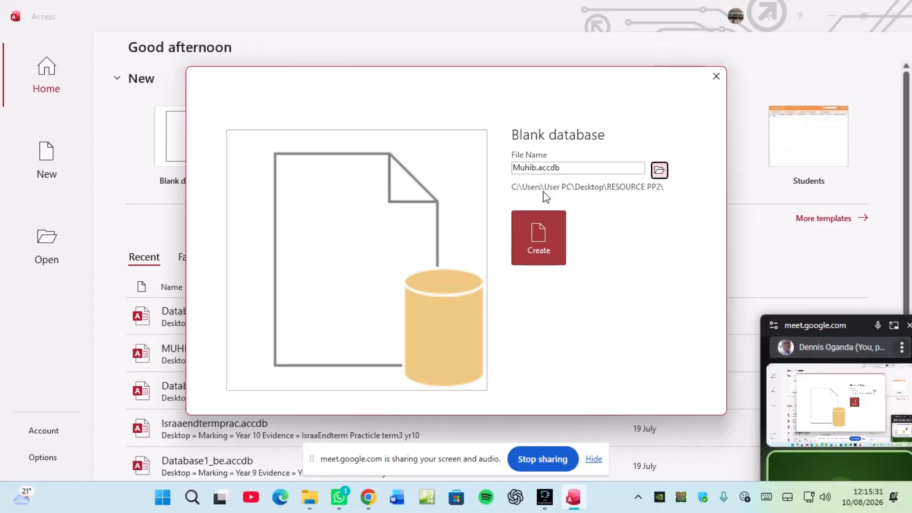
Step: Create the Muhib database, then delete and close the default Table1
left_click(540, 240)
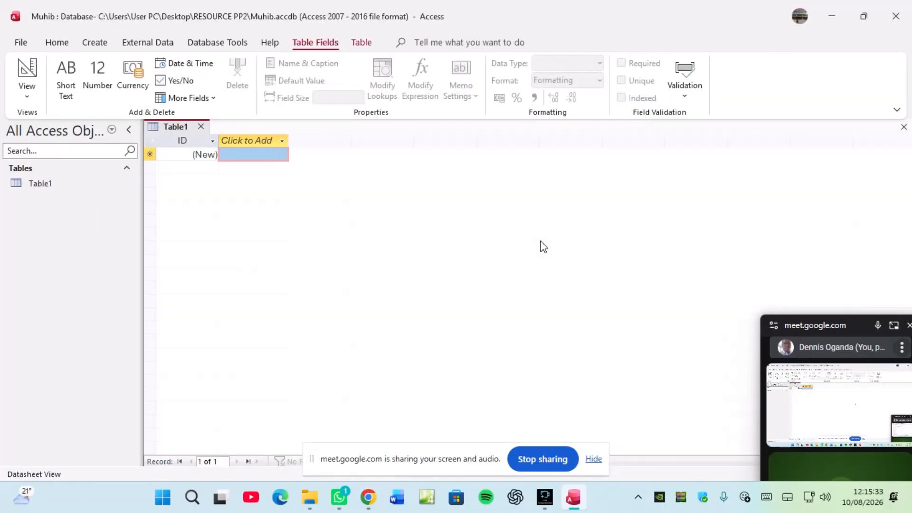
right_click(47, 187)
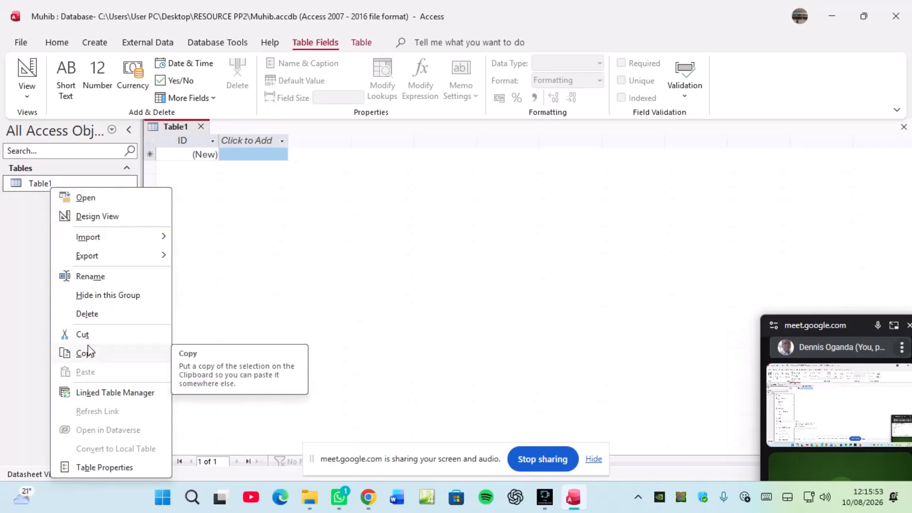
left_click(87, 314)
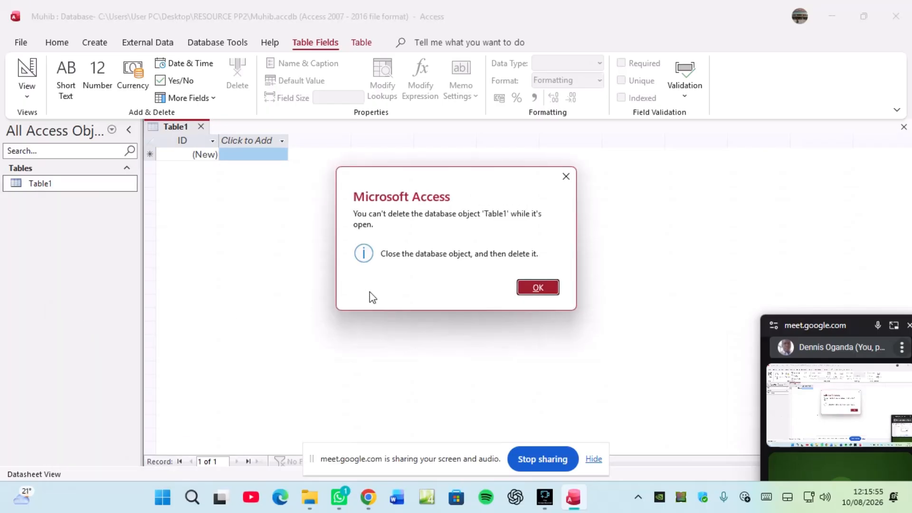
left_click(537, 287)
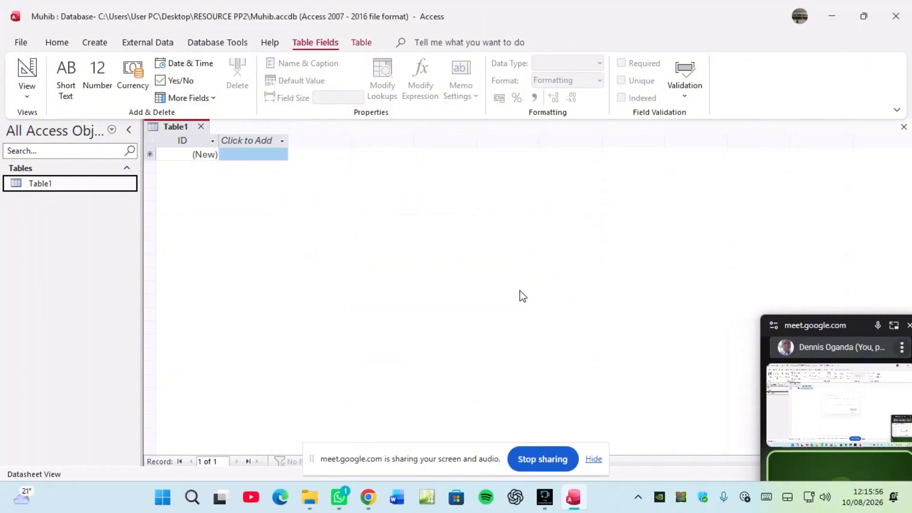
left_click(201, 127)
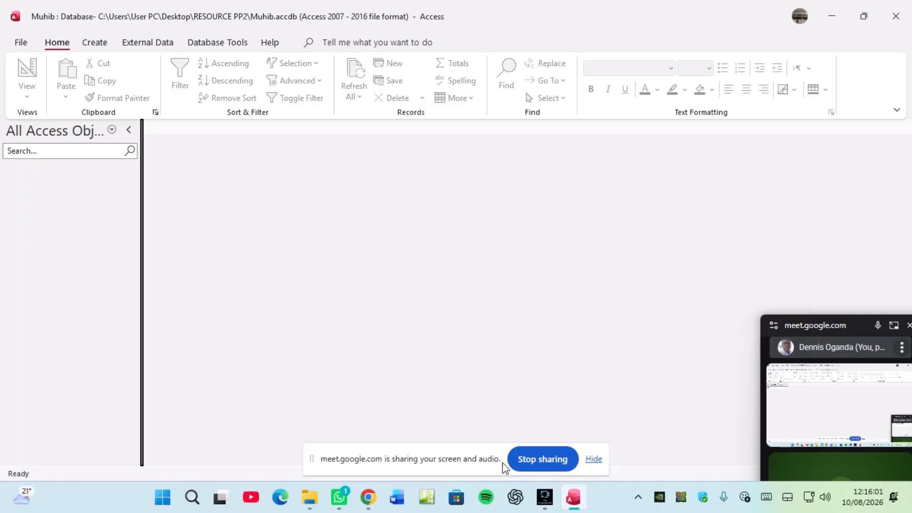
left_click(371, 503)
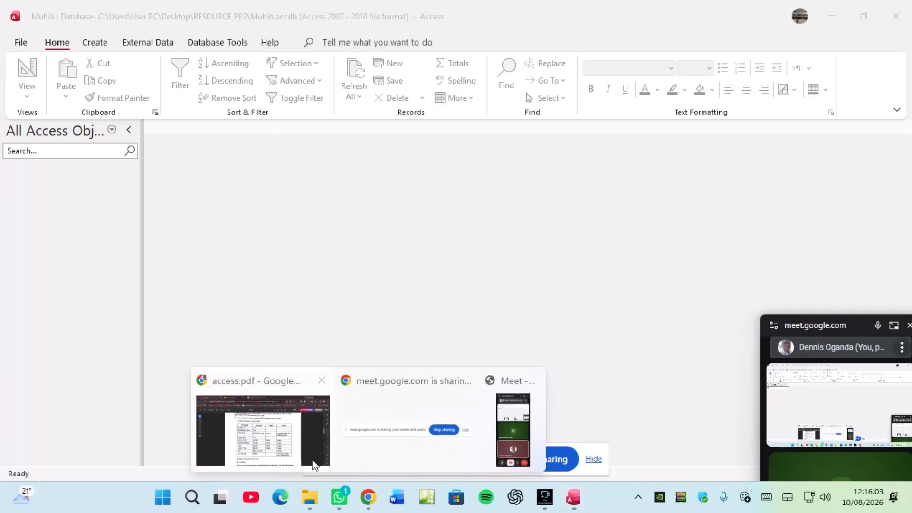
left_click(297, 444)
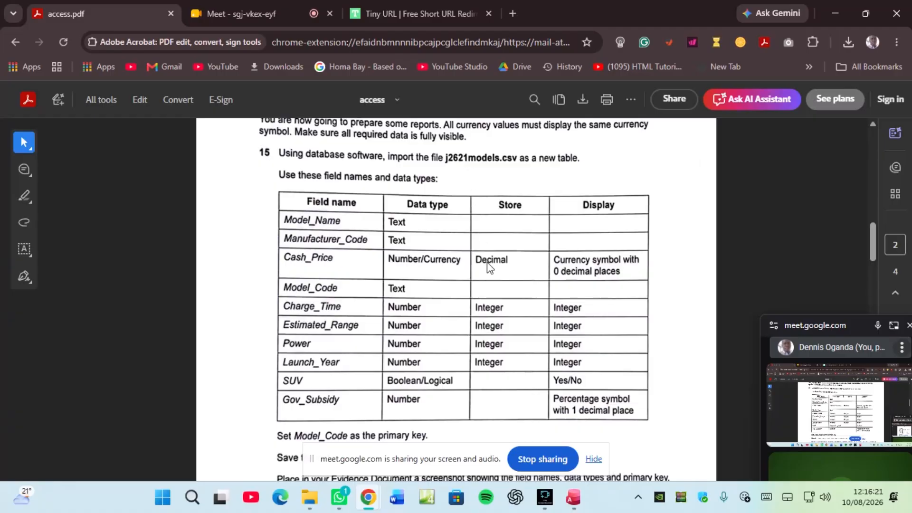
left_click(573, 497)
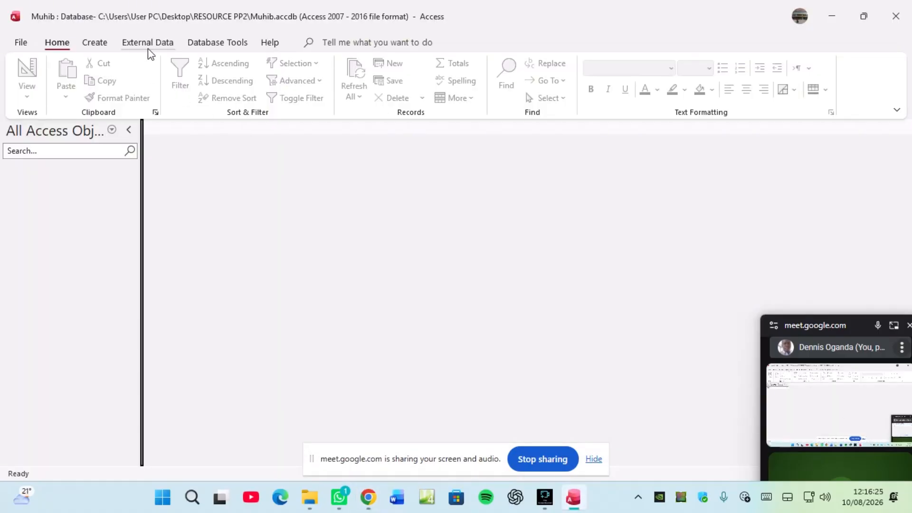
Step: Start a Text File import from External Data > New Data Source > From File
left_click(161, 48)
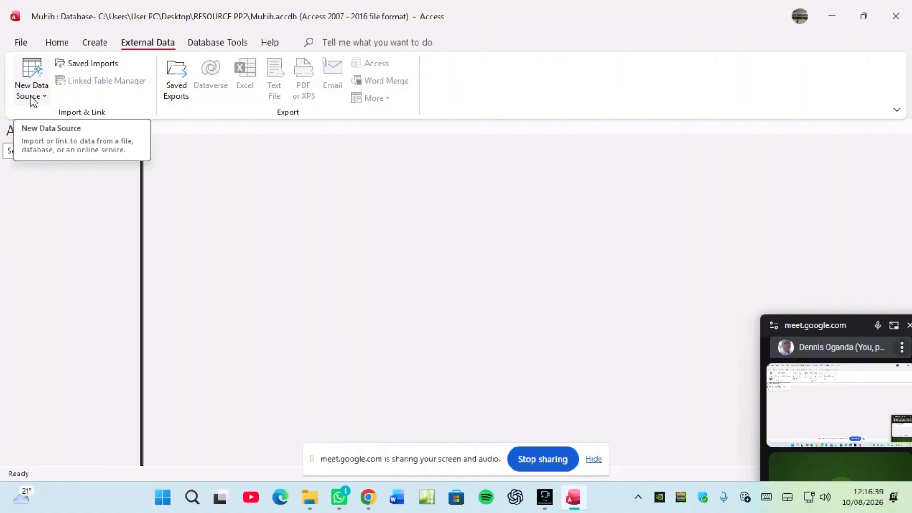
left_click(45, 98)
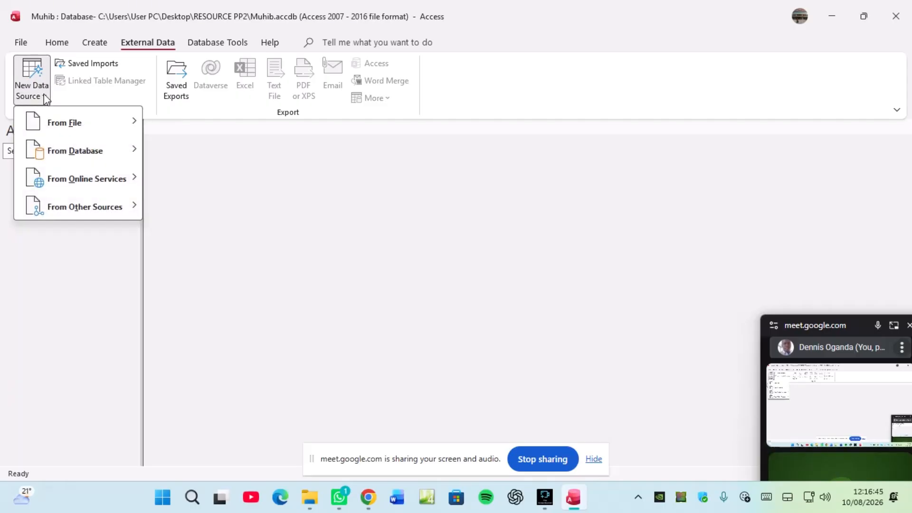
mouse_move(55, 130)
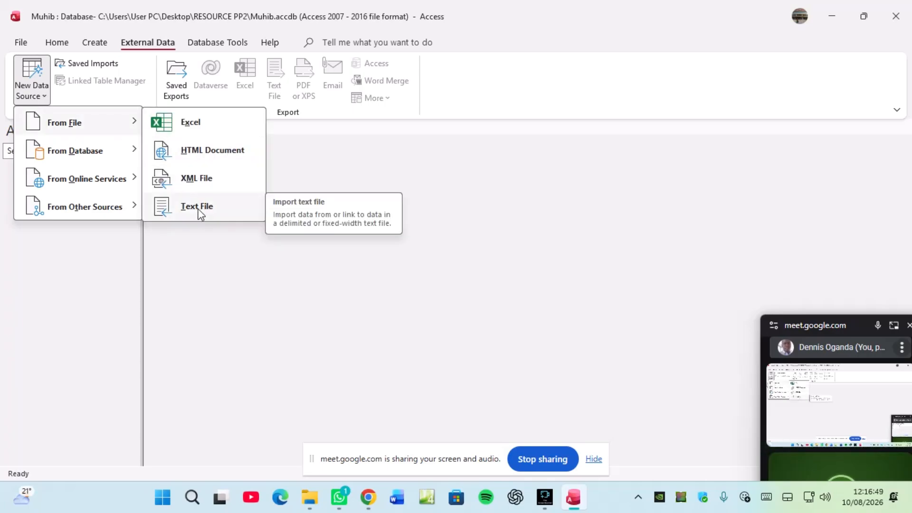
left_click(197, 207)
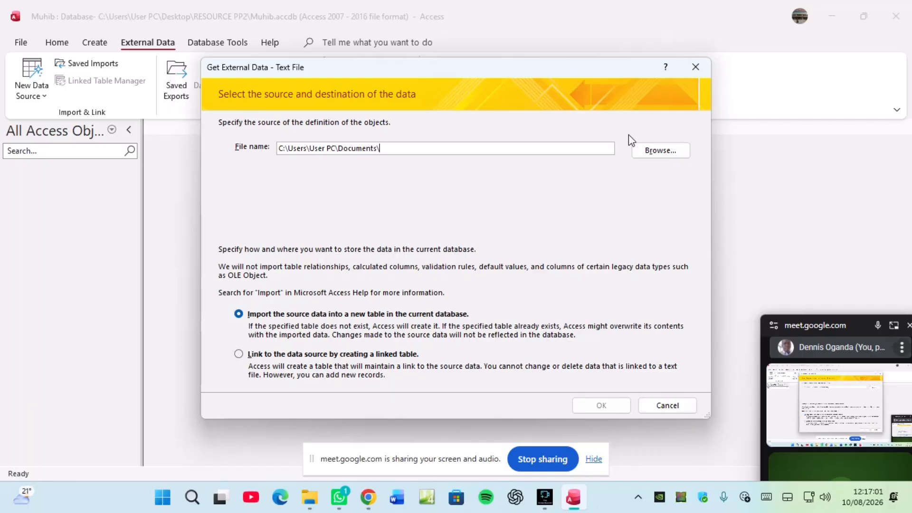
Step: Select j2621models.csv in Desktop\RESOURCE PP2 as the file to import
left_click(650, 151)
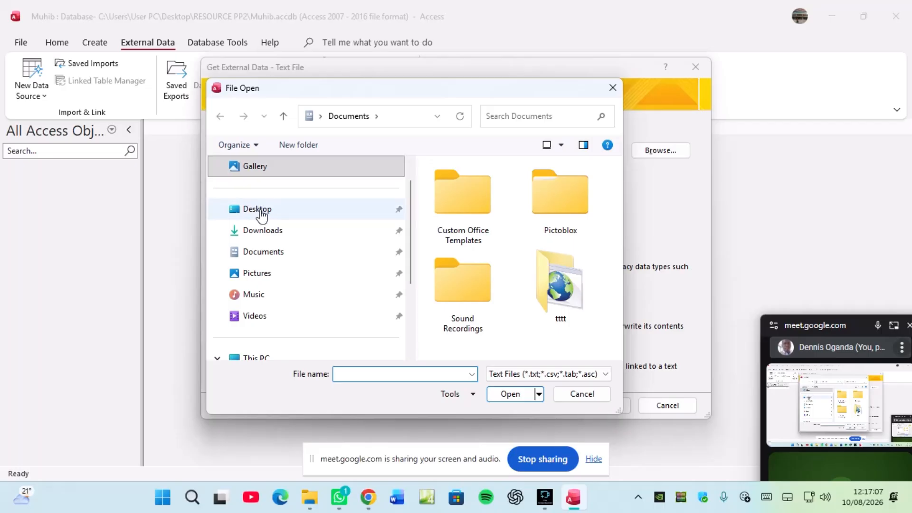
scroll(260, 270, "down", 2)
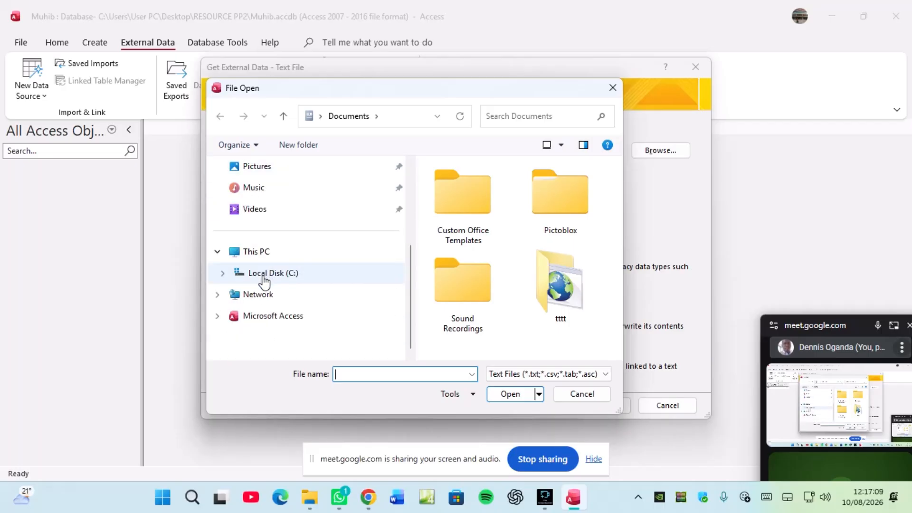
scroll(266, 252, "up", 3)
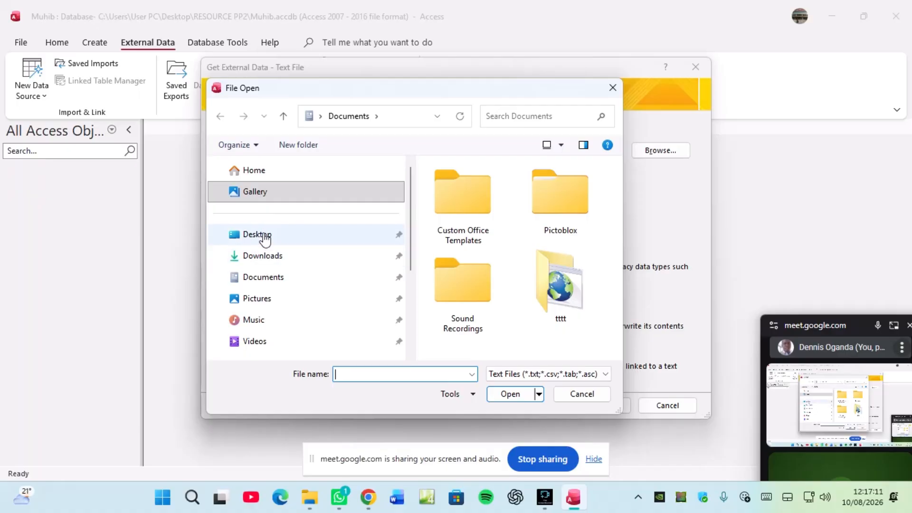
left_click(266, 234)
scroll(486, 223, "down", 2)
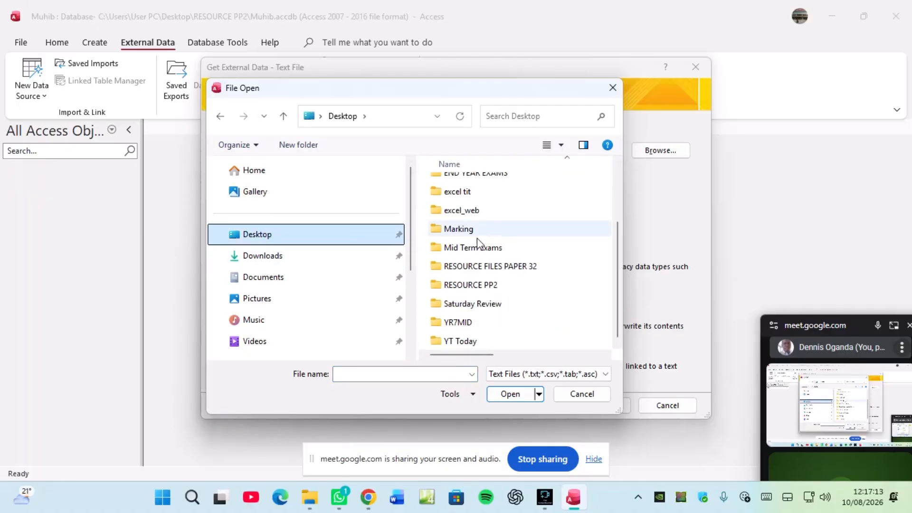
double_click(477, 285)
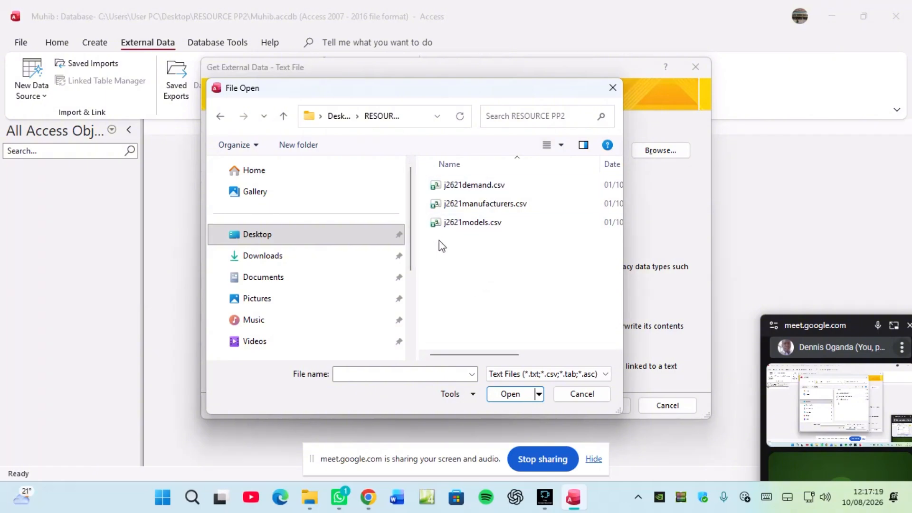
left_click(480, 224)
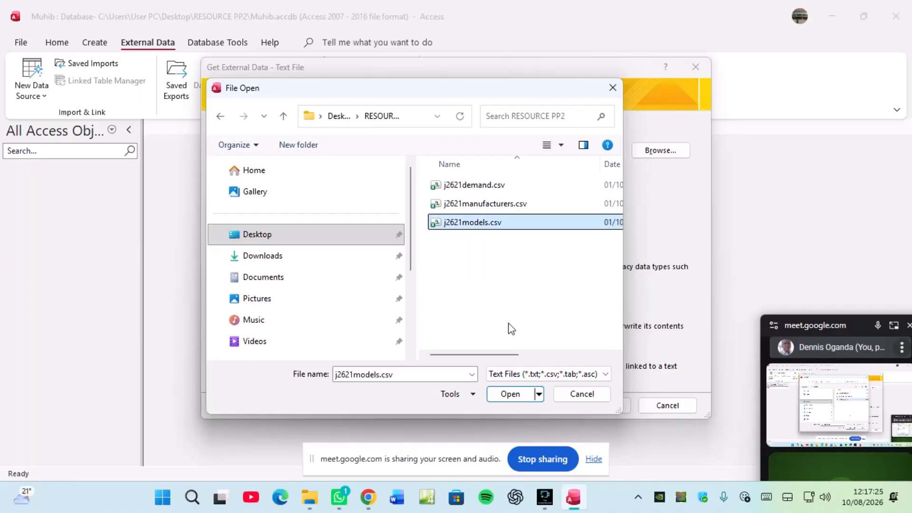
left_click(510, 394)
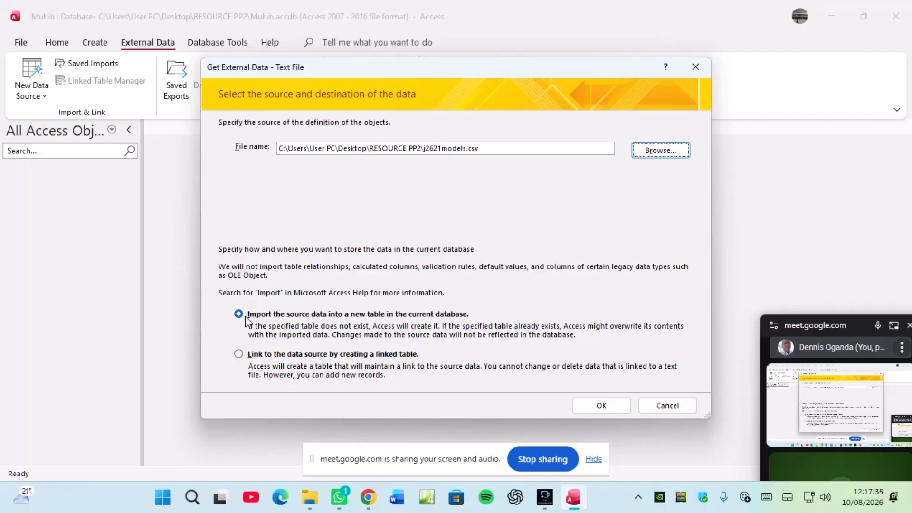
Step: Import the CSV as delimited, first row as field names, advancing to the primary key page
left_click(601, 407)
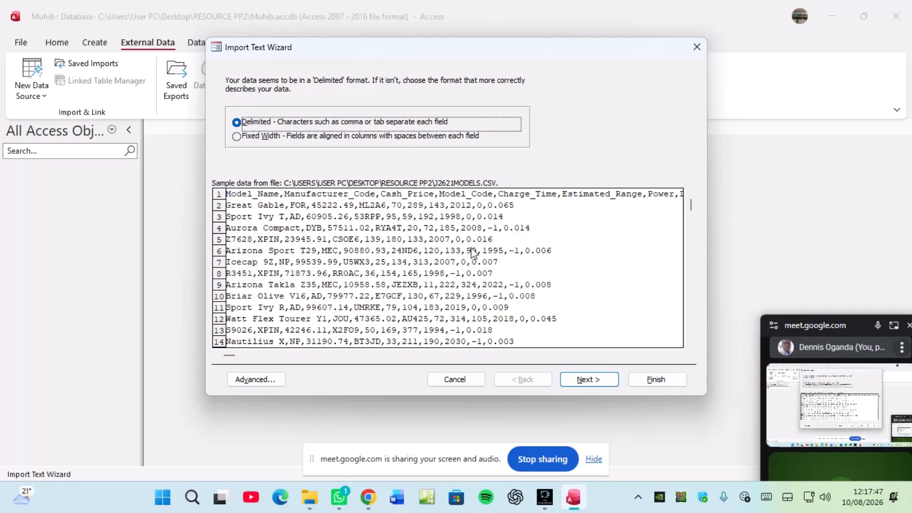
left_click(592, 381)
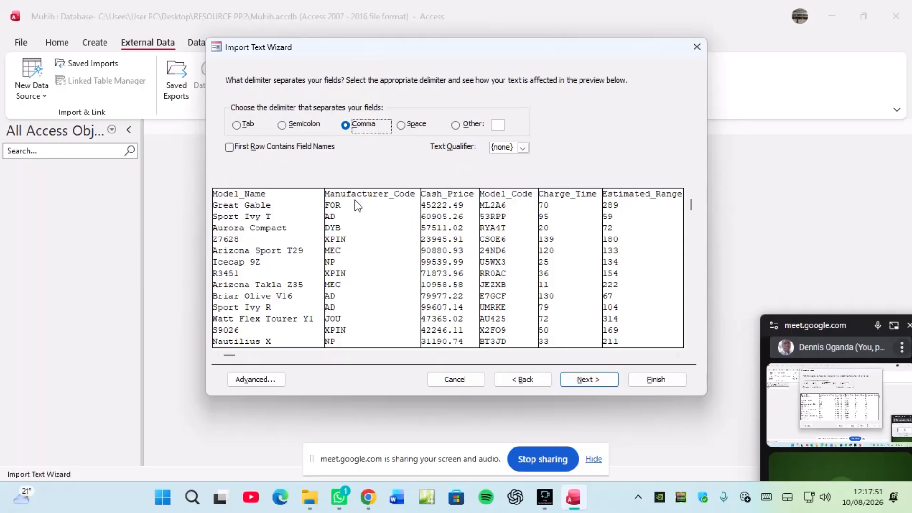
left_click(229, 148)
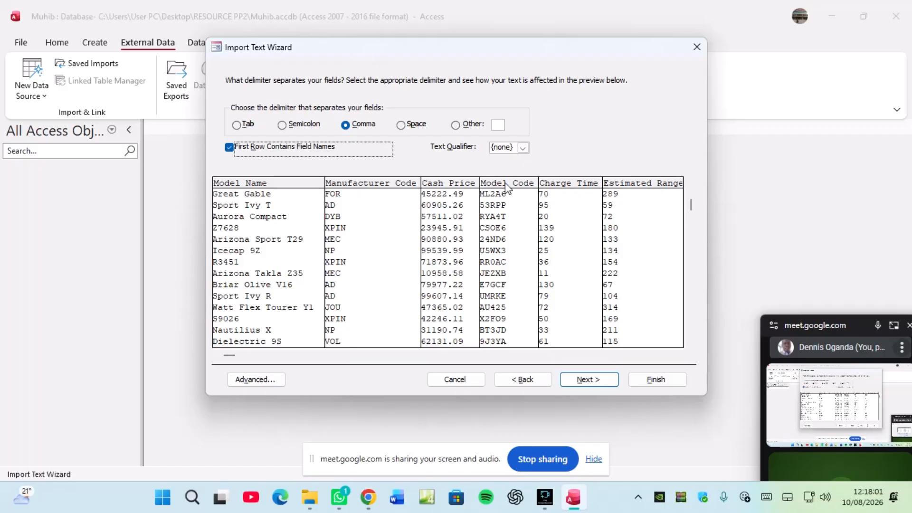
left_click(589, 380)
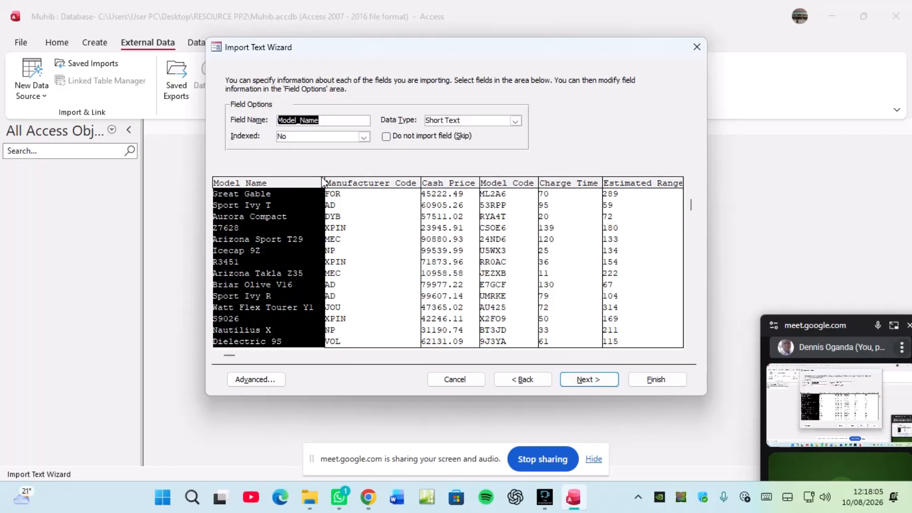
left_click(583, 379)
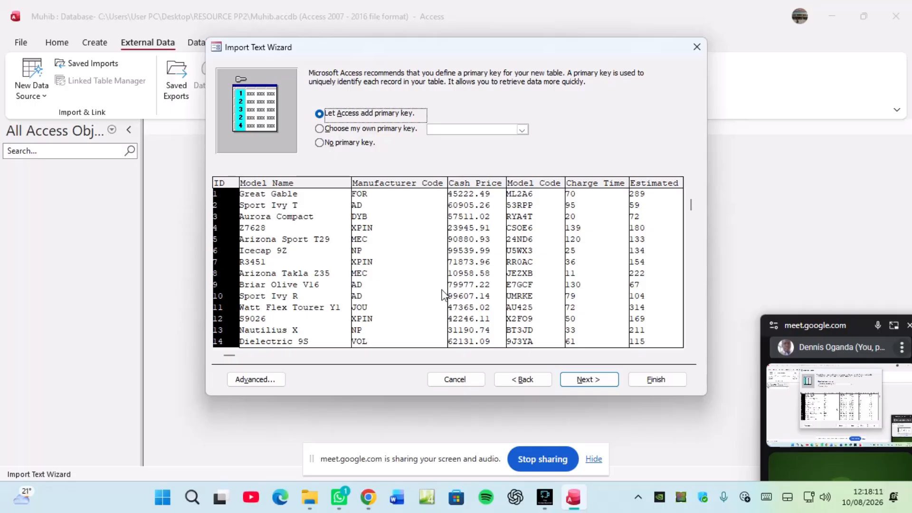
left_click(368, 498)
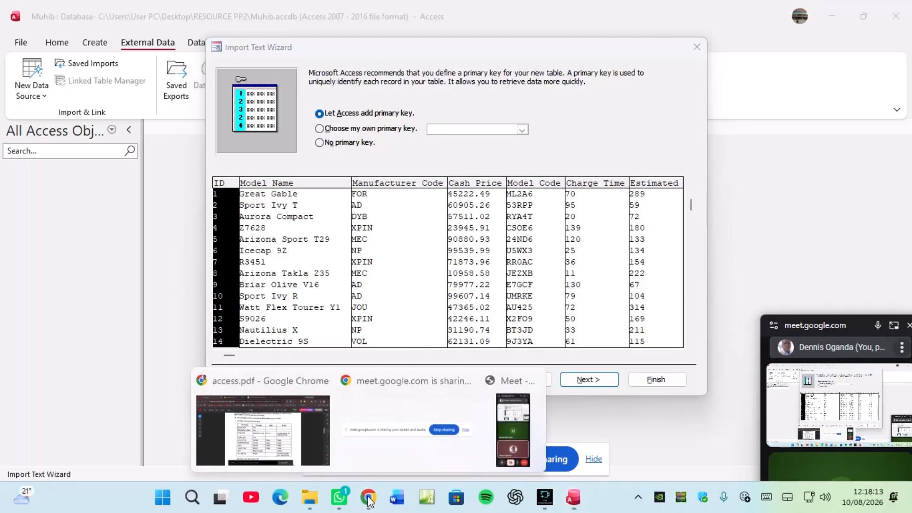
left_click(260, 446)
scroll(368, 258, "down", 1)
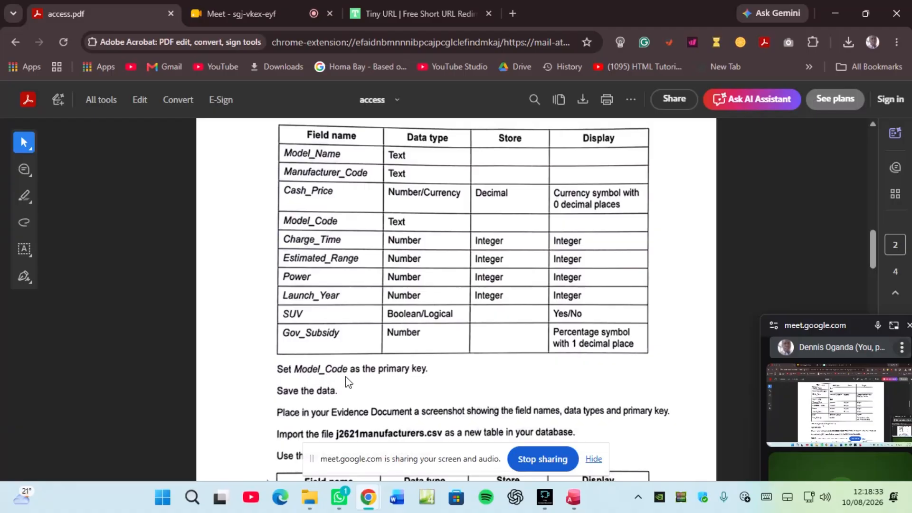
left_click(568, 506)
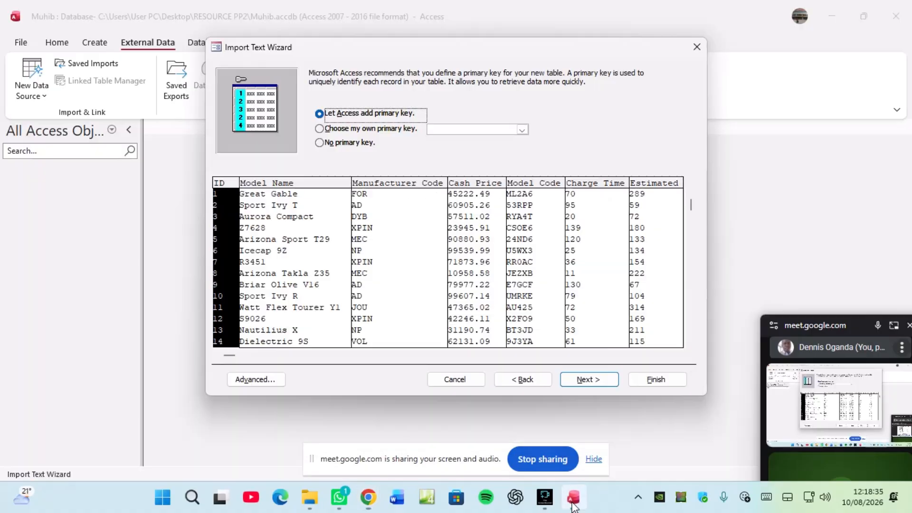
Step: Choose Model_Code as your own primary key and open the Advanced import specification
left_click(363, 129)
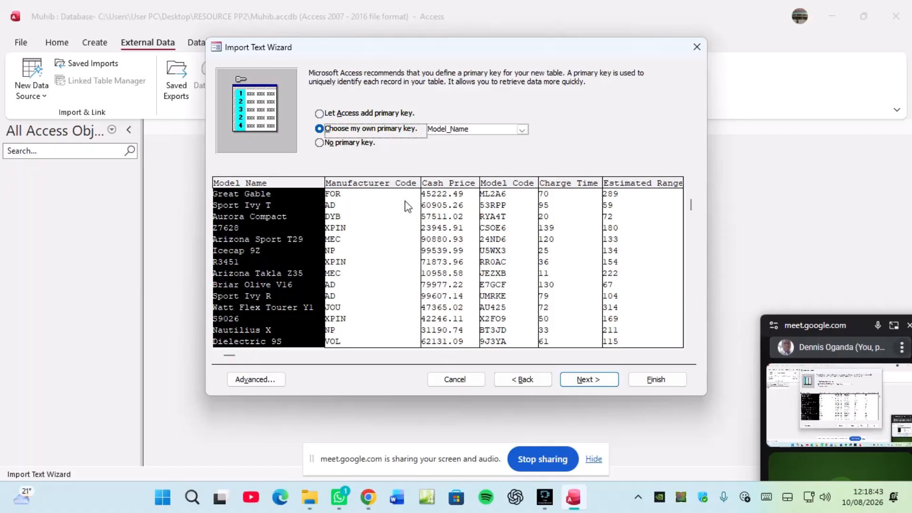
left_click(507, 201)
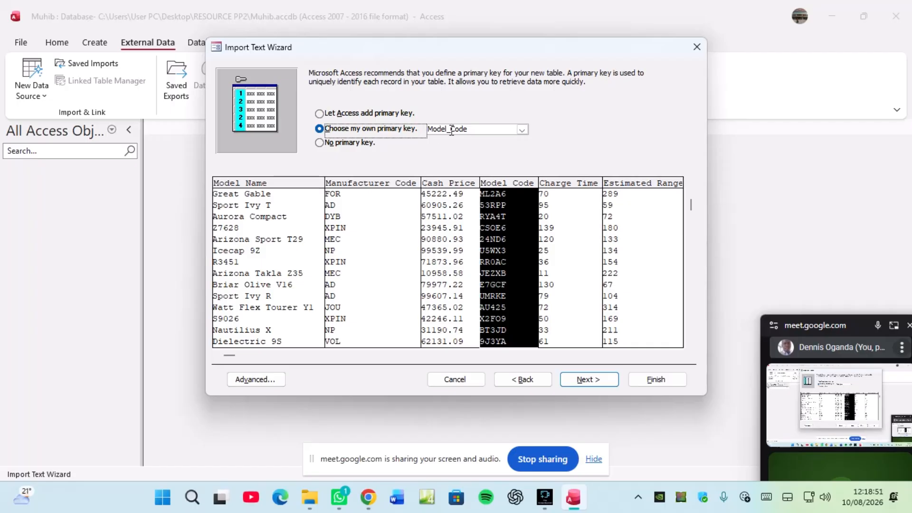
left_click(246, 379)
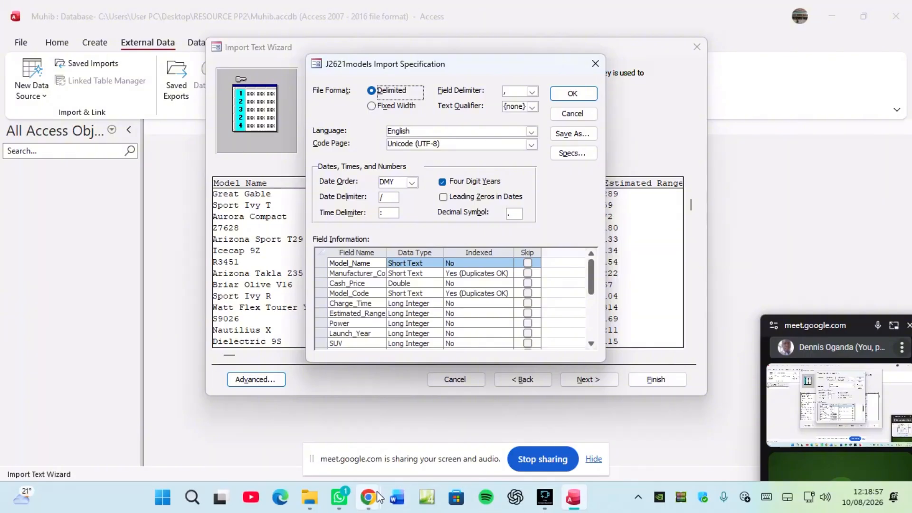
Step: Check the field types in access.pdf and set Cash_Price's data type to Currency
mouse_move(374, 502)
left_click(285, 413)
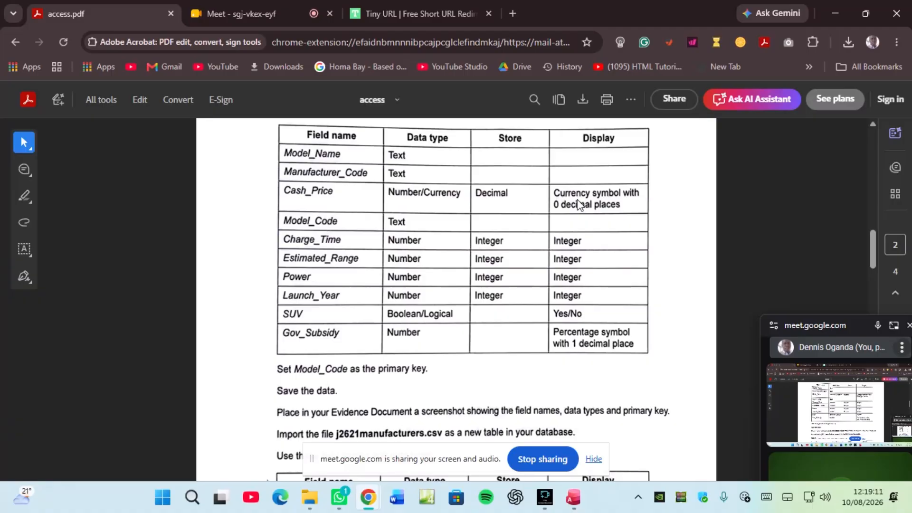
left_click(573, 497)
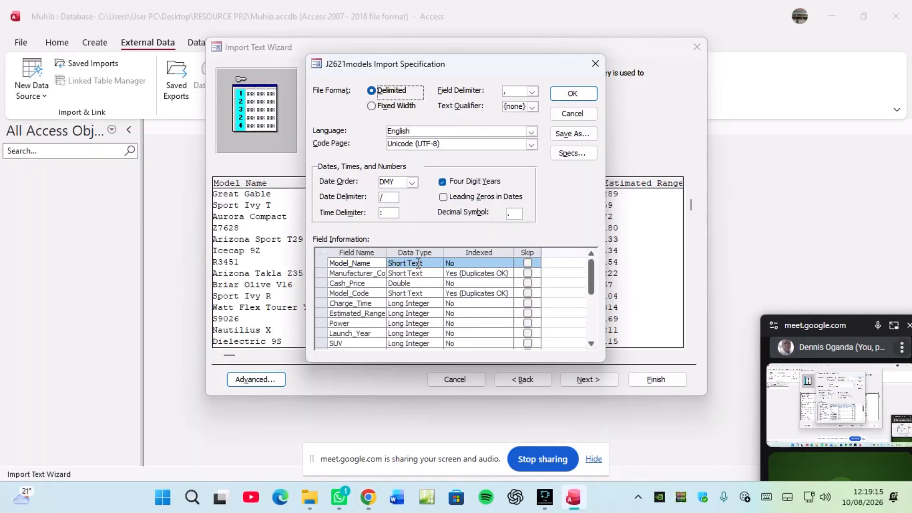
left_click(416, 284)
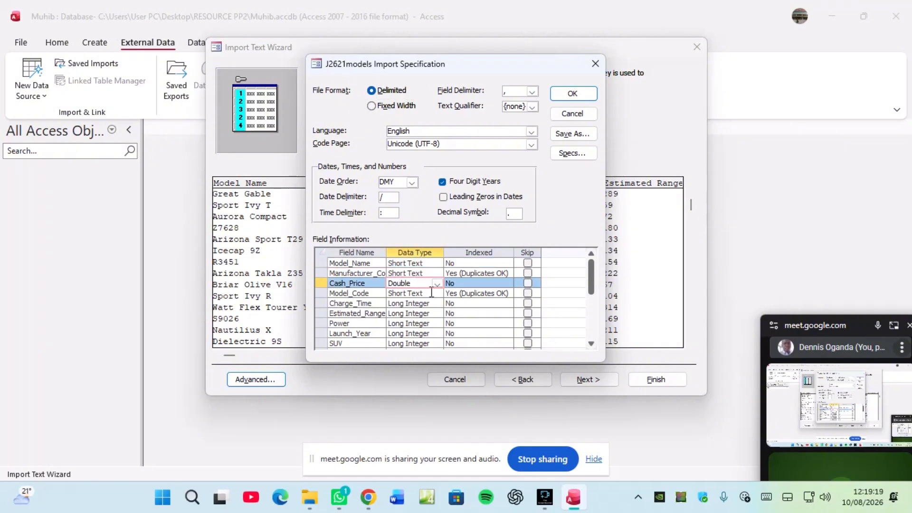
left_click(437, 283)
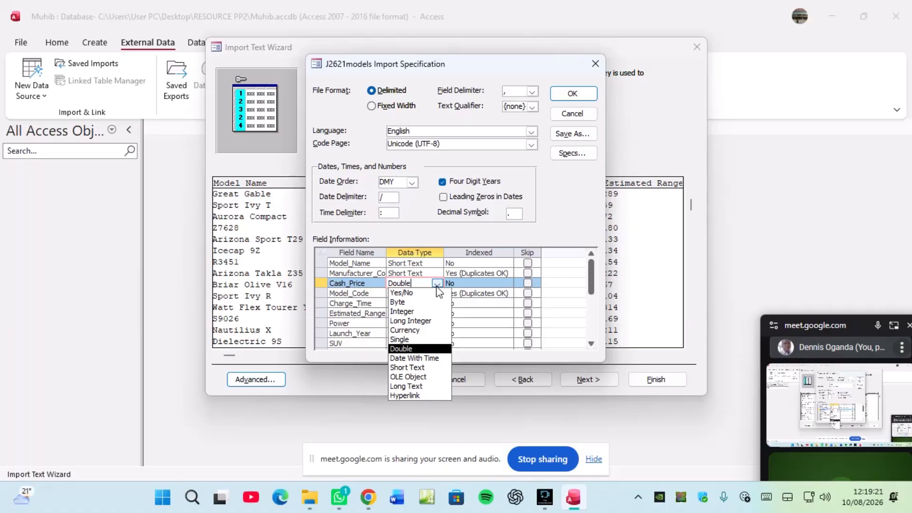
left_click(411, 331)
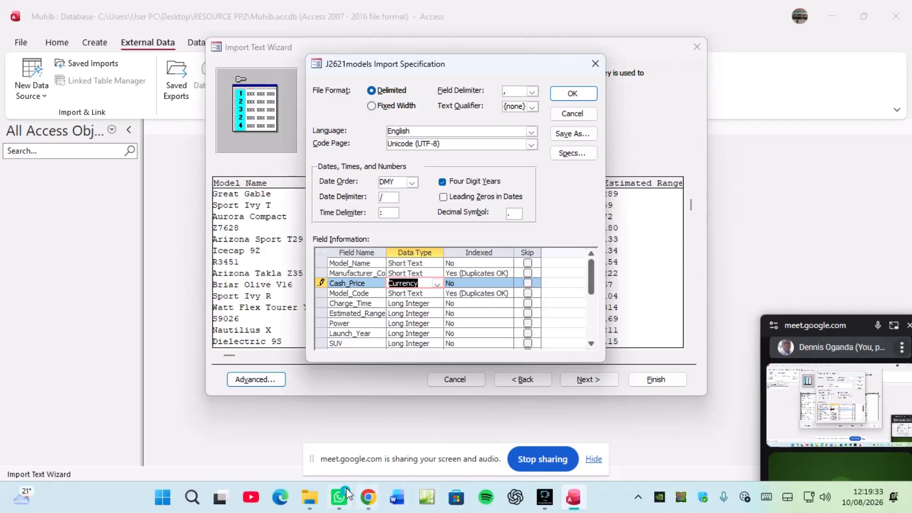
Step: Recheck the task sheet and set the SUV field's data type to Yes/No
left_click(366, 500)
left_click(263, 430)
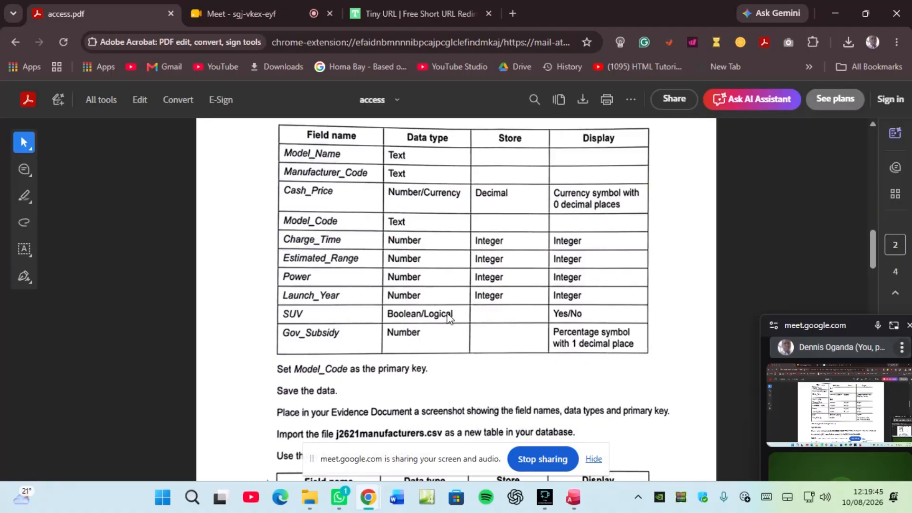
left_click(573, 497)
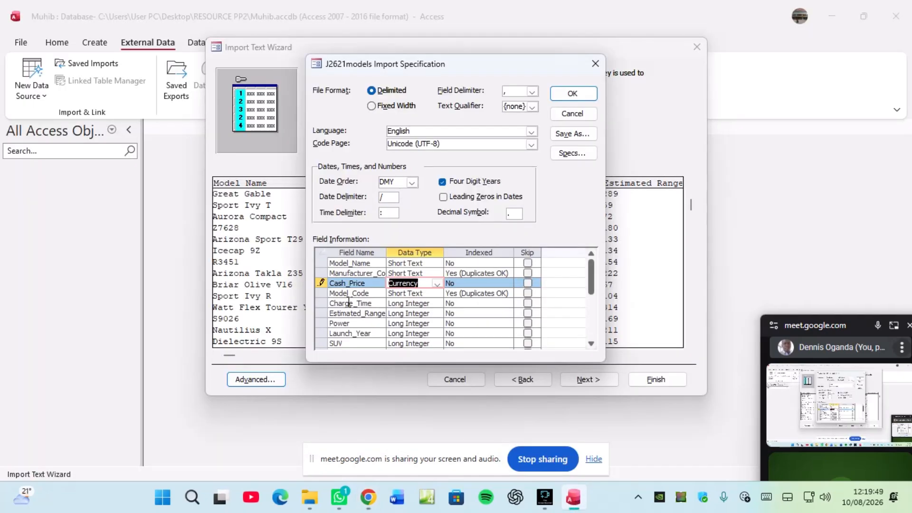
left_click(421, 293)
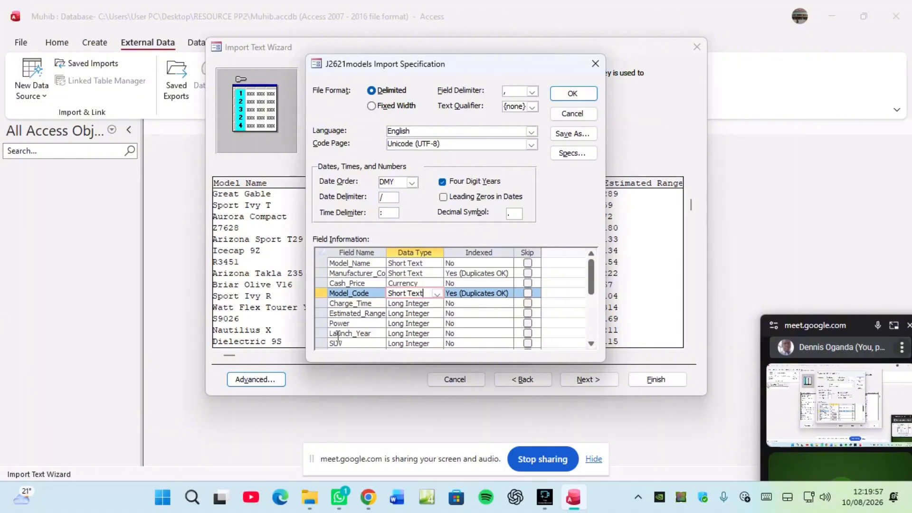
left_click(430, 343)
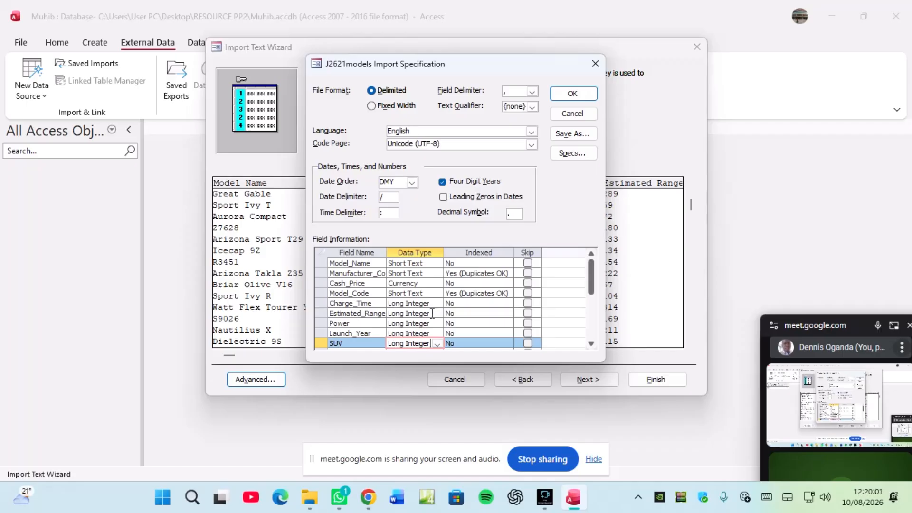
left_click(436, 344)
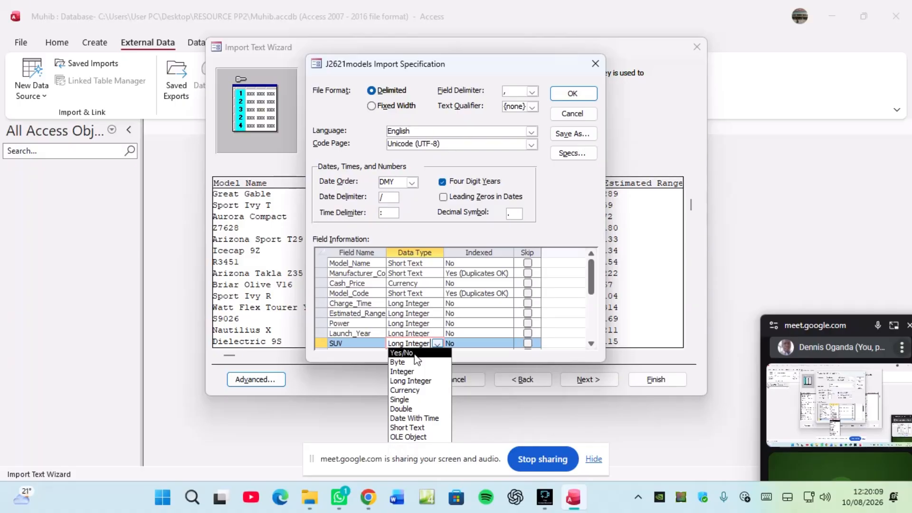
left_click(414, 354)
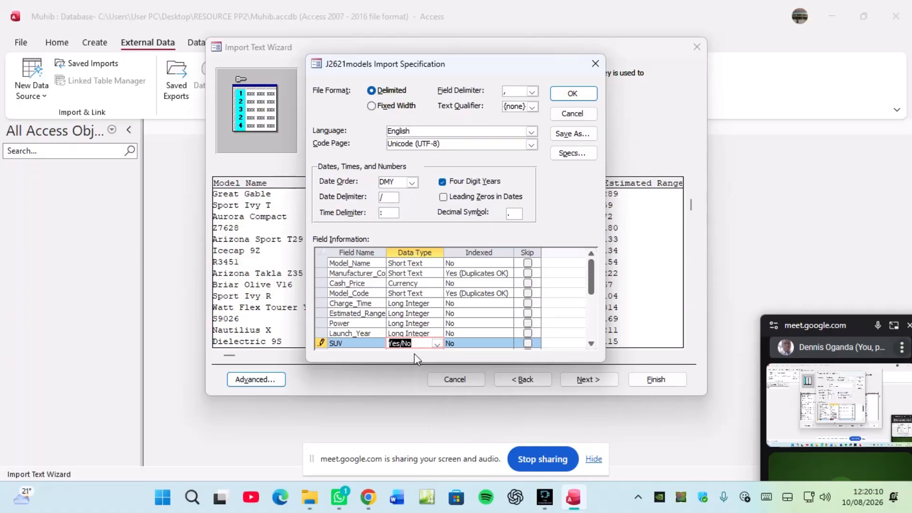
left_click(591, 343)
left_click(591, 343)
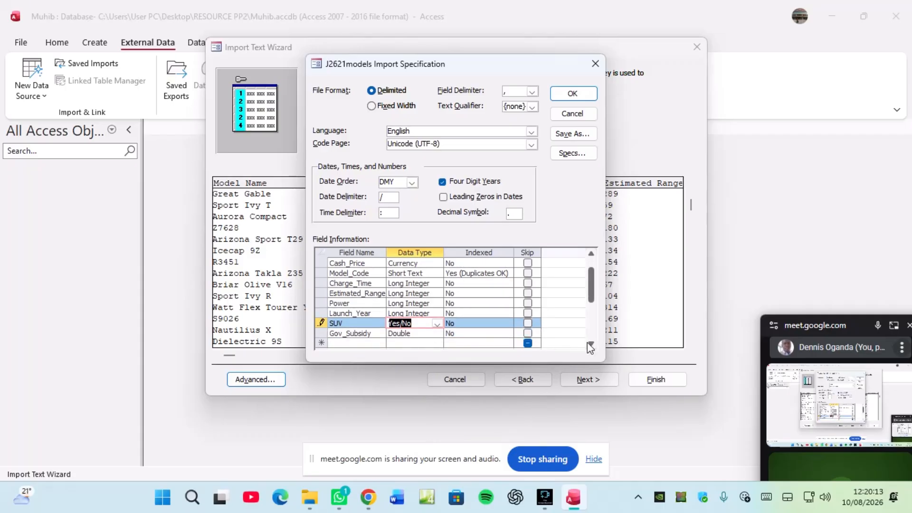
Step: Review Gov_Subsidy's data type against the PDF and accept the import specification
mouse_move(368, 497)
left_click(267, 440)
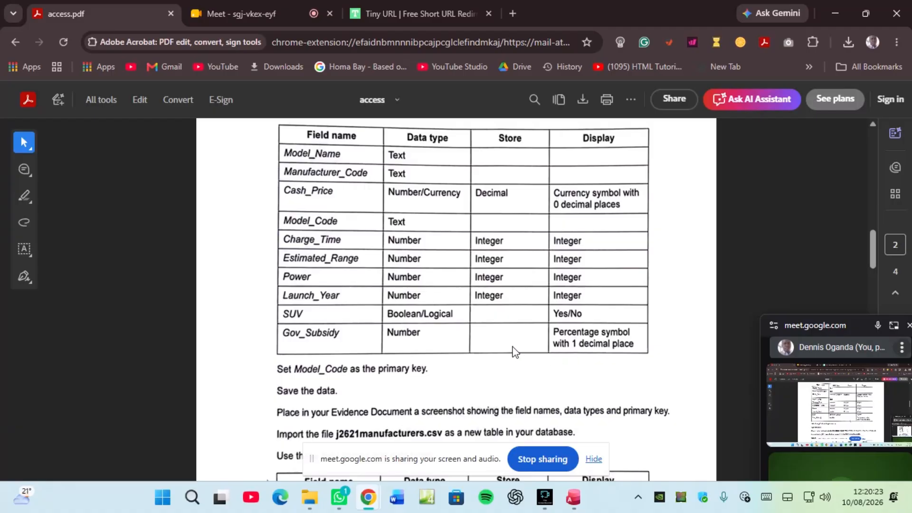
left_click(572, 506)
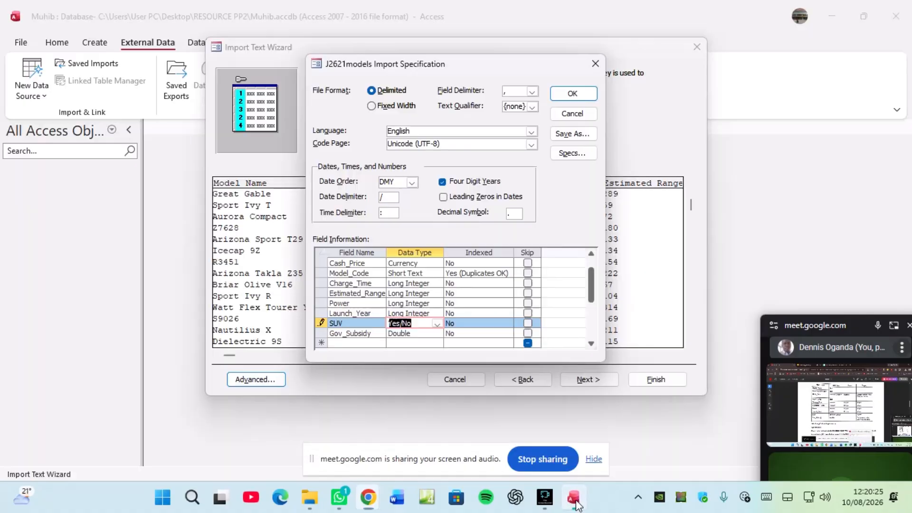
left_click(430, 334)
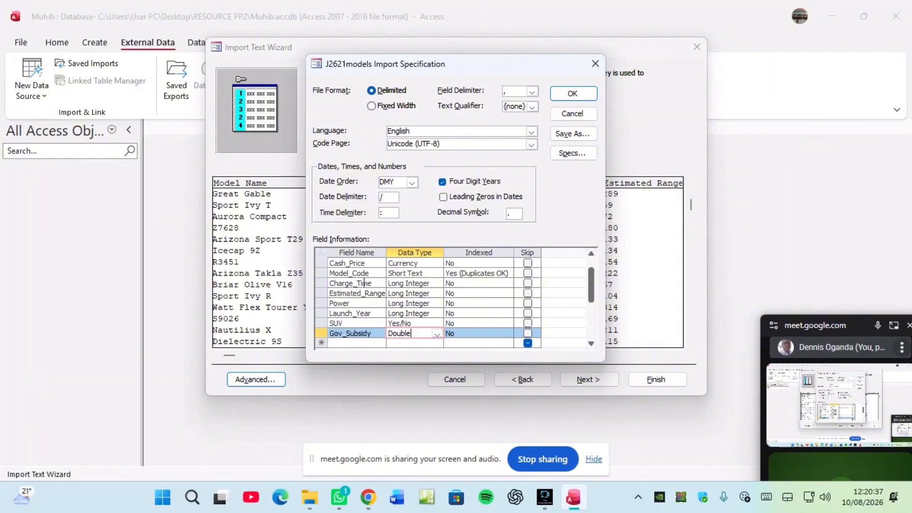
left_click(573, 95)
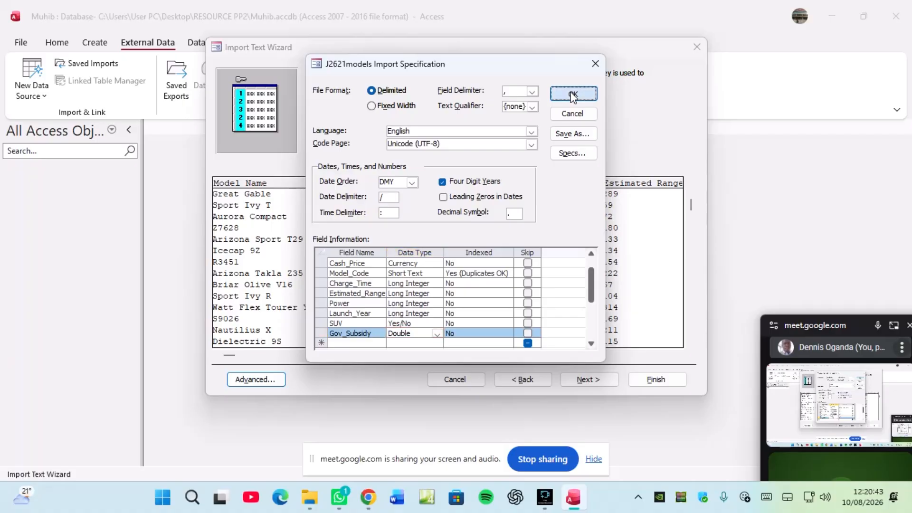
key("alt+Tab")
Step: Finish the import into J2621models and close without saving the import steps
left_click(574, 497)
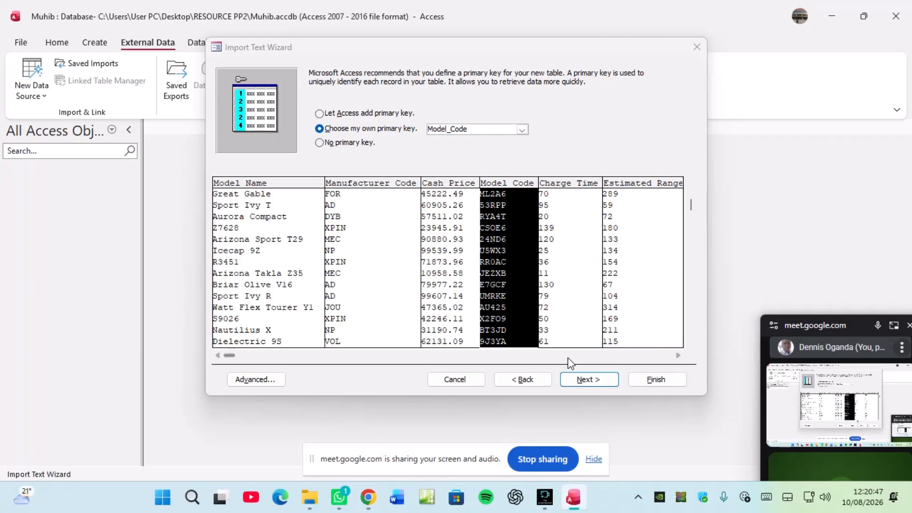
left_click(586, 383)
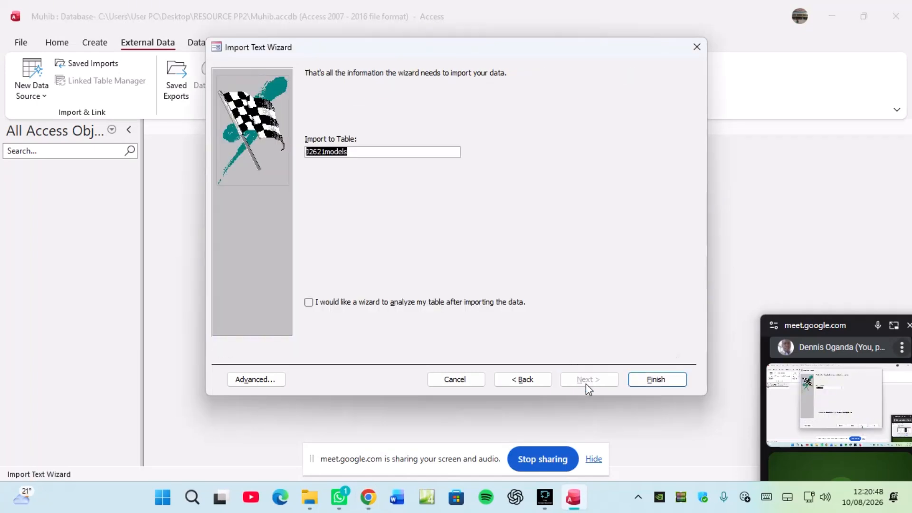
left_click(647, 376)
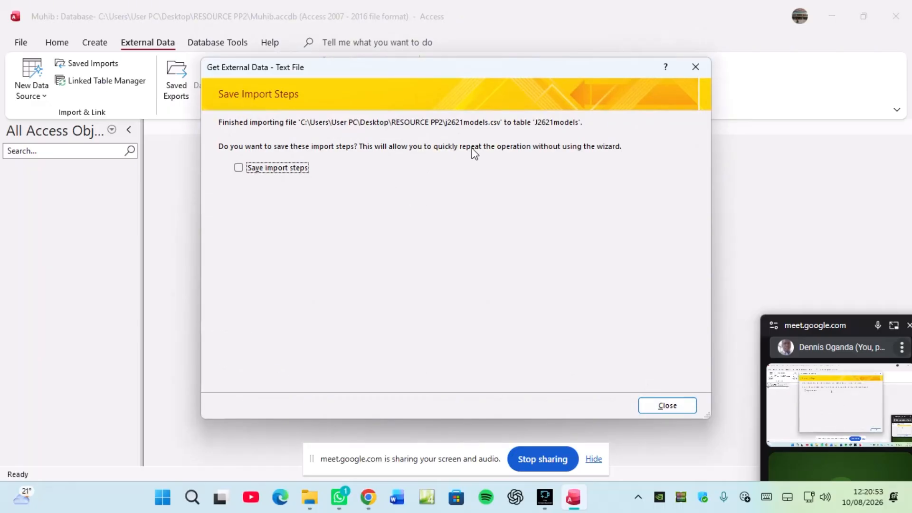
left_click(666, 409)
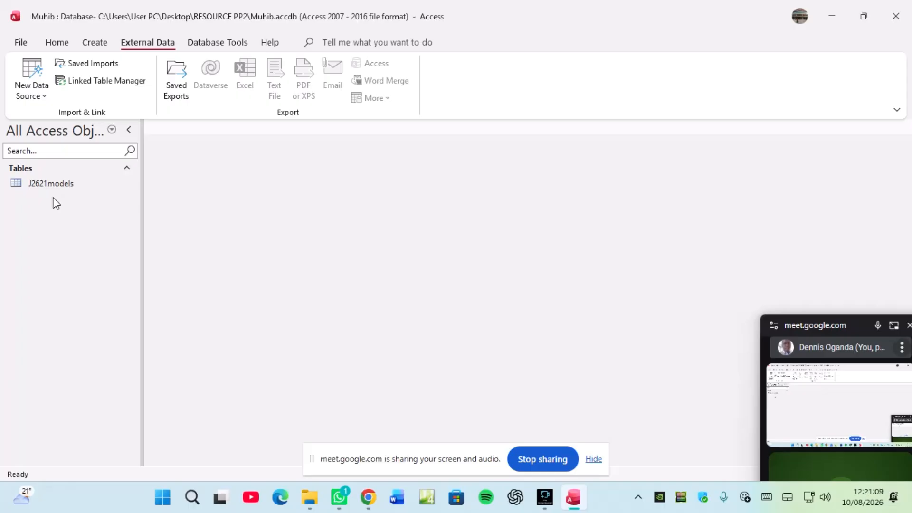
Step: Open the J2621models table in Design view and consult the task PDF
right_click(67, 190)
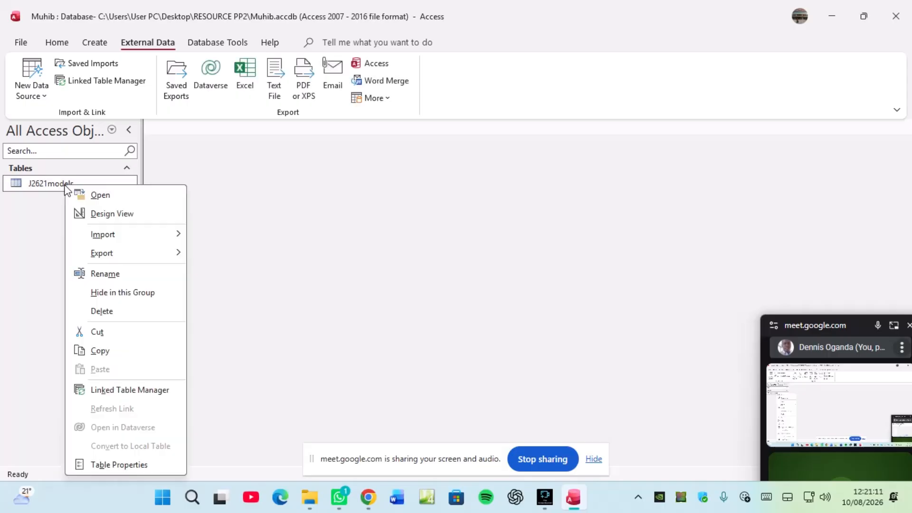
left_click(93, 212)
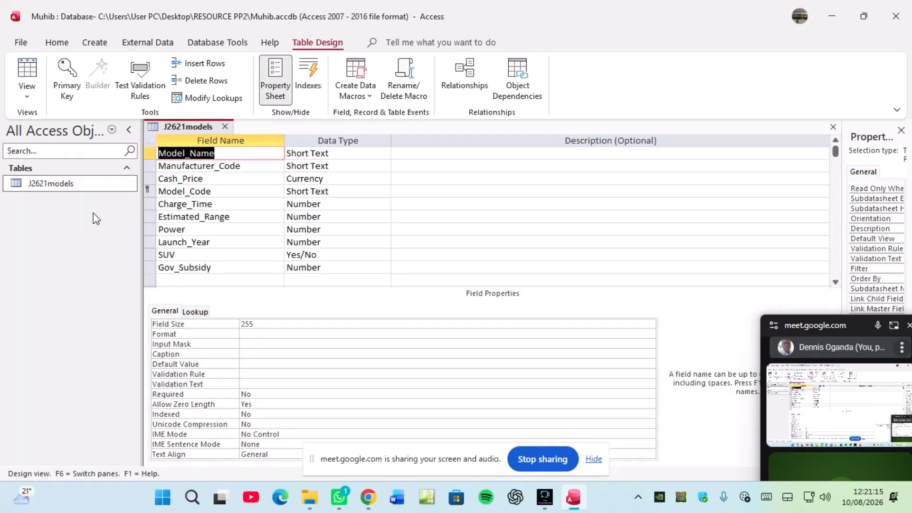
mouse_move(368, 497)
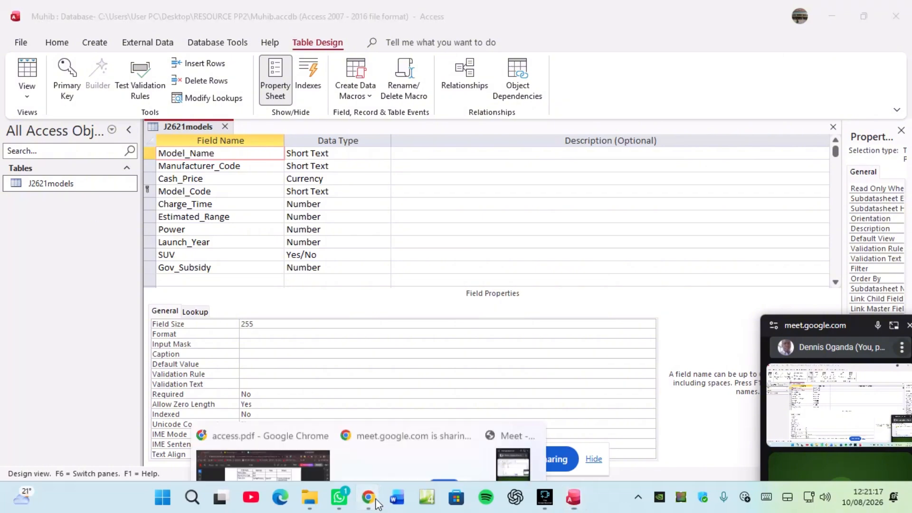
left_click(270, 456)
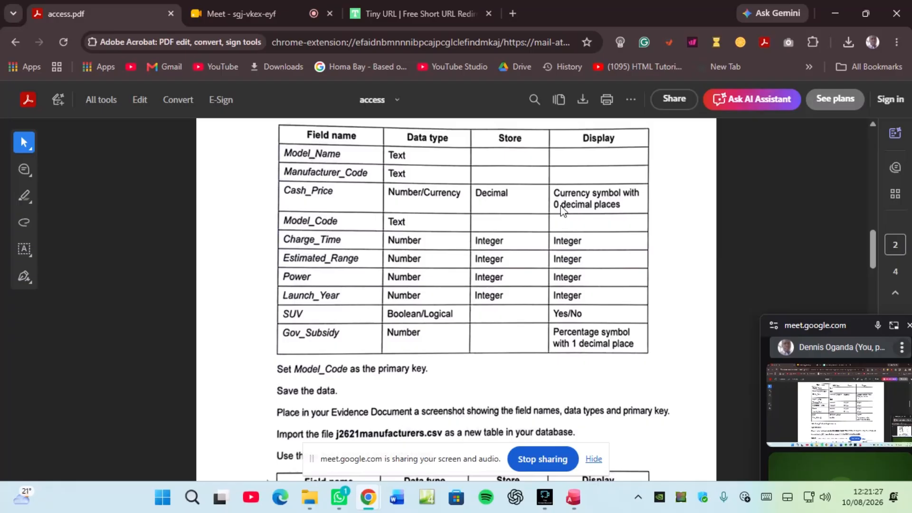
left_click(573, 497)
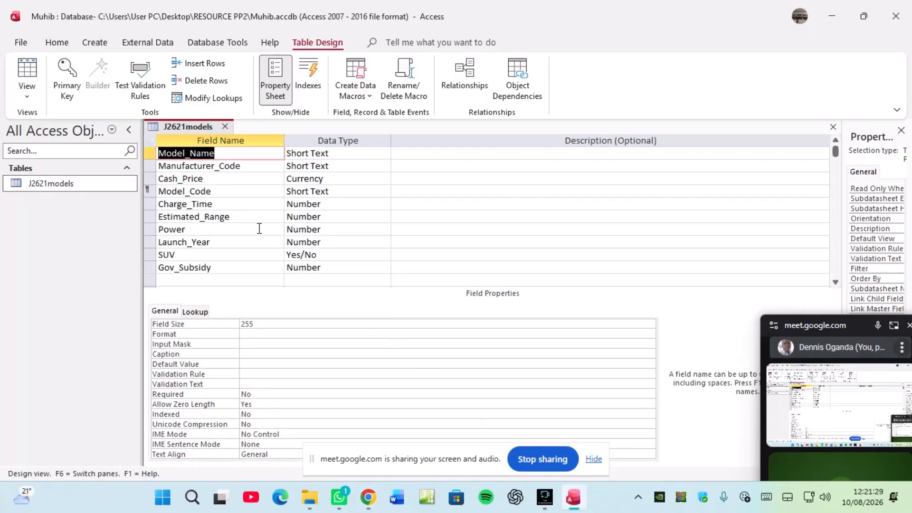
Step: Set the Cash_Price field's Format to Currency and Decimal Places to 0
left_click(204, 177)
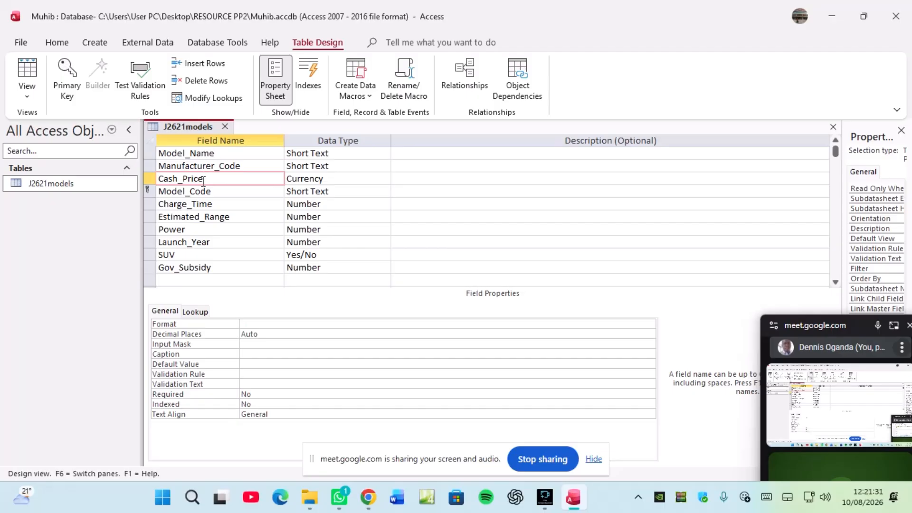
left_click(248, 324)
left_click(649, 324)
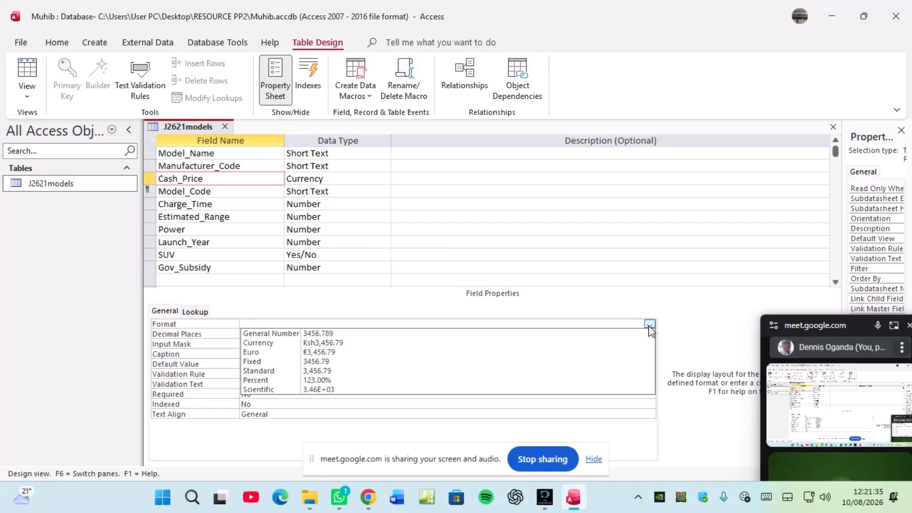
left_click(252, 343)
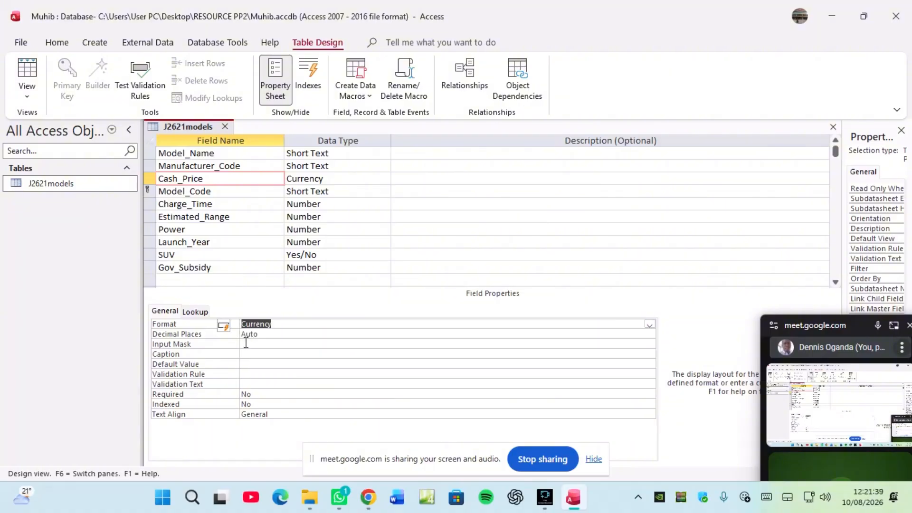
left_click(273, 333)
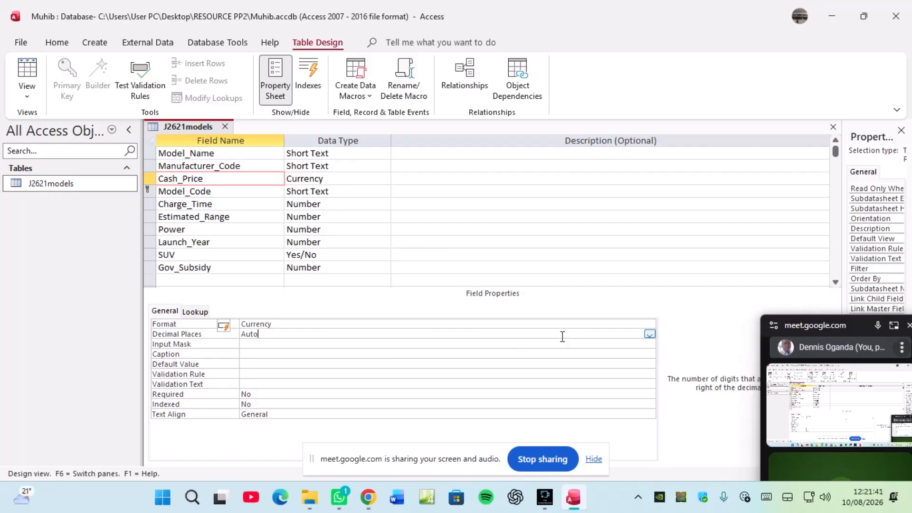
left_click(650, 335)
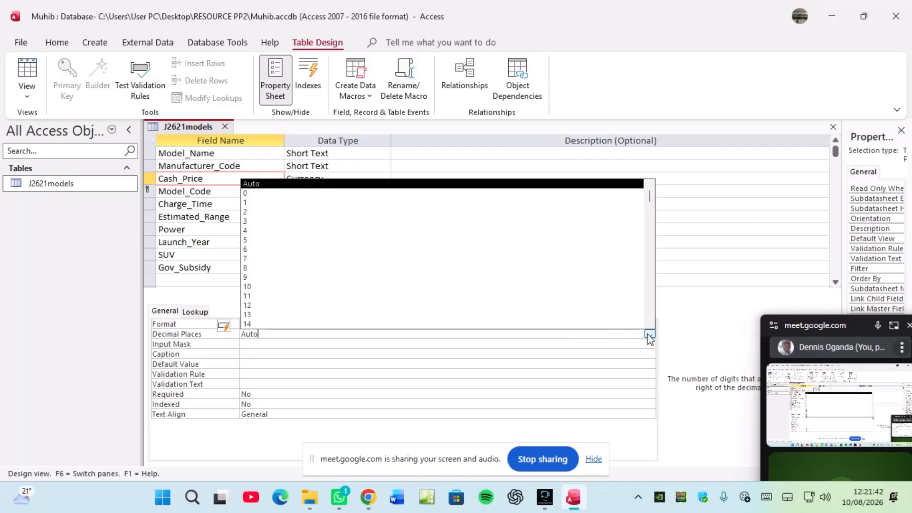
left_click(247, 194)
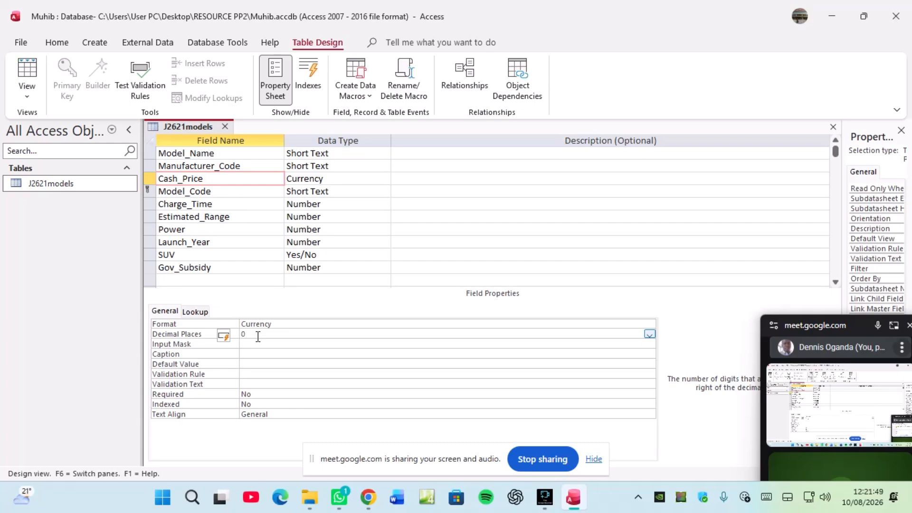
Step: Give SUV the Yes/No format and set its Display Control to Text Box
left_click(185, 254)
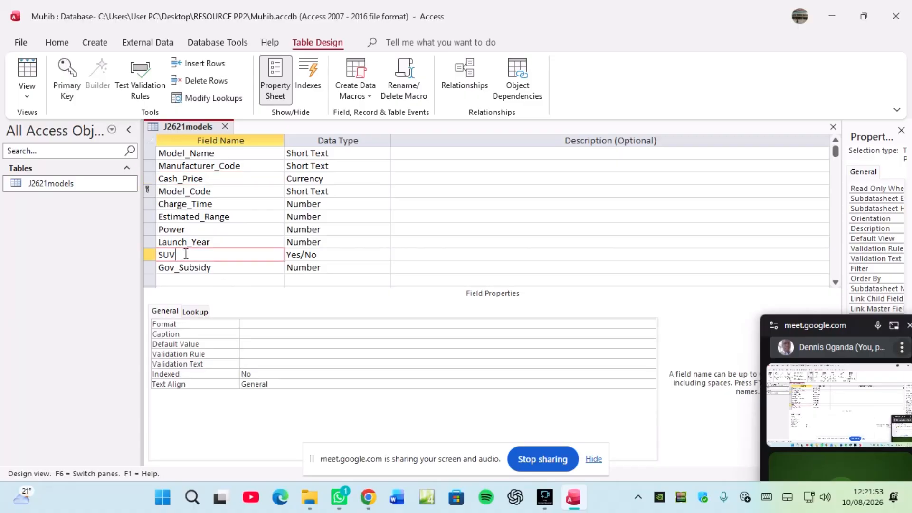
left_click(255, 325)
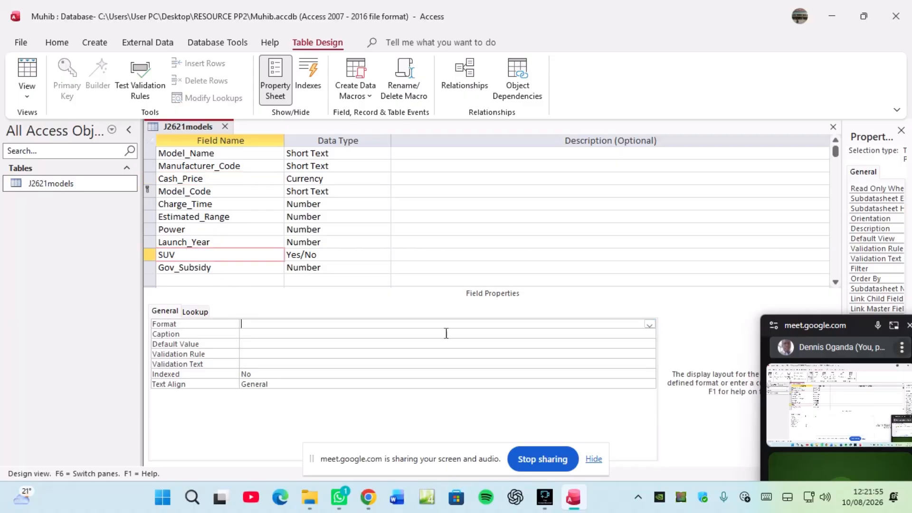
left_click(648, 325)
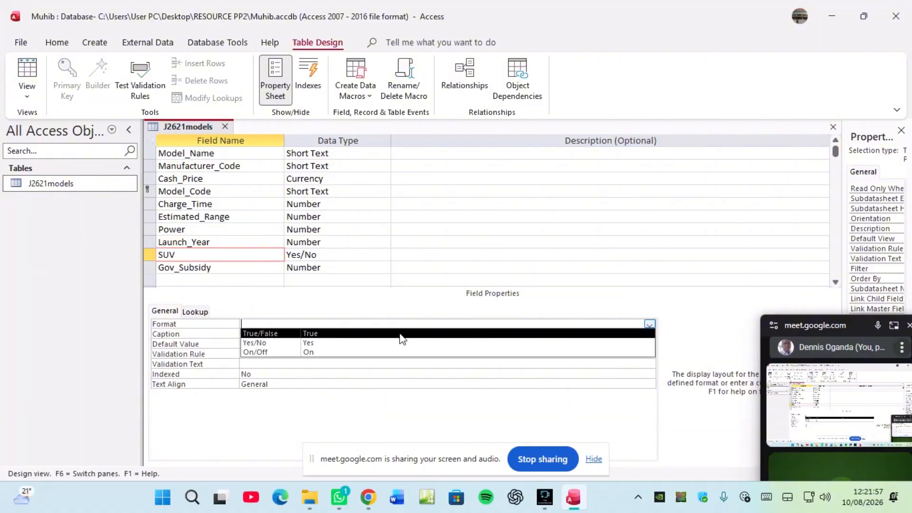
left_click(274, 344)
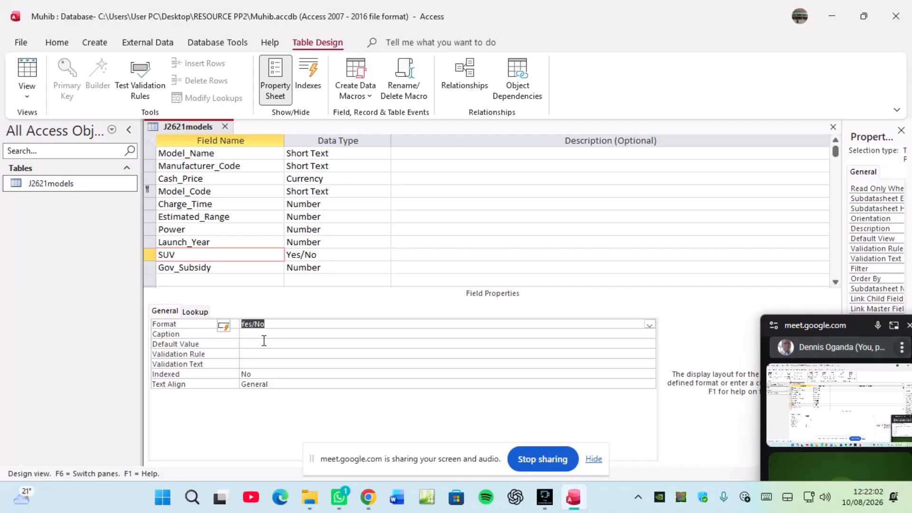
left_click(195, 313)
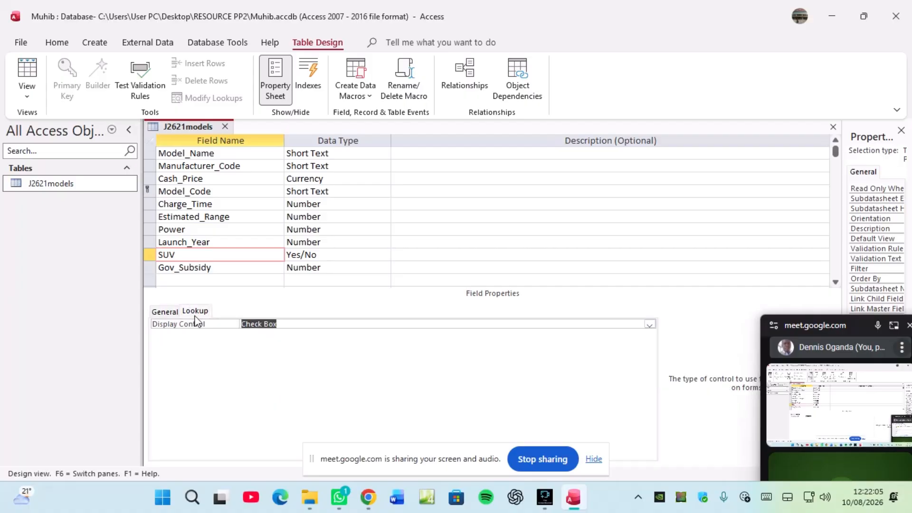
left_click(649, 324)
left_click(260, 343)
left_click(165, 311)
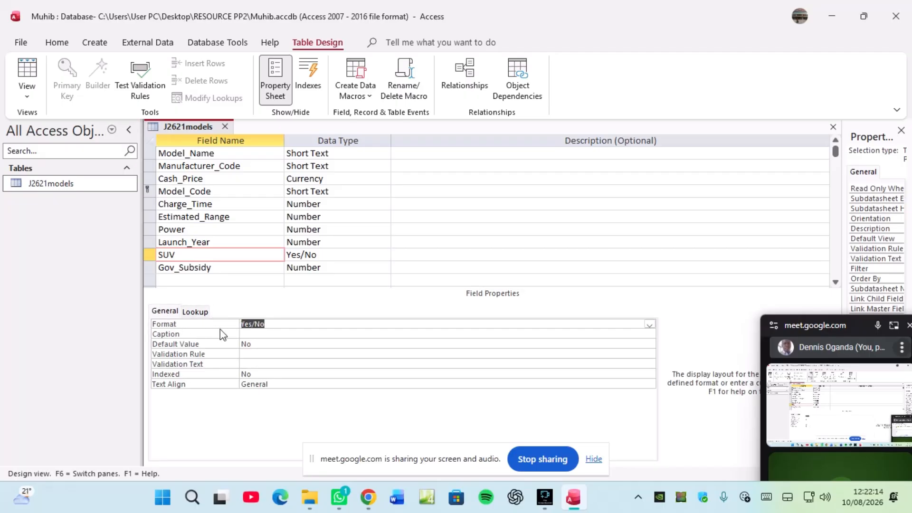
left_click(192, 313)
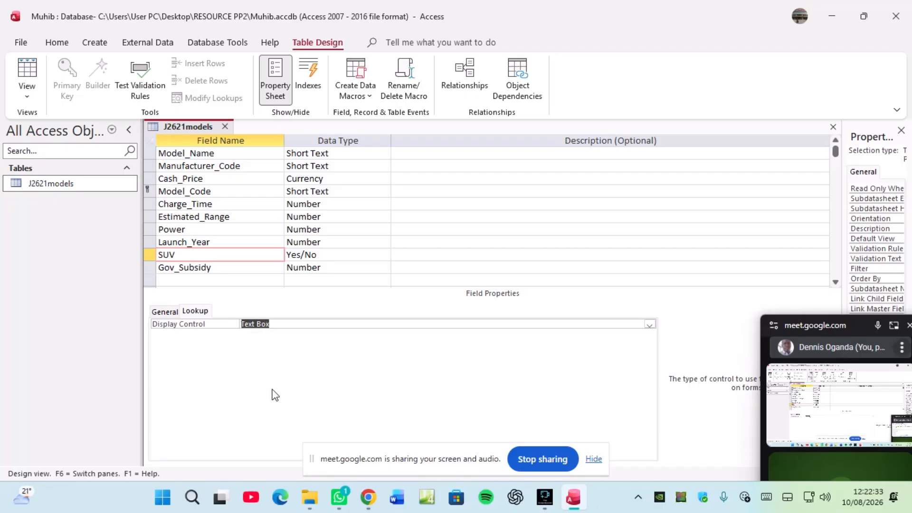
Step: Check the task PDF's field specification in Chrome, then return to the Access table design
left_click(368, 497)
left_click(253, 426)
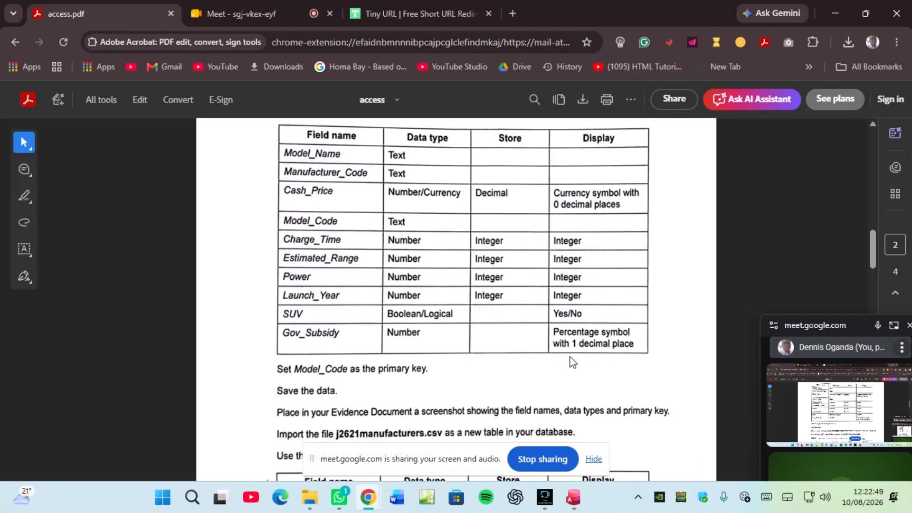
mouse_move(573, 497)
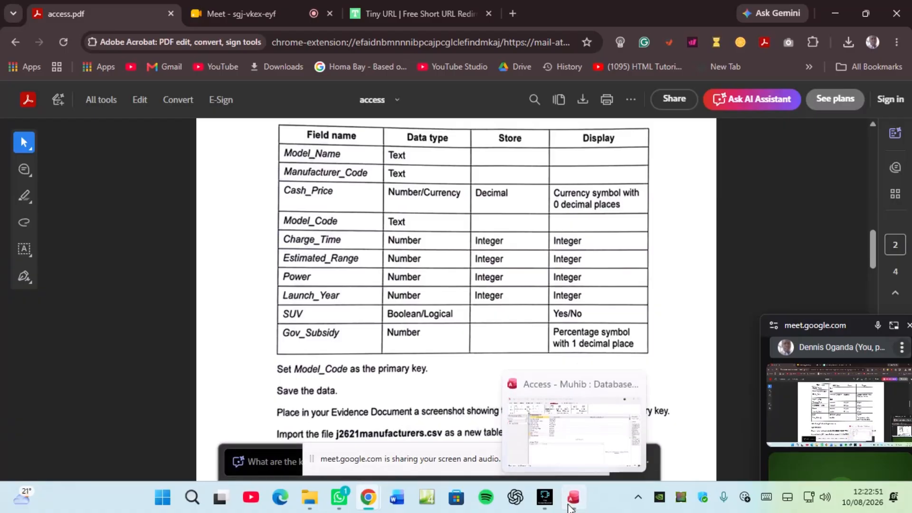
left_click(523, 477)
Step: Set Gov_Subsidy's Format to Percent and Decimal Places to 1
left_click(186, 267)
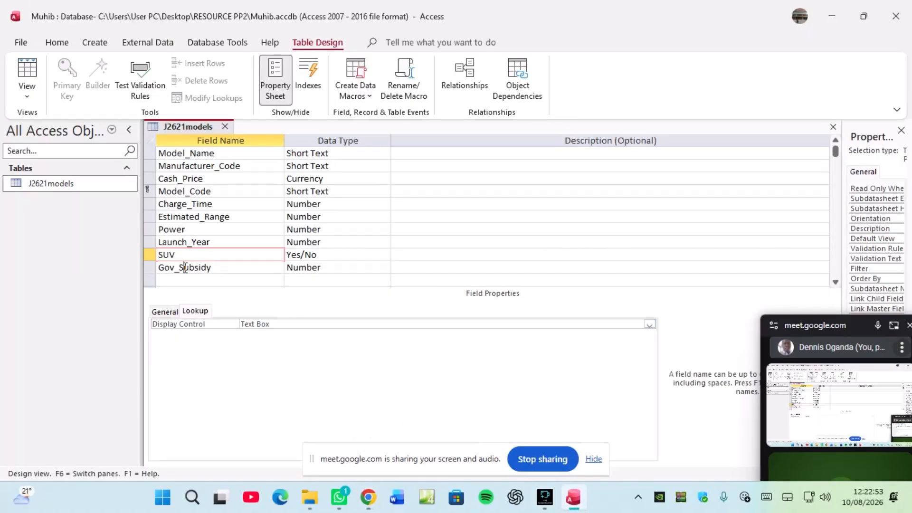
left_click(163, 311)
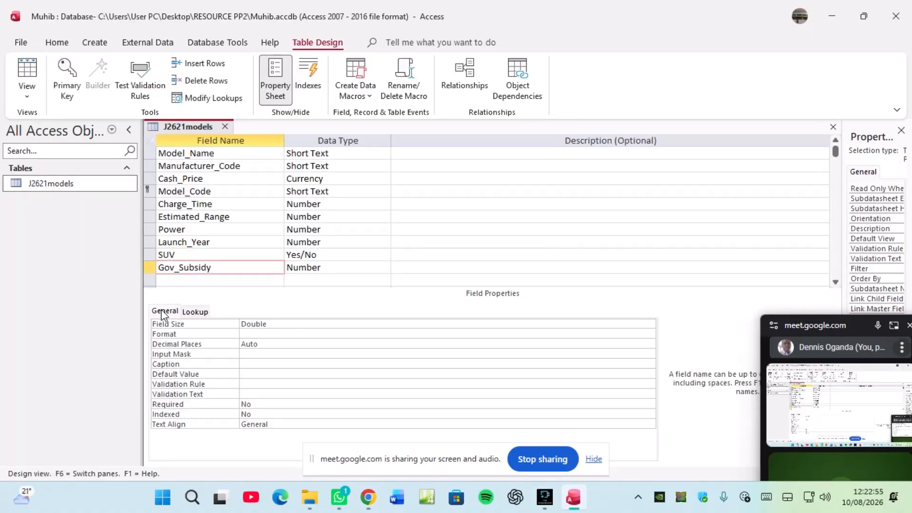
left_click(293, 336)
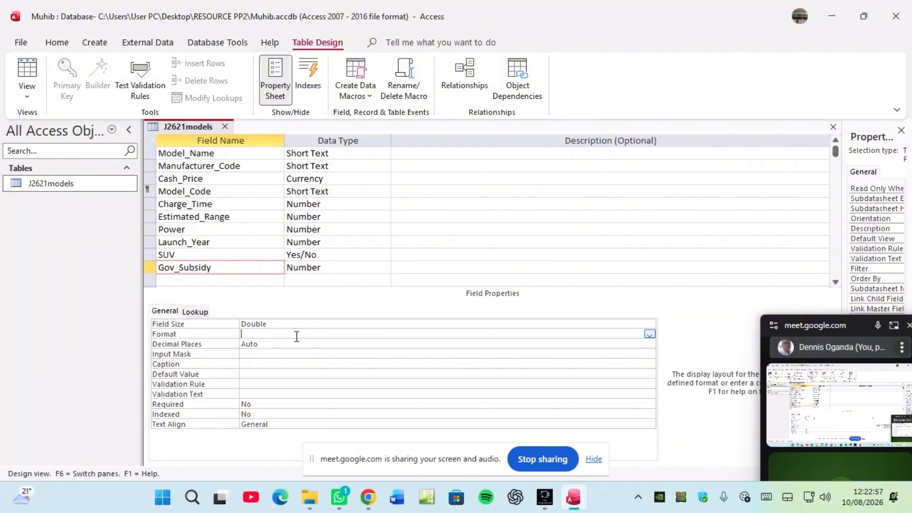
left_click(649, 335)
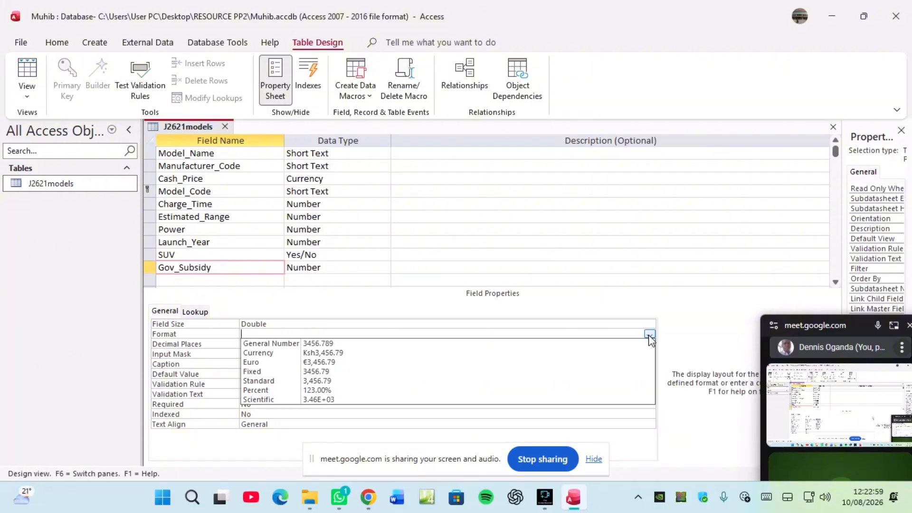
left_click(257, 396)
left_click(273, 347)
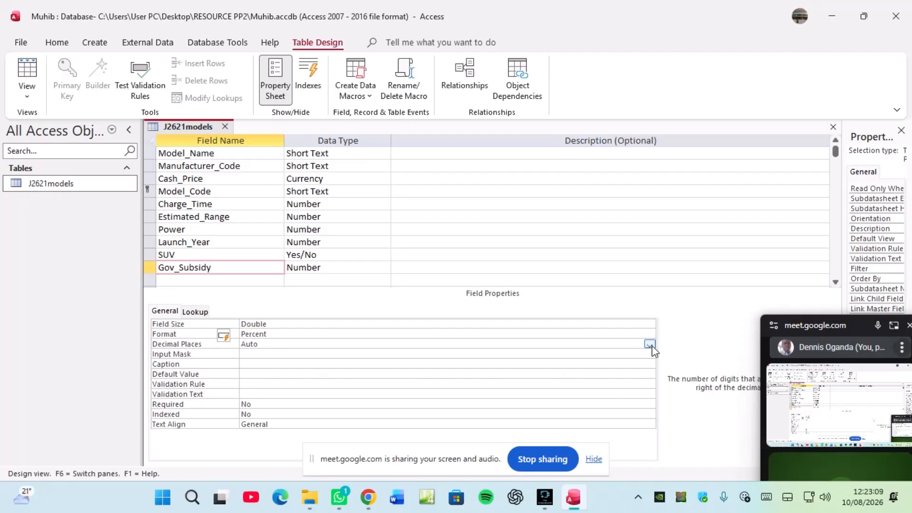
left_click(649, 344)
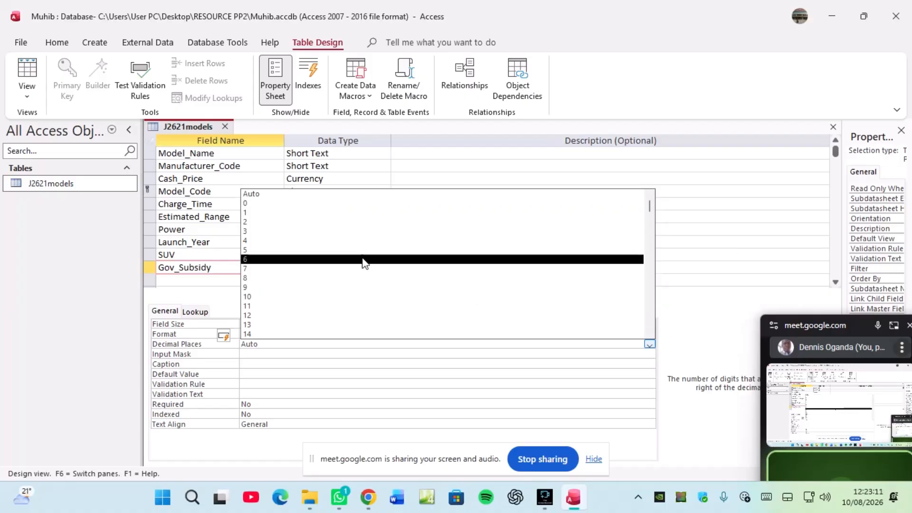
left_click(295, 214)
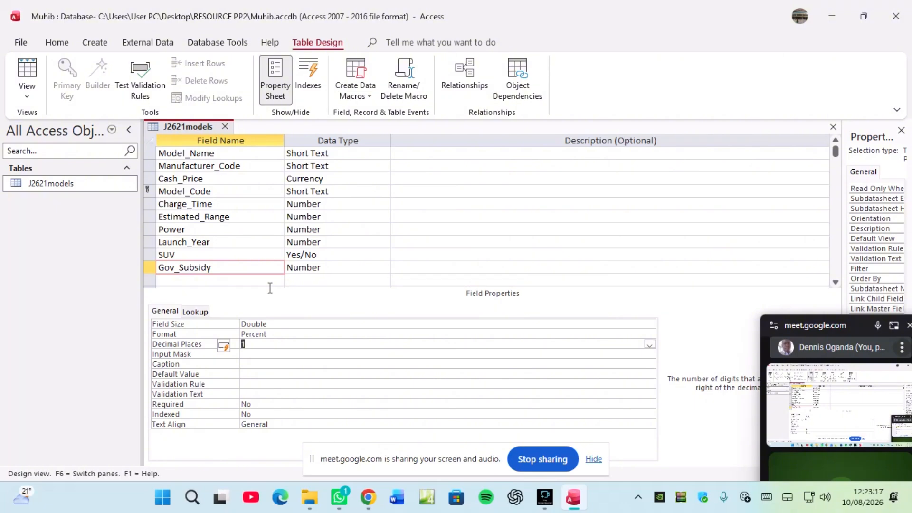
Step: Briefly switch Gov_Subsidy's format to Standard, then restore it to Percent
left_click(291, 333)
left_click(650, 335)
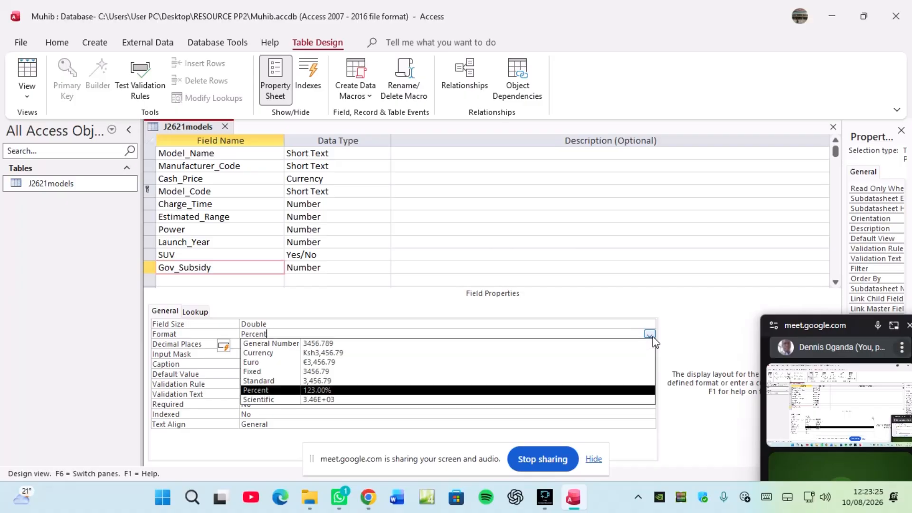
left_click(321, 381)
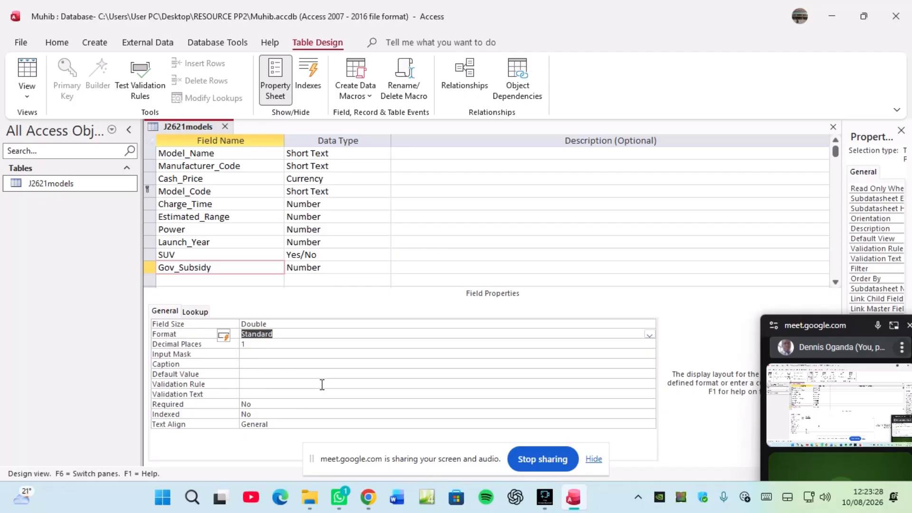
left_click(649, 334)
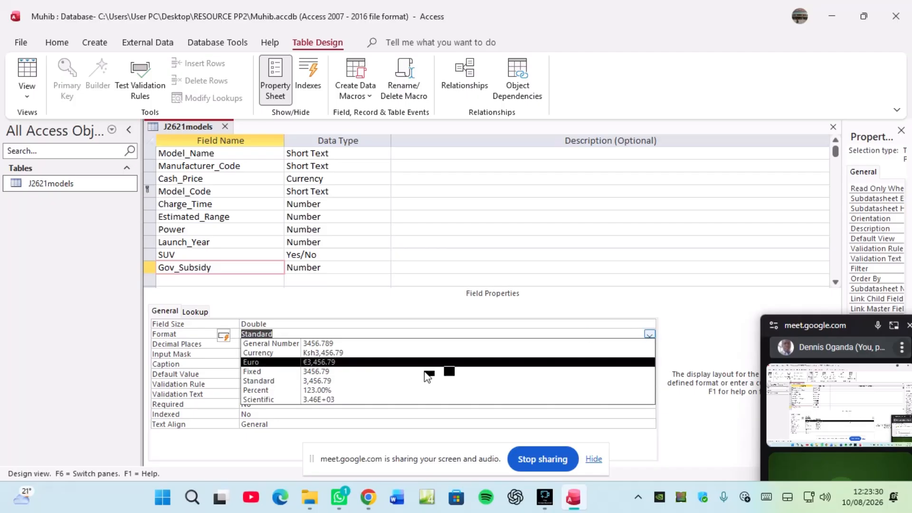
left_click(312, 390)
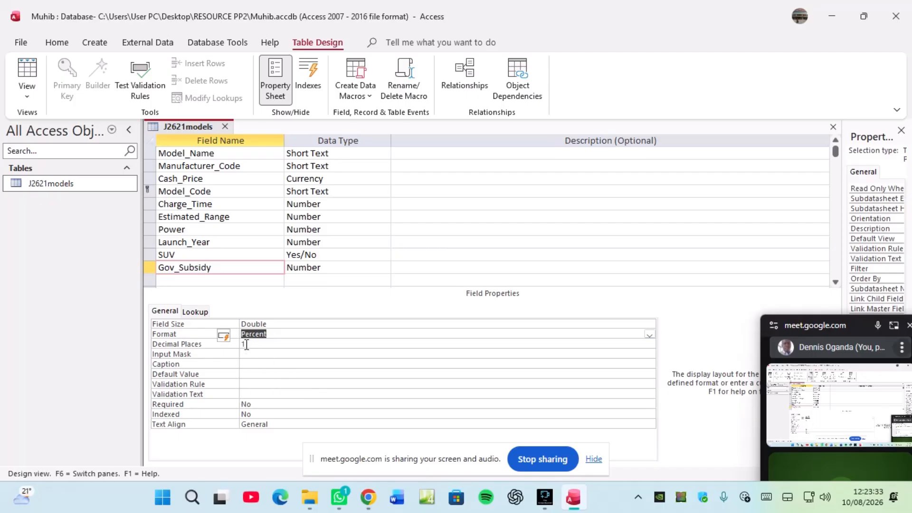
Step: Save the J2621models design and switch it to Datasheet View
right_click(194, 123)
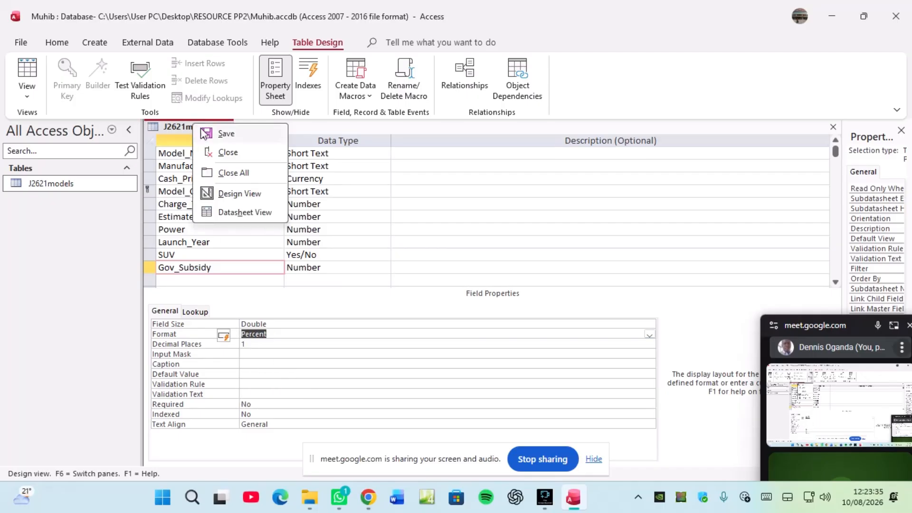
left_click(202, 130)
right_click(201, 130)
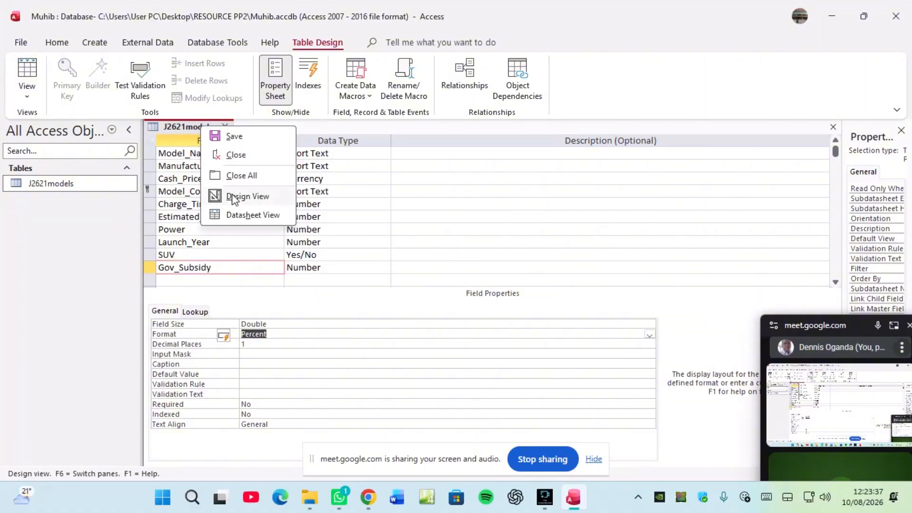
left_click(240, 215)
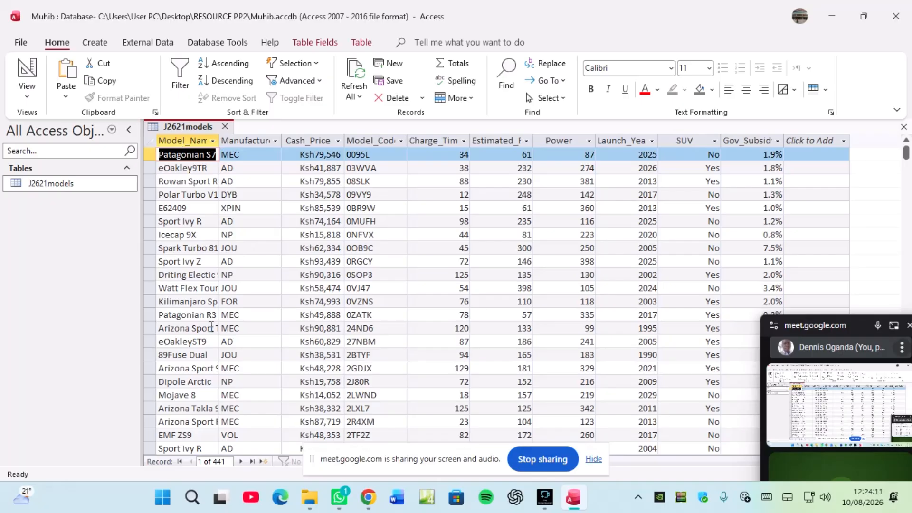
Step: Bring the access.pdf task sheet back to the front and scroll down
mouse_move(368, 497)
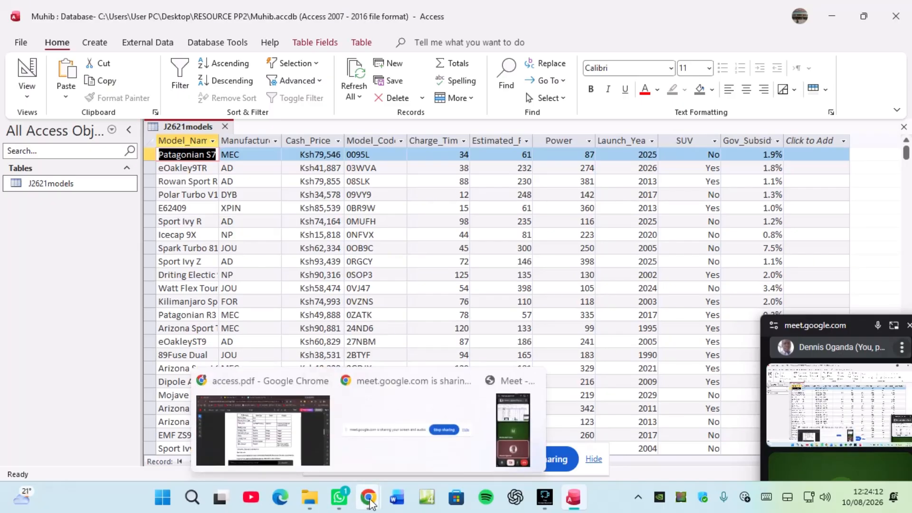
left_click(287, 450)
scroll(300, 351, "down", 2)
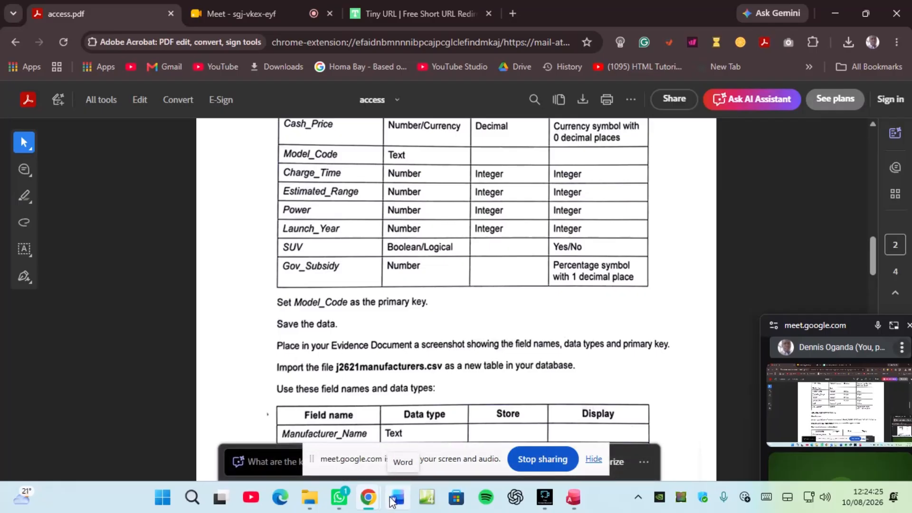
Step: Open j2621evidence.rtf from RESOURCE PP2, then scroll the task PDF to the manufacturers field table
left_click(310, 491)
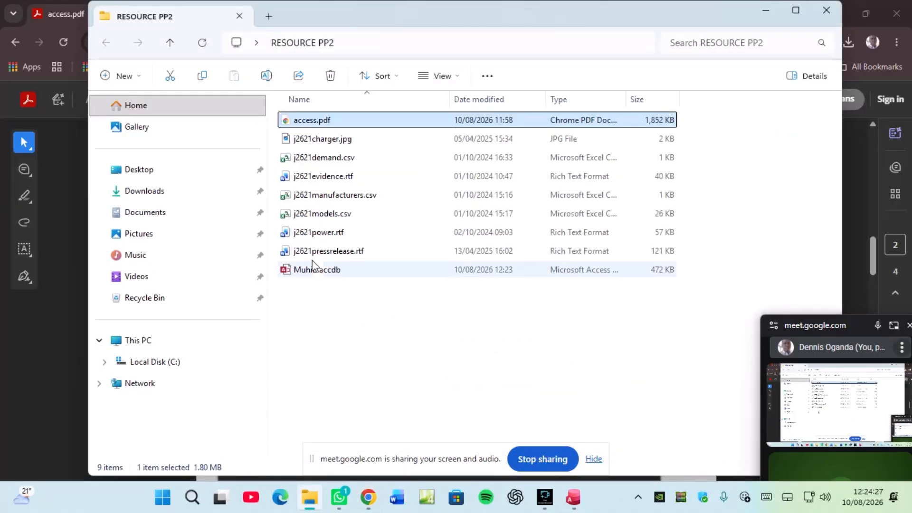
double_click(324, 181)
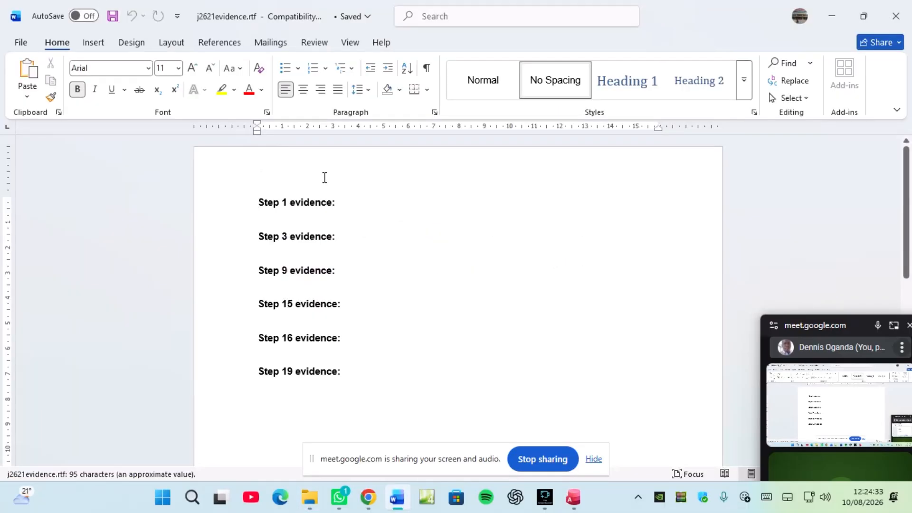
mouse_move(362, 508)
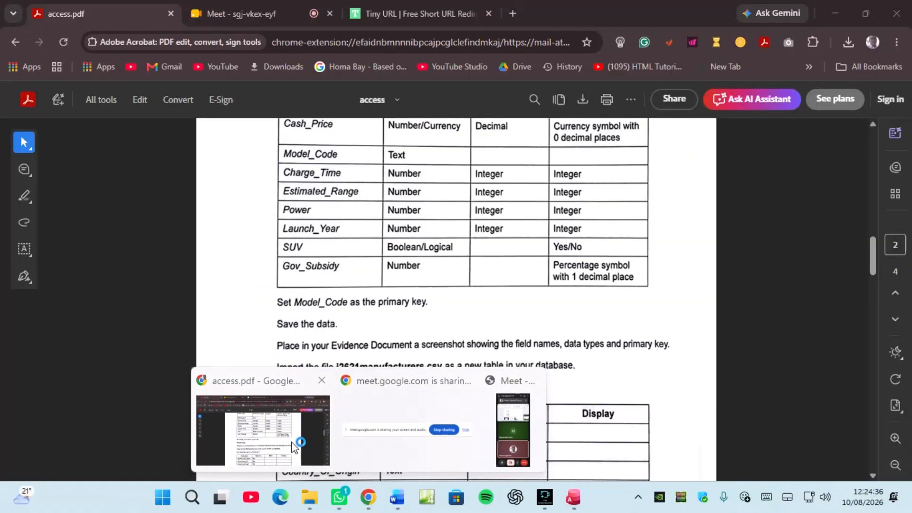
left_click(299, 442)
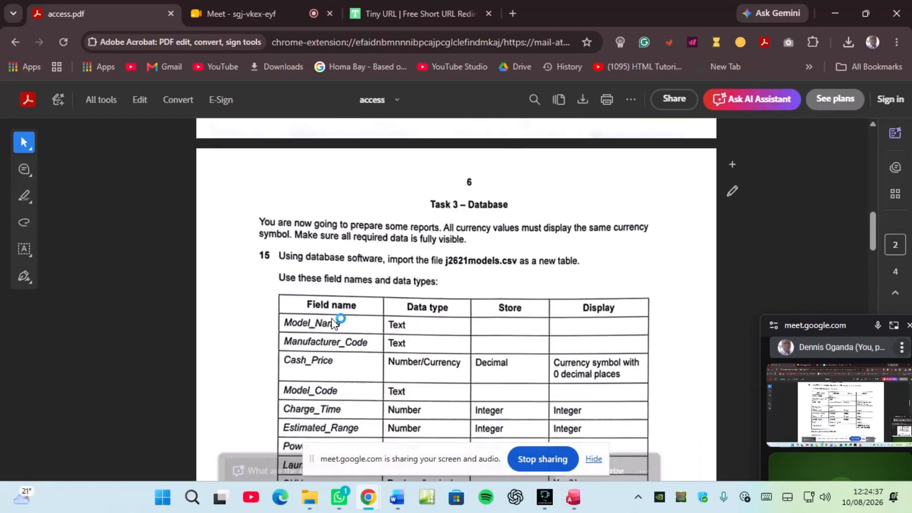
scroll(334, 325, "up", 1)
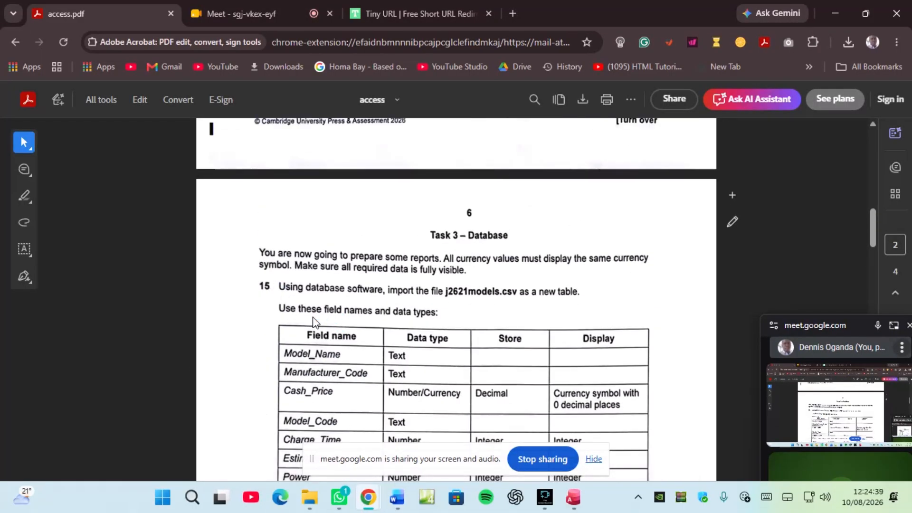
scroll(312, 322, "down", 4)
scroll(312, 322, "down", 1)
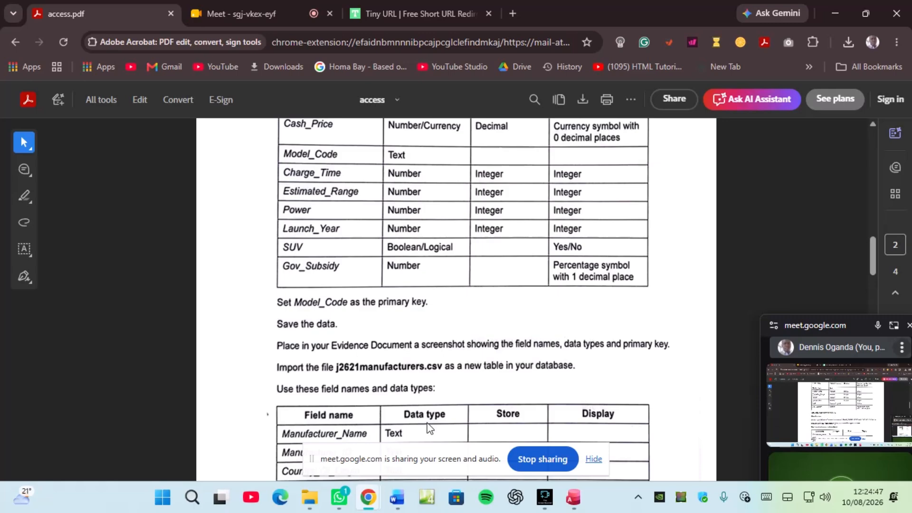
Step: Switch J2621models back to Design View and start a Win+Shift+S screen snip
left_click(573, 497)
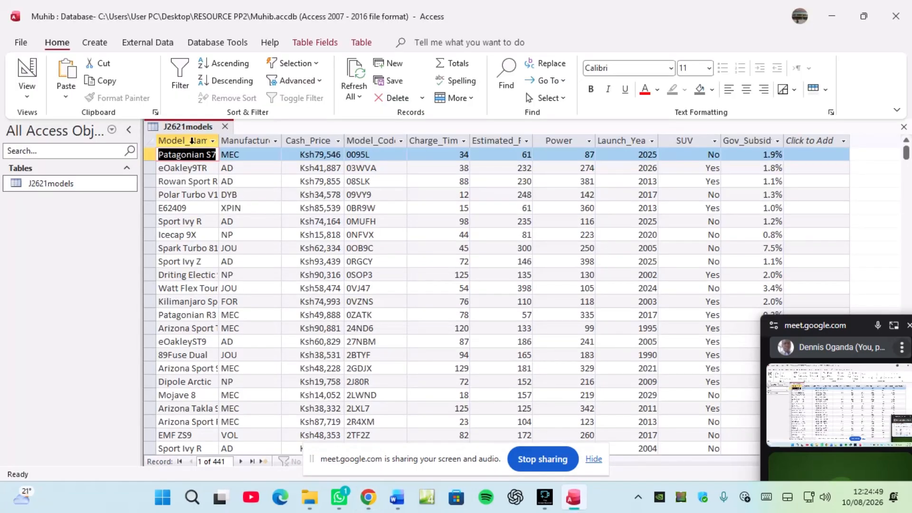
right_click(189, 126)
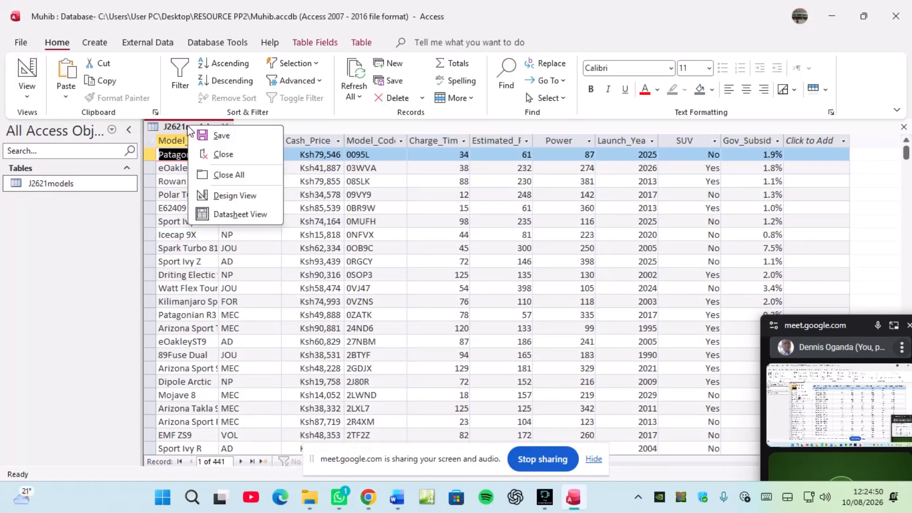
left_click(217, 197)
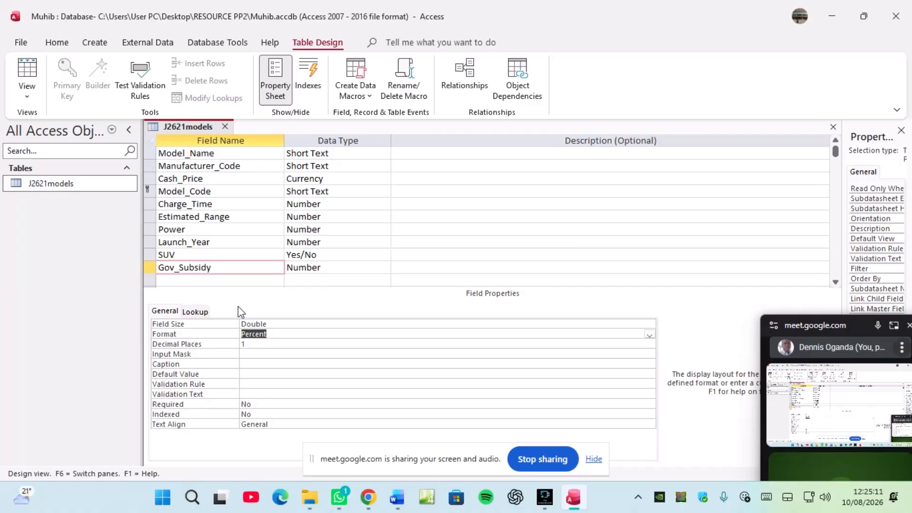
key("super+shift+s")
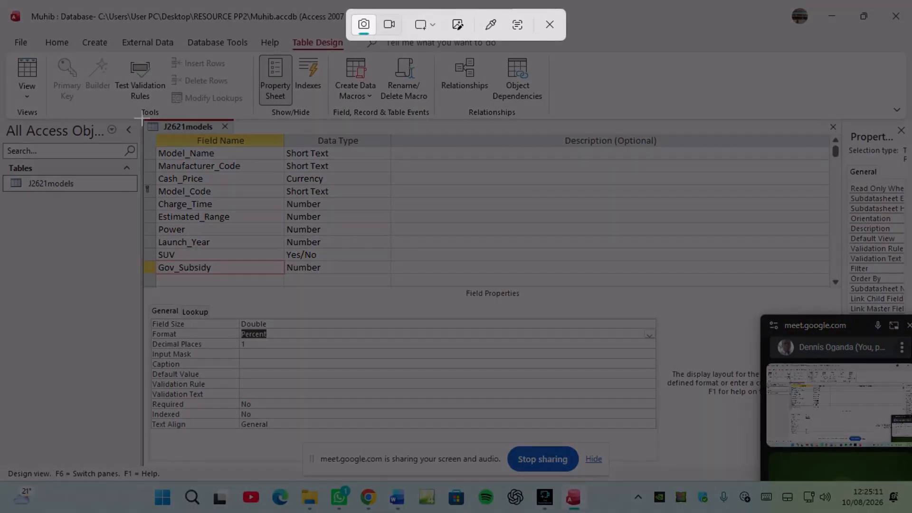
Step: Snip the J2621models field names and types, paste under 'Step 15 evidence:' in Word, then minimise
left_click_drag(142, 119, 426, 368)
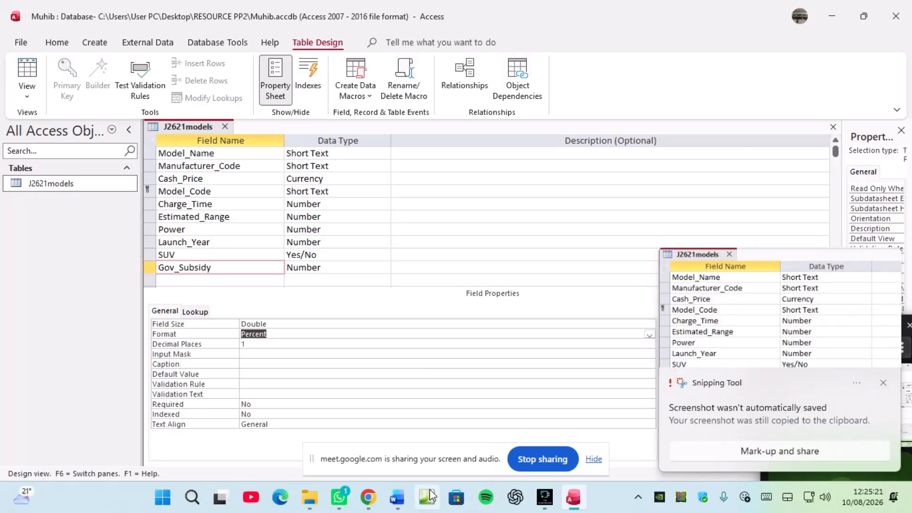
left_click(397, 498)
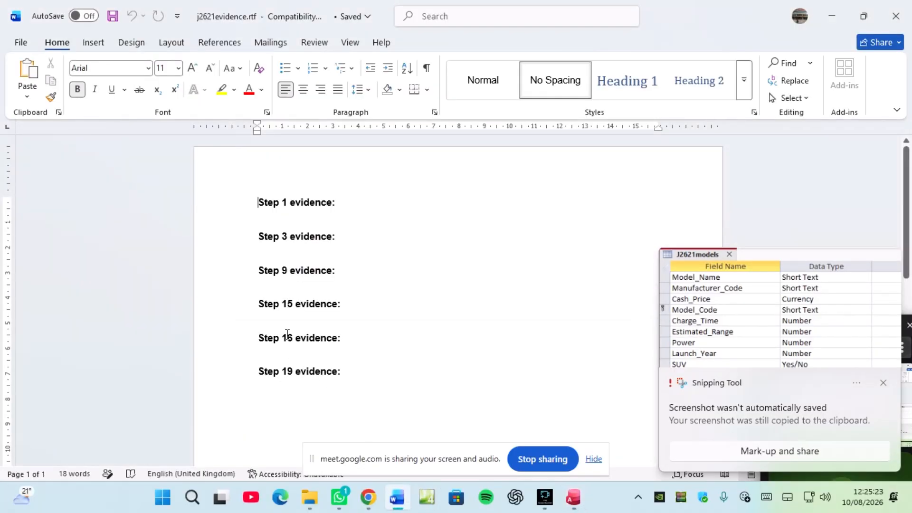
left_click(287, 316)
key("ctrl+v")
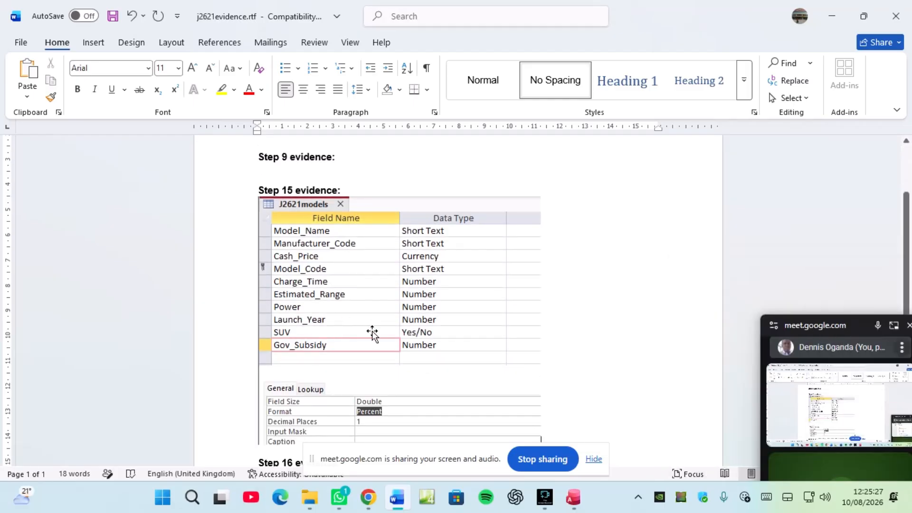
left_click(831, 16)
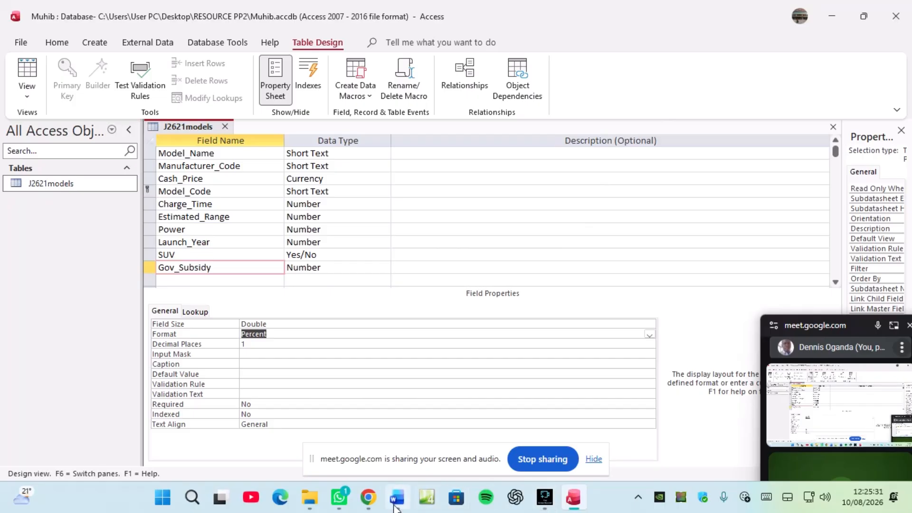
Step: Scroll the task PDF to the j2621manufacturers.csv field table and import instructions
mouse_move(372, 504)
left_click(285, 430)
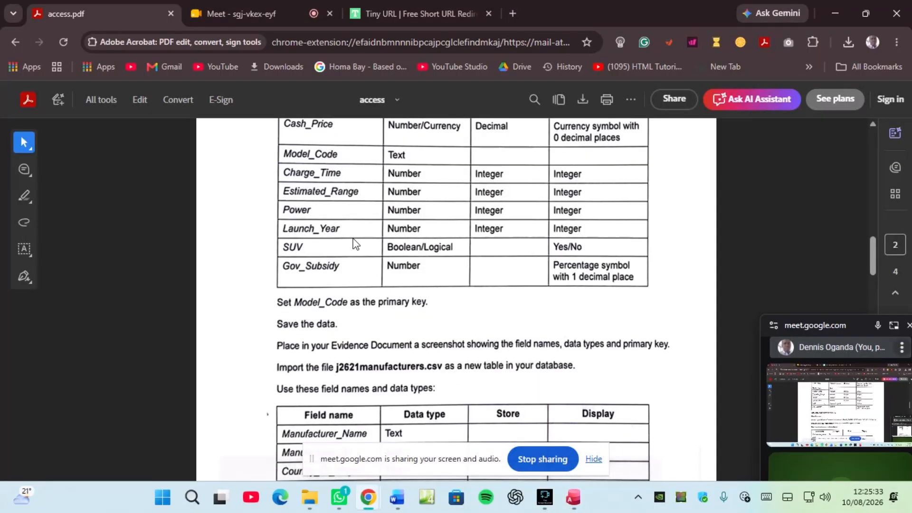
scroll(355, 244, "down", 5)
scroll(356, 244, "up", 1)
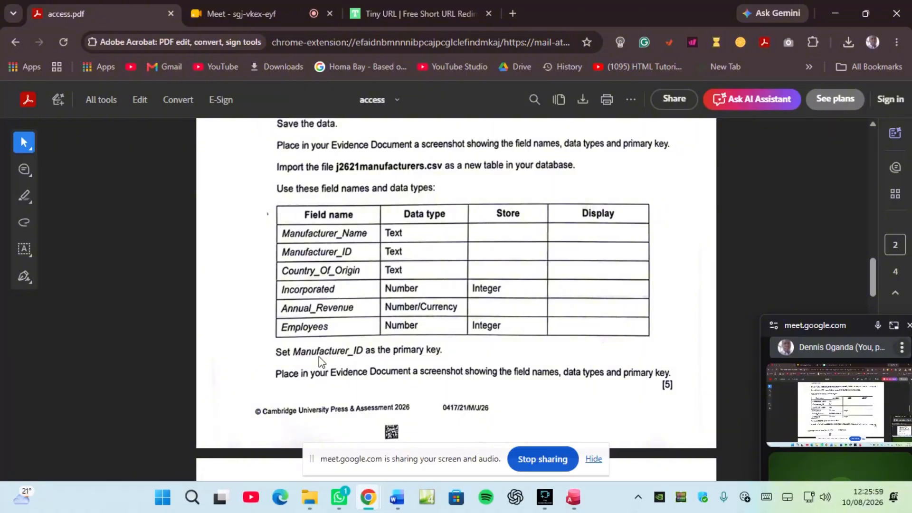
Step: Save and close the J2621models table in Access
left_click(573, 497)
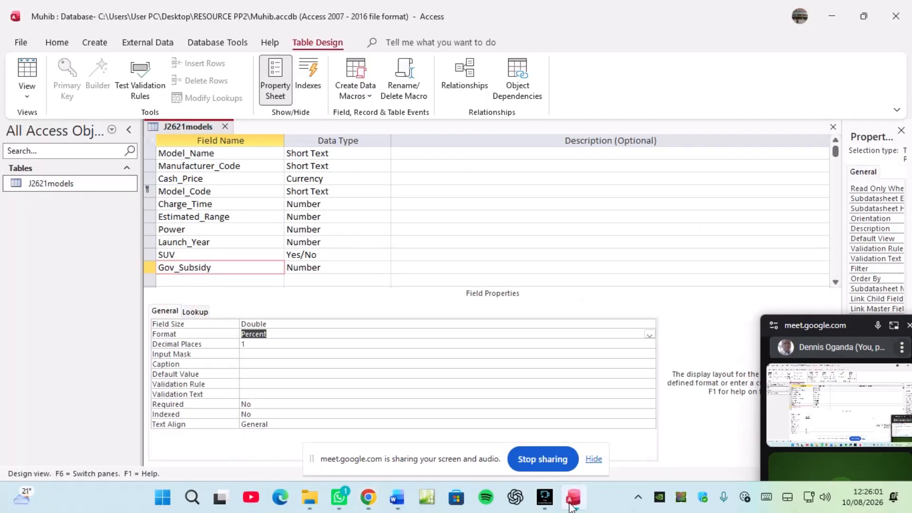
right_click(211, 127)
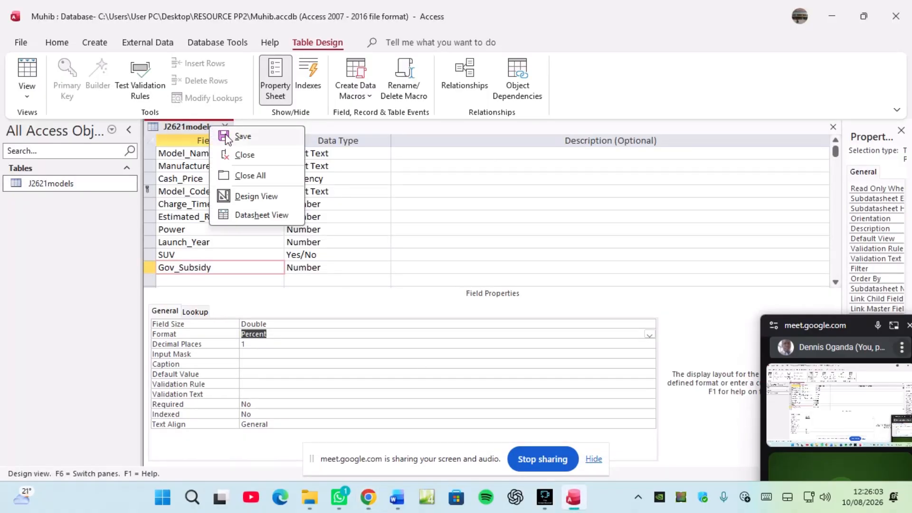
left_click(241, 137)
right_click(209, 126)
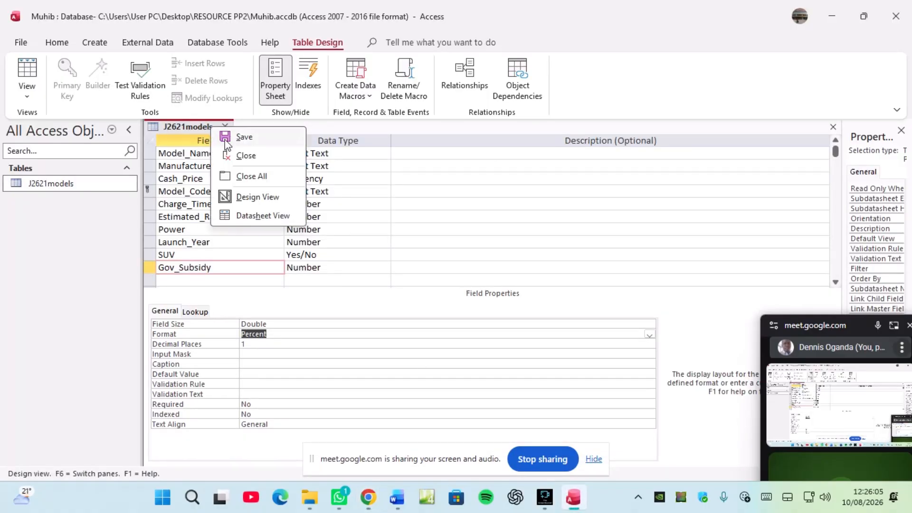
left_click(227, 133)
right_click(211, 127)
left_click(245, 155)
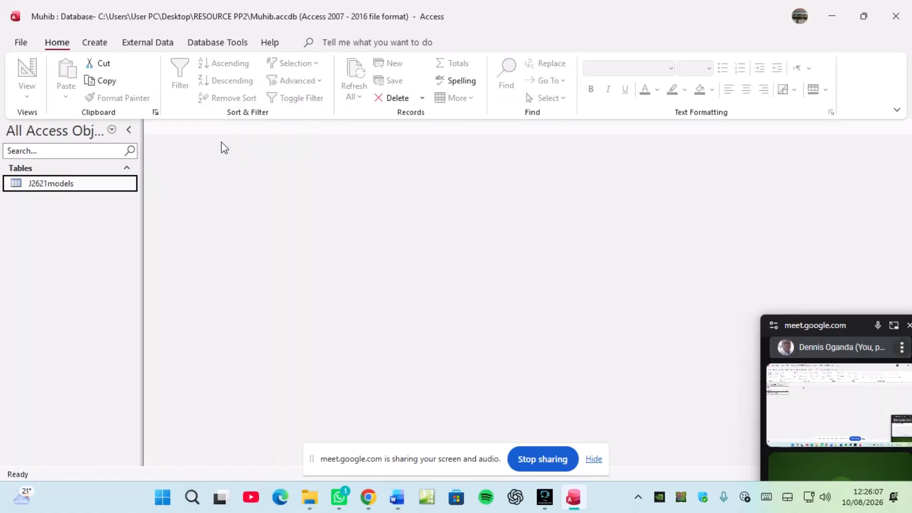
Step: Start a Text File import via External Data > New Data Source > From File
left_click(147, 45)
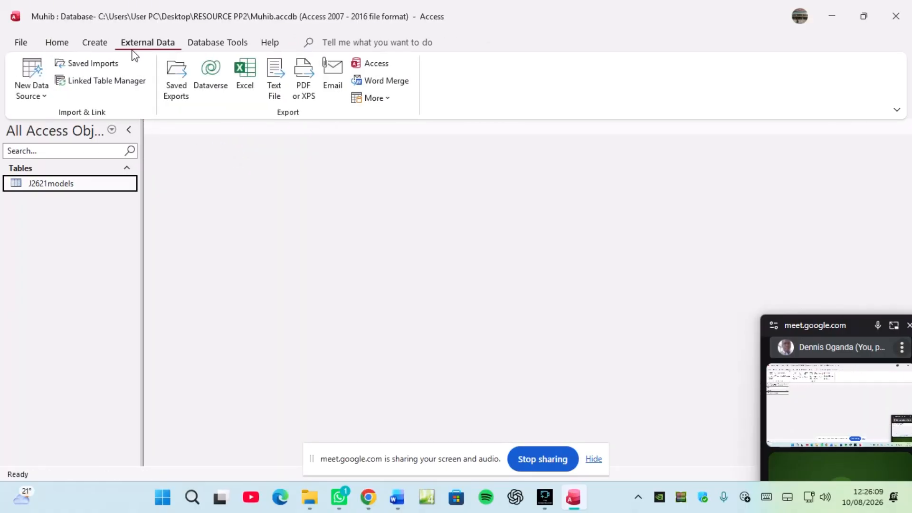
left_click(47, 98)
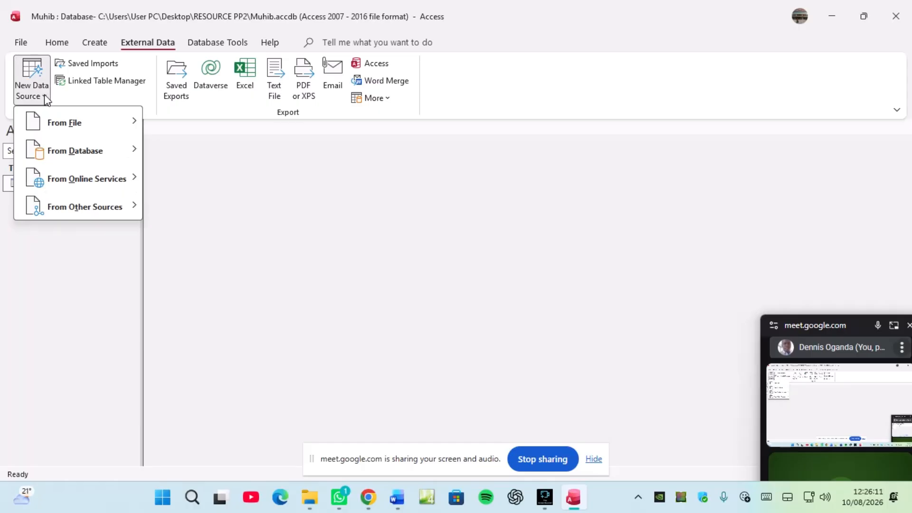
mouse_move(51, 124)
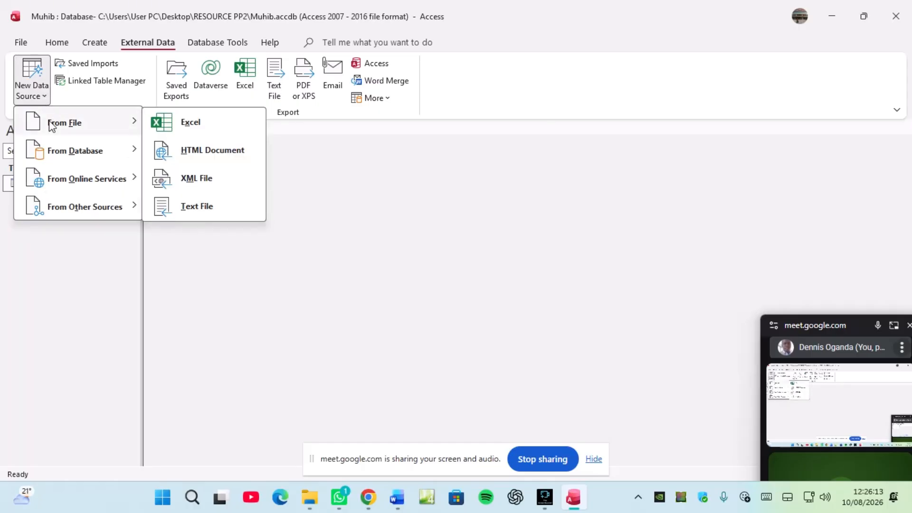
left_click(192, 209)
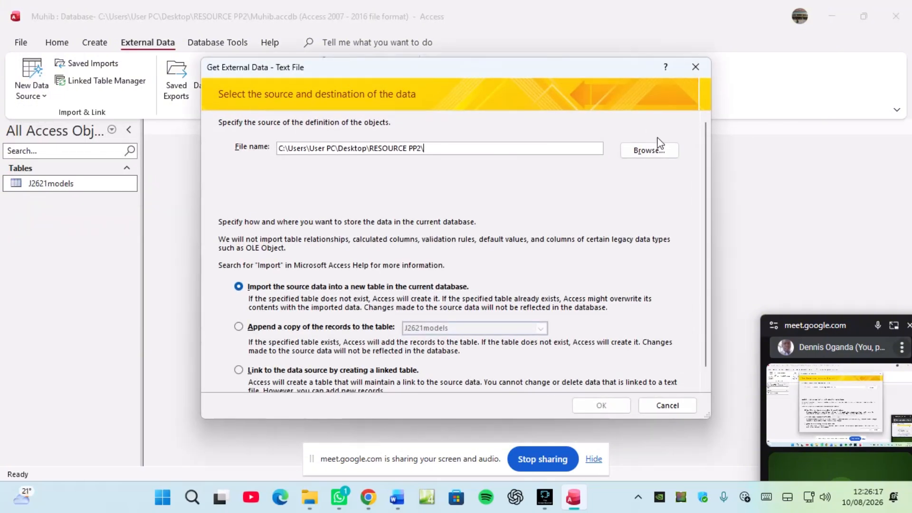
Step: Browse to j2621manufacturers.csv and import it into a new table
left_click(649, 151)
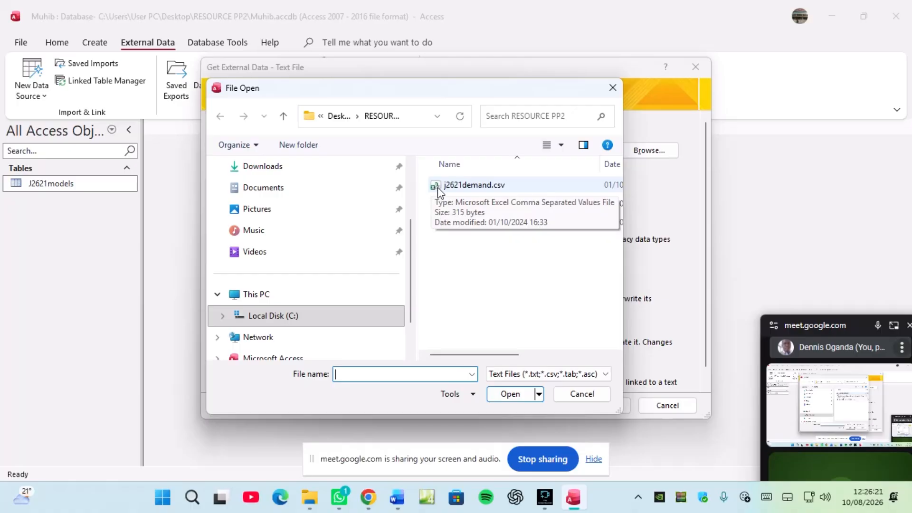
left_click(473, 205)
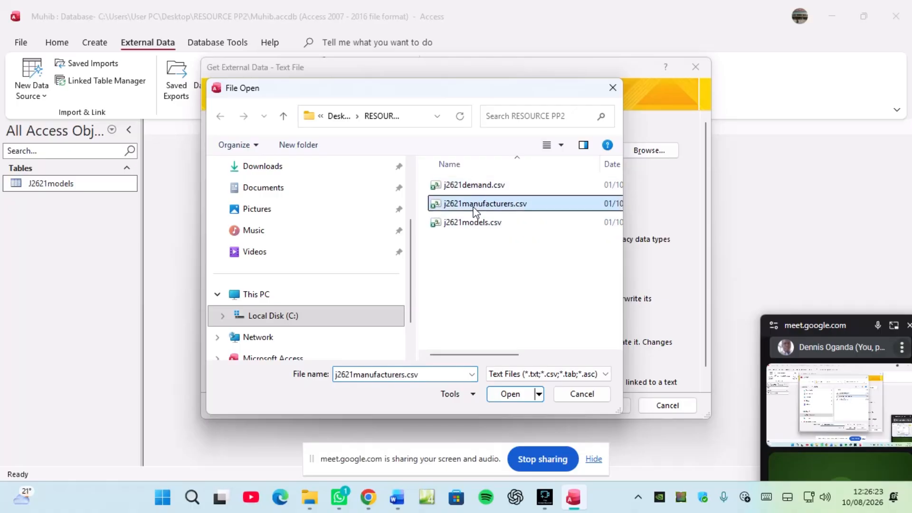
left_click(510, 394)
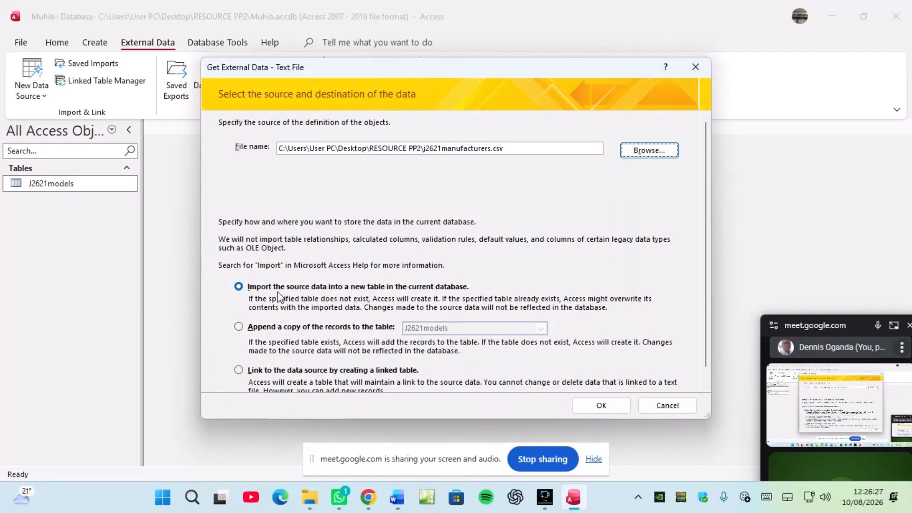
left_click(601, 407)
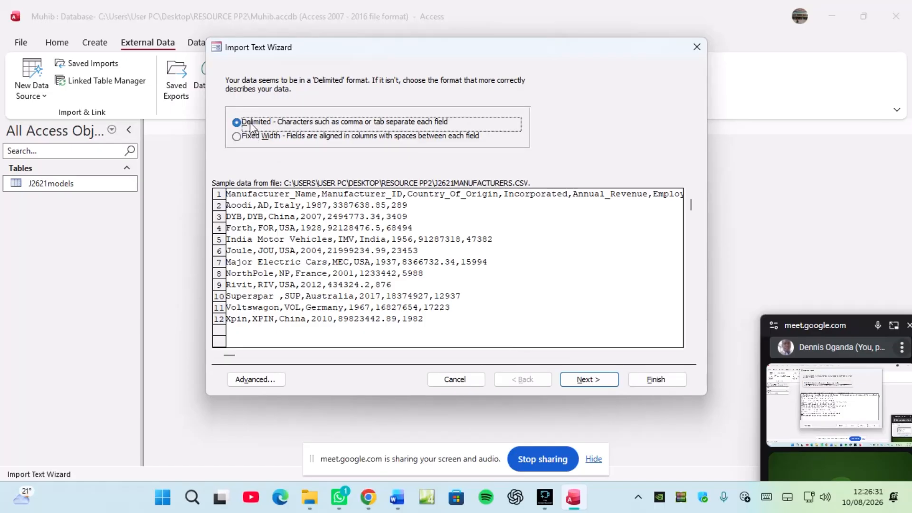
Step: Use first-row field names, make Manufacturer_ID the primary key, and open Advanced import settings
left_click(587, 381)
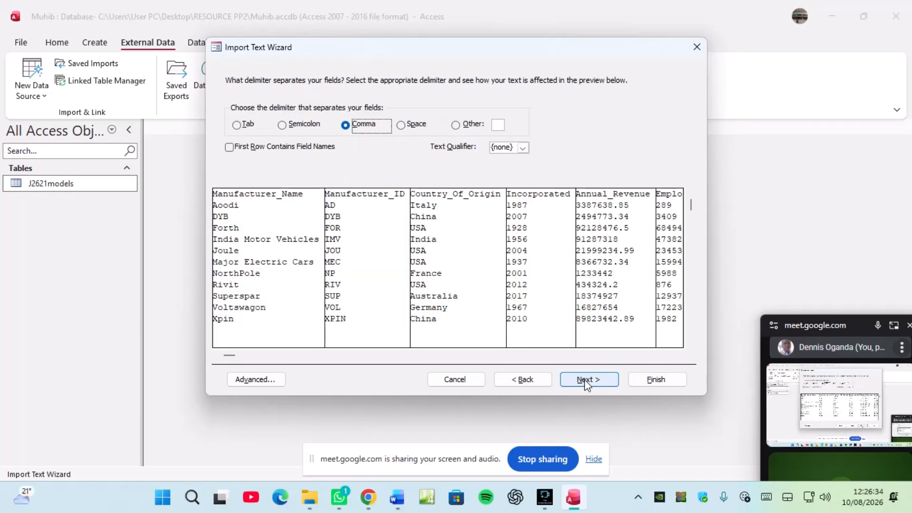
left_click(245, 148)
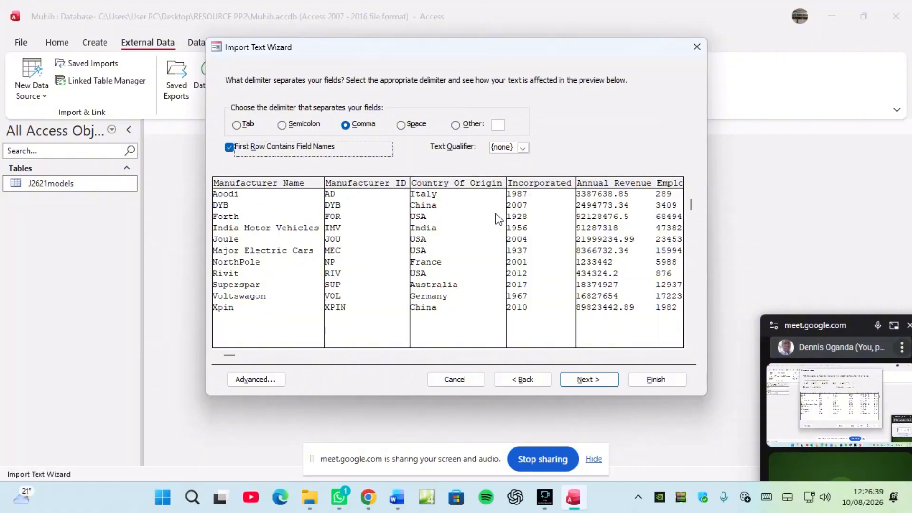
left_click(585, 381)
left_click(586, 380)
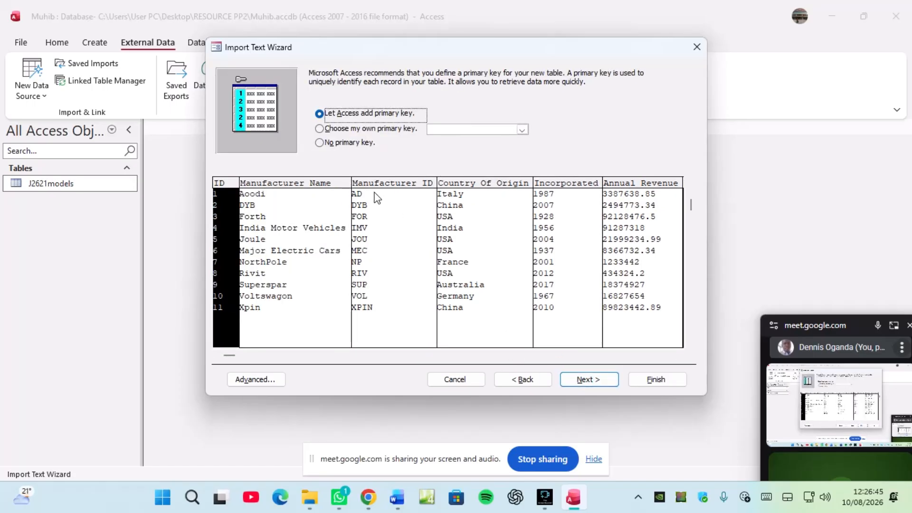
left_click(398, 136)
left_click(365, 227)
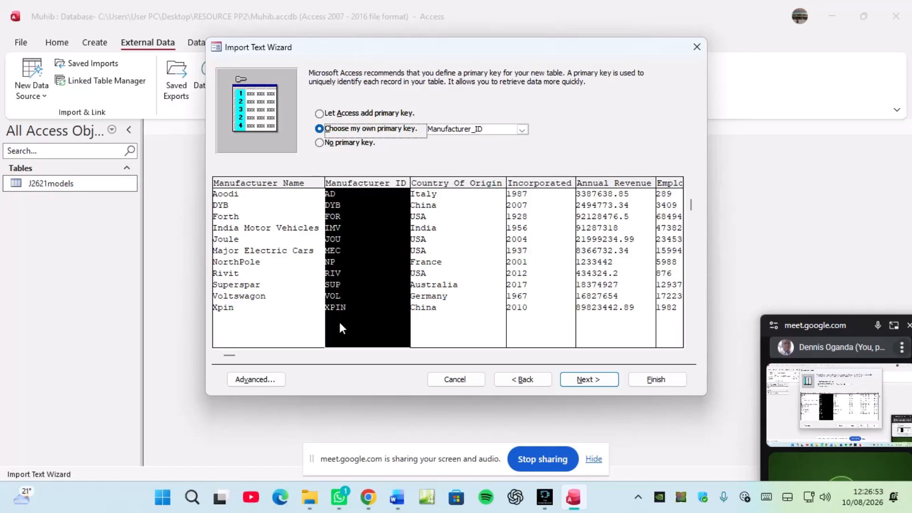
left_click(263, 378)
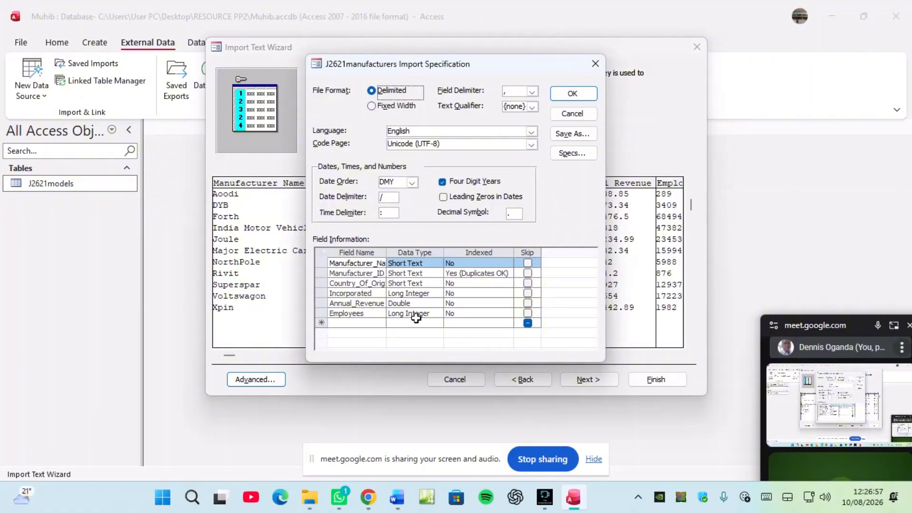
Step: Check the task sheet's required types and set Annual_Revenue to Currency in the import specification
left_click(375, 501)
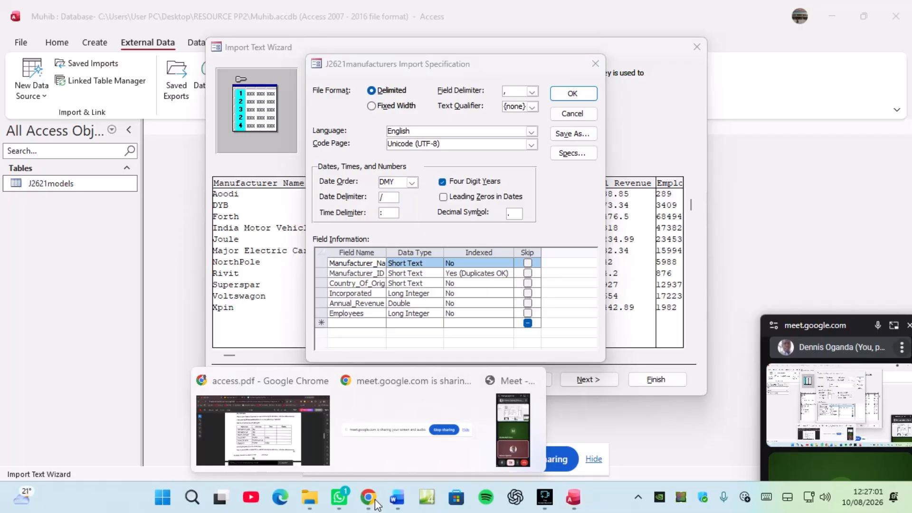
left_click(274, 437)
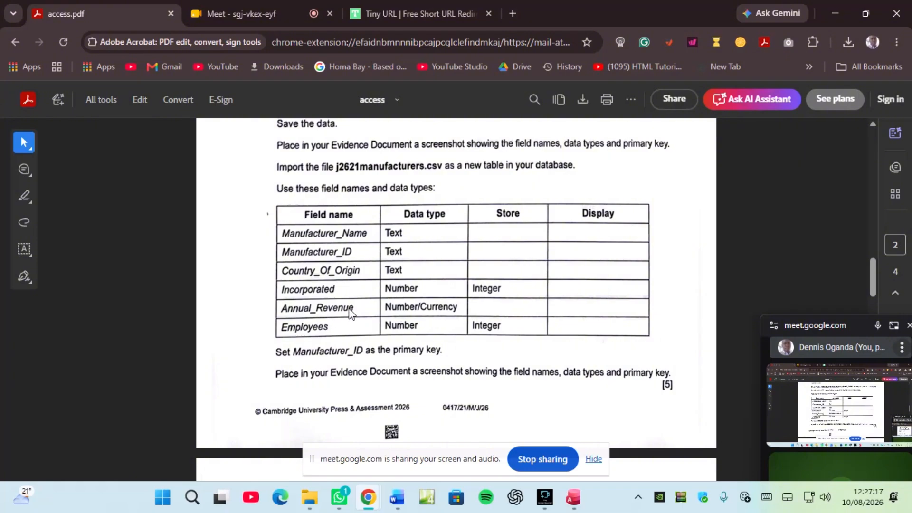
left_click(573, 497)
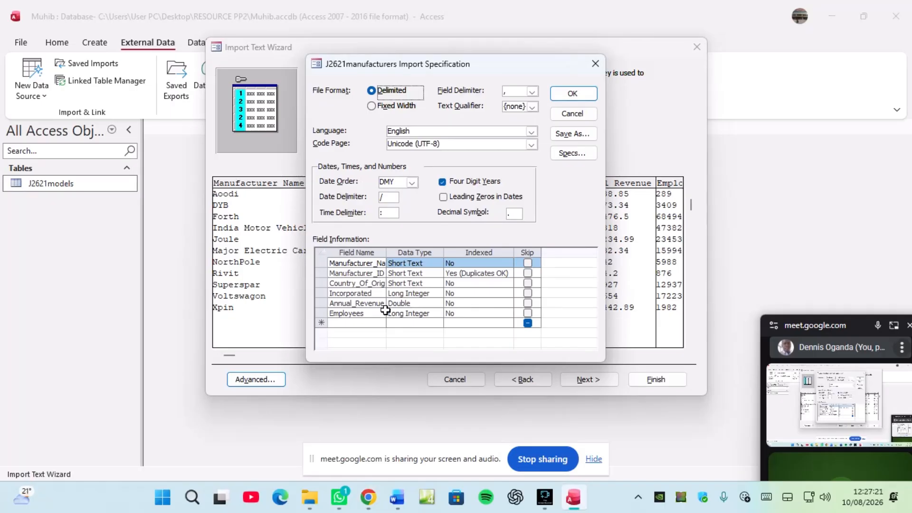
left_click(412, 302)
left_click(437, 304)
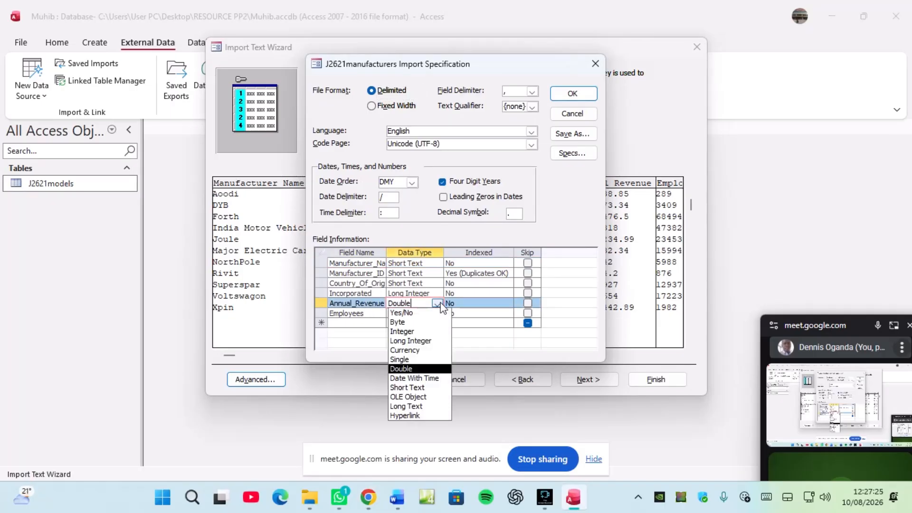
left_click(421, 350)
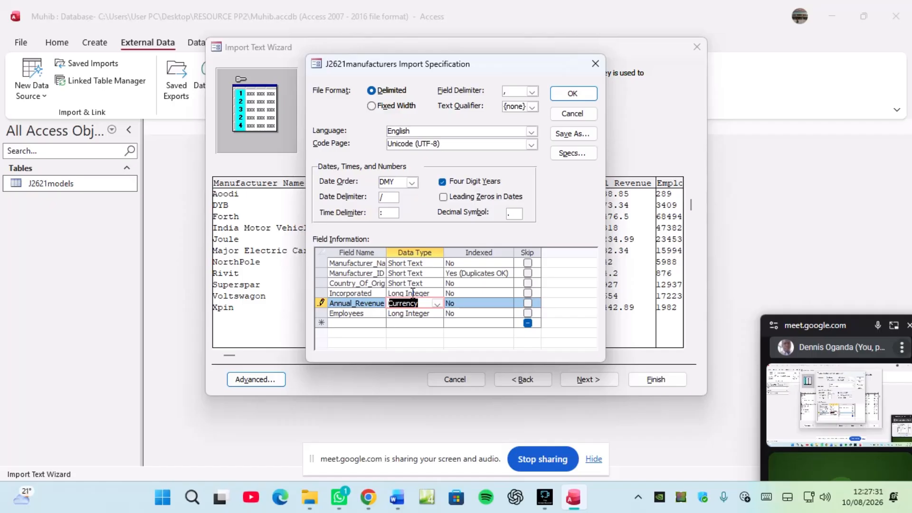
left_click(572, 94)
Step: Finish the import, naming the new table J2621manufacturers
key("alt+Tab")
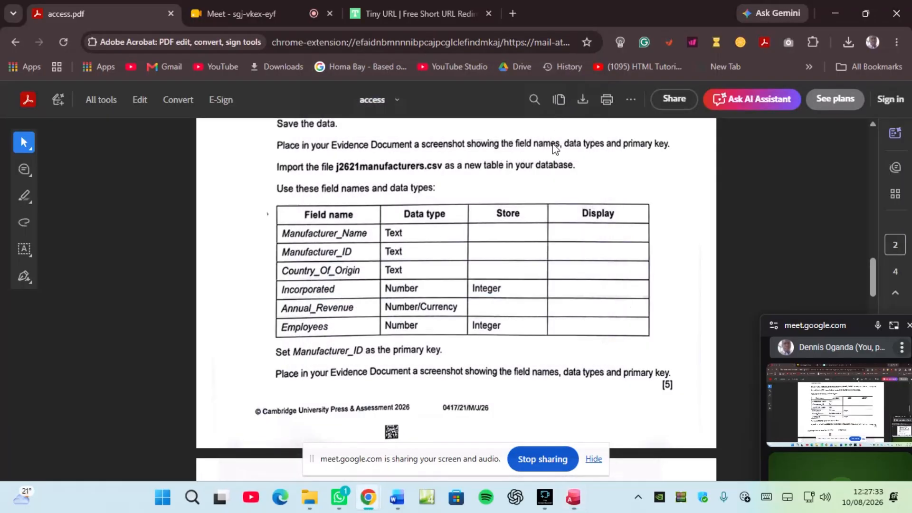
left_click(573, 497)
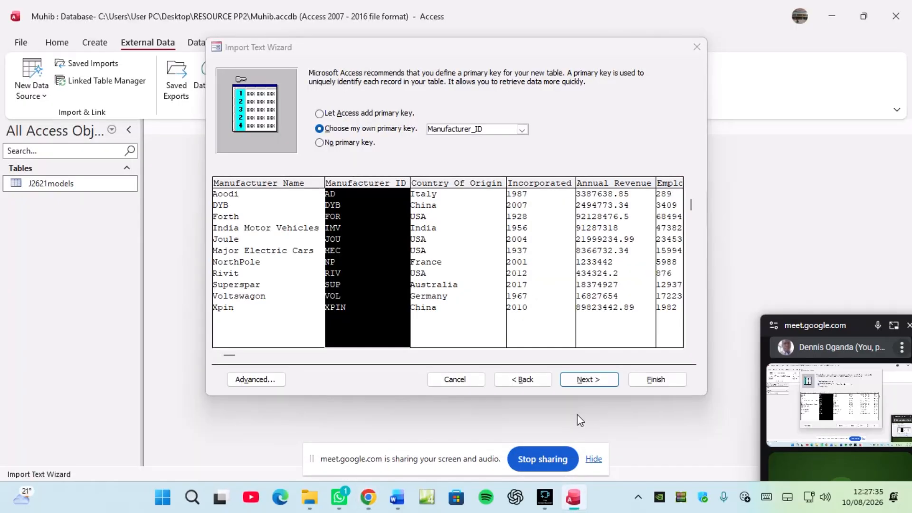
left_click(588, 379)
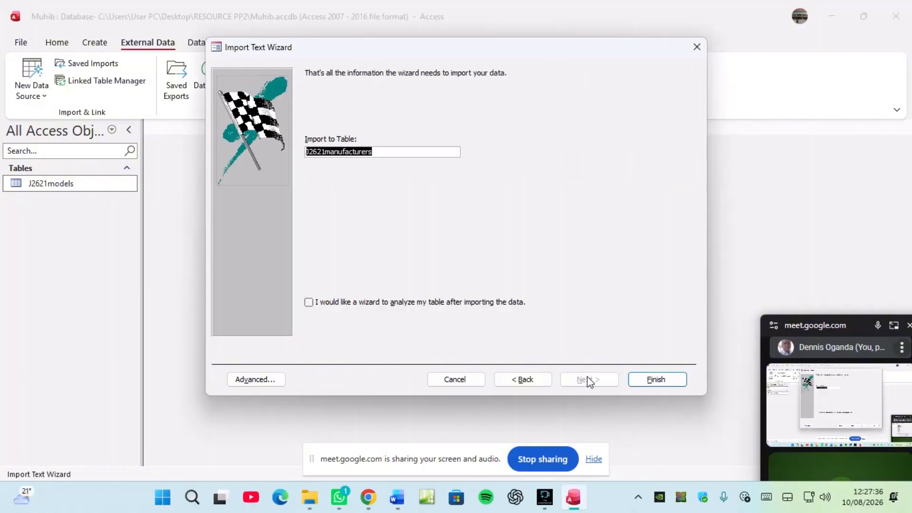
left_click(662, 383)
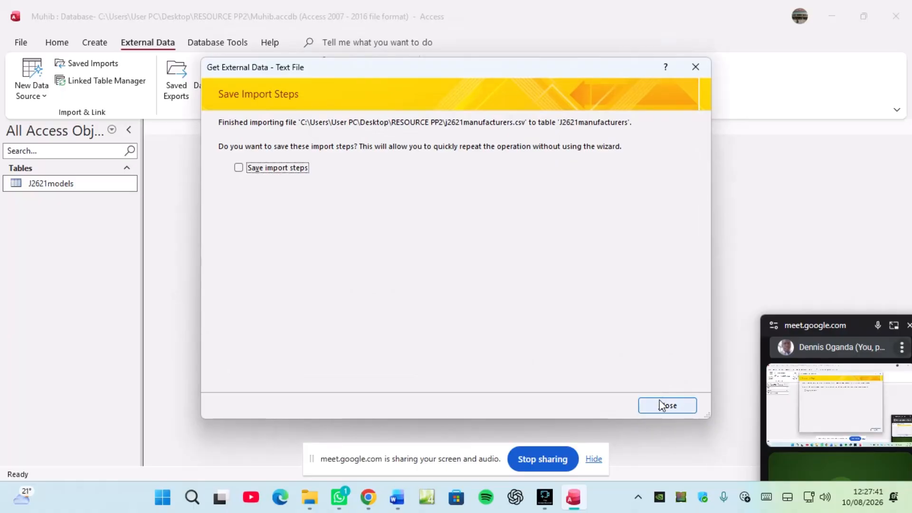
Step: Dismiss the import confirmation and open J2621manufacturers in Design view
left_click(664, 403)
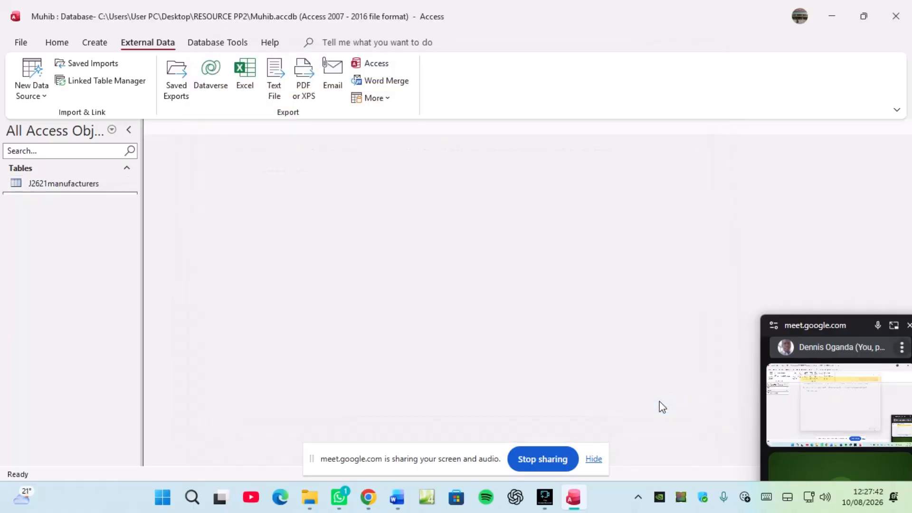
right_click(60, 187)
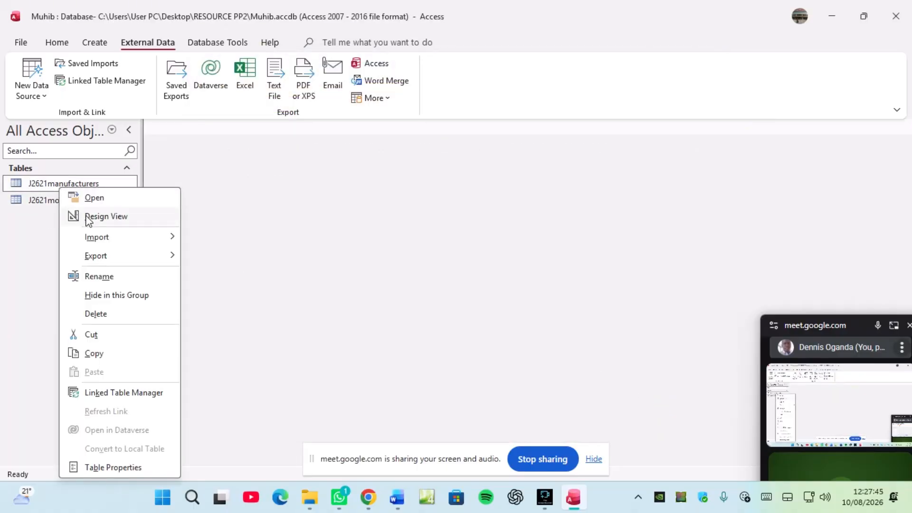
left_click(88, 218)
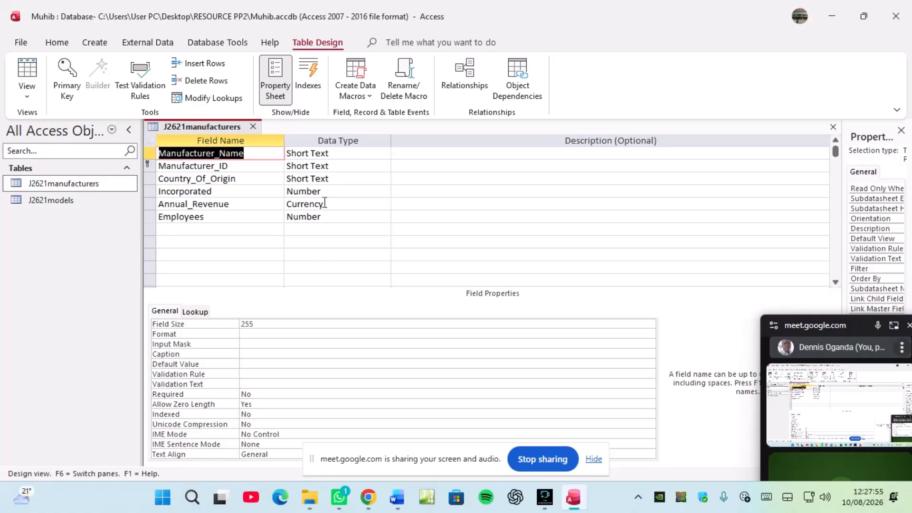
Step: Give Annual_Revenue the Currency format with 0 decimal places
left_click(238, 204)
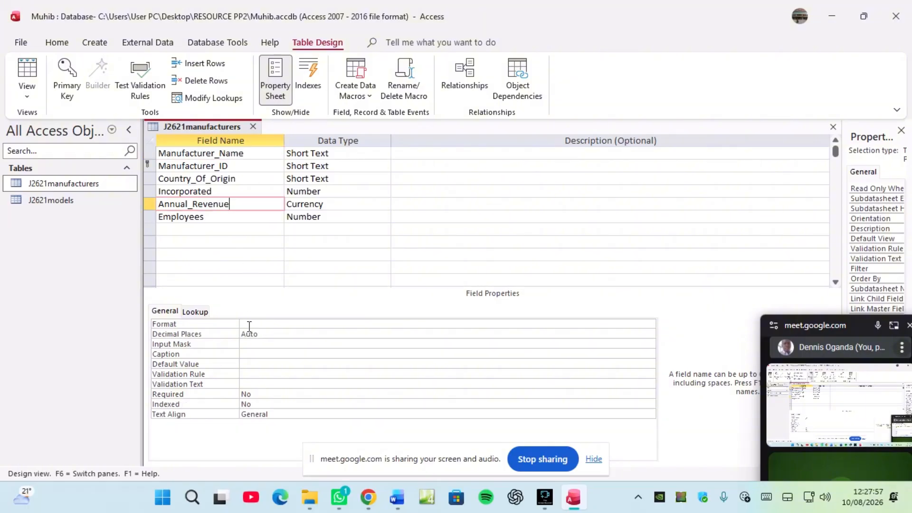
left_click(249, 325)
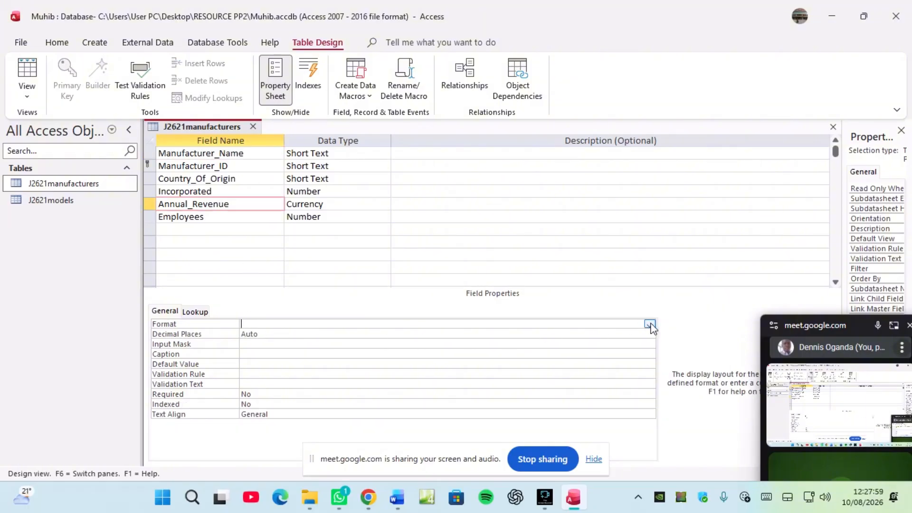
left_click(649, 324)
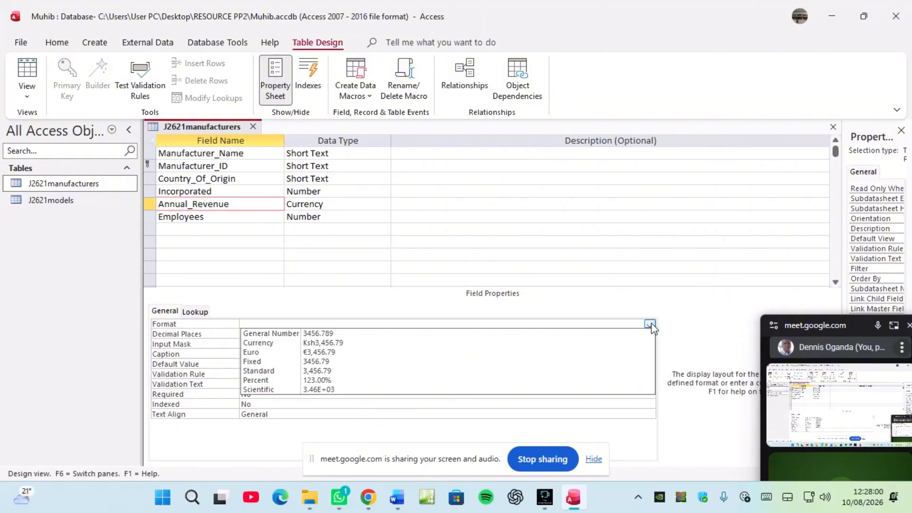
left_click(279, 342)
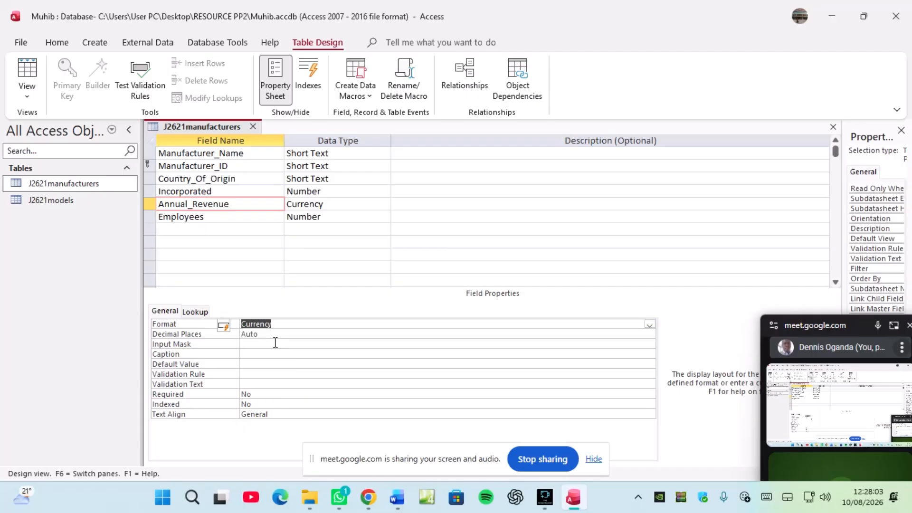
left_click(254, 336)
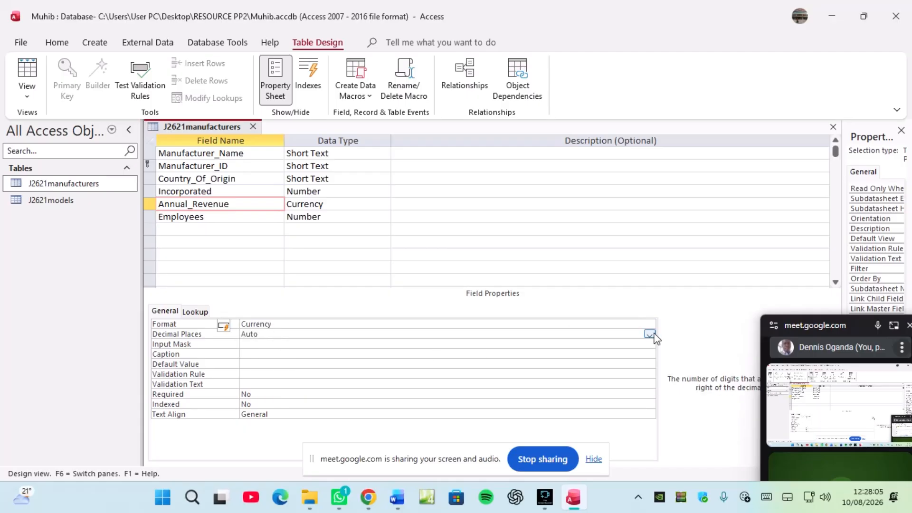
left_click(649, 334)
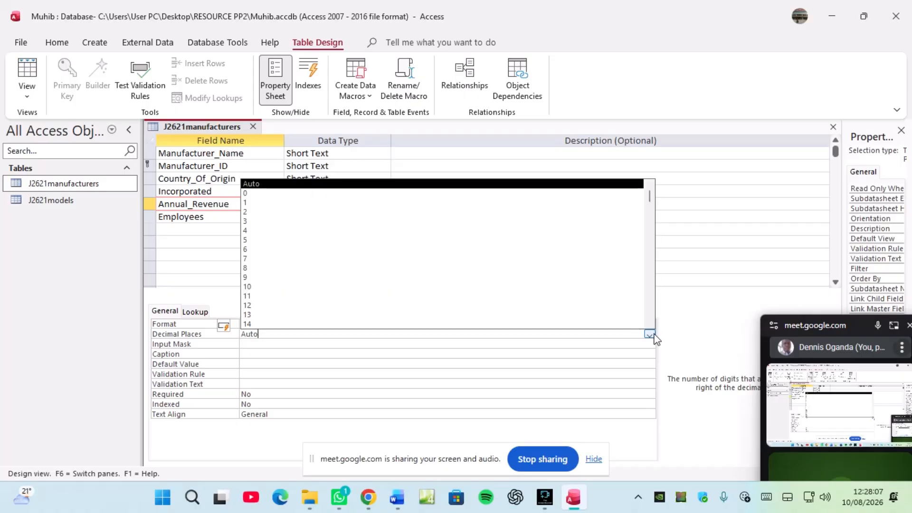
left_click(315, 193)
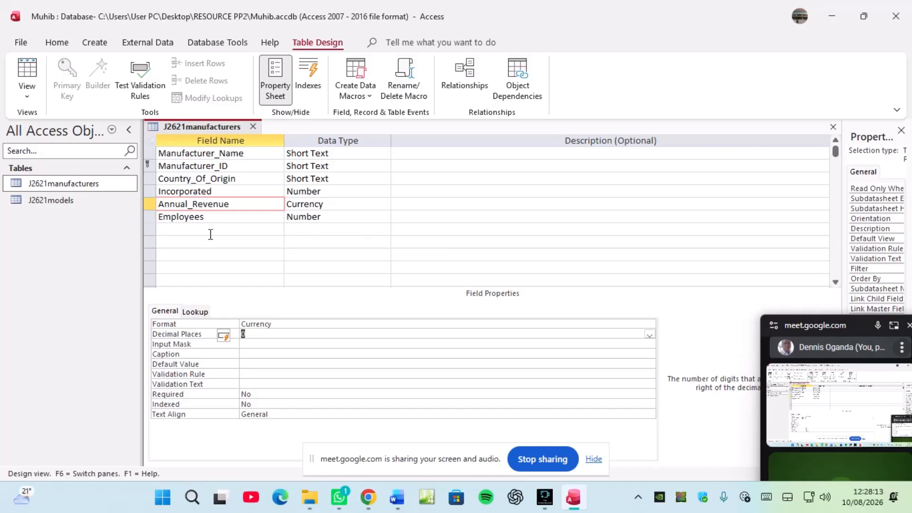
Step: Save the J2621manufacturers table design
left_click(213, 218)
right_click(205, 128)
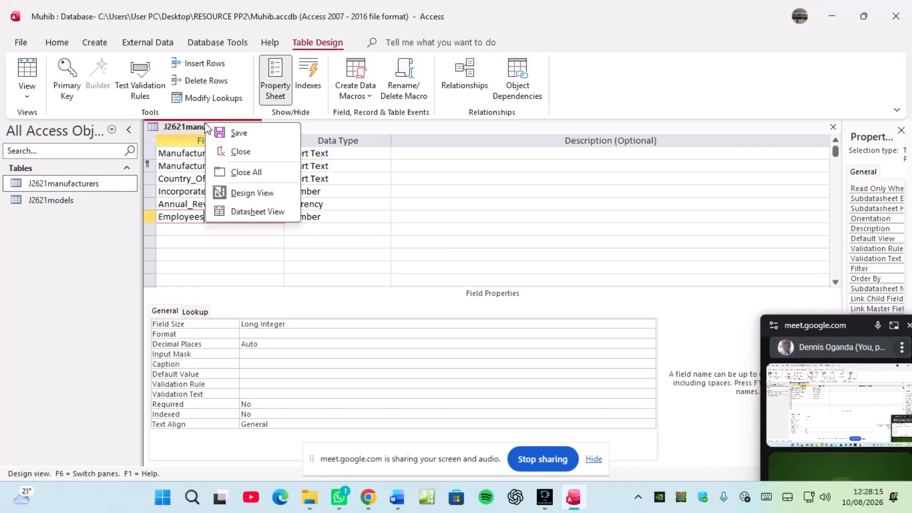
left_click(242, 132)
right_click(234, 126)
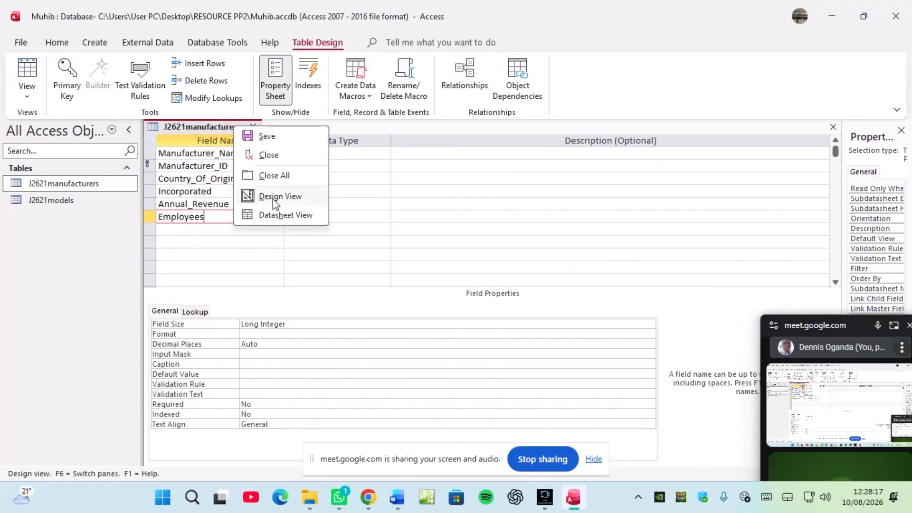
Step: Switch J2621manufacturers to Datasheet view to check its 11 records in whole Ksh
left_click(278, 214)
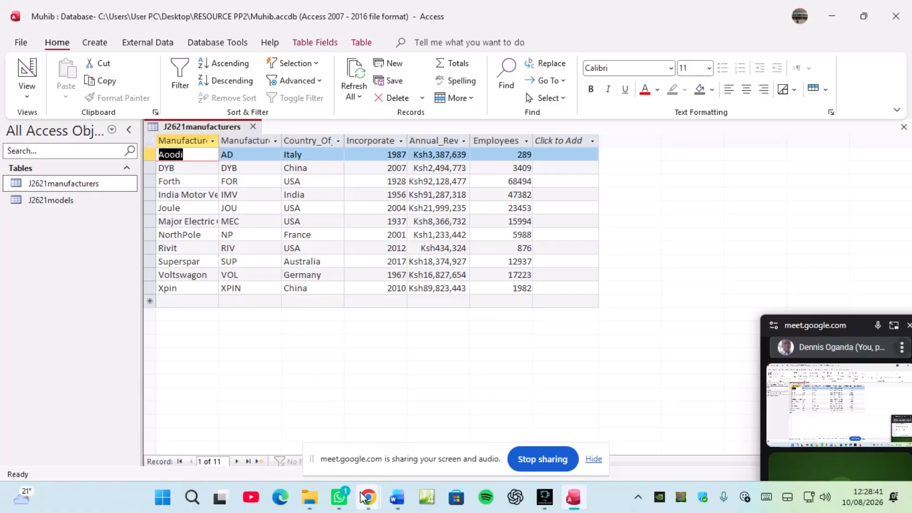
mouse_move(331, 500)
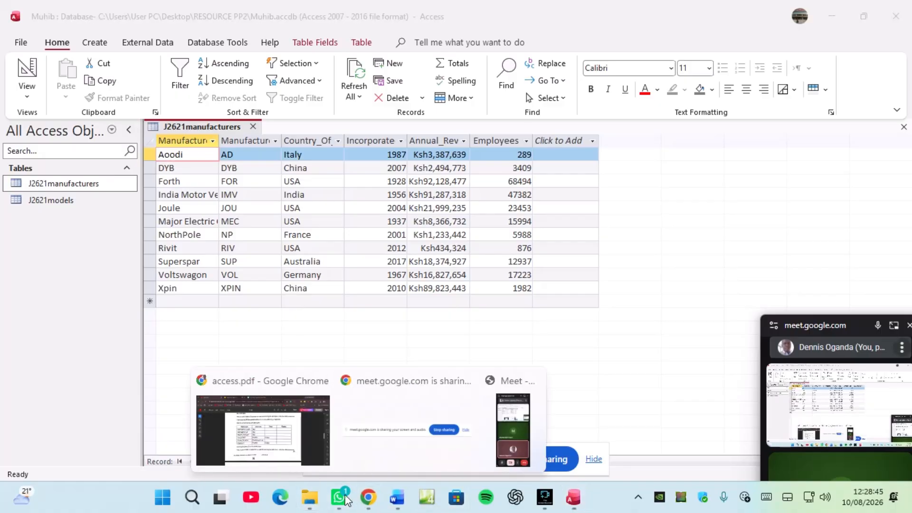
Step: Bring up the access.pdf table of manufacturers field names and data types
left_click(303, 469)
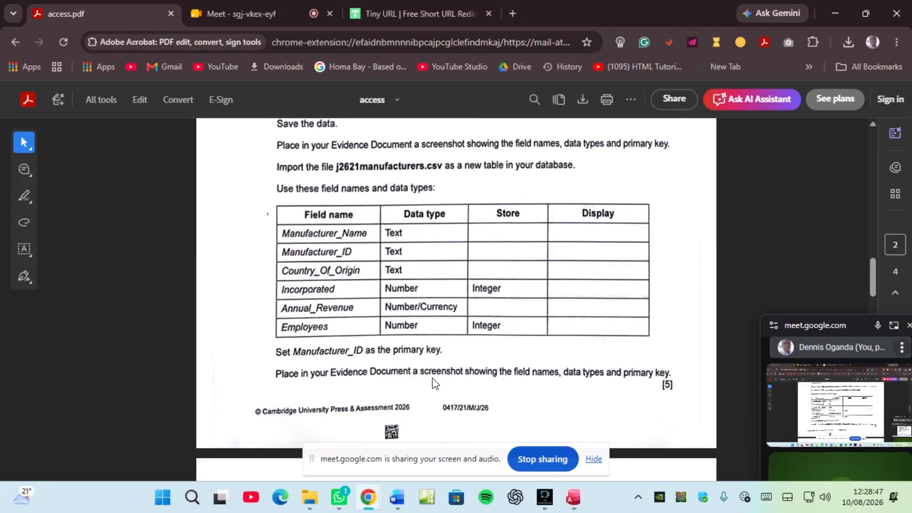
scroll(395, 337, "up", 7)
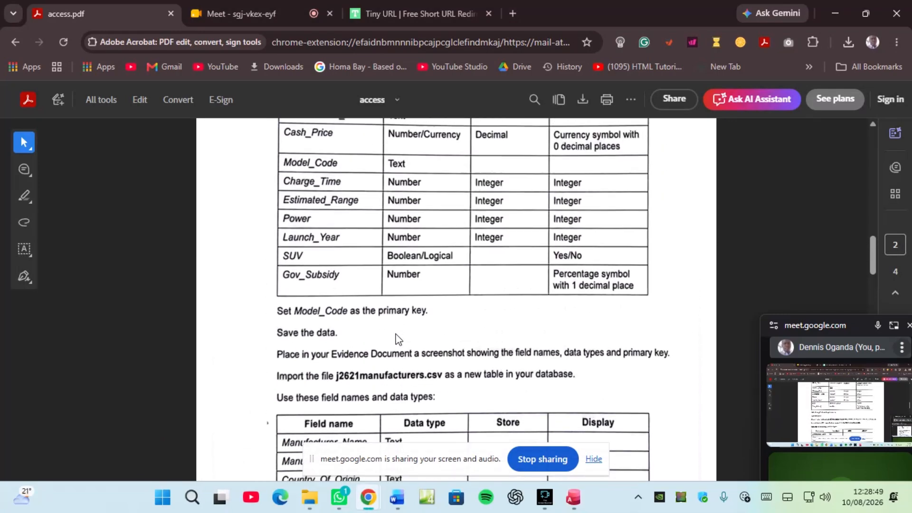
scroll(395, 337, "down", 7)
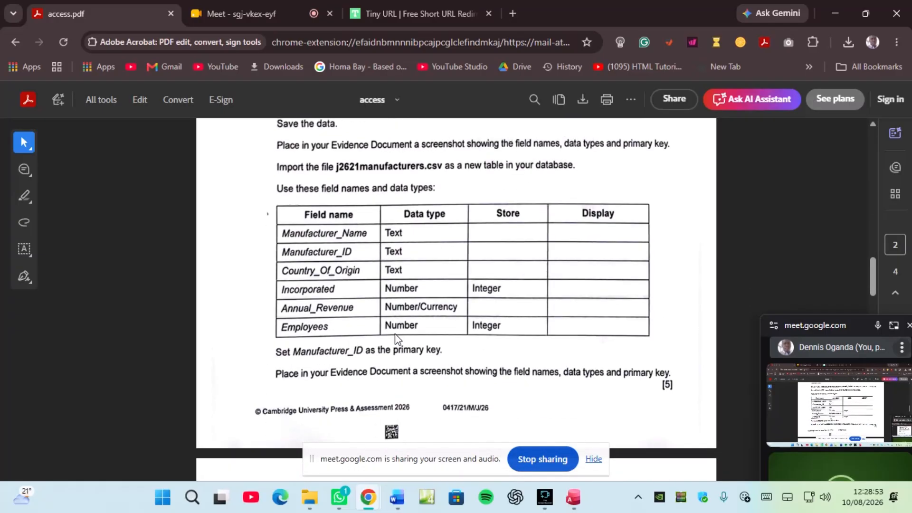
scroll(395, 336, "down", 2)
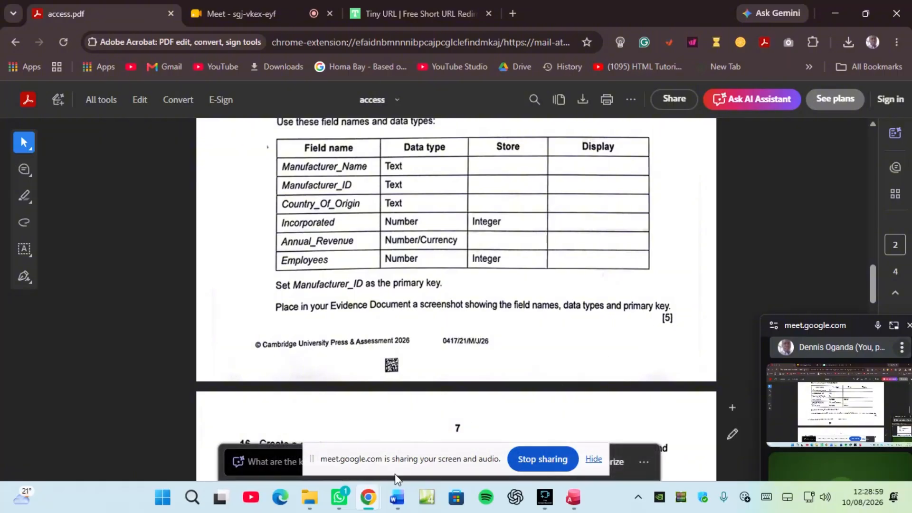
Step: Add a blank line below the models screenshot in the Word evidence document
left_click(394, 498)
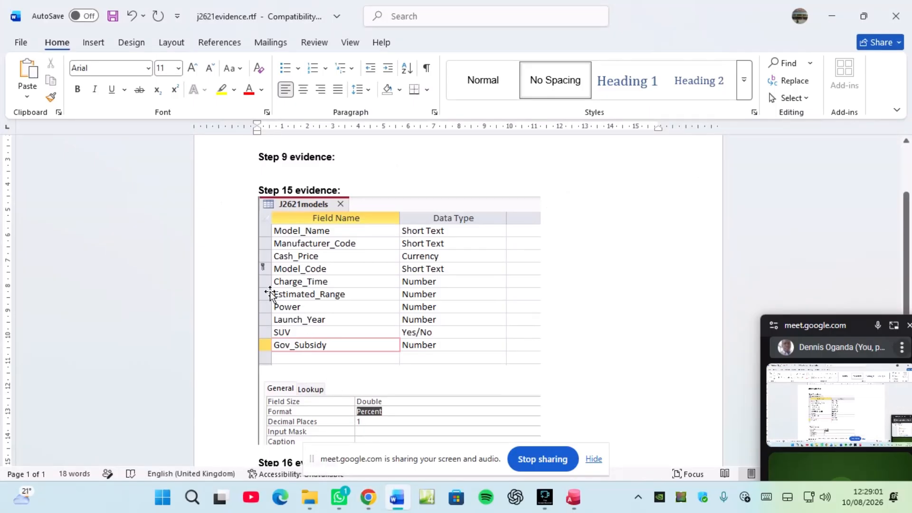
scroll(287, 290, "down", 3)
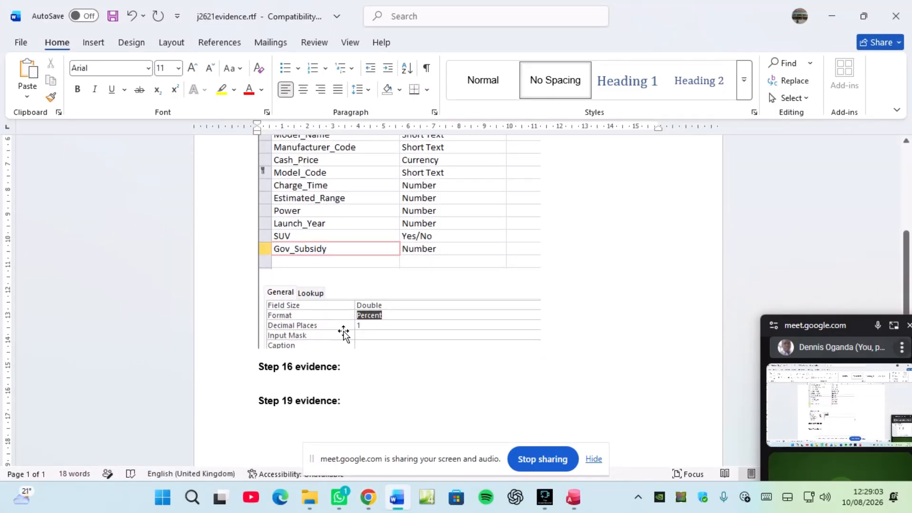
key("Return")
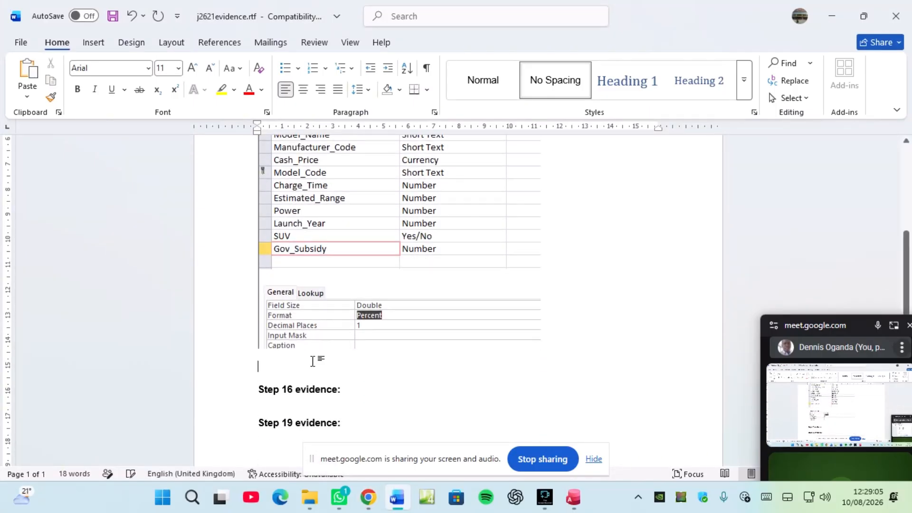
Step: Snip the J2621manufacturers field names and data types from Design view
left_click(574, 496)
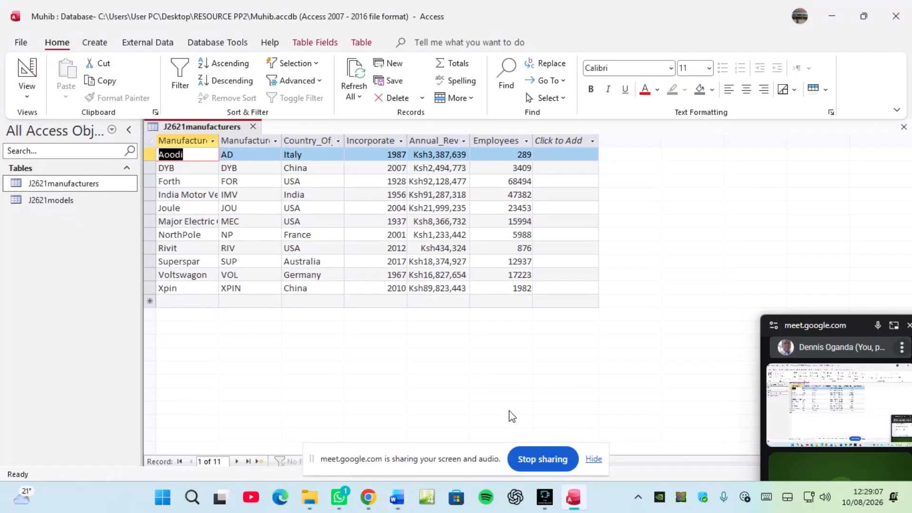
right_click(204, 133)
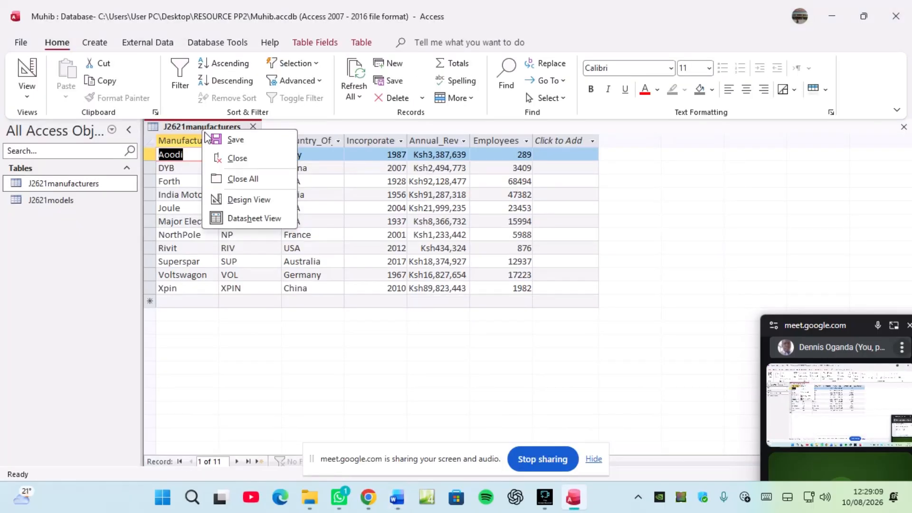
left_click(229, 199)
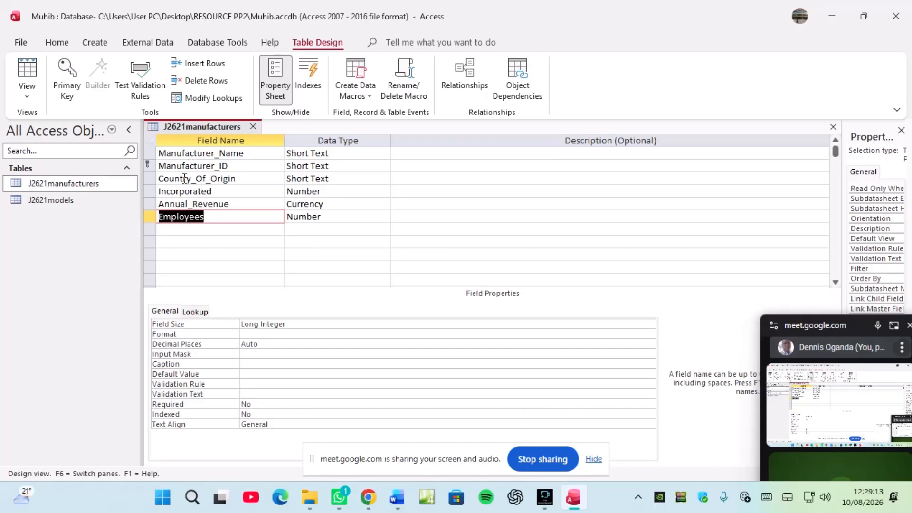
key("super+shift+s")
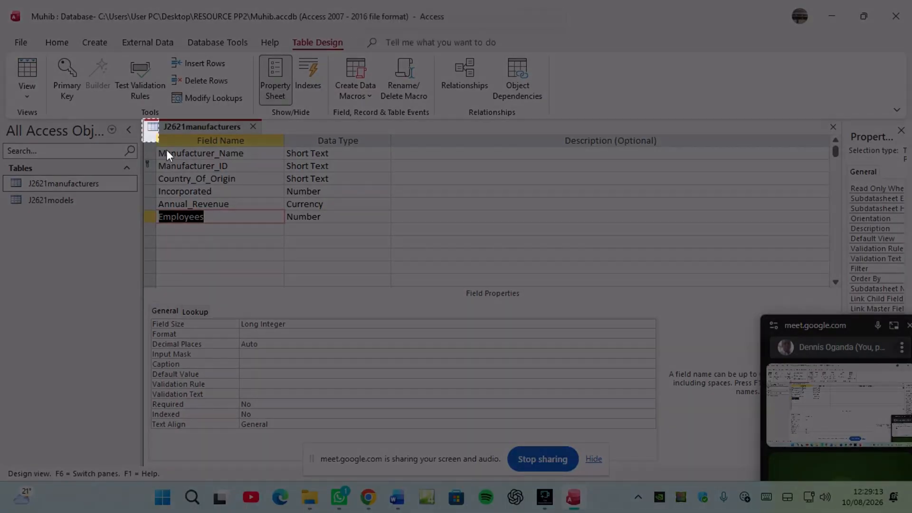
left_click_drag(167, 153, 394, 284)
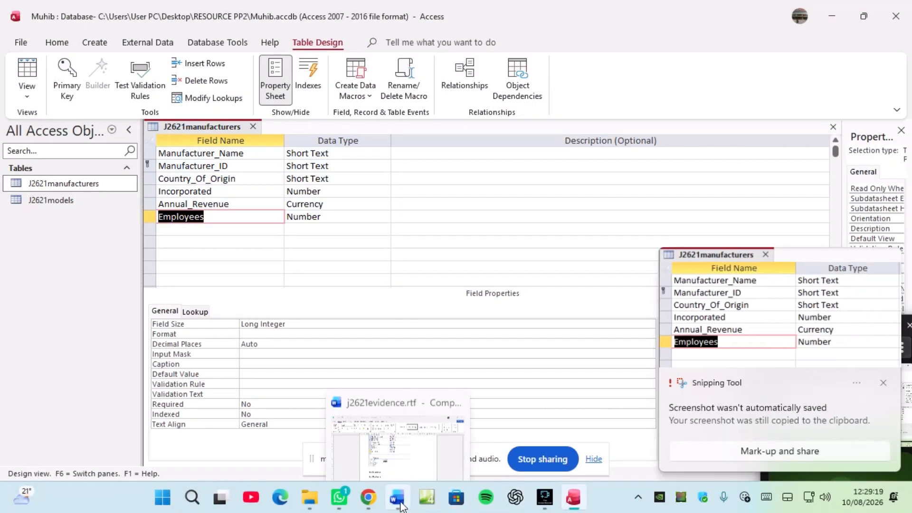
Step: Paste the manufacturers field-design screenshot into the Word evidence document
left_click(400, 506)
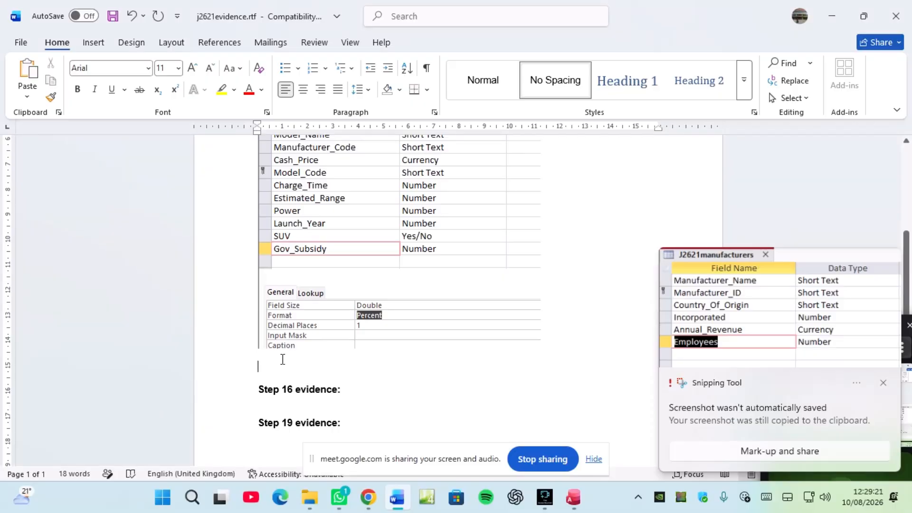
key("ctrl+v")
scroll(331, 292, "up", 3)
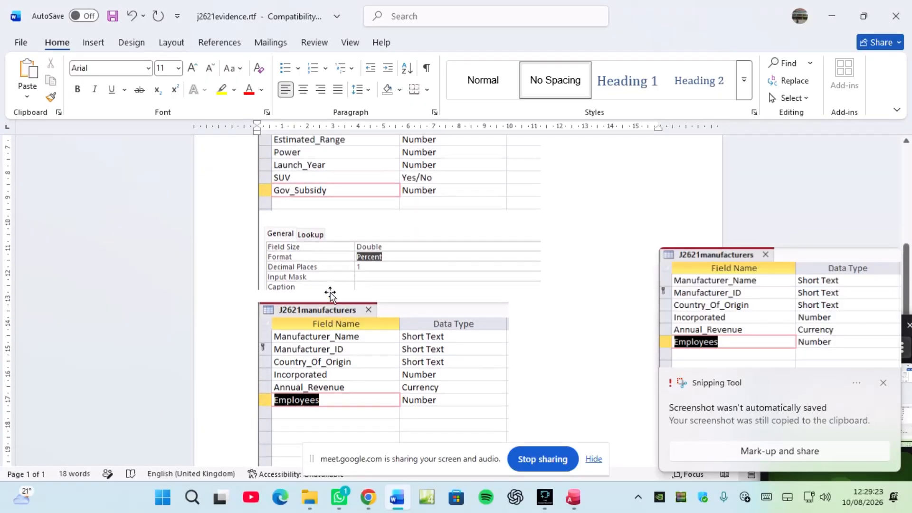
scroll(331, 293, "up", 2)
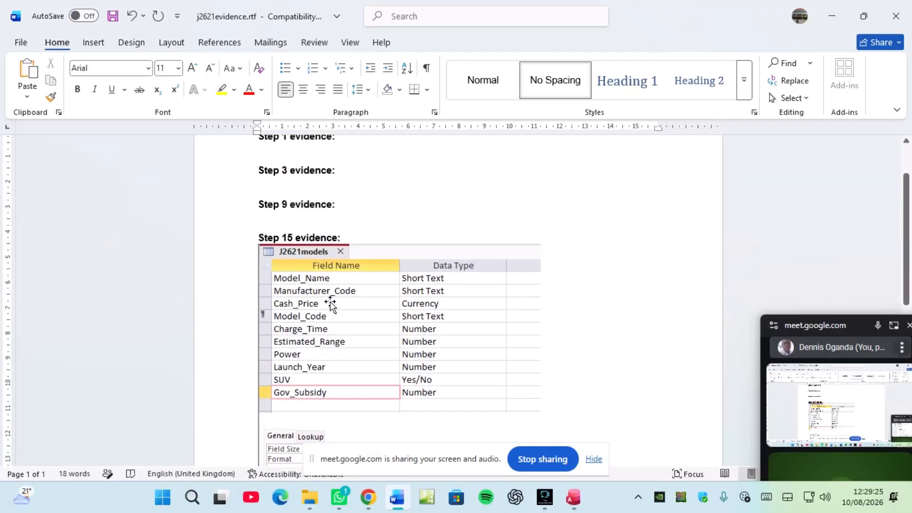
scroll(333, 292, "down", 2)
Step: Close the J2621manufacturers table in Access
left_click(574, 497)
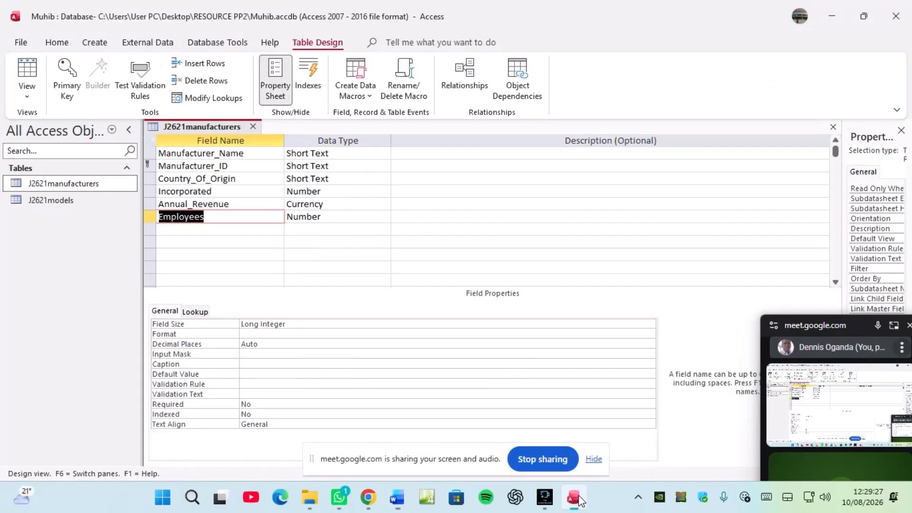
right_click(230, 125)
left_click(264, 155)
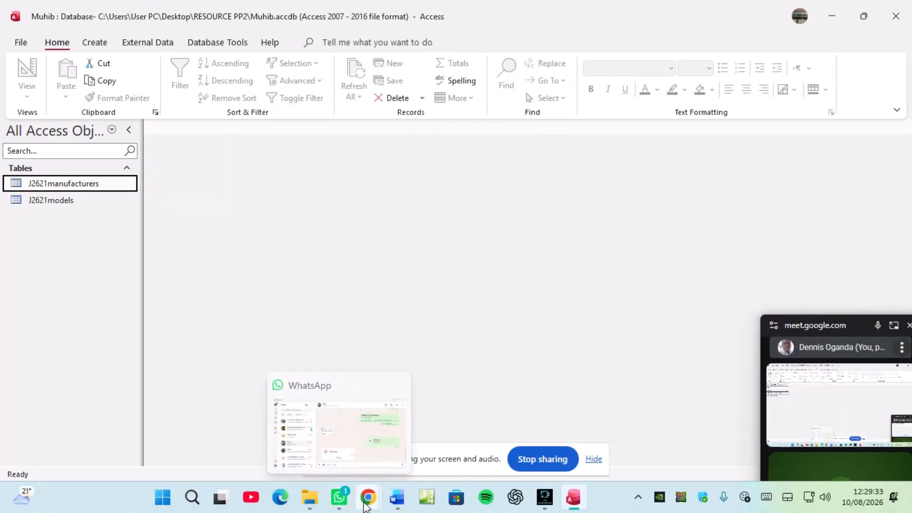
Step: Show task 16's one-to-many Manufacturer_ID relationship in the access.pdf task sheet
left_click(368, 499)
left_click(317, 380)
scroll(328, 361, "down", 5)
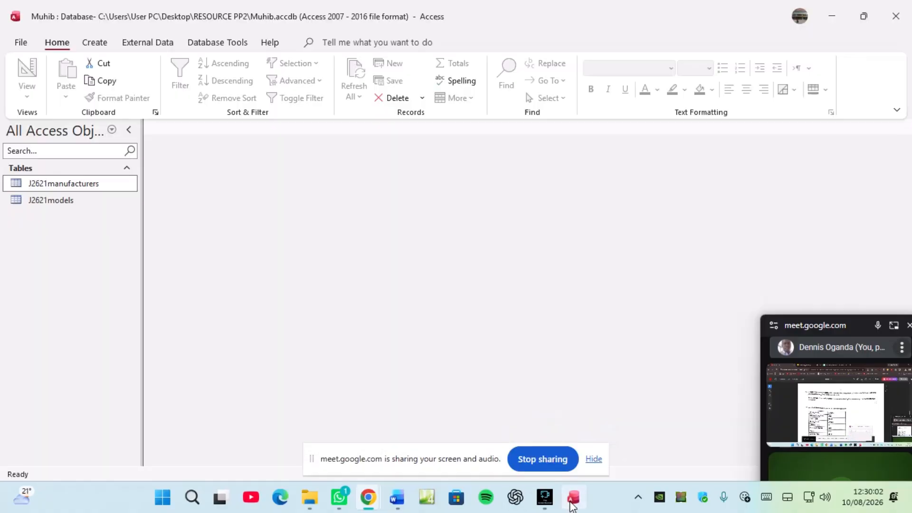
Step: Open Relationships and add the J2621manufacturers and J2621models tables
left_click(573, 497)
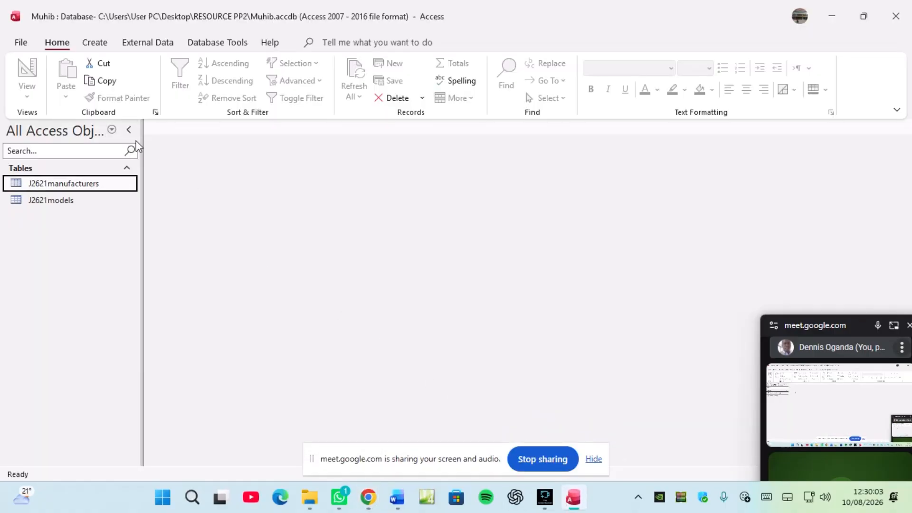
left_click(212, 44)
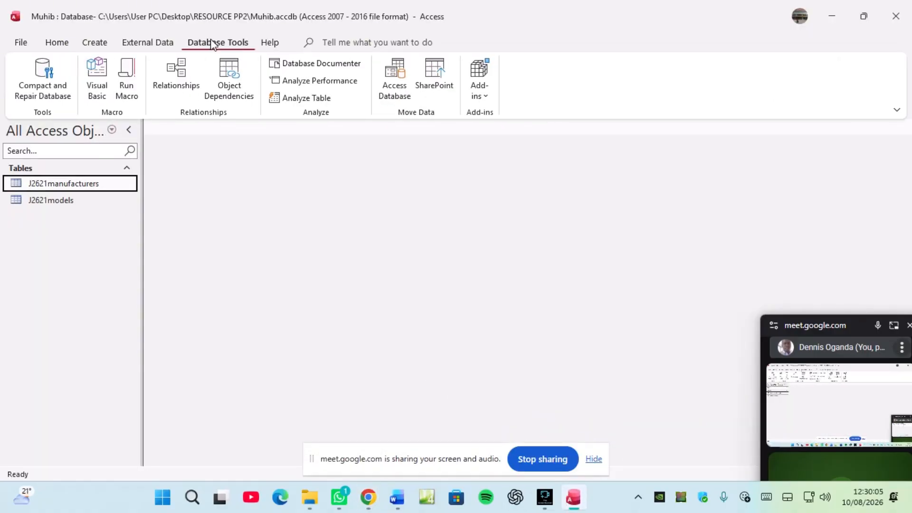
left_click(176, 76)
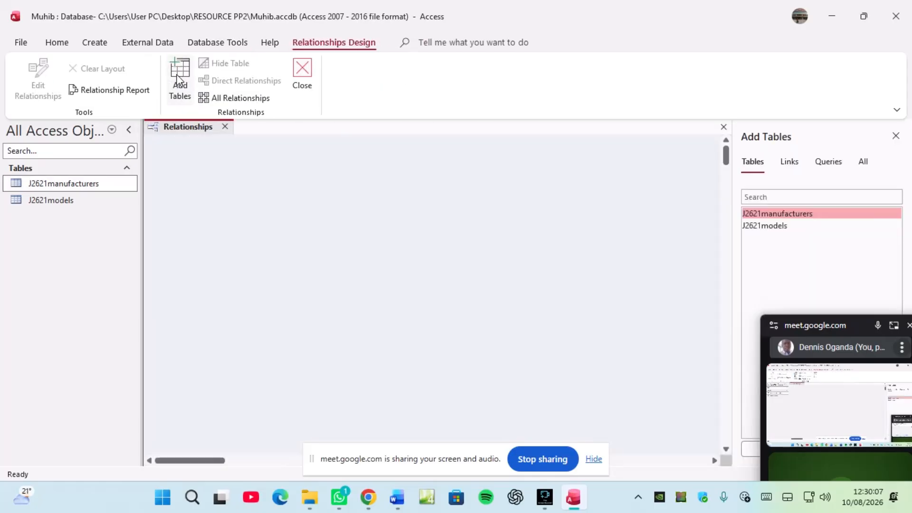
left_click_drag(809, 325, 627, 388)
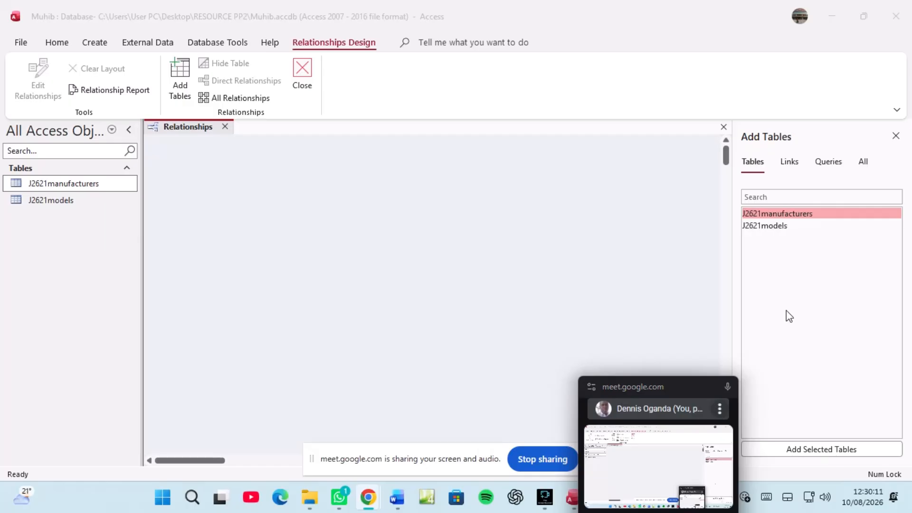
left_click(817, 449)
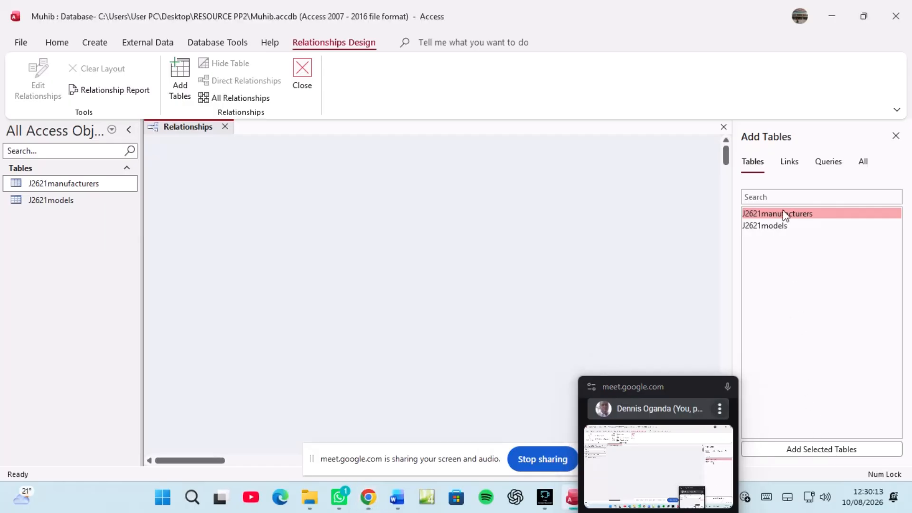
left_click(764, 216)
left_click_drag(765, 217, 254, 179)
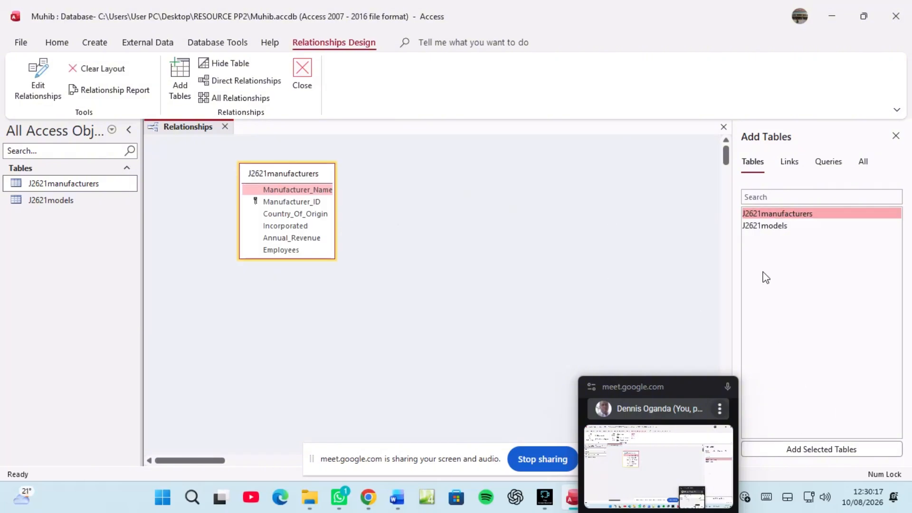
left_click(765, 227)
left_click(807, 451)
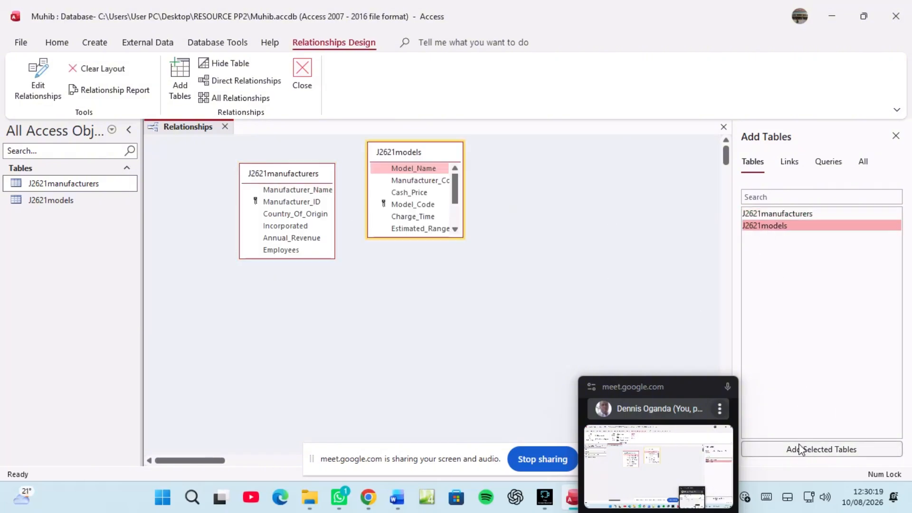
Step: Link Manufacturer_ID to Manufacturer_Code one-to-many, with the tables arranged side by side
left_click_drag(284, 174, 204, 158)
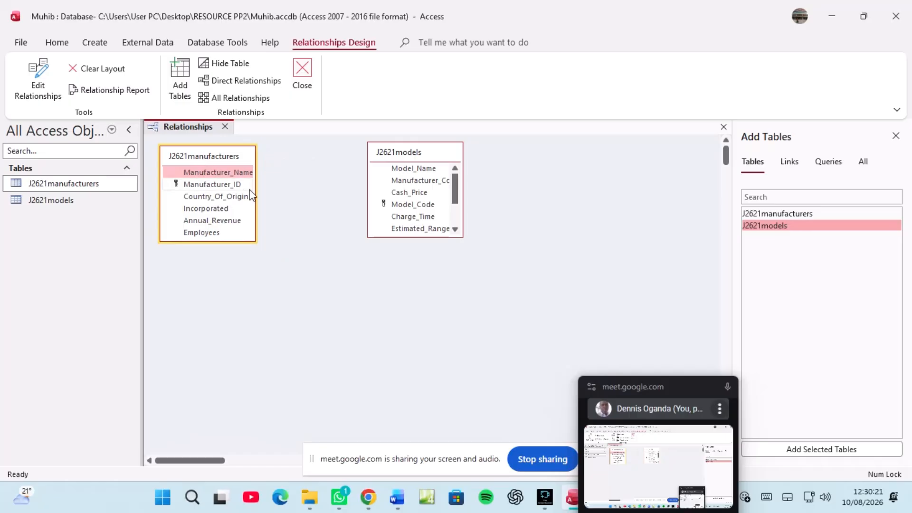
left_click_drag(220, 241, 221, 249)
left_click_drag(404, 234, 405, 288)
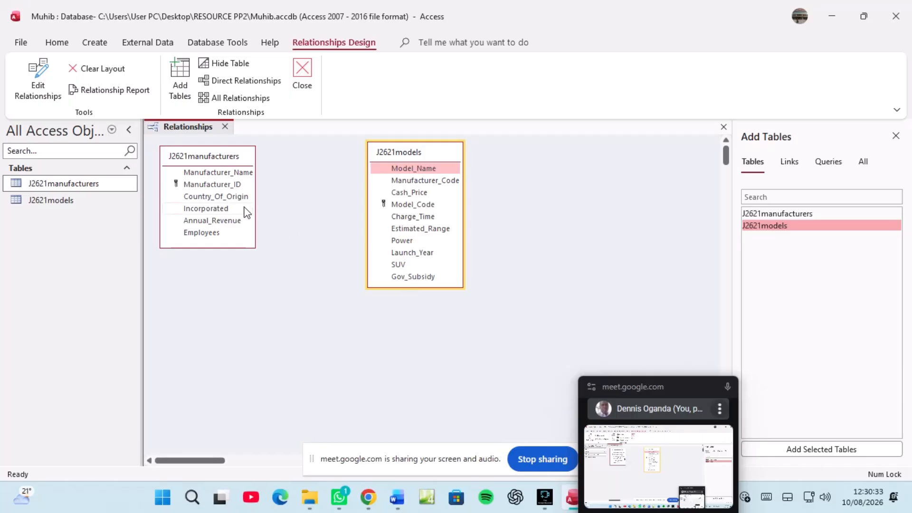
left_click(204, 186)
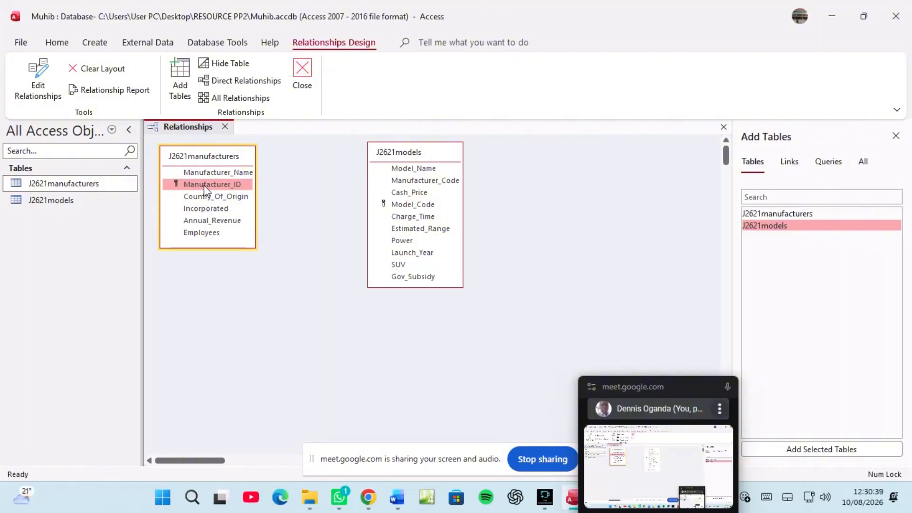
left_click_drag(205, 189, 400, 184)
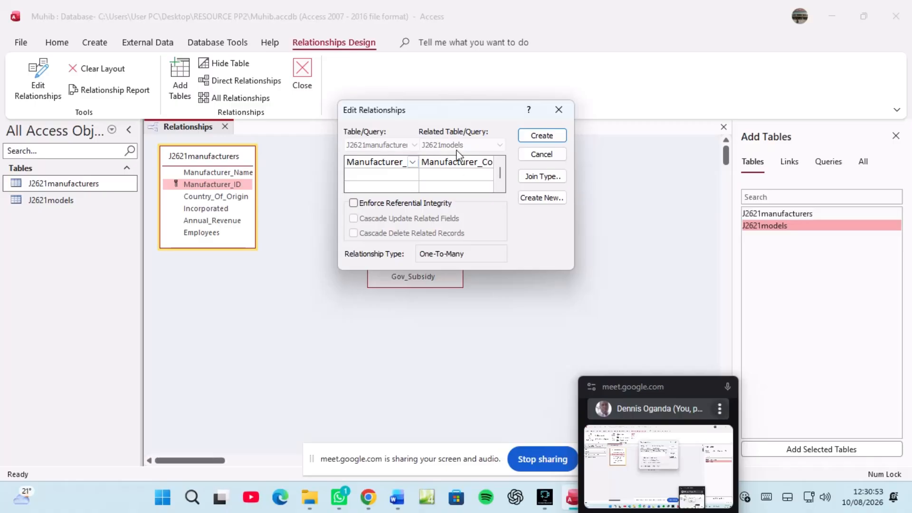
left_click(540, 136)
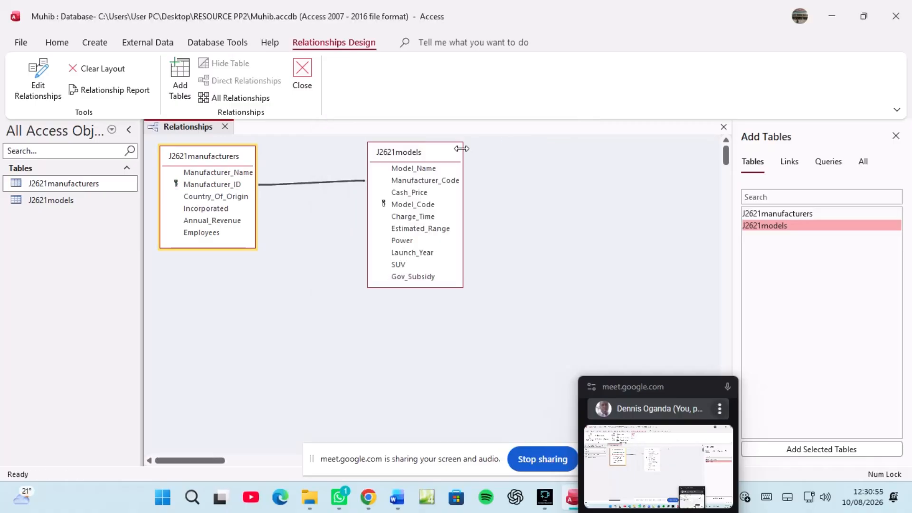
left_click_drag(398, 156, 324, 166)
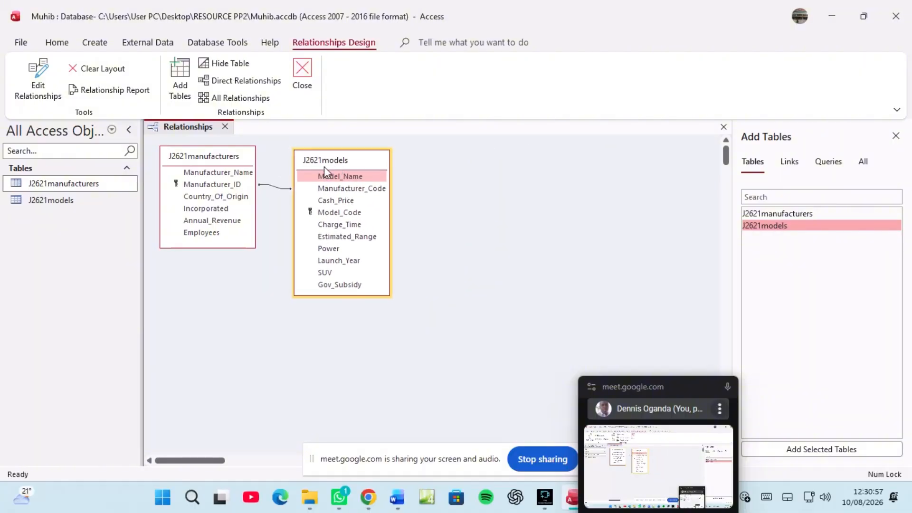
Step: Snip both tables with the Edit Relationships details showing One-To-Many
left_click(273, 187)
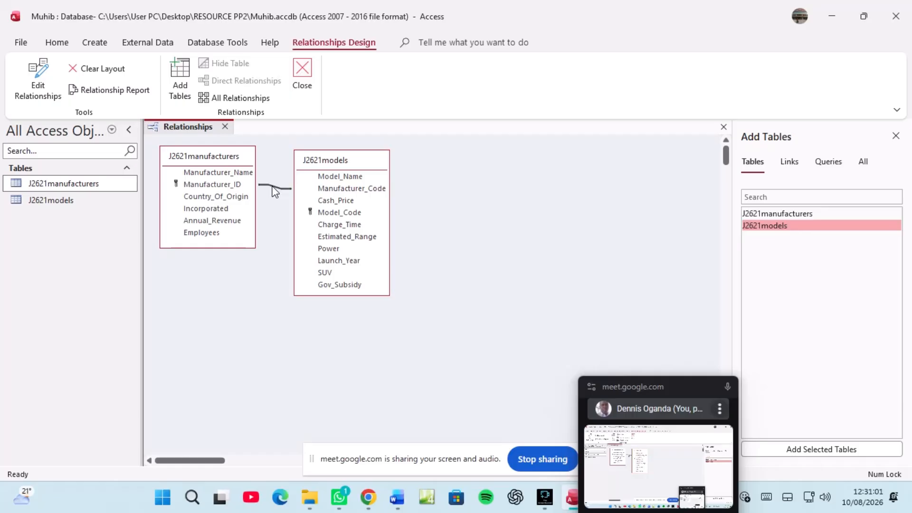
right_click(273, 187)
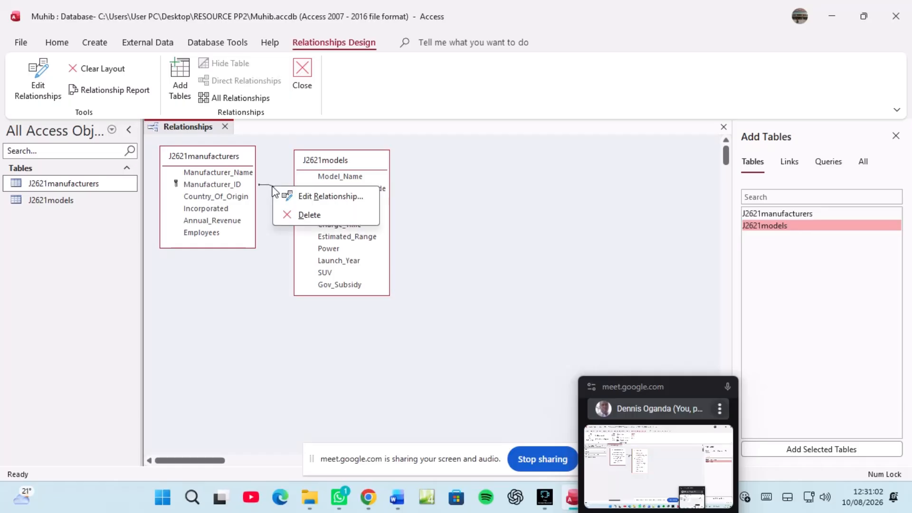
left_click(315, 198)
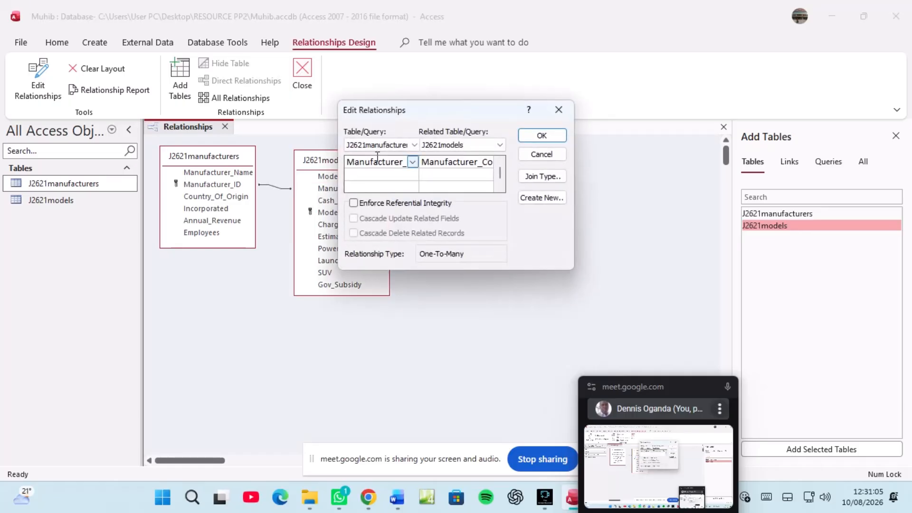
left_click_drag(419, 112, 482, 158)
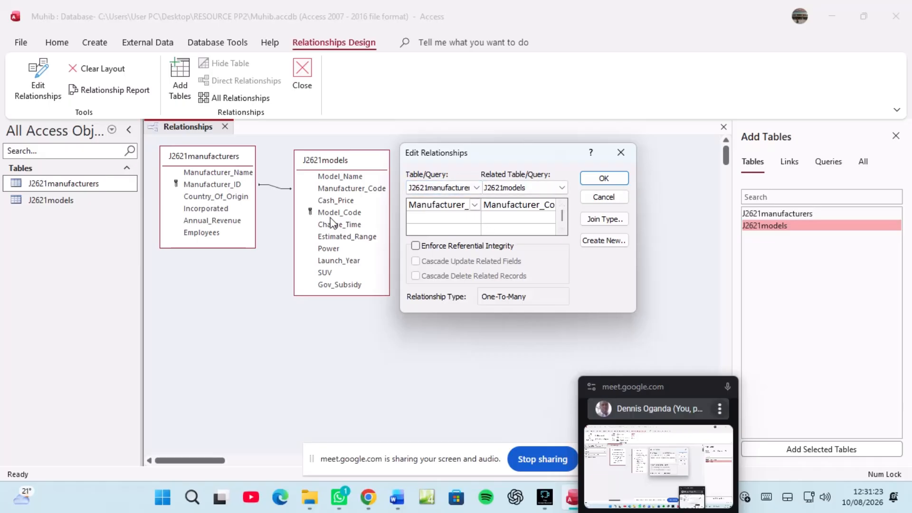
key("super+shift+s")
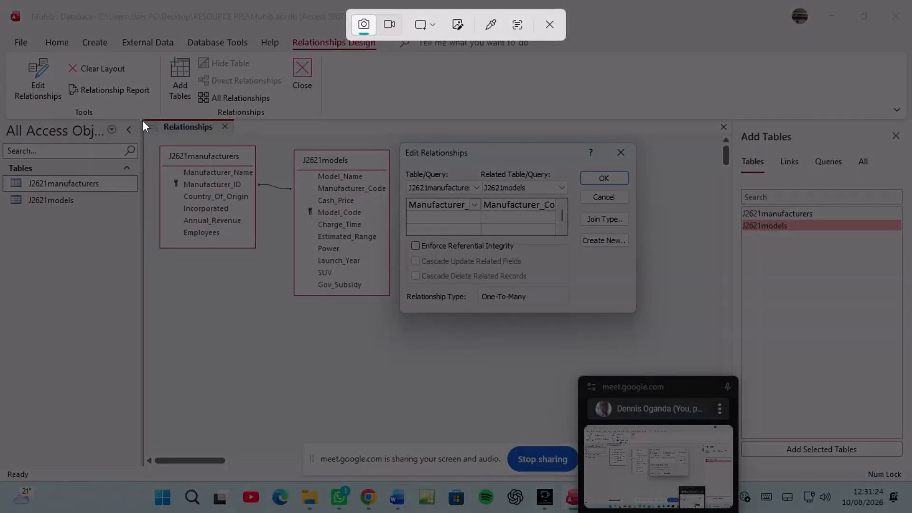
left_click_drag(143, 121, 673, 346)
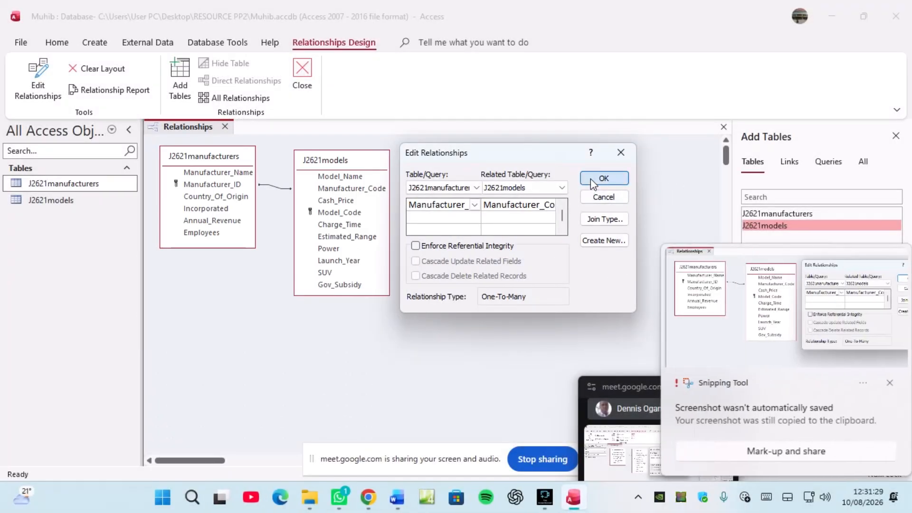
left_click(591, 179)
Step: Paste the relationships screenshot under 'Step 16 evidence:' in Word, then return to Access
left_click(392, 505)
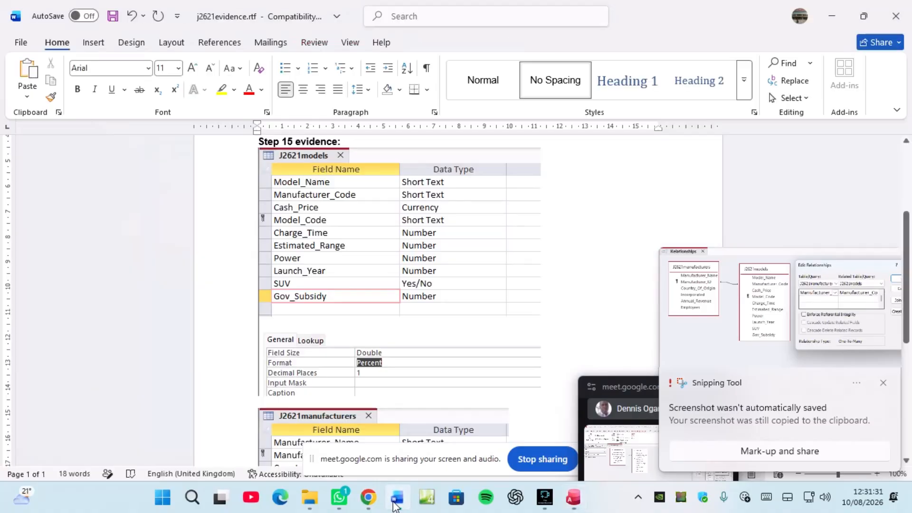
scroll(334, 342, "down", 5)
scroll(335, 342, "down", 2)
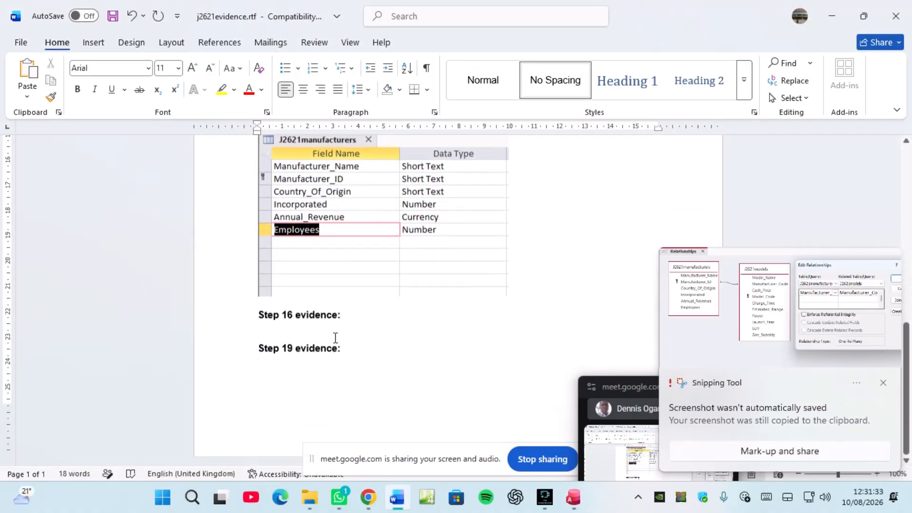
left_click(298, 324)
key("ctrl+v")
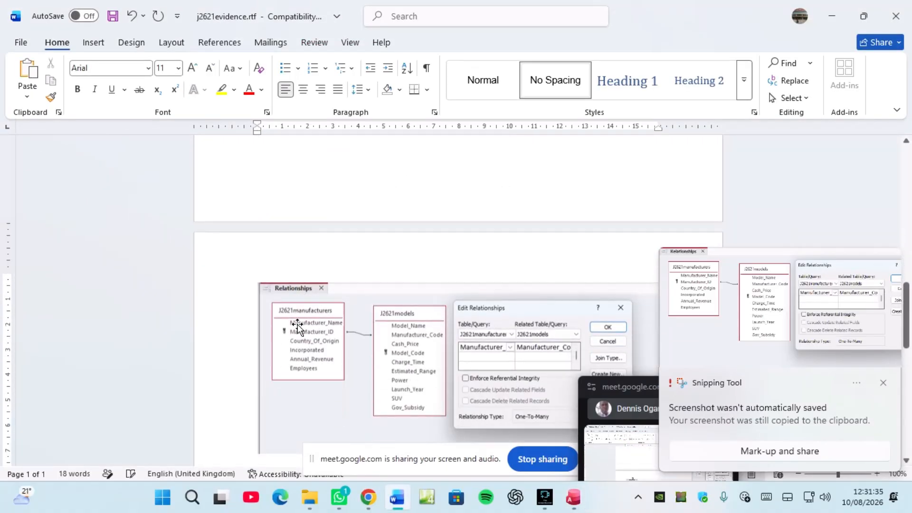
left_click(345, 326)
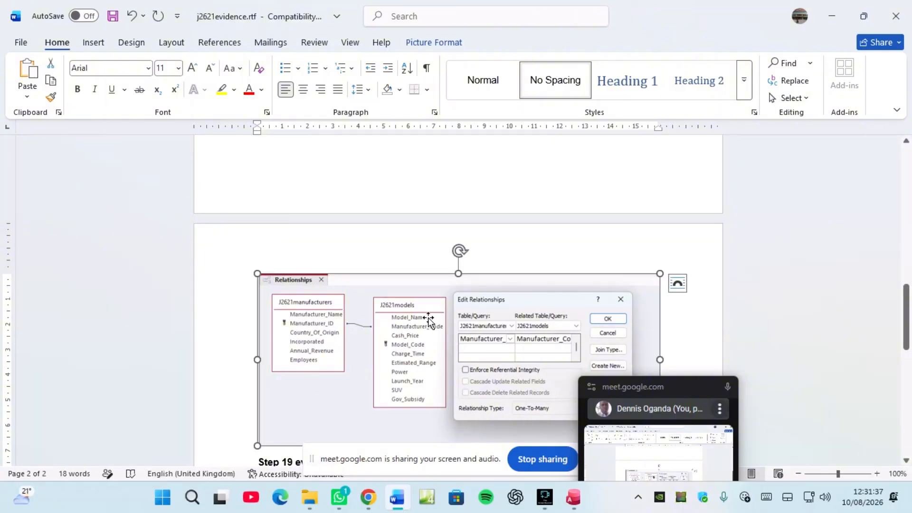
scroll(429, 313, "up", 3)
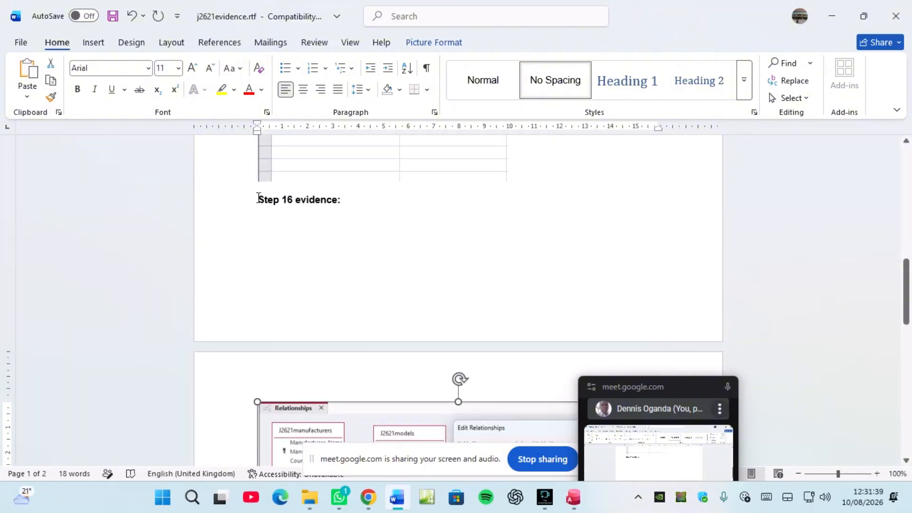
scroll(375, 340, "down", 5)
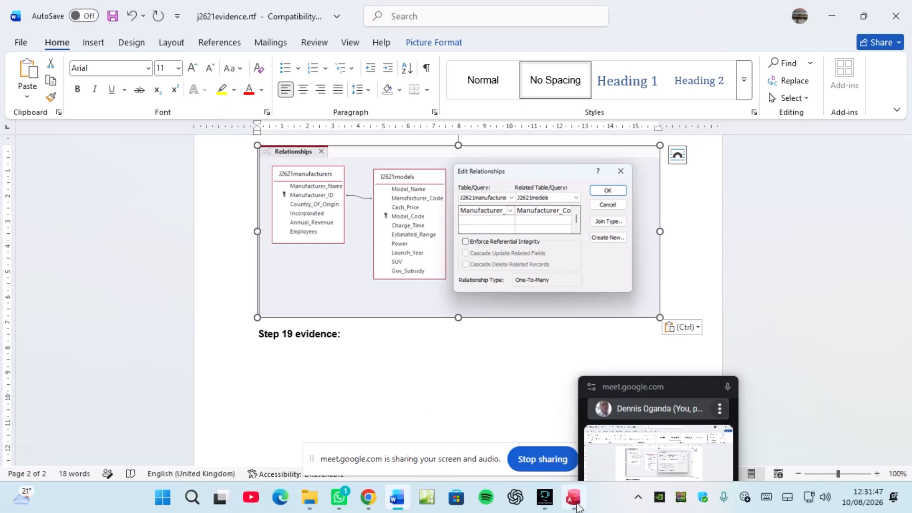
left_click(573, 498)
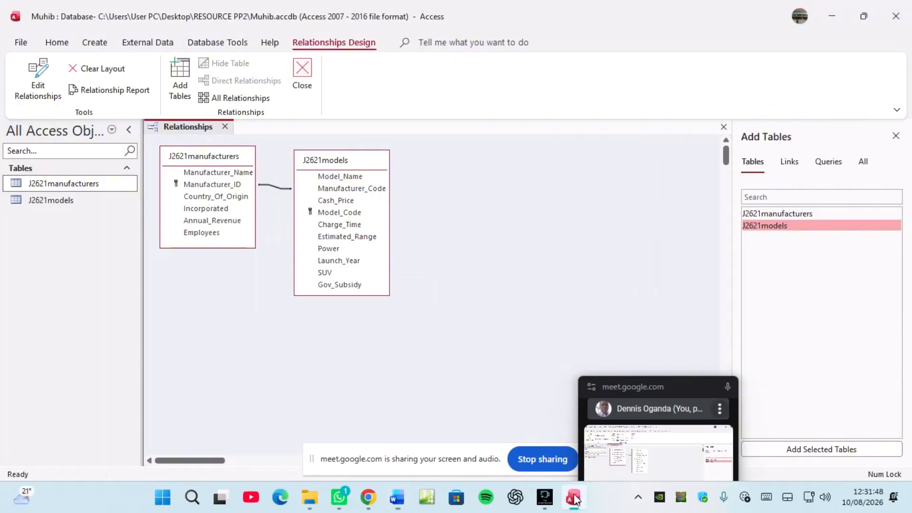
left_click(274, 188)
right_click(278, 190)
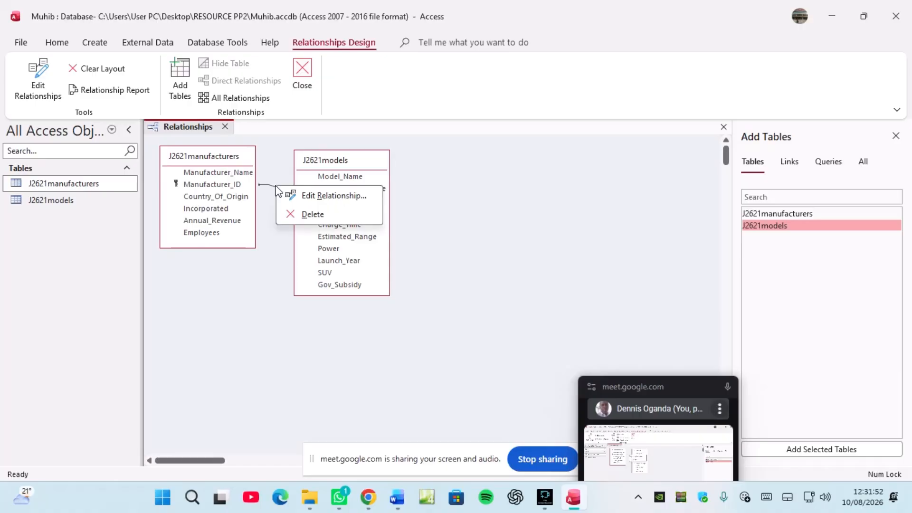
left_click(316, 199)
left_click_drag(425, 115, 487, 158)
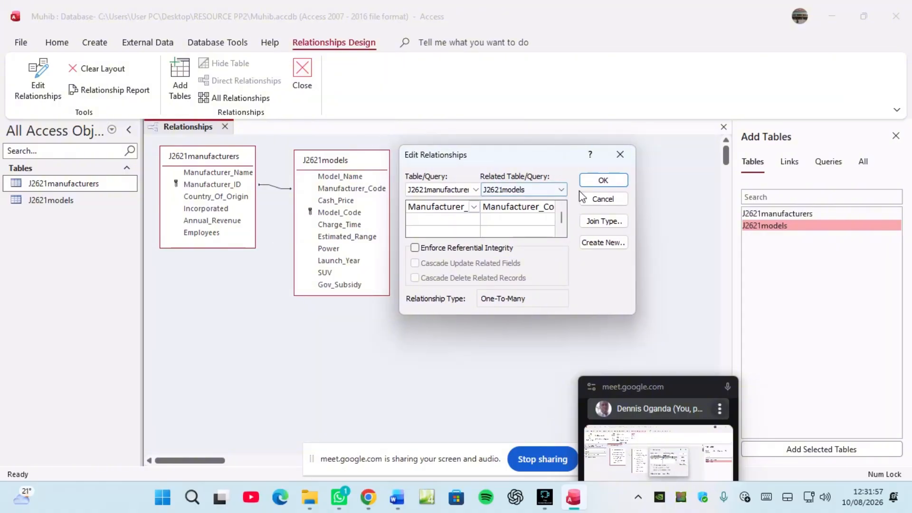
left_click(603, 200)
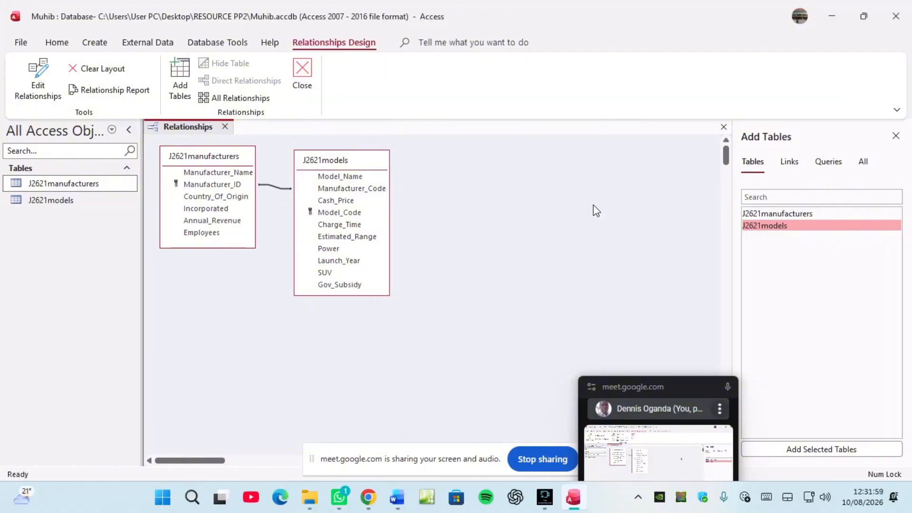
left_click(368, 497)
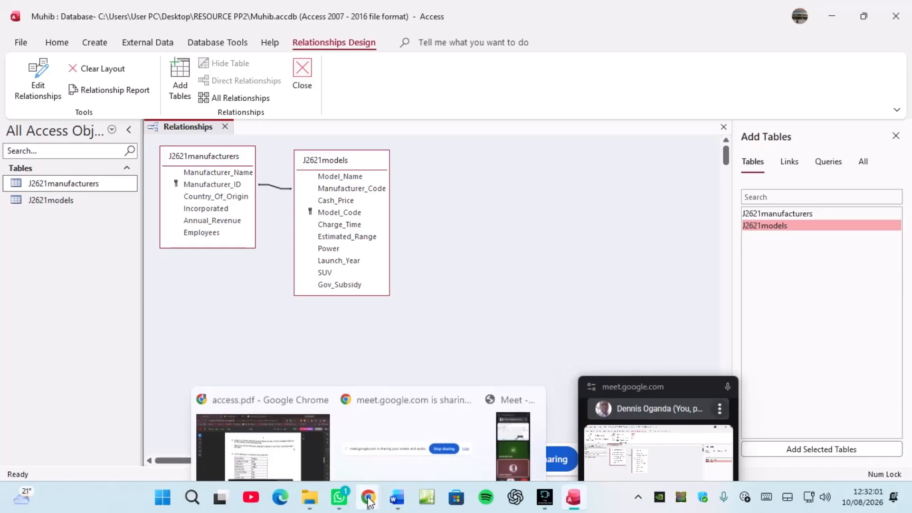
Step: Scroll access.pdf to task 17's Voltaire record for the models table
left_click(297, 430)
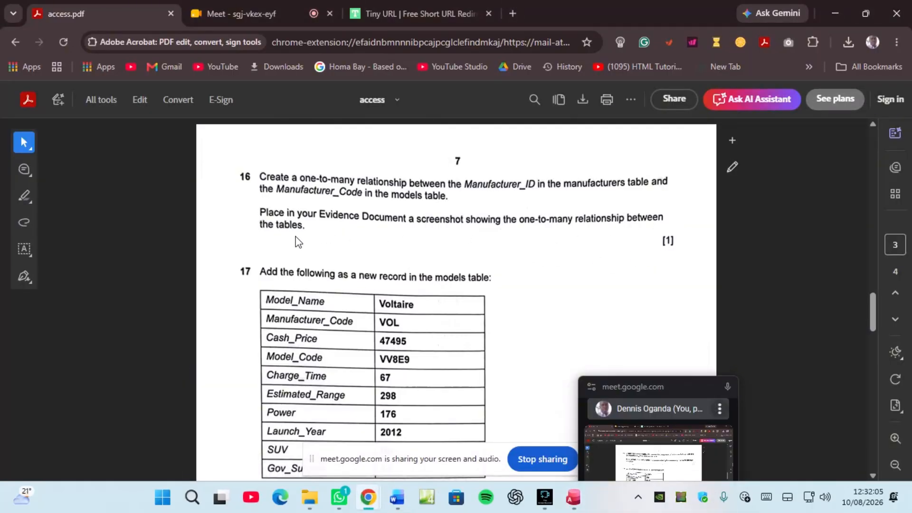
scroll(299, 242, "down", 2)
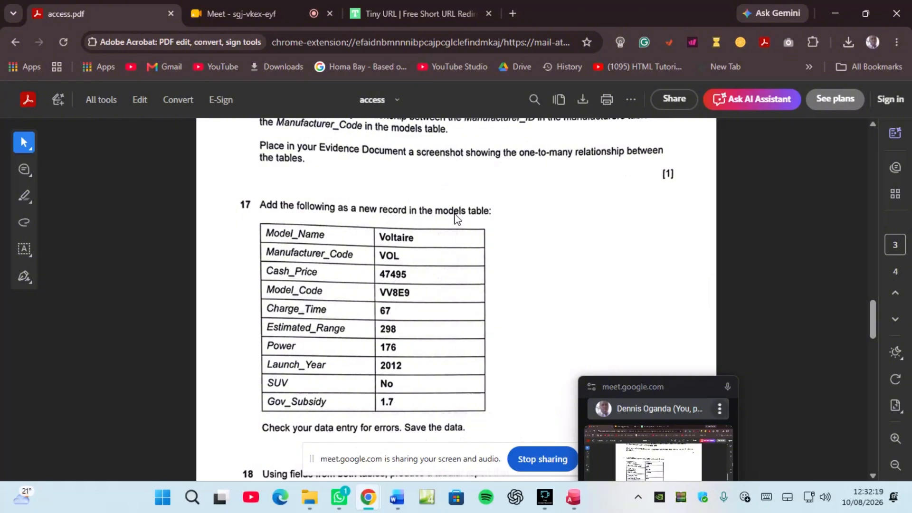
scroll(456, 218, "down", 2)
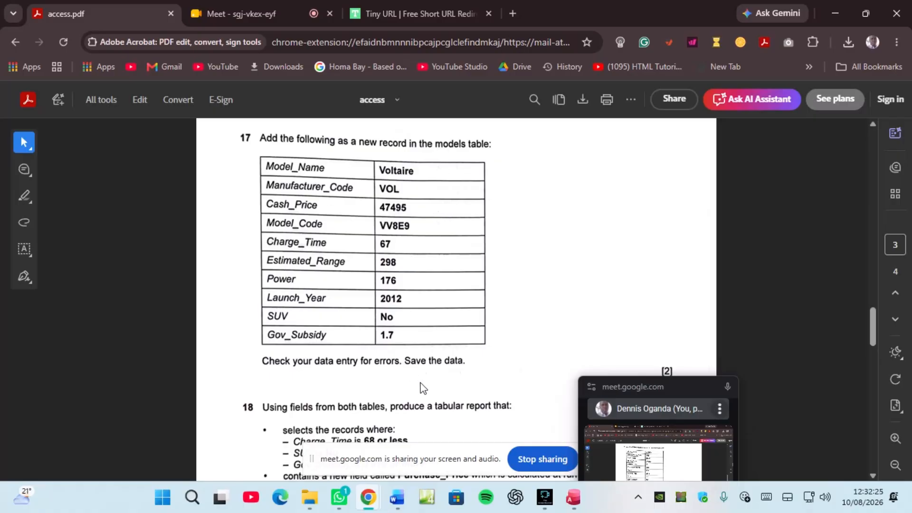
Step: Save the relationships layout in Muhib.accdb and close the Relationships window
left_click(569, 505)
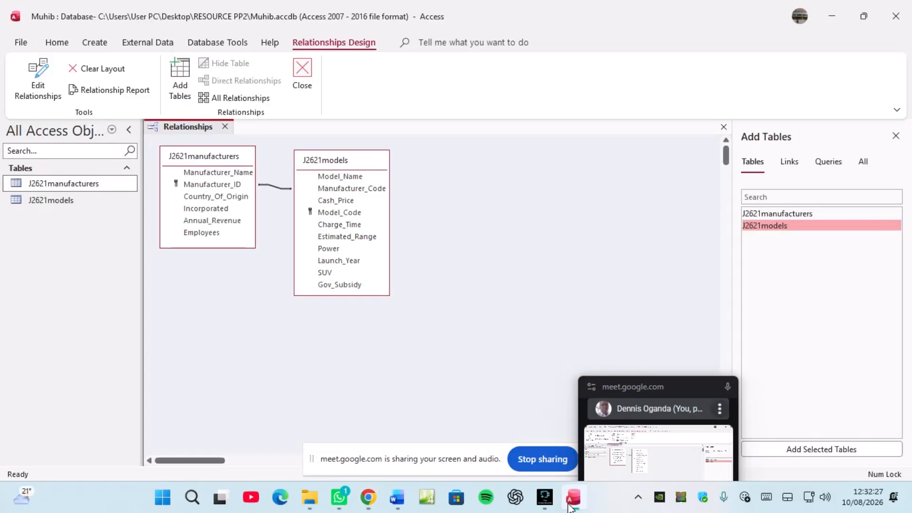
right_click(194, 129)
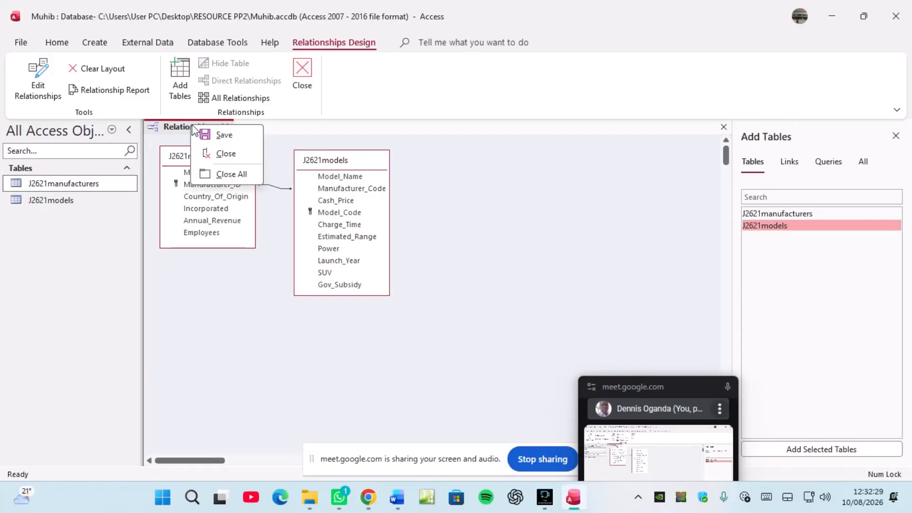
left_click(223, 136)
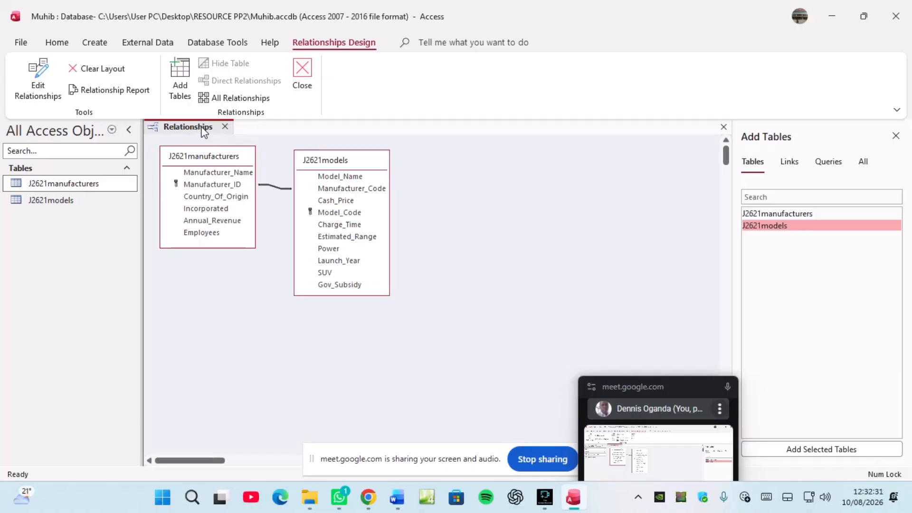
right_click(204, 132)
left_click(231, 154)
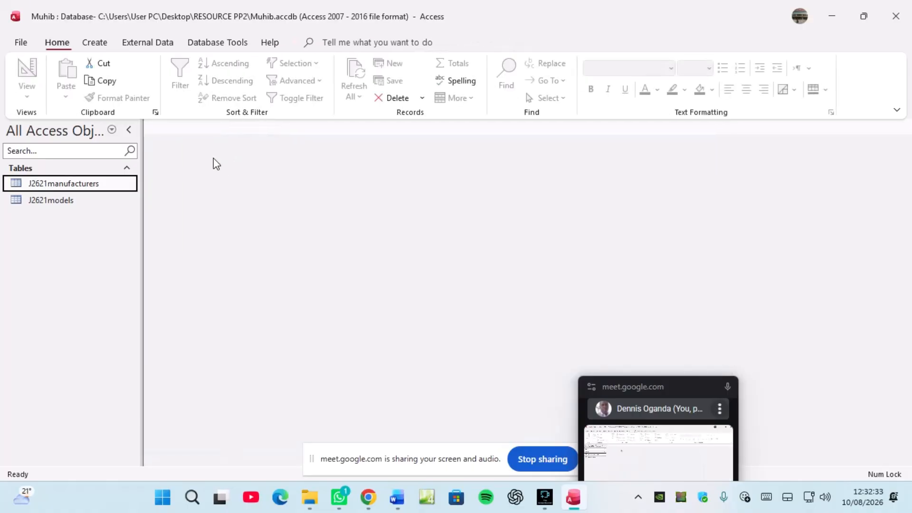
Step: Use the Form Wizard to build a columnar J2621models form with all fields, opened in Design view
left_click(65, 203)
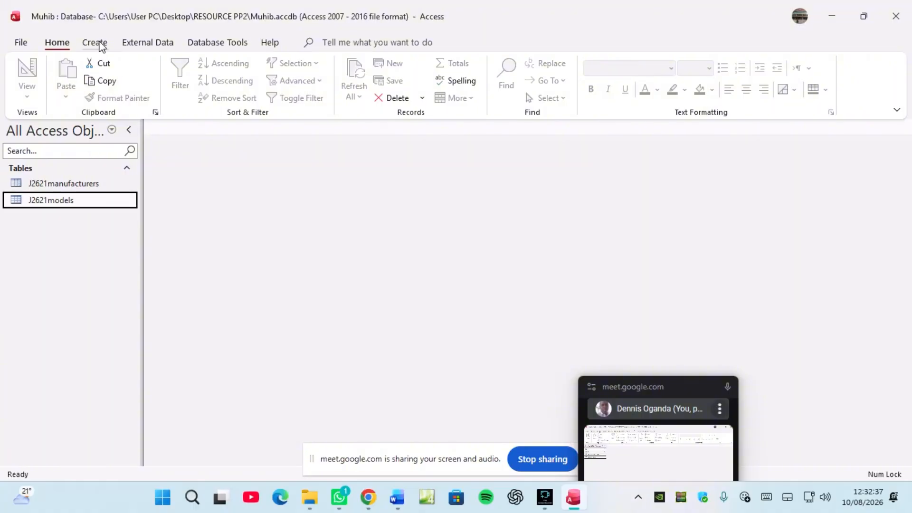
left_click(95, 42)
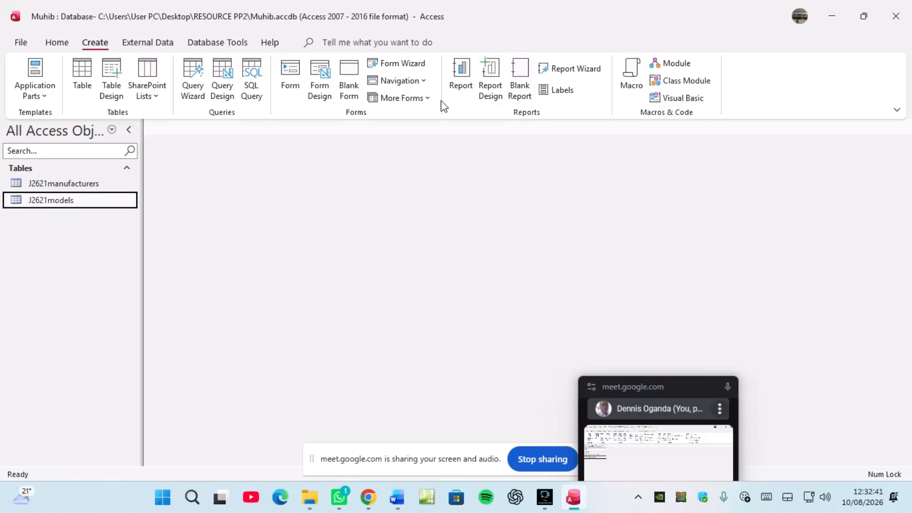
left_click(396, 64)
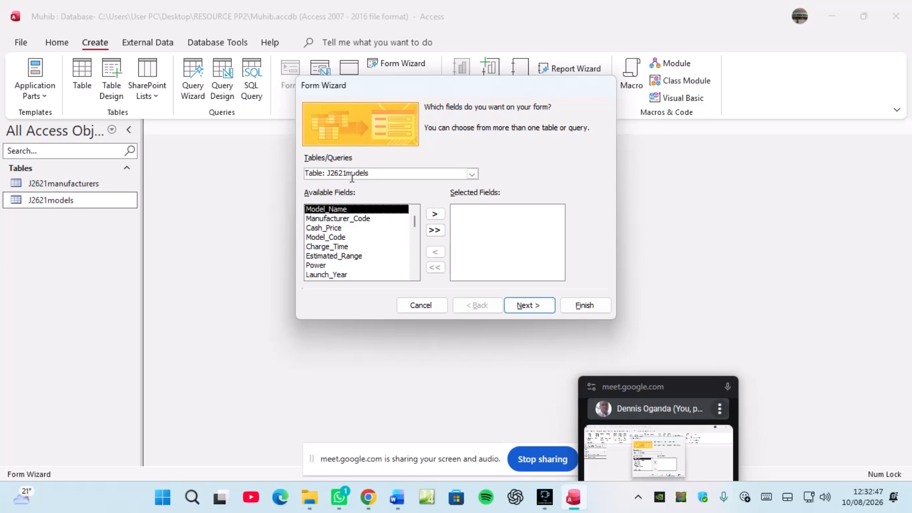
left_click(435, 230)
left_click(539, 310)
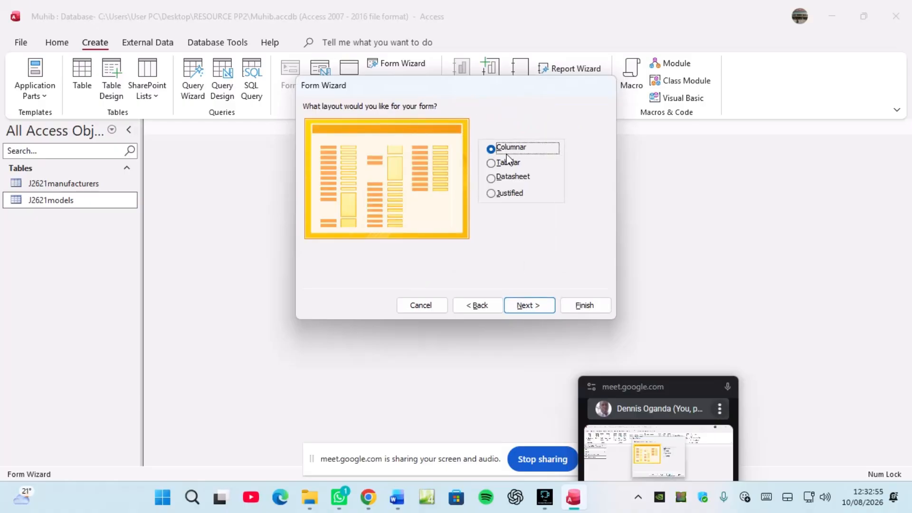
left_click(524, 309)
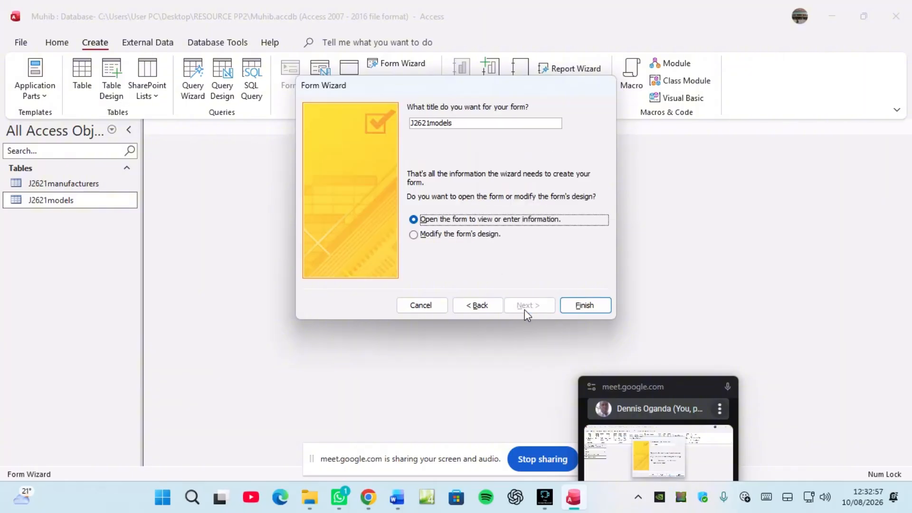
left_click(458, 236)
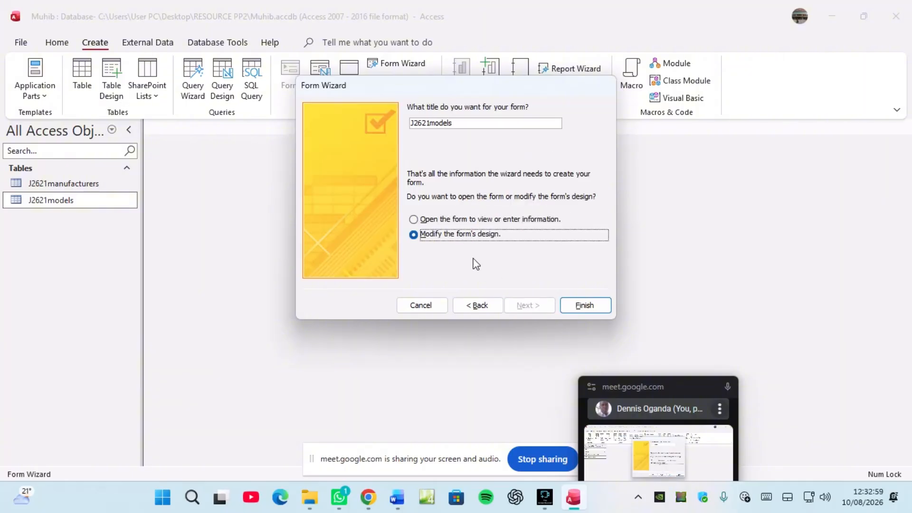
left_click(581, 307)
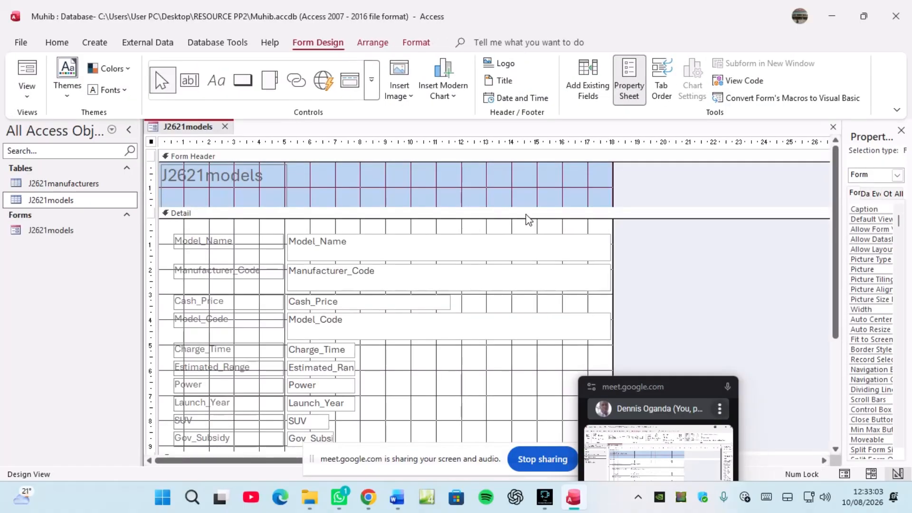
Step: Narrow the Model_Name, Manufacturer_Code and Model_Code text boxes
left_click_drag(524, 232, 513, 435)
scroll(512, 434, "down", 3)
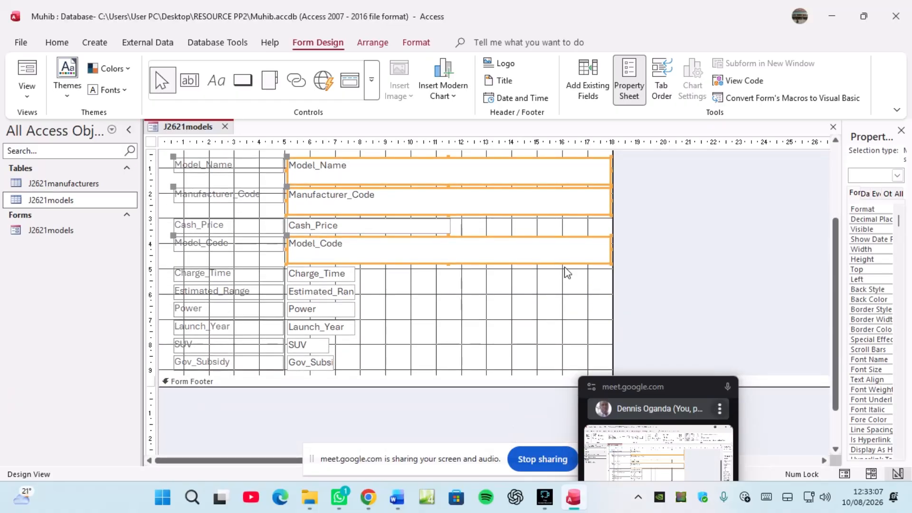
left_click_drag(608, 198, 449, 195)
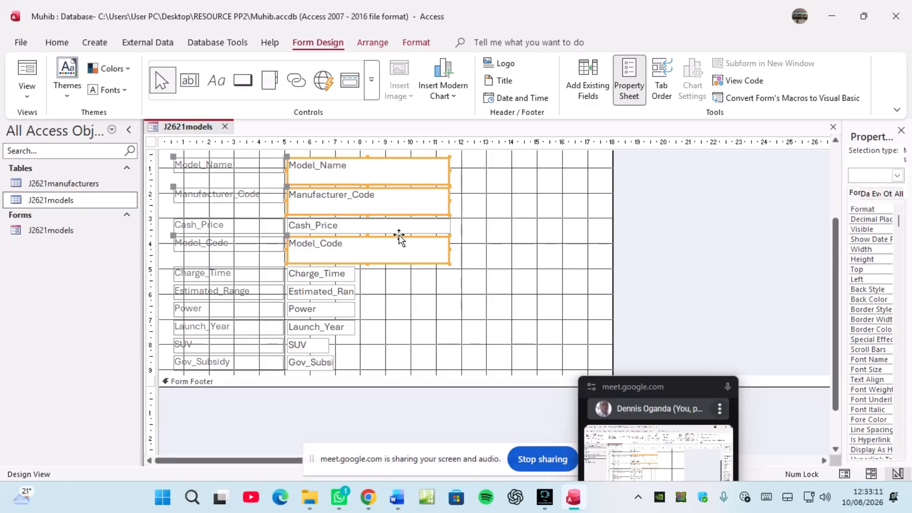
scroll(399, 236, "up", 2)
scroll(399, 236, "up", 1)
Step: Change the header title from J2621models to 'Data Input For models'
left_click(231, 183)
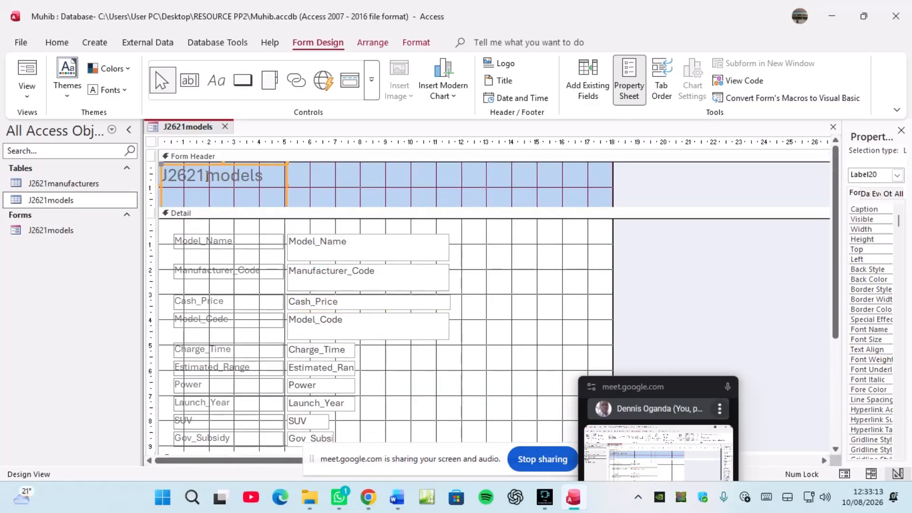
left_click(206, 185)
key("BackSpace")
key("BackSpace")
key("BackSpace")
key("BackSpace")
key("BackSpace")
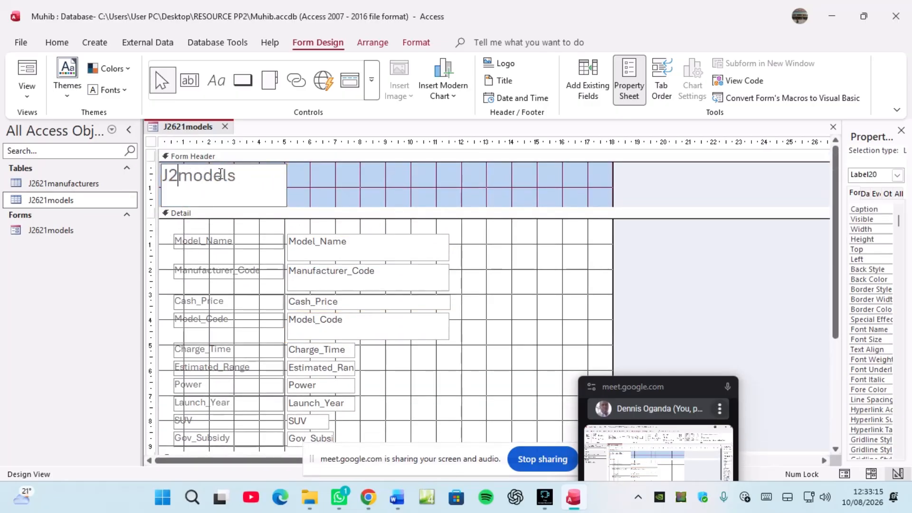
type("Data ")
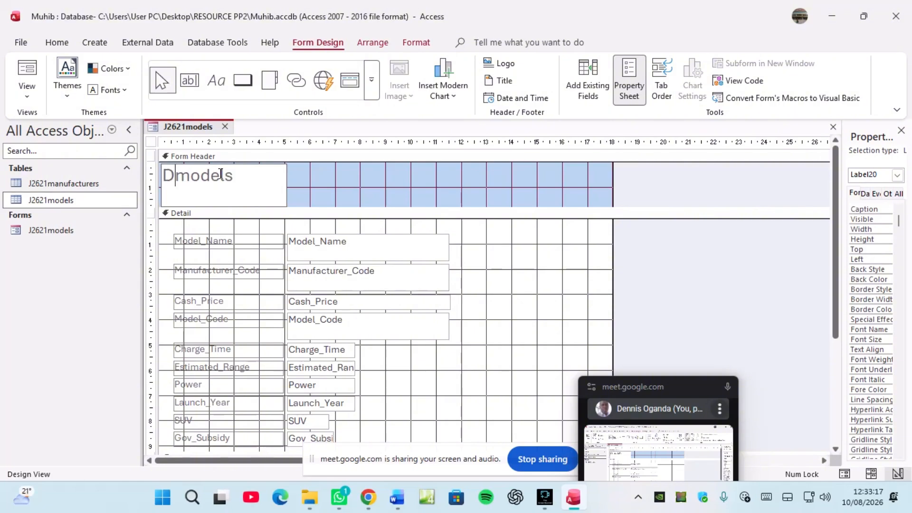
type("Inpu")
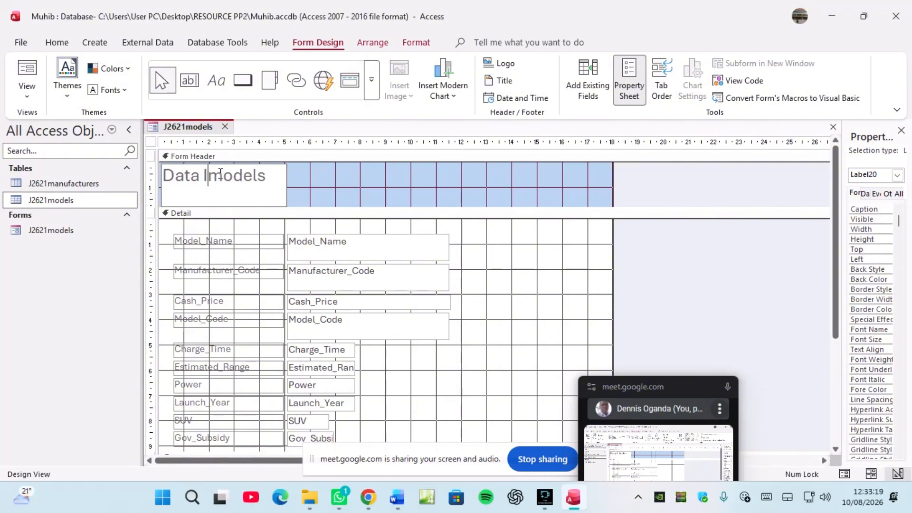
type("t ")
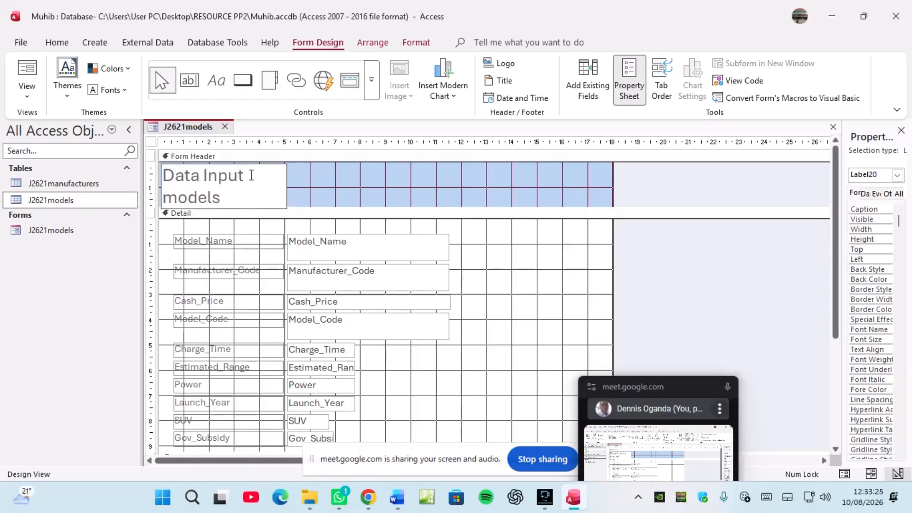
type("For")
left_click(281, 189)
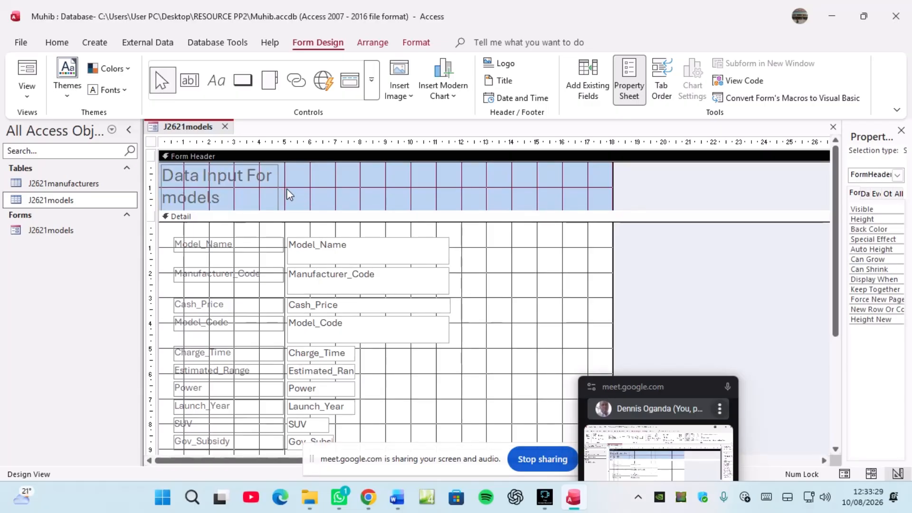
Step: Widen, raise and shorten the title label so it fits on one line
left_click(276, 184)
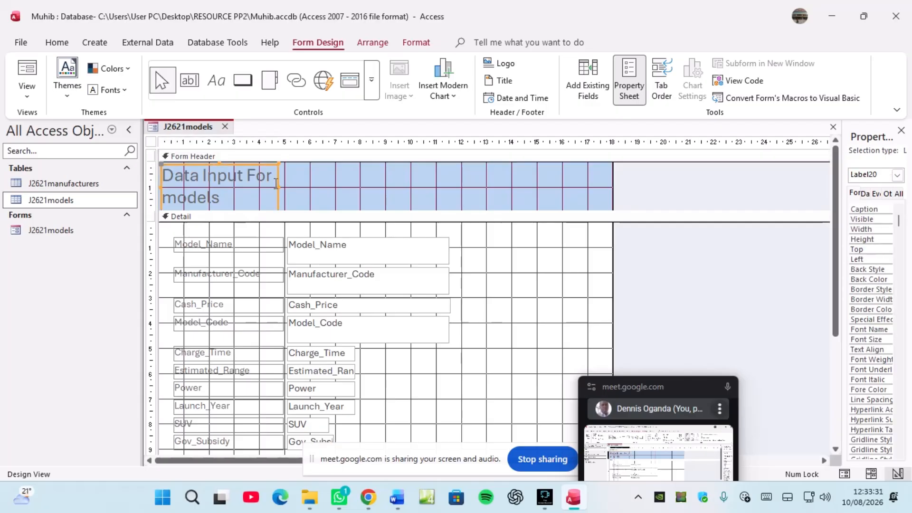
left_click_drag(279, 189, 499, 189)
left_click_drag(403, 209, 407, 188)
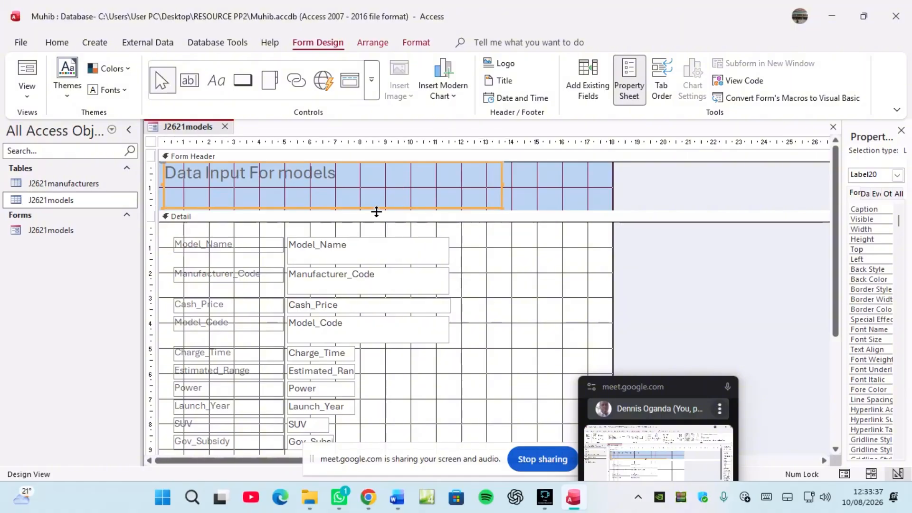
left_click(337, 192)
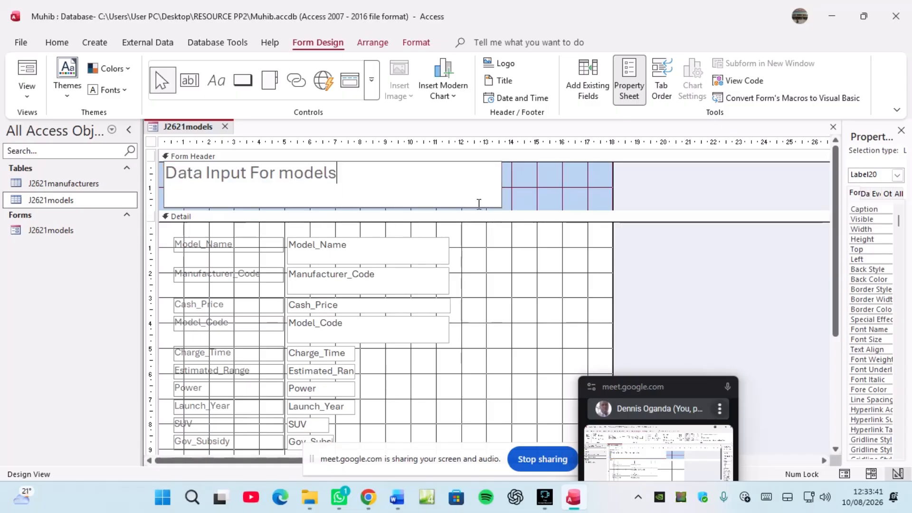
left_click(514, 192)
left_click(502, 194)
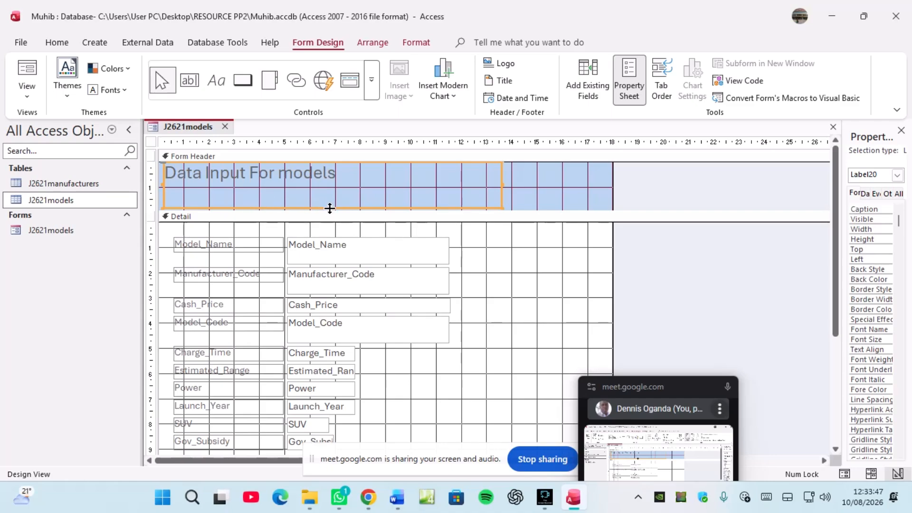
mouse_move(331, 205)
left_mouse_down()
mouse_move(335, 186)
mouse_move(340, 207)
mouse_move(340, 193)
left_mouse_up()
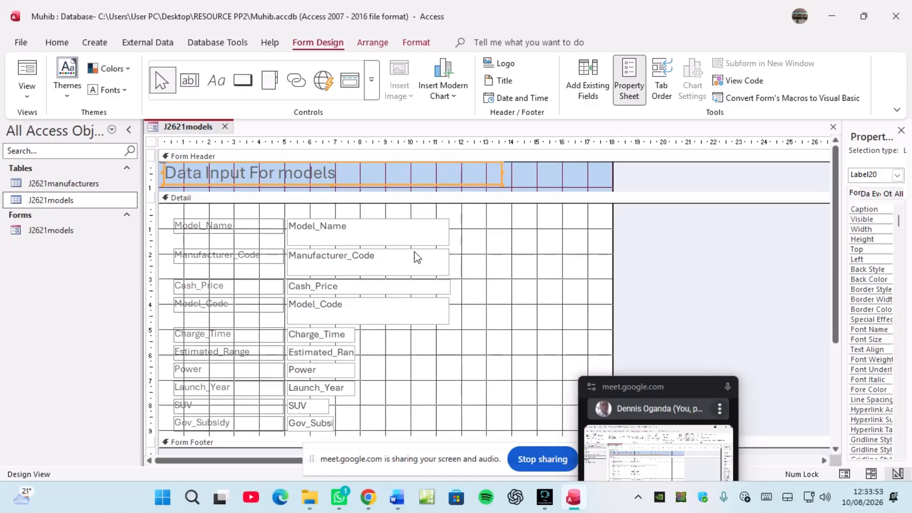
Step: Narrow the four field boxes from Model_Name through Model_Code
left_click_drag(423, 209, 435, 355)
left_click_drag(450, 230, 401, 240)
left_click(440, 289)
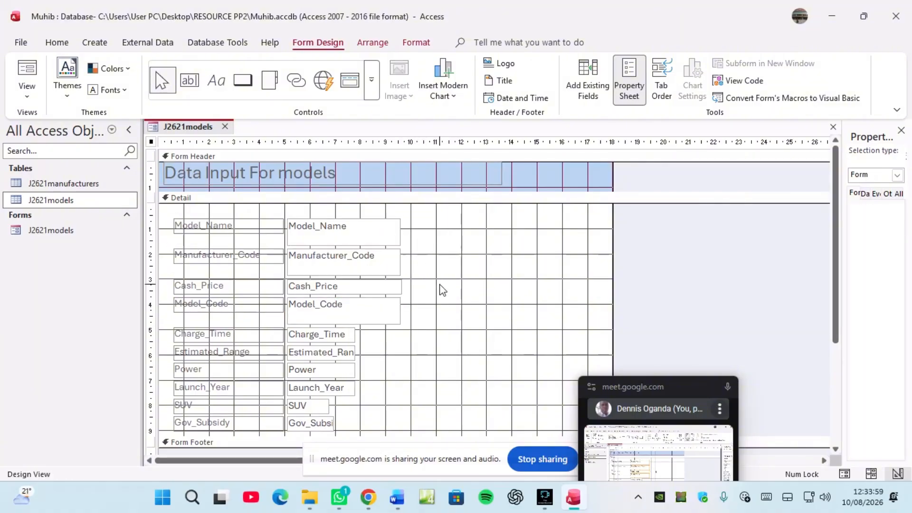
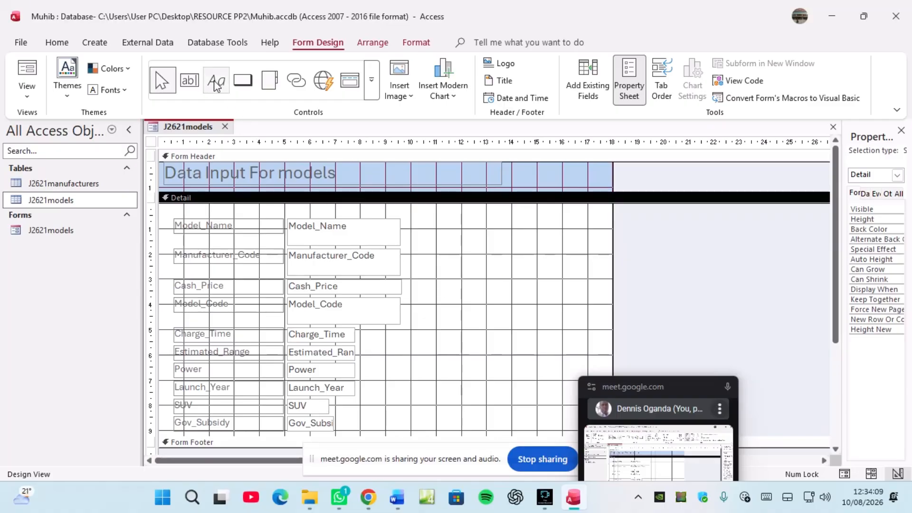
Step: Add a text-captioned Next Record button to the form's Detail area
left_click(242, 81)
left_click_drag(438, 241, 501, 258)
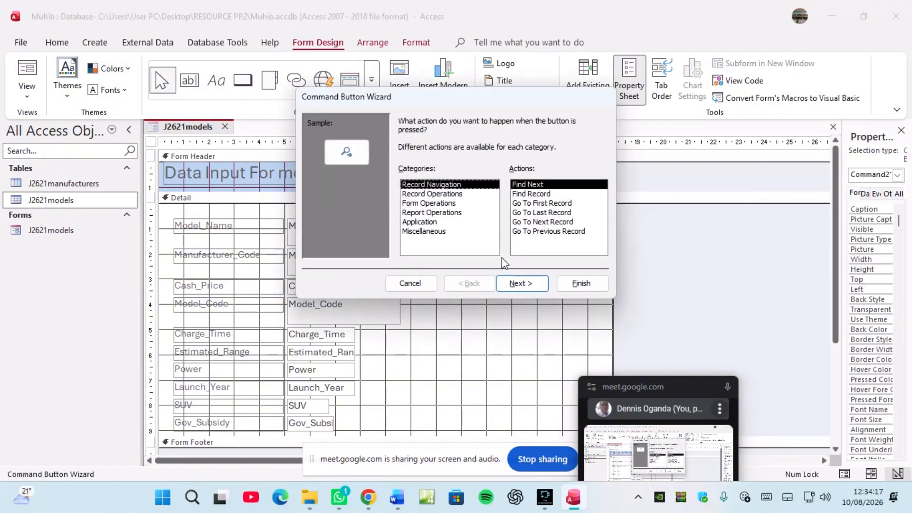
left_click(542, 221)
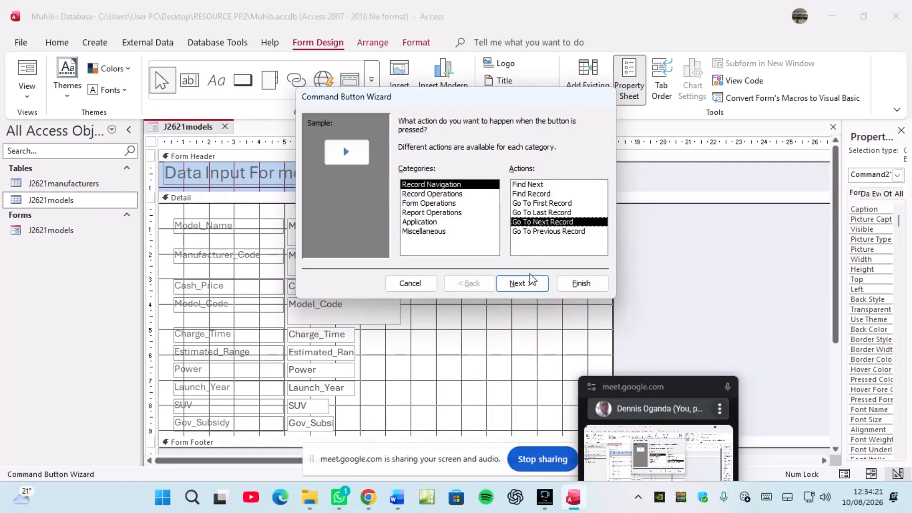
left_click(525, 282)
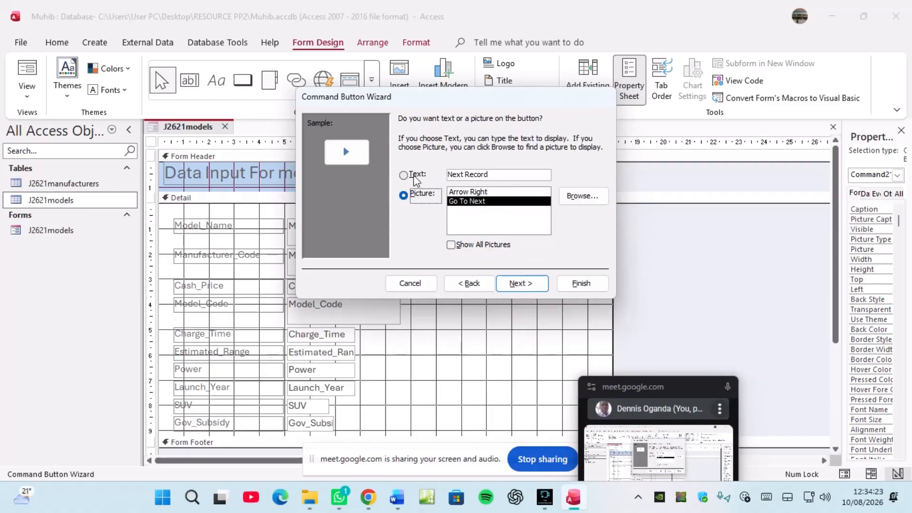
left_click(415, 177)
left_click(525, 283)
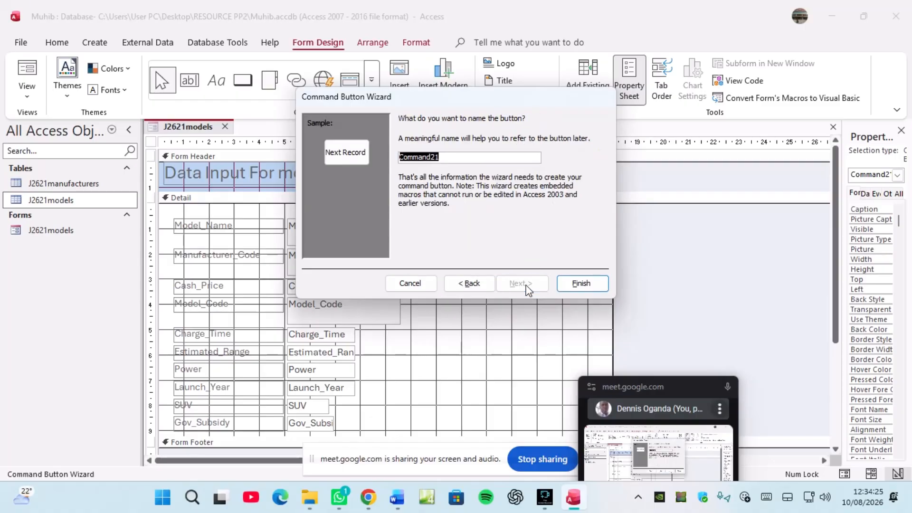
left_click(580, 284)
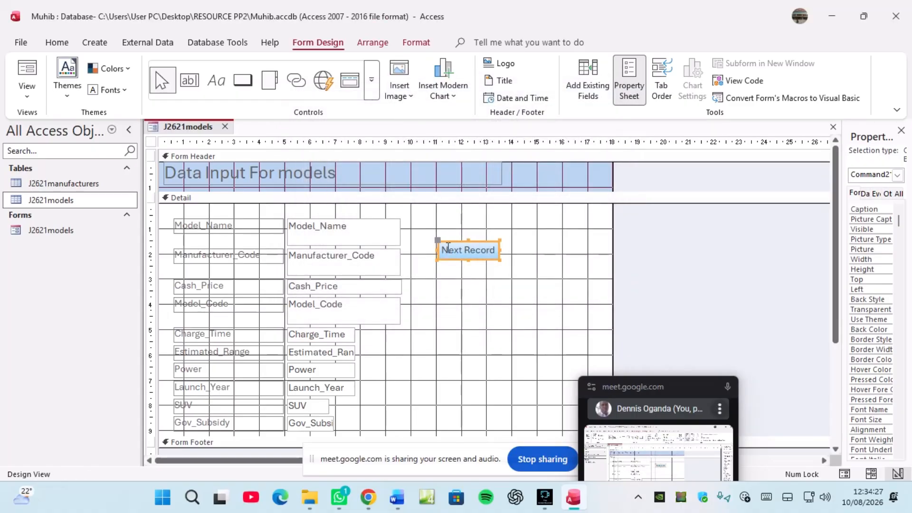
Step: Add a text-captioned Previous Record button below Next Record
left_click(242, 80)
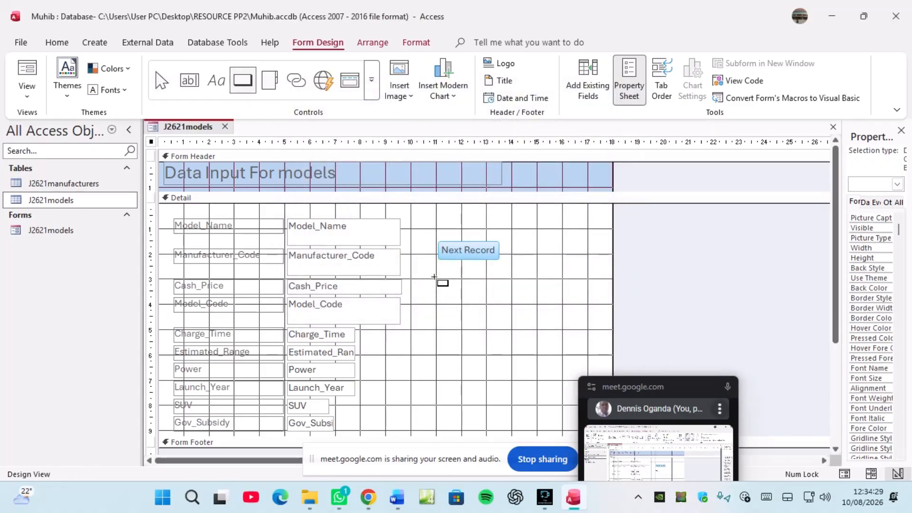
left_click_drag(436, 278, 513, 302)
left_click_drag(505, 293, 499, 295)
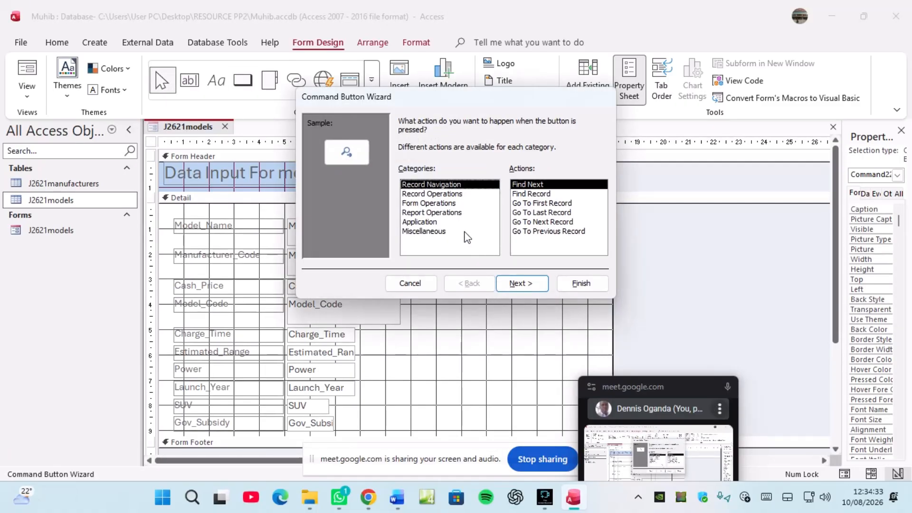
left_click(529, 233)
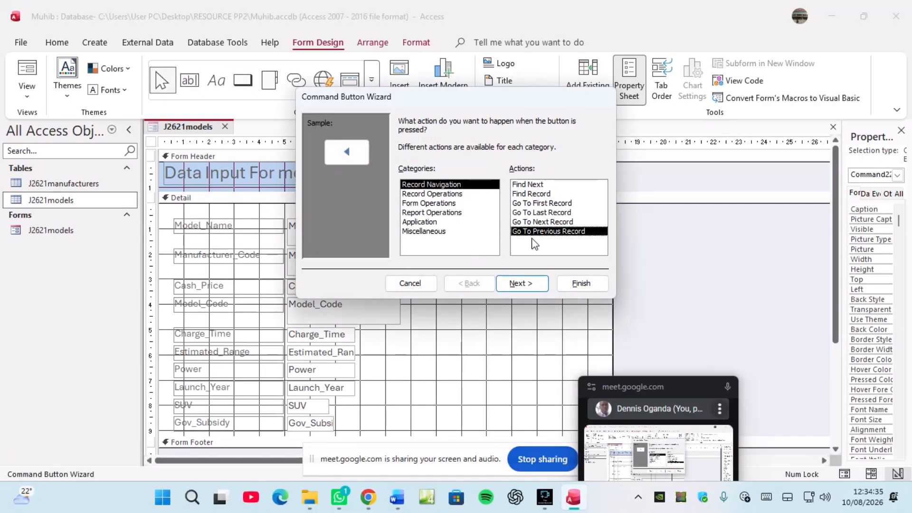
left_click(531, 285)
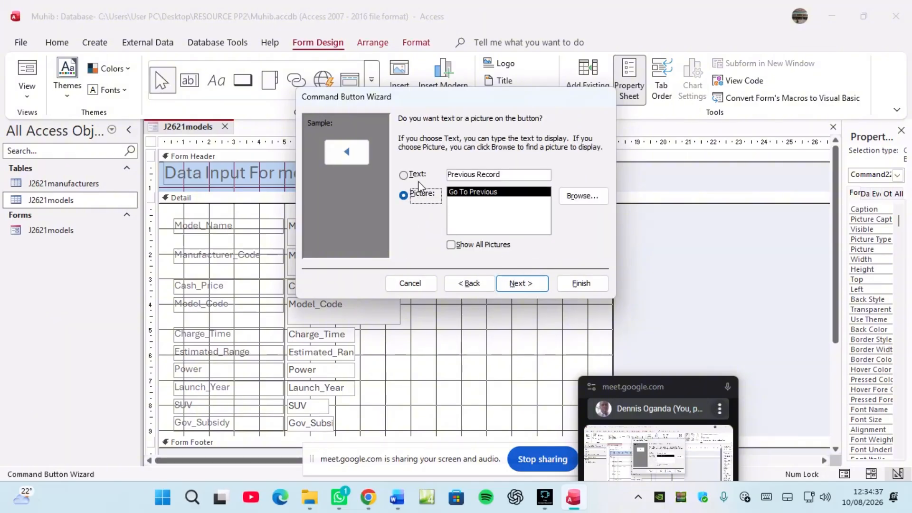
left_click(415, 177)
left_click(520, 284)
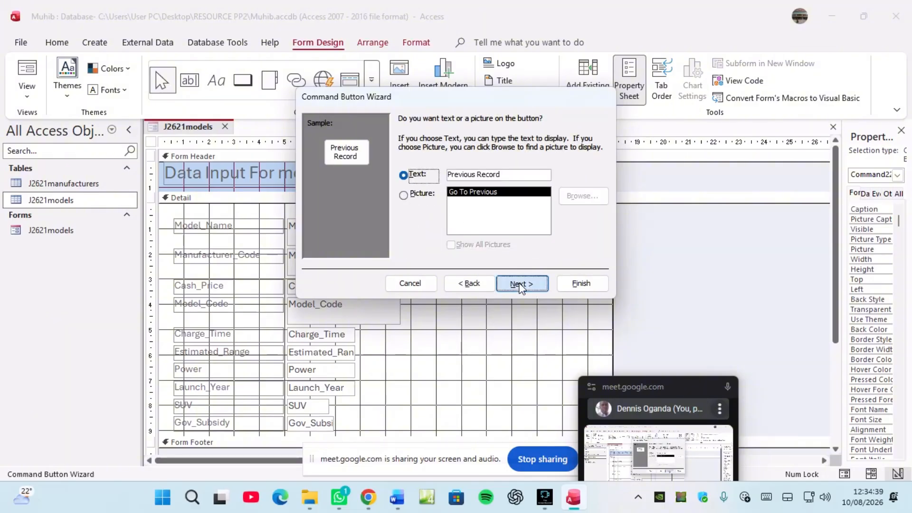
left_click(574, 284)
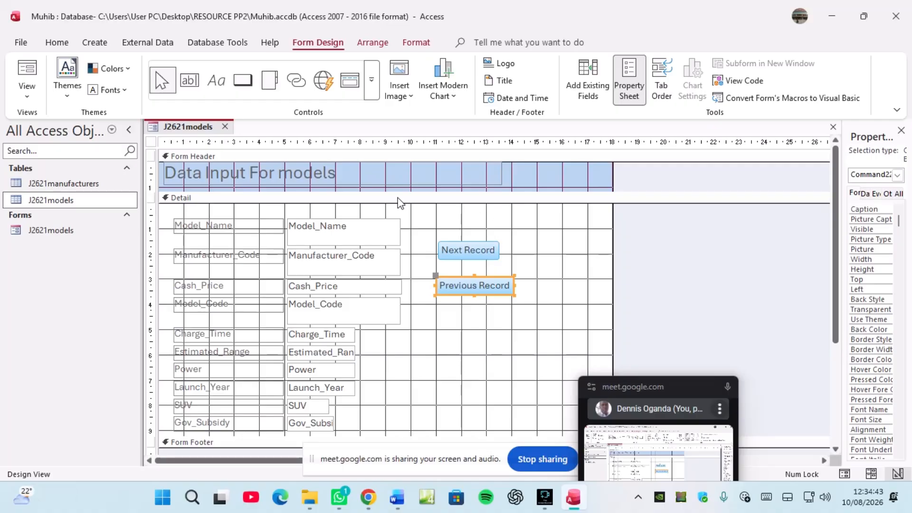
Step: Add a text-captioned Add Record button above Next Record
left_click(241, 84)
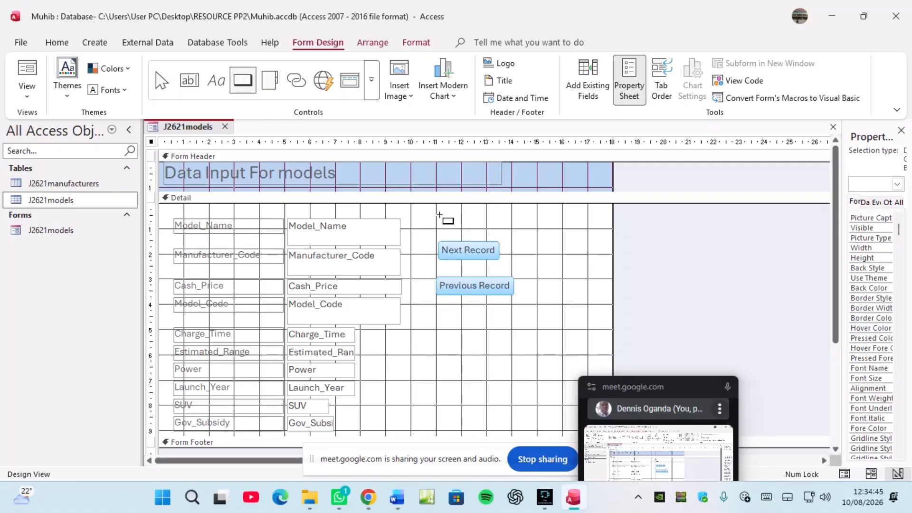
left_click_drag(435, 209, 506, 230)
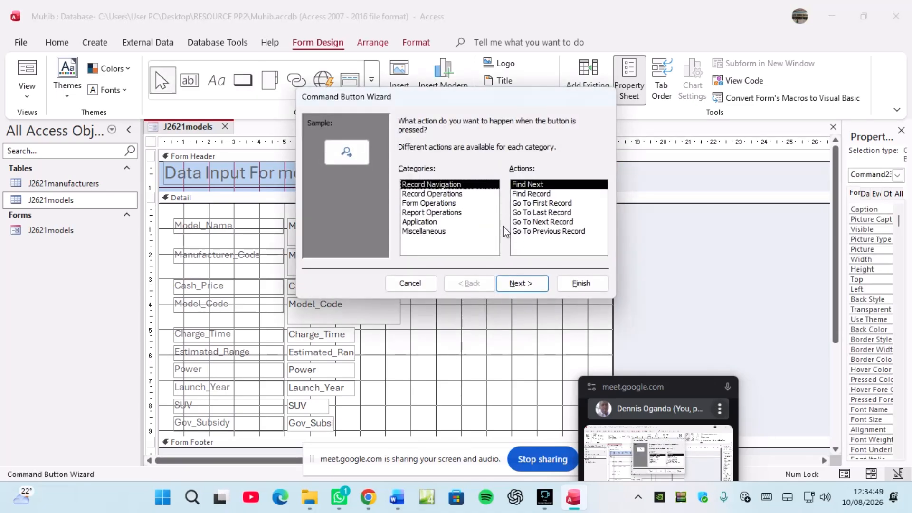
left_click(439, 195)
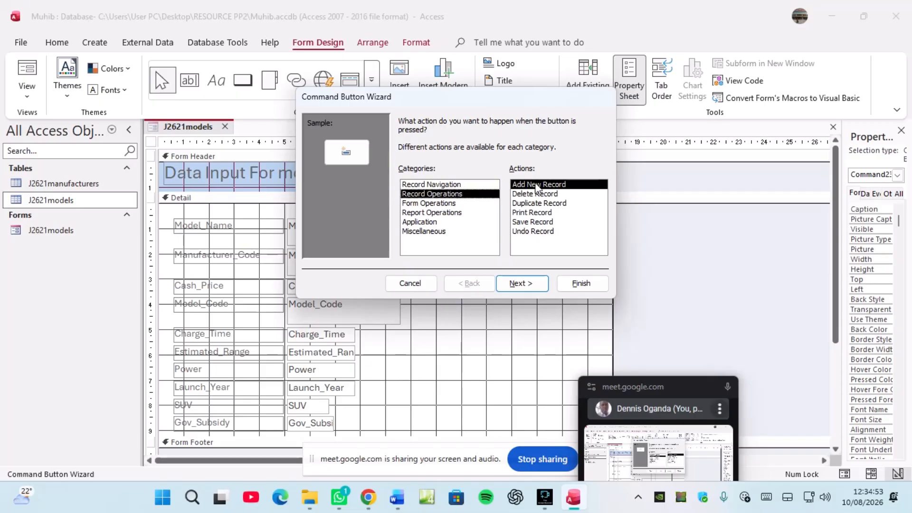
left_click(537, 185)
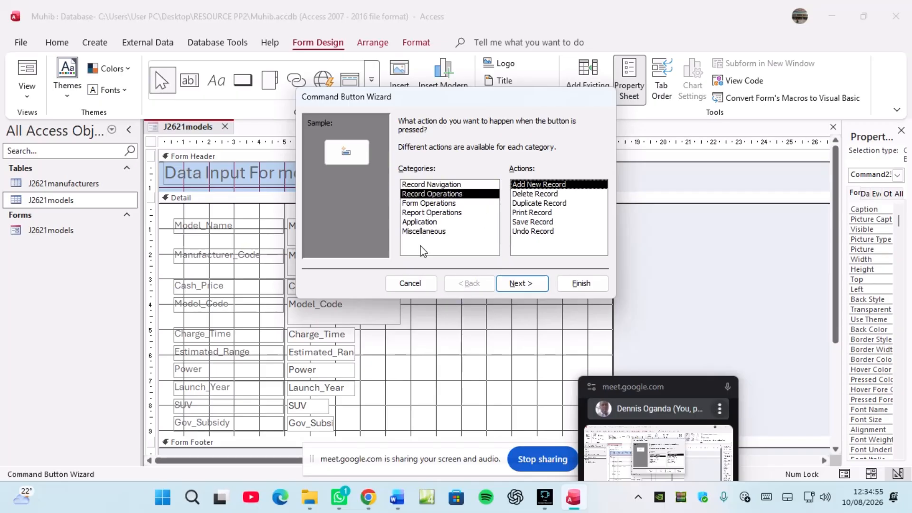
left_click(528, 283)
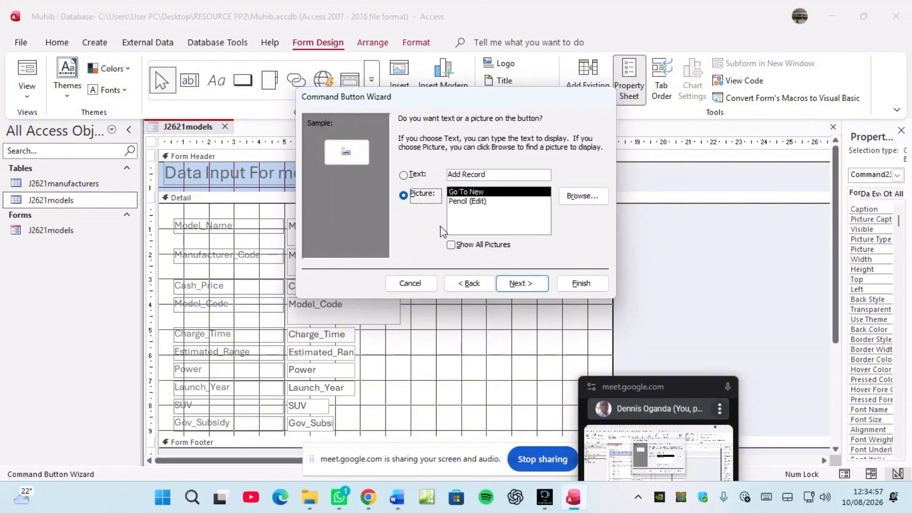
left_click(414, 175)
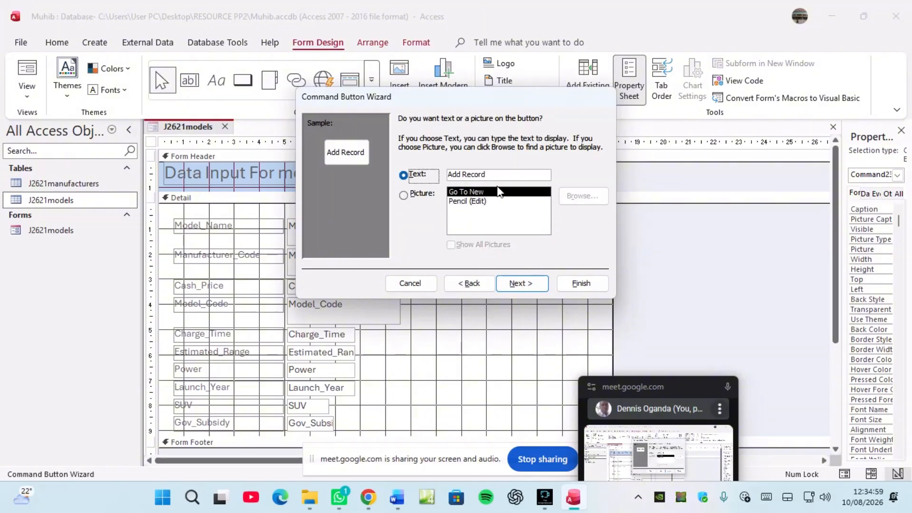
left_click(520, 281)
left_click(570, 284)
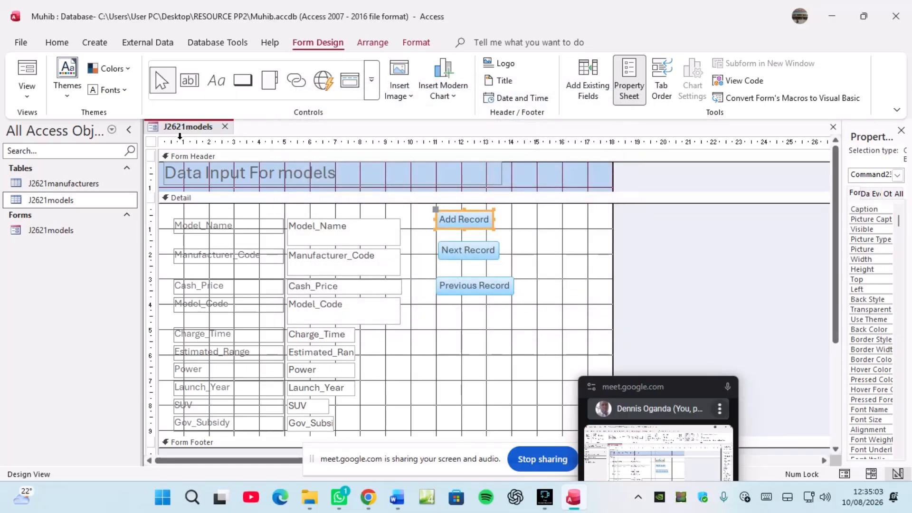
Step: Switch the J2621models form to Form View
right_click(167, 133)
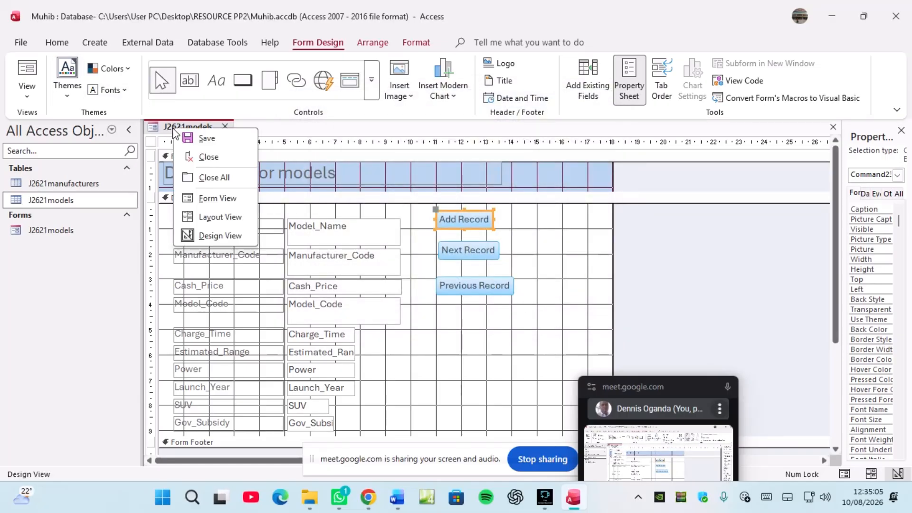
right_click(199, 129)
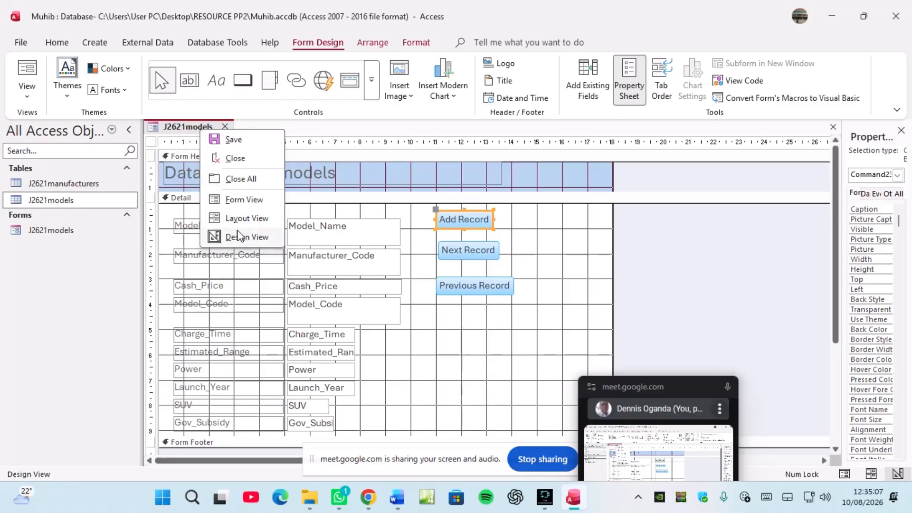
left_click(243, 202)
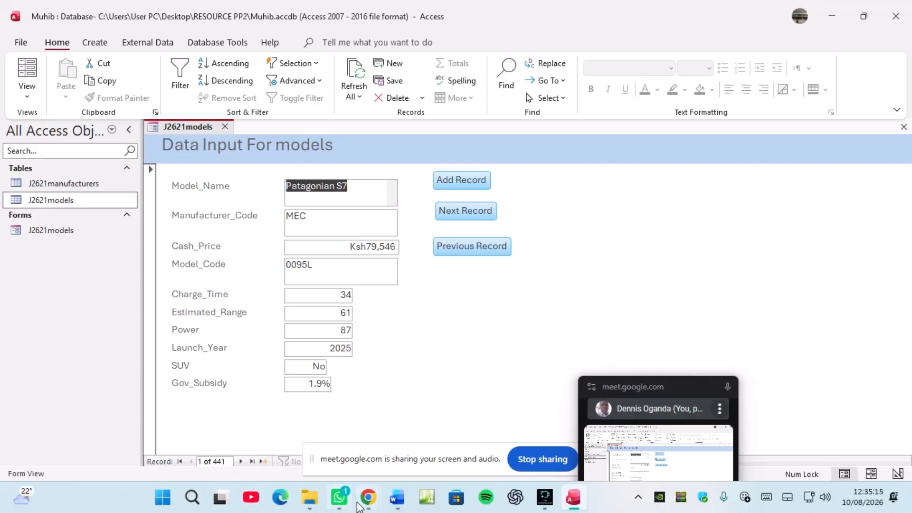
Step: Read question 17's Voltaire record in access.pdf, then go back to the Access form
mouse_move(370, 500)
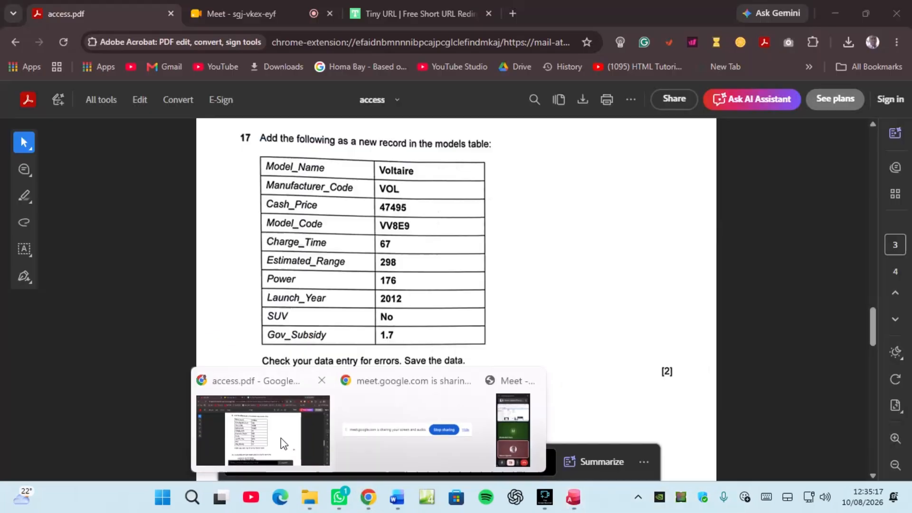
left_click(281, 438)
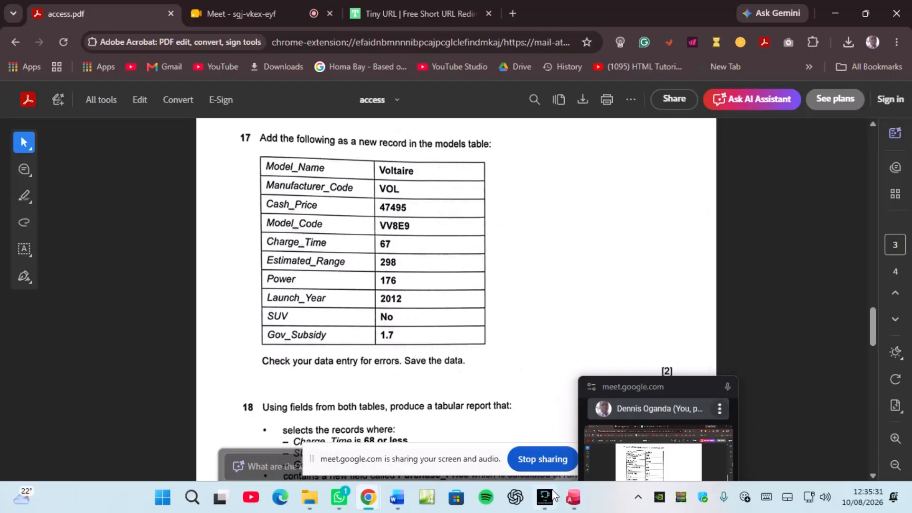
left_click(573, 497)
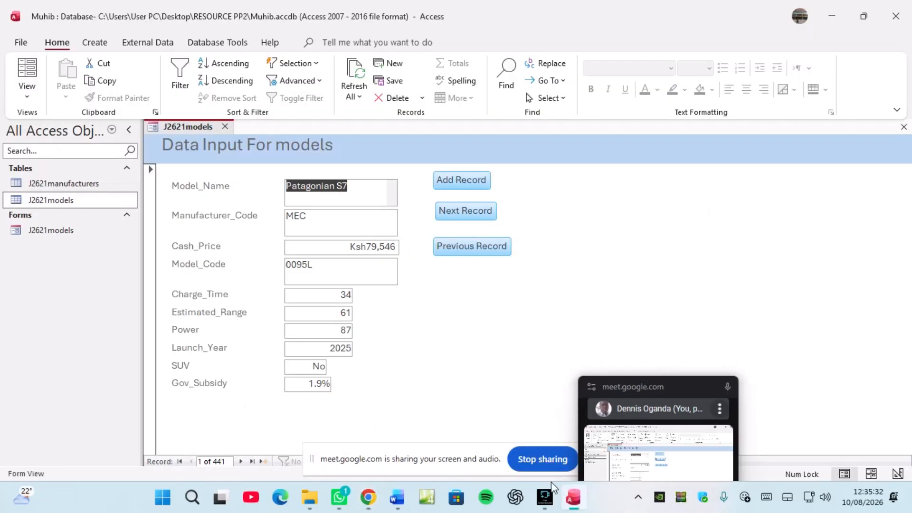
Step: Start a new record with Model_Name Voltaire, Manufacturer_Code VOL and Cash_Price 47,495
left_click(456, 182)
left_click(337, 201)
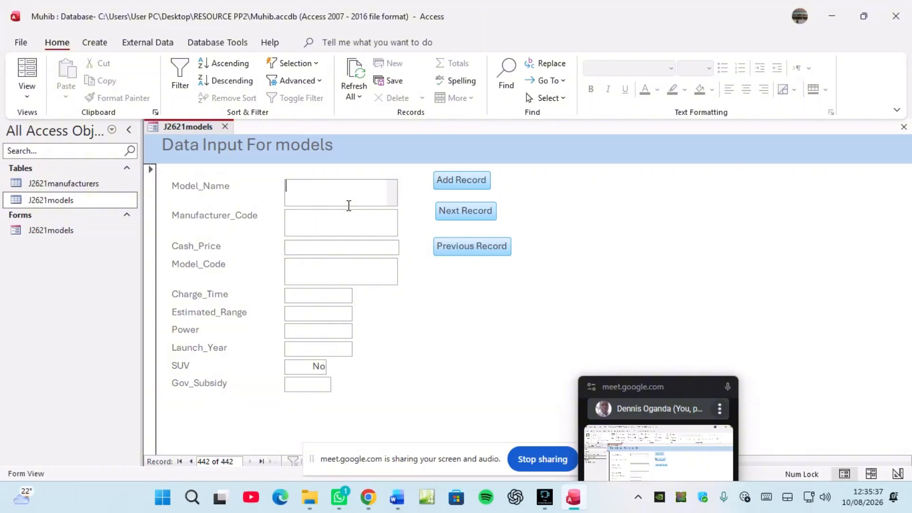
type("Volta")
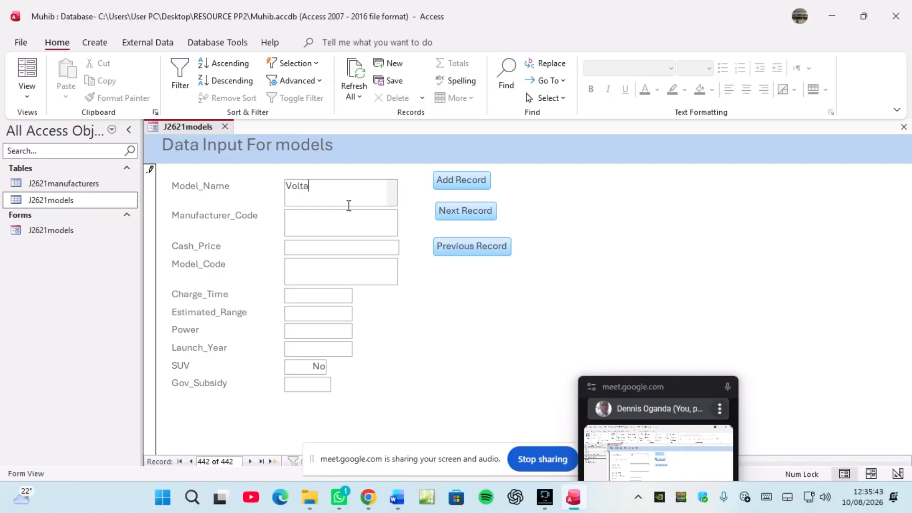
type("ire")
left_click(322, 218)
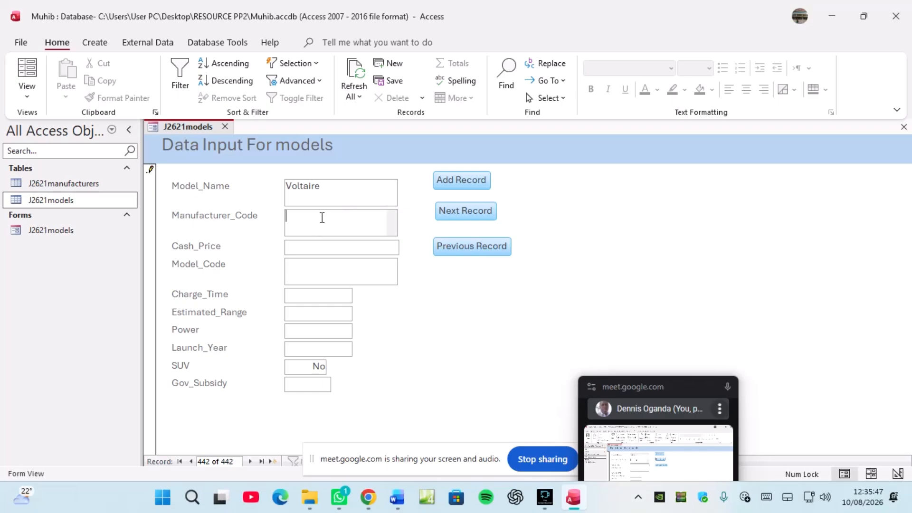
type("VOL")
left_click(306, 245)
type("47")
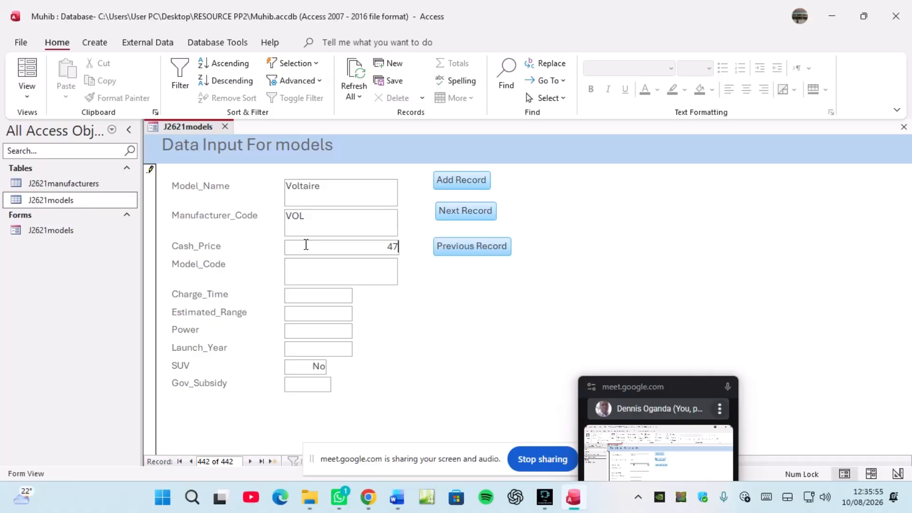
type(",495")
Step: Enter Model_Code VV8E9, Charge_Time 67, Estimated_Range 298, Power 178, Launch_Year 2012, Gov_Subsidy 1.7
left_click(299, 268)
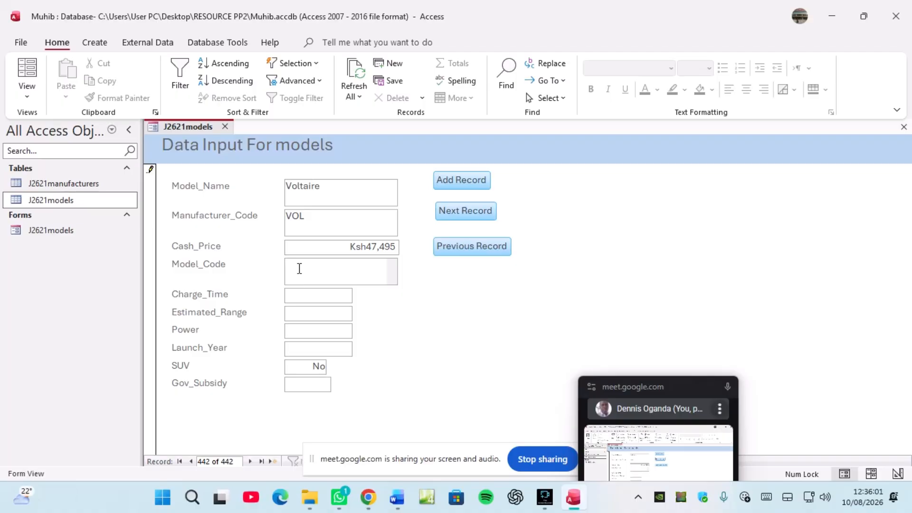
key("Caps_Lock")
type("V")
type("V")
type("3")
type("E")
type("9")
left_click(304, 293)
type("67")
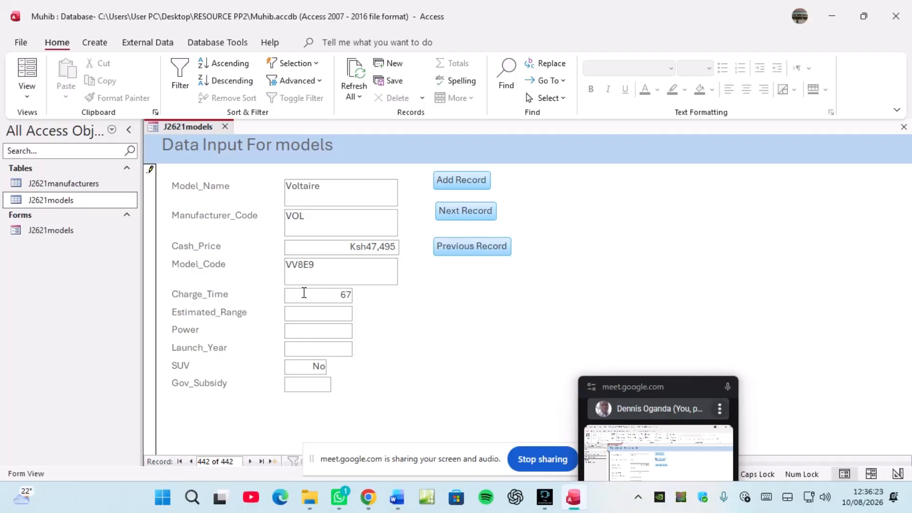
left_click(318, 313)
type("298")
left_click(338, 329)
type("178")
type("2012")
type("1.7")
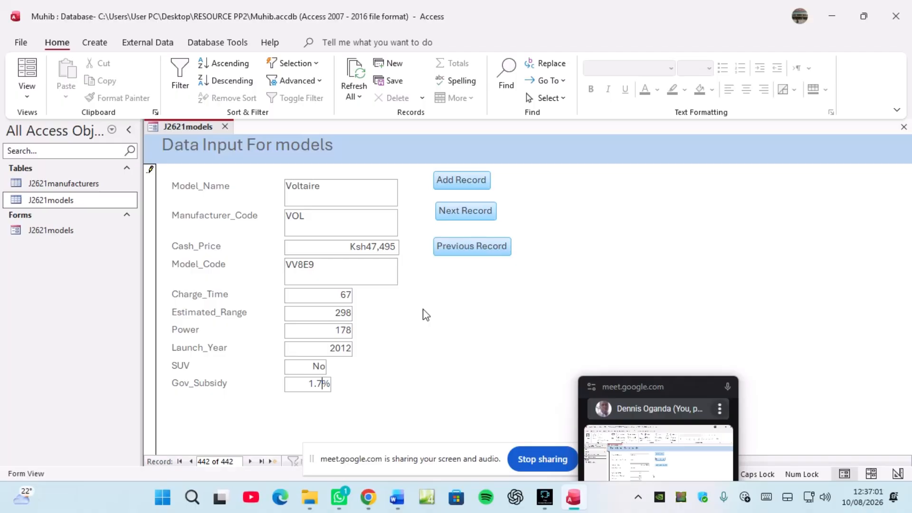
right_click(175, 125)
Step: Save the Voltaire record and switch the form to Design View
left_click(204, 136)
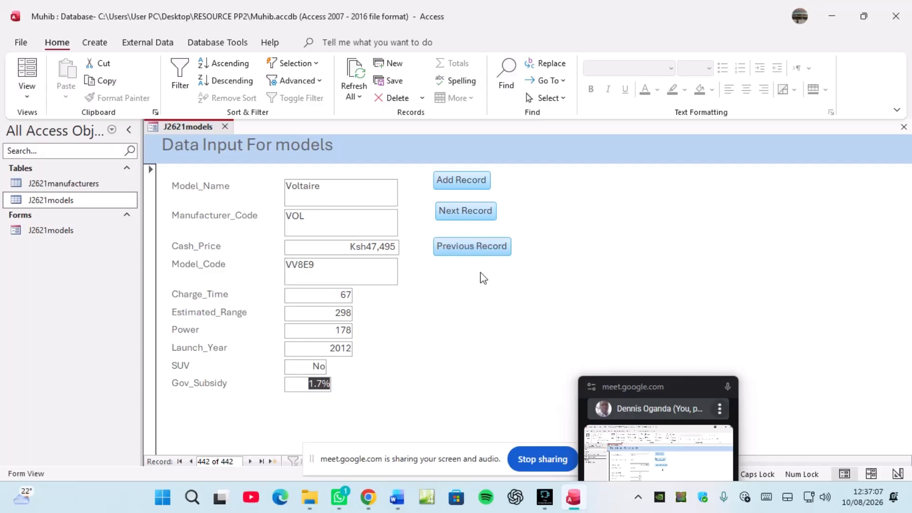
right_click(192, 127)
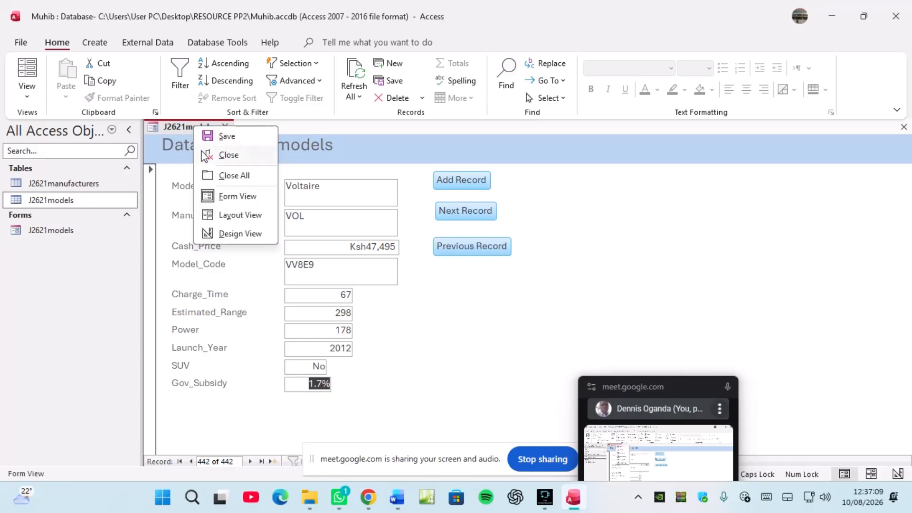
left_click(235, 234)
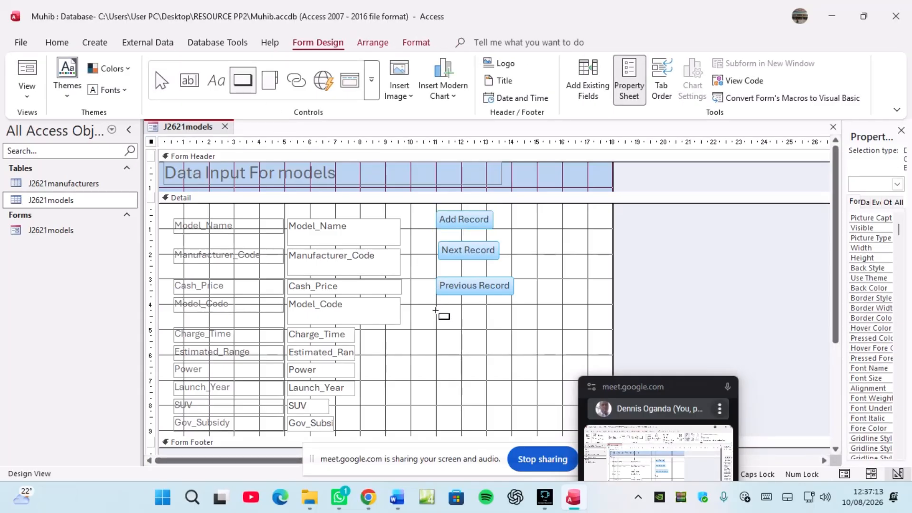
Step: Draw a new button below the record buttons and set its action to Form Operations > Close Form
left_click_drag(436, 311, 510, 331)
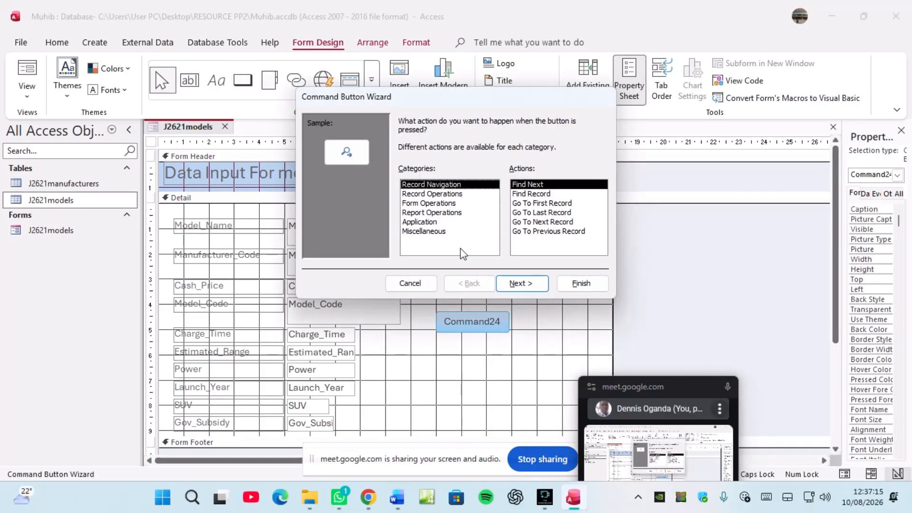
left_click(424, 195)
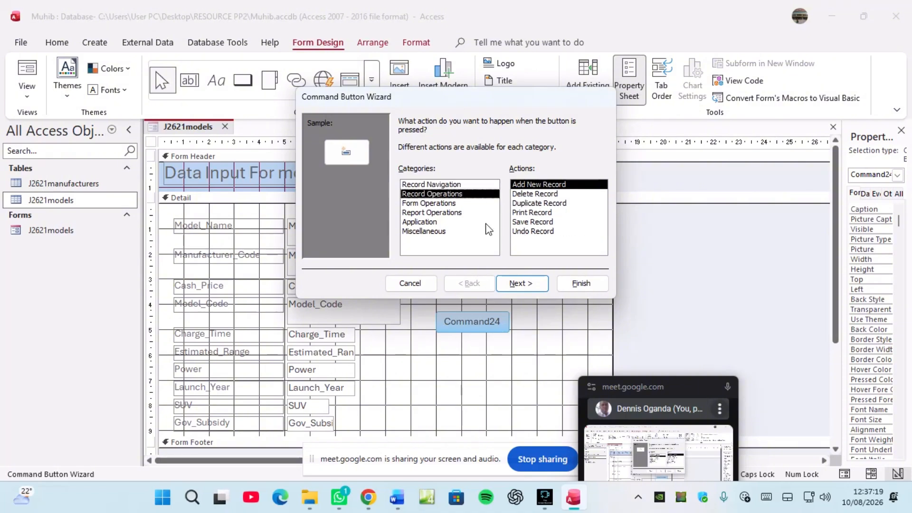
left_click(421, 225)
left_click(421, 233)
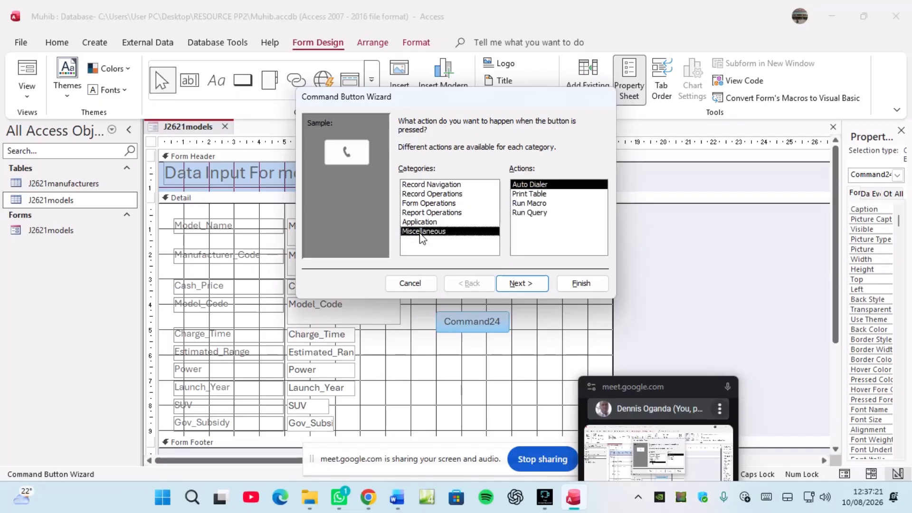
left_click(424, 213)
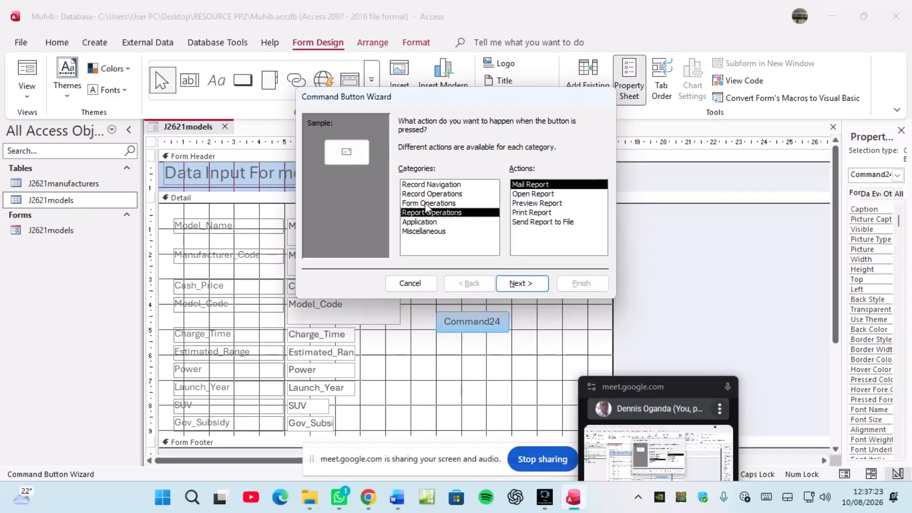
left_click(426, 204)
left_click(524, 194)
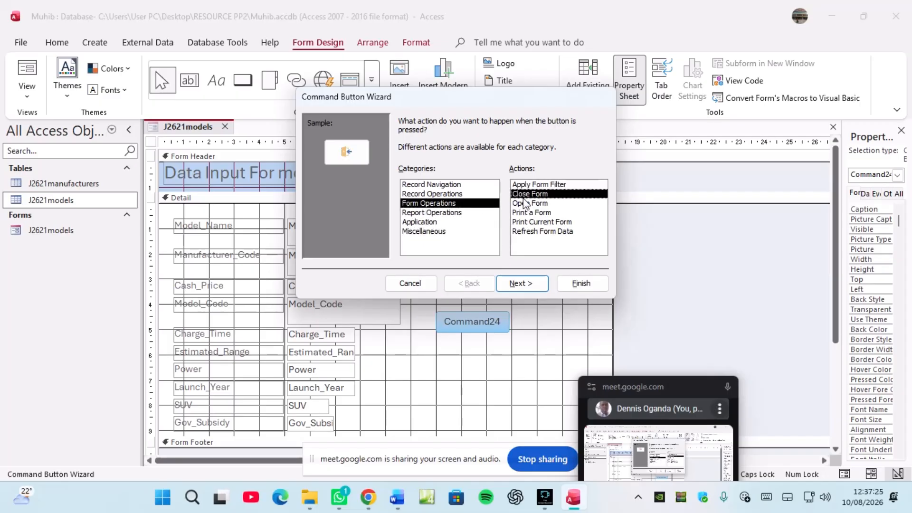
left_click(527, 285)
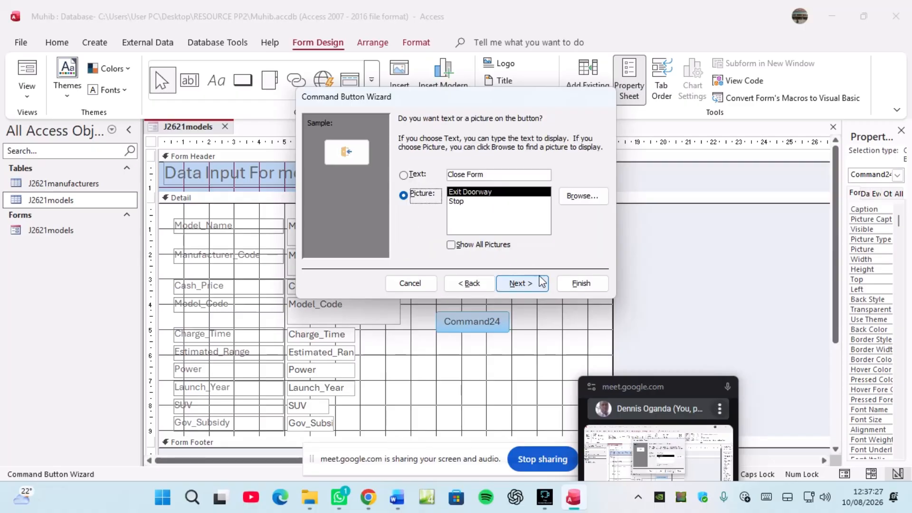
Step: Finish the Close Form button with a text caption and switch to Form View
left_click(410, 177)
left_click(580, 283)
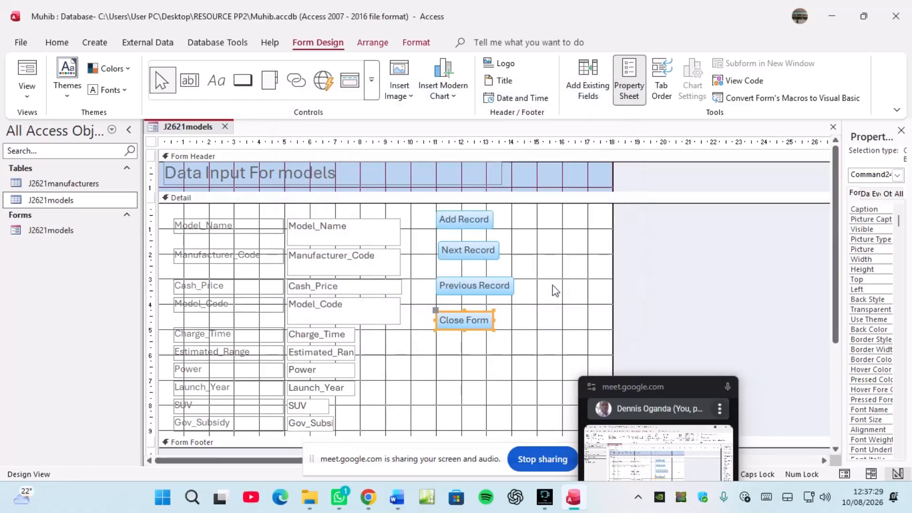
right_click(198, 130)
left_click(199, 136)
right_click(198, 131)
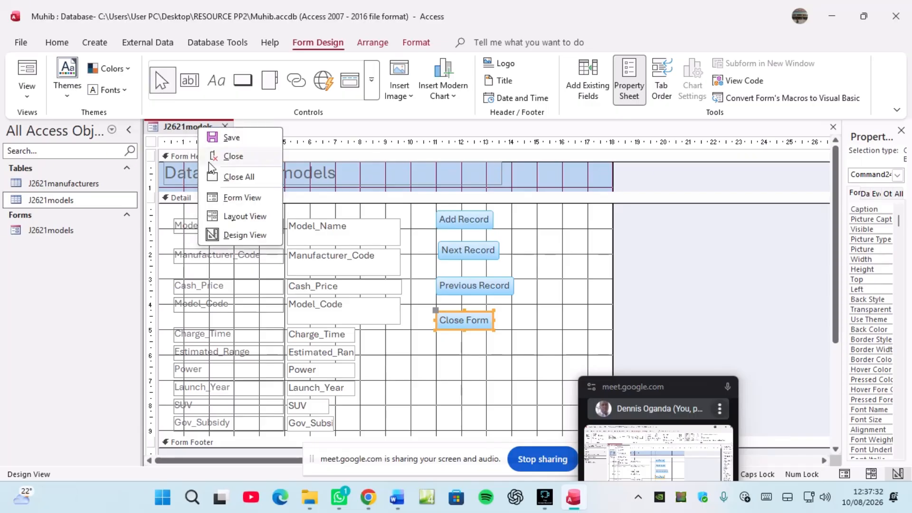
left_click(244, 199)
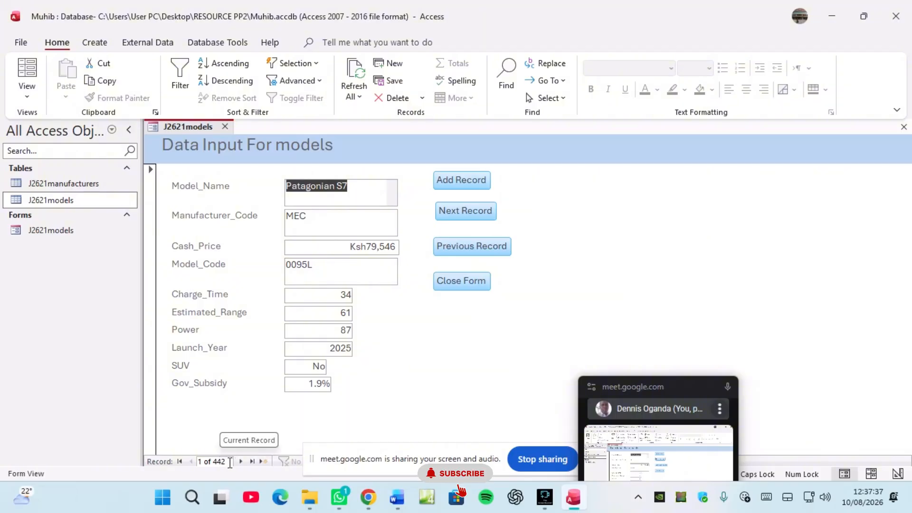
Step: Test Previous and Next Record up to record 4, then close the form with Close Form
left_click(453, 249)
left_click(455, 202)
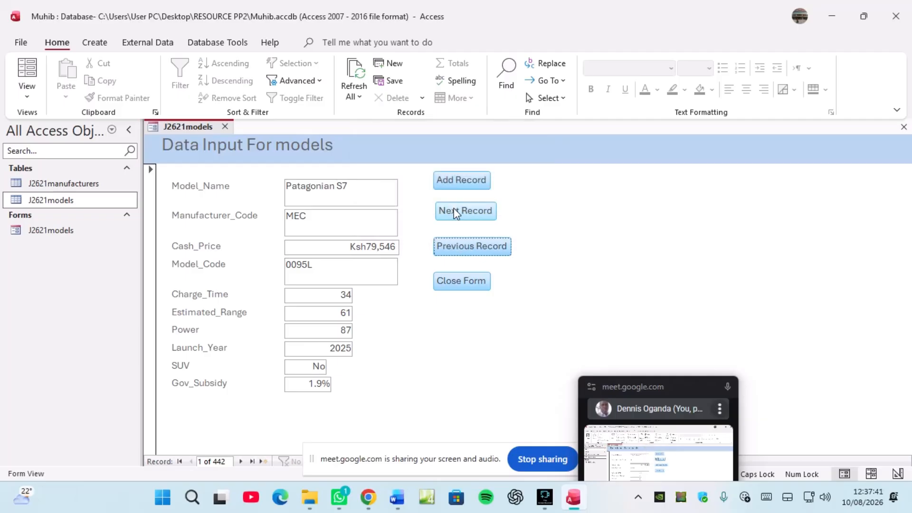
left_click(455, 214)
left_click(455, 214)
left_click(454, 214)
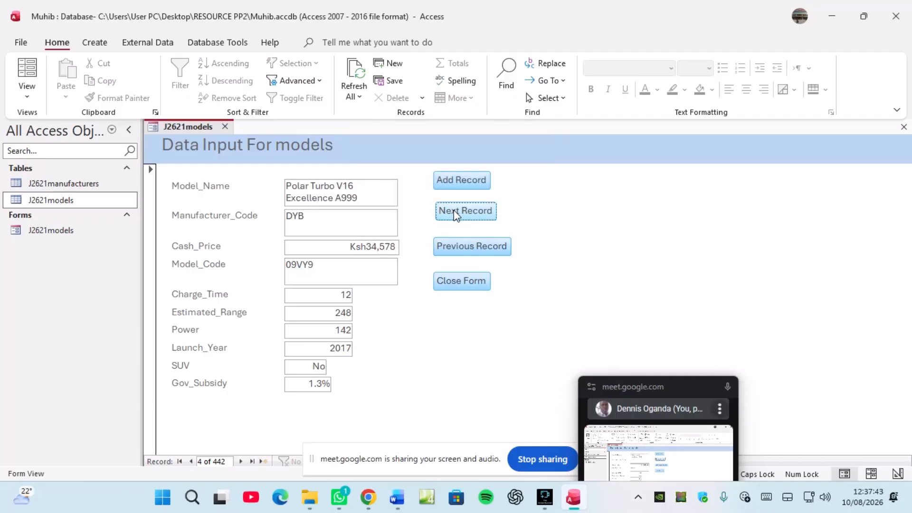
left_click(457, 284)
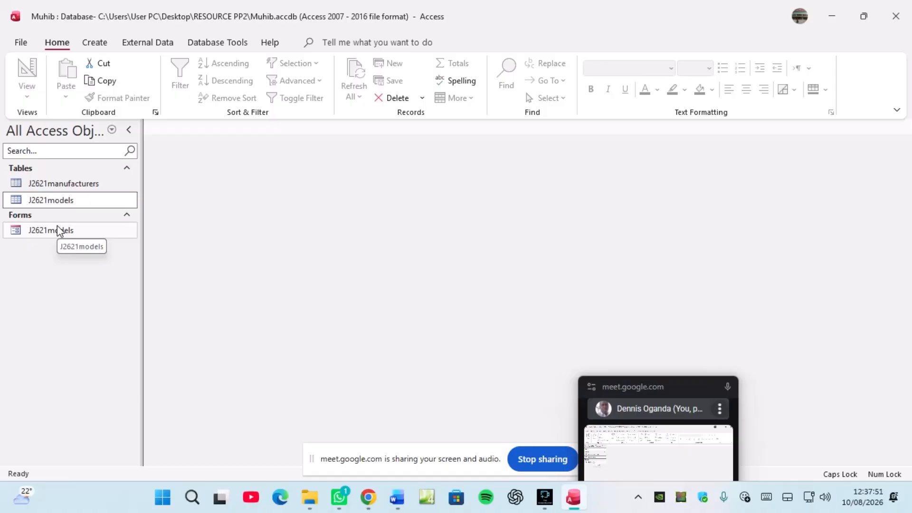
Step: Open access.pdf in Chrome and read question 18's Fastest Charging Electric Vehicles report requirements
left_click(369, 499)
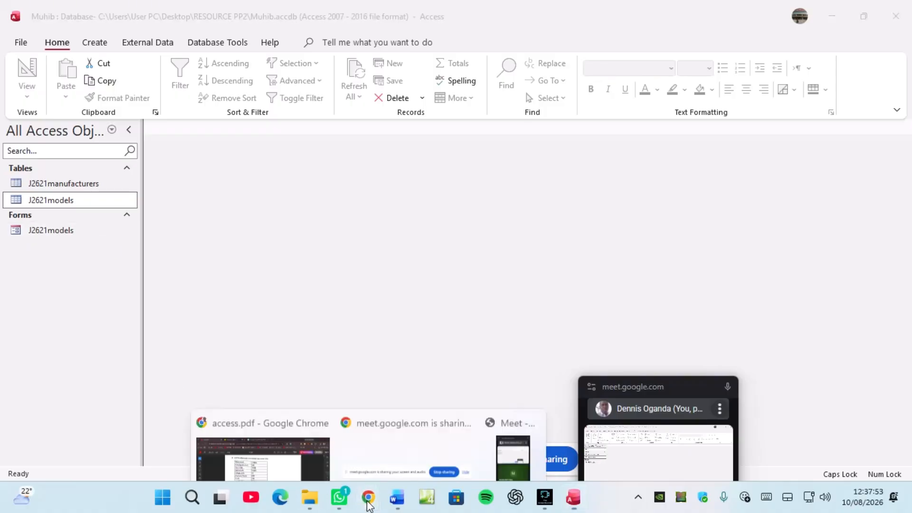
left_click(291, 441)
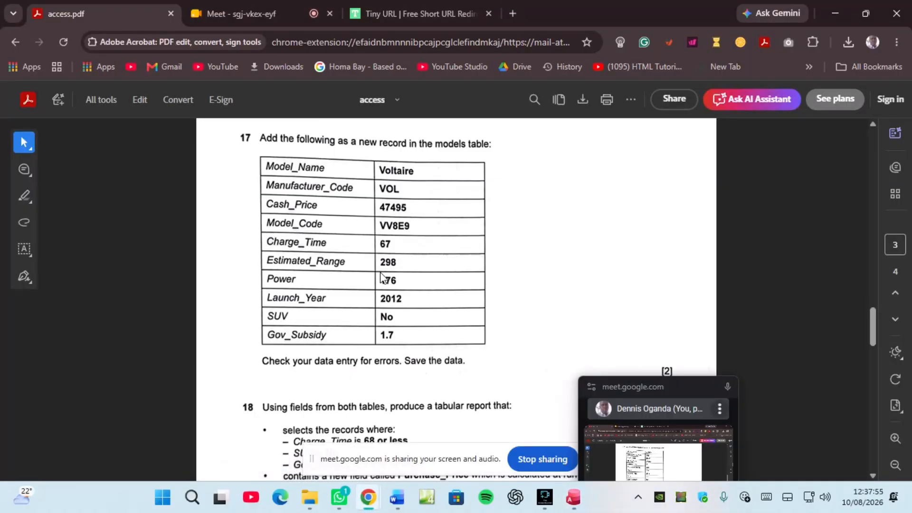
scroll(475, 290, "down", 2)
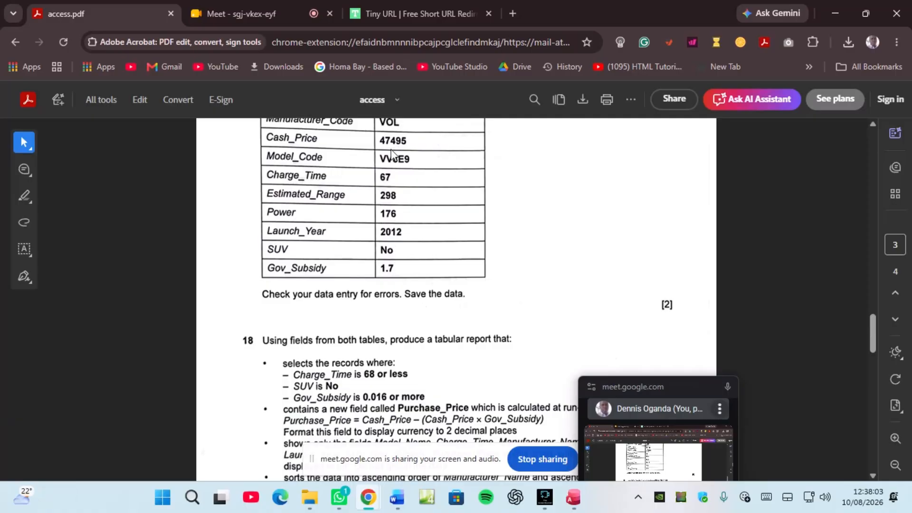
scroll(417, 238, "up", 1)
scroll(408, 232, "down", 4)
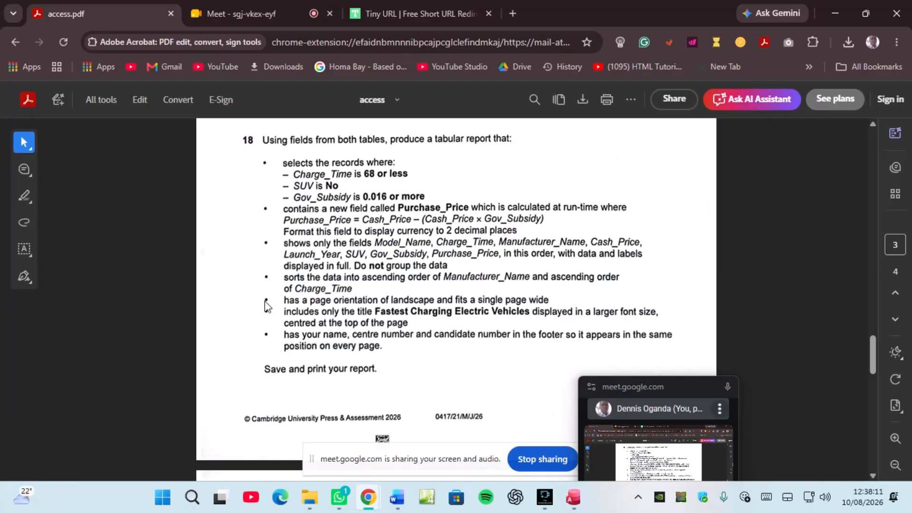
scroll(267, 302, "down", 5)
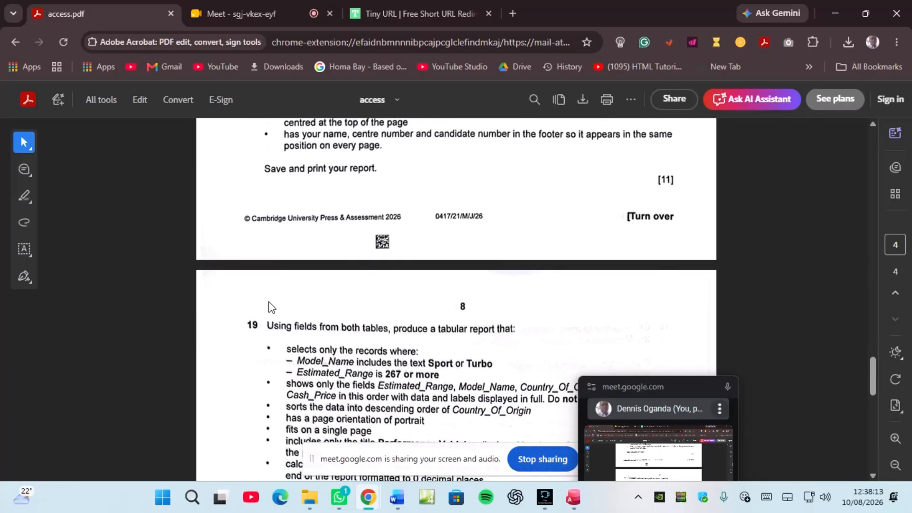
scroll(388, 360, "down", 2)
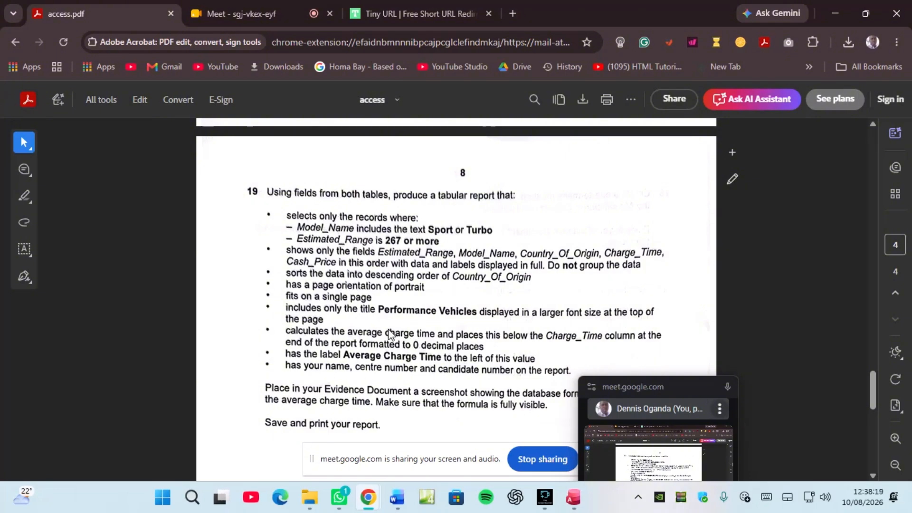
scroll(389, 335, "up", 5)
scroll(390, 335, "up", 2)
scroll(390, 335, "up", 8)
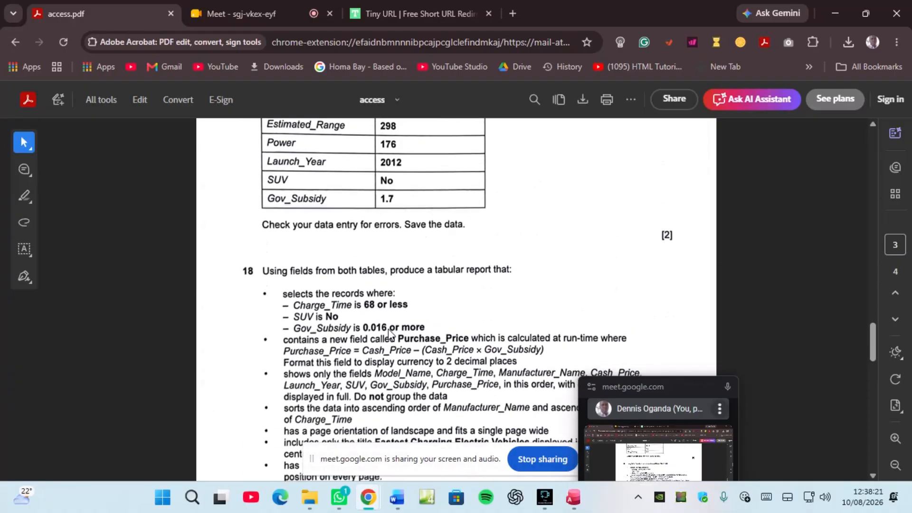
scroll(390, 335, "down", 6)
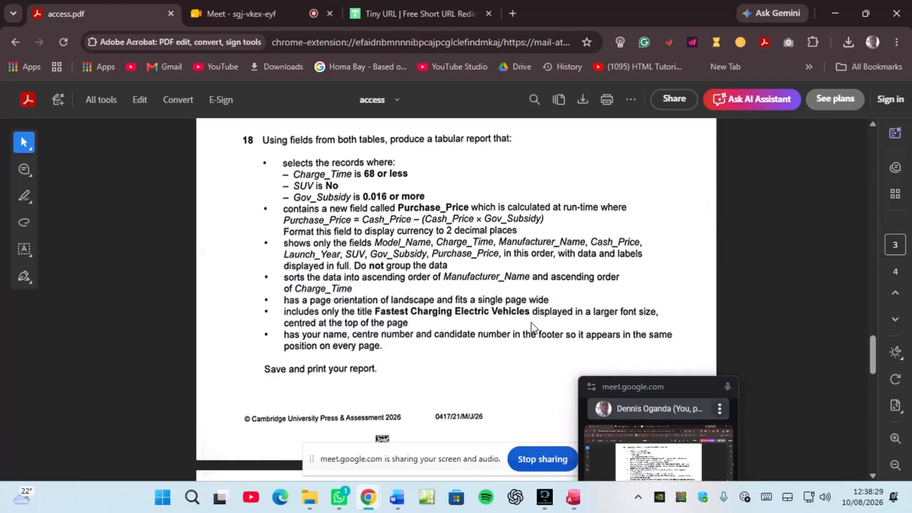
scroll(531, 323, "down", 4)
scroll(530, 323, "down", 3)
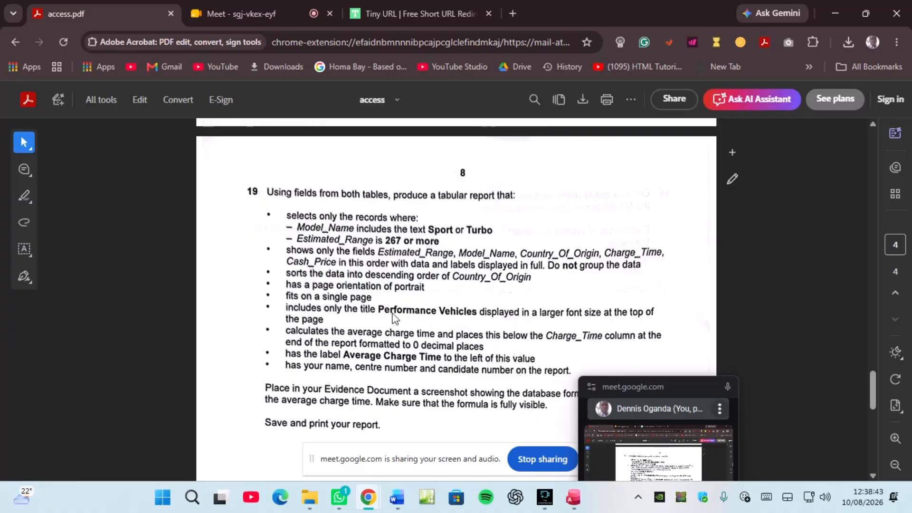
scroll(394, 318, "down", 3)
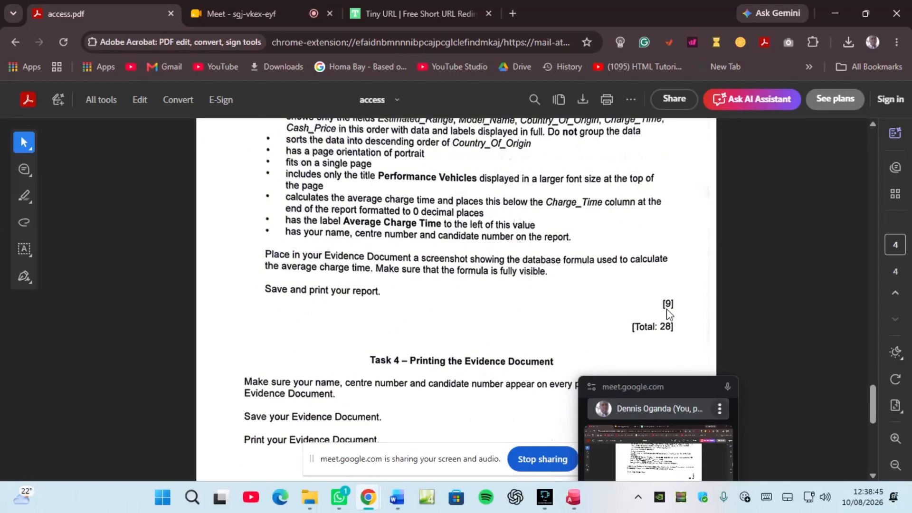
scroll(491, 266, "up", 10)
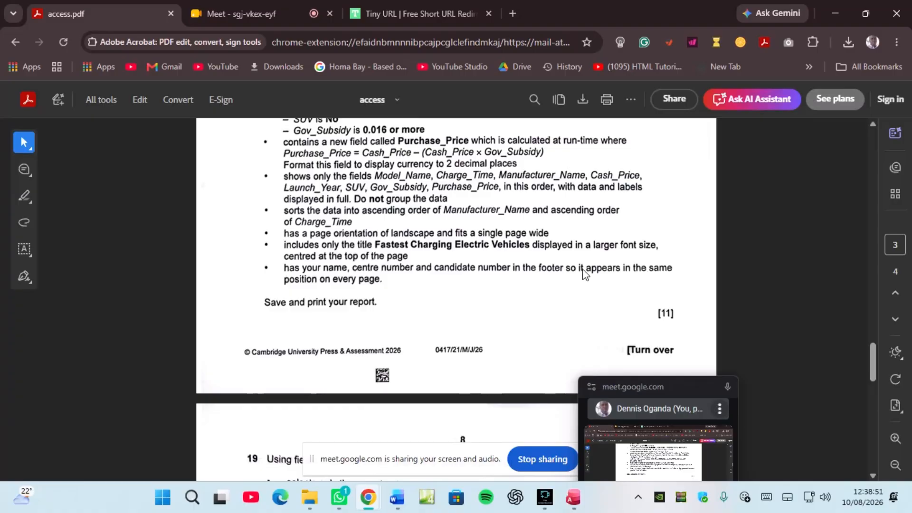
scroll(585, 272, "up", 2)
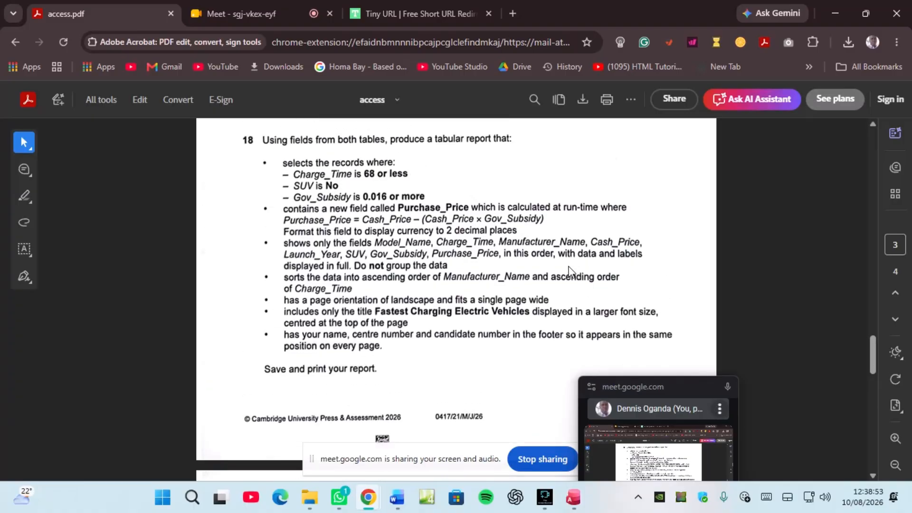
scroll(396, 245, "up", 4)
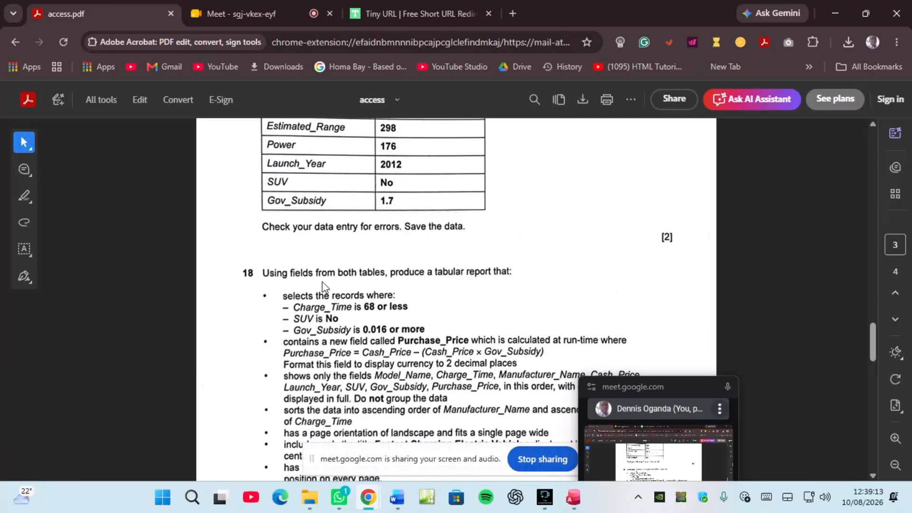
scroll(322, 282, "down", 3)
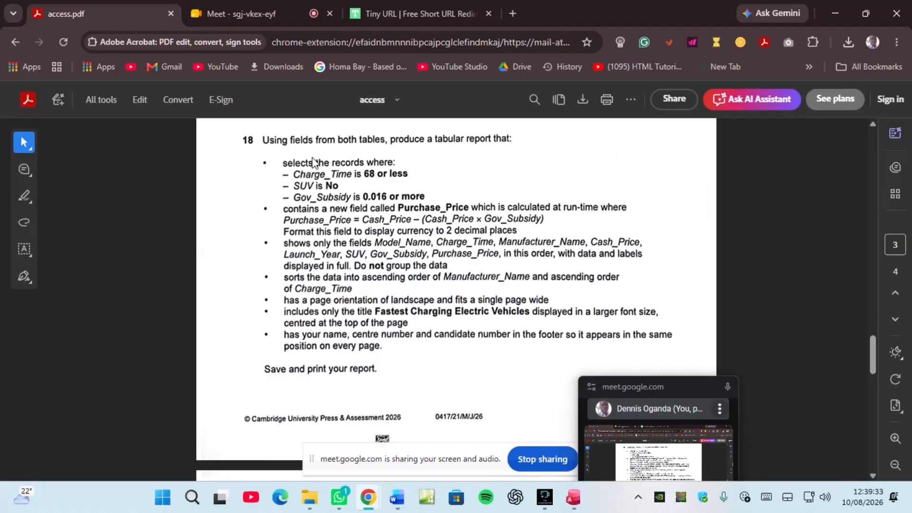
Step: Create a design-view query with J2621manufacturers and J2621models, enlarging both table boxes to show all fields
left_click(573, 499)
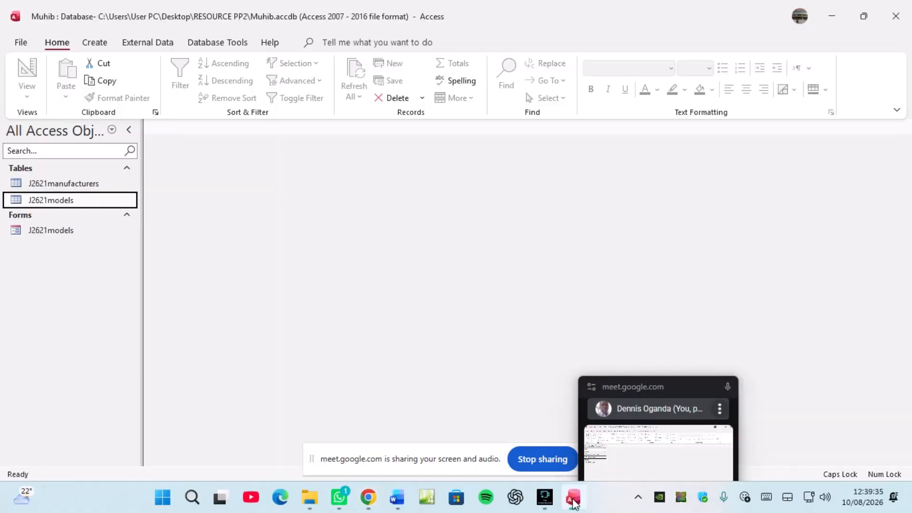
left_click(99, 44)
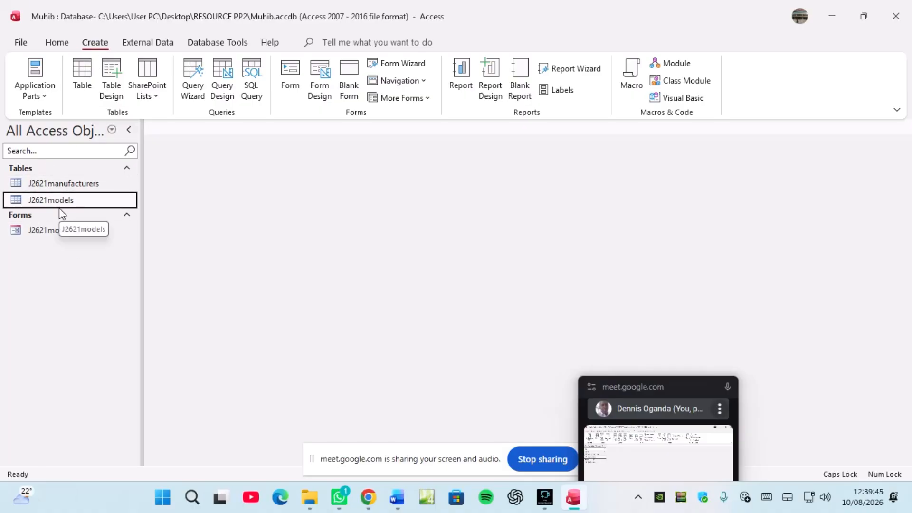
left_click(222, 90)
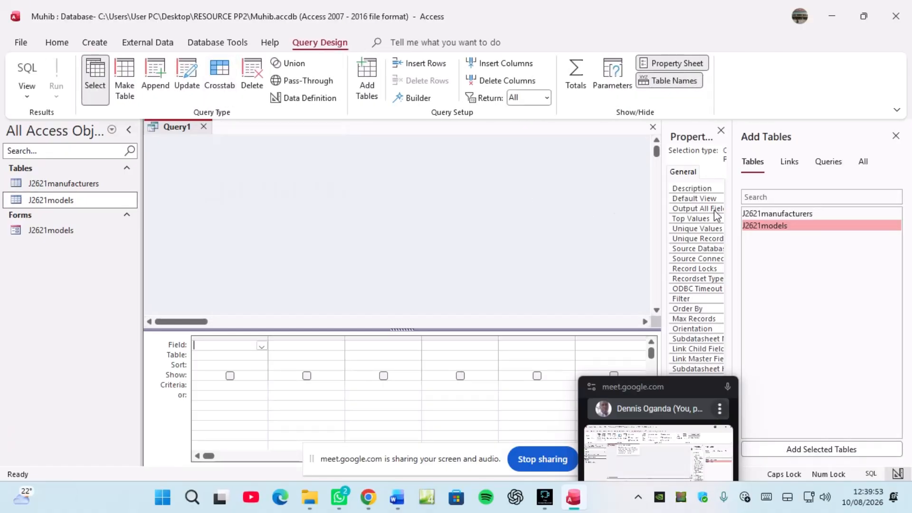
double_click(759, 215)
double_click(762, 225)
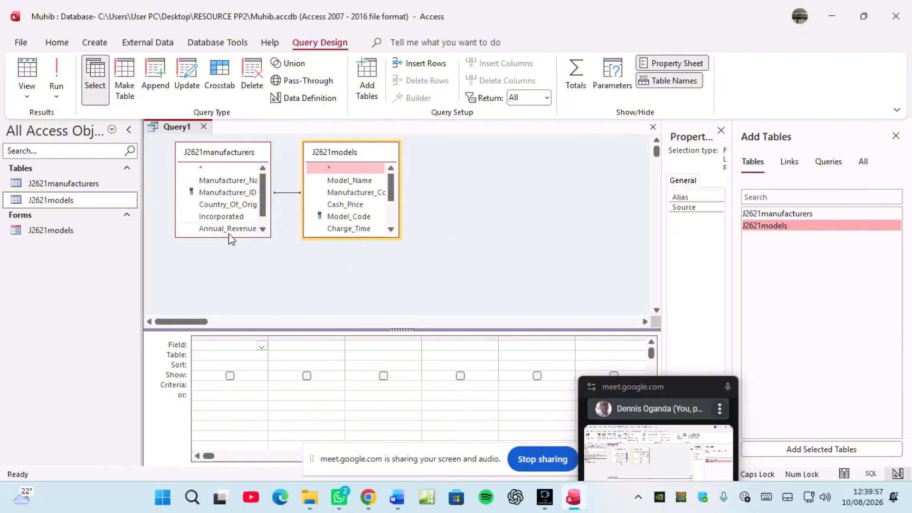
left_click_drag(229, 236, 229, 267)
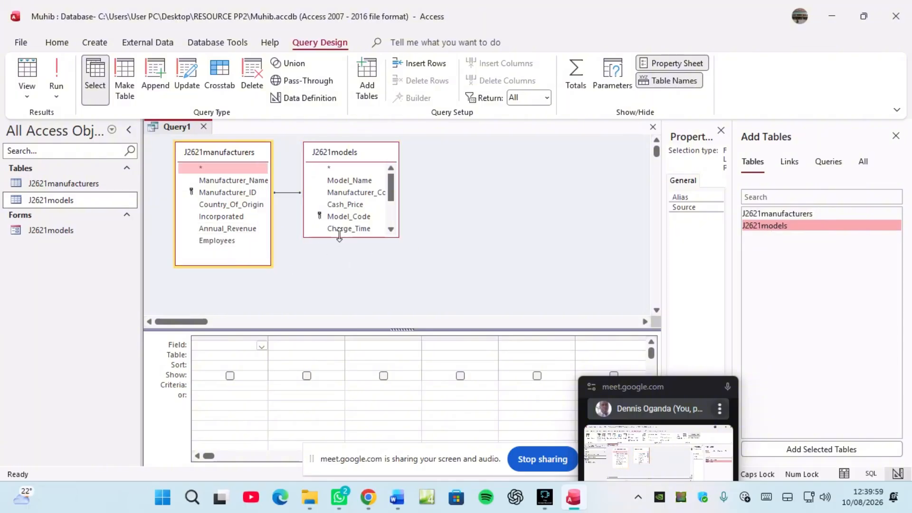
left_click_drag(337, 237, 342, 301)
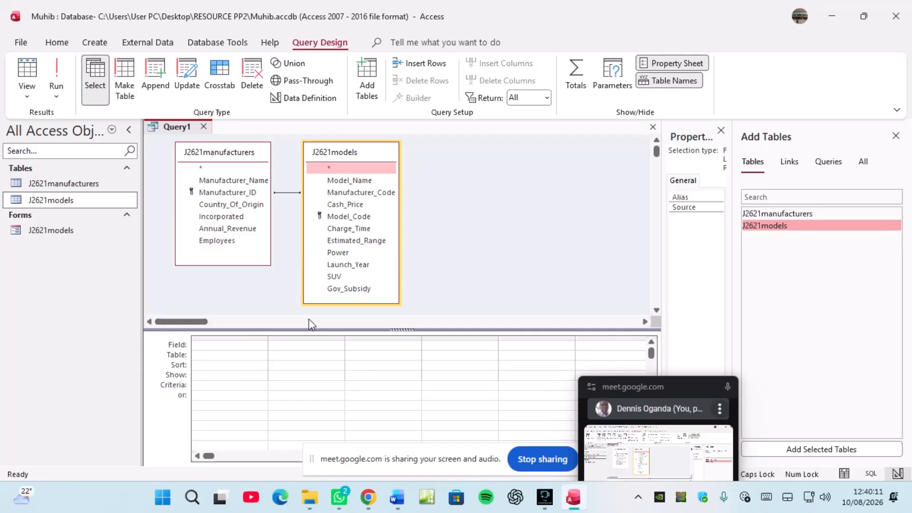
mouse_move(374, 506)
left_click(294, 442)
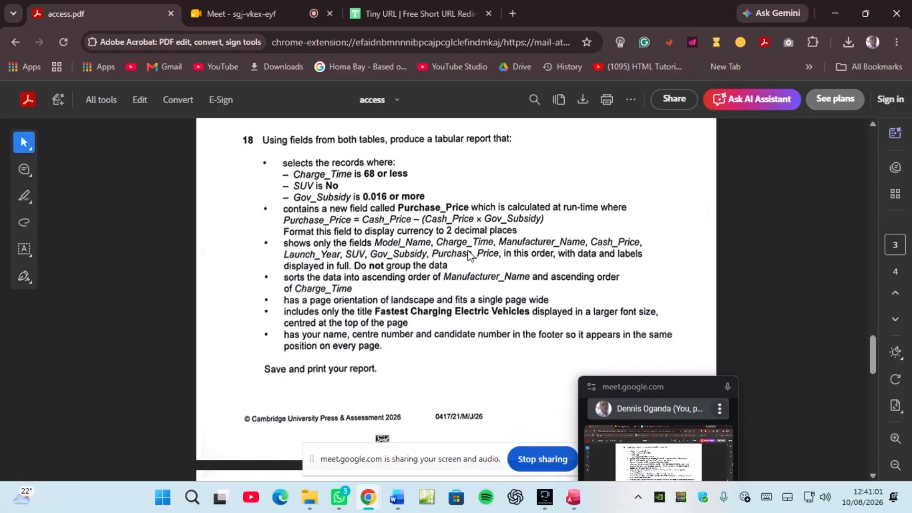
left_click(573, 497)
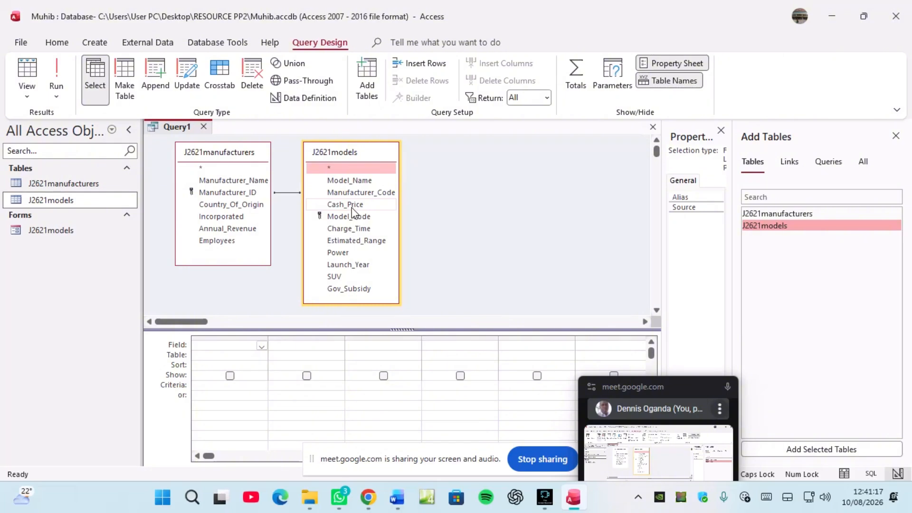
Step: Add Model_Name, Charge_Time and a widened Manufacturer_Name to the grid, then hide the Add Tables pane
double_click(340, 181)
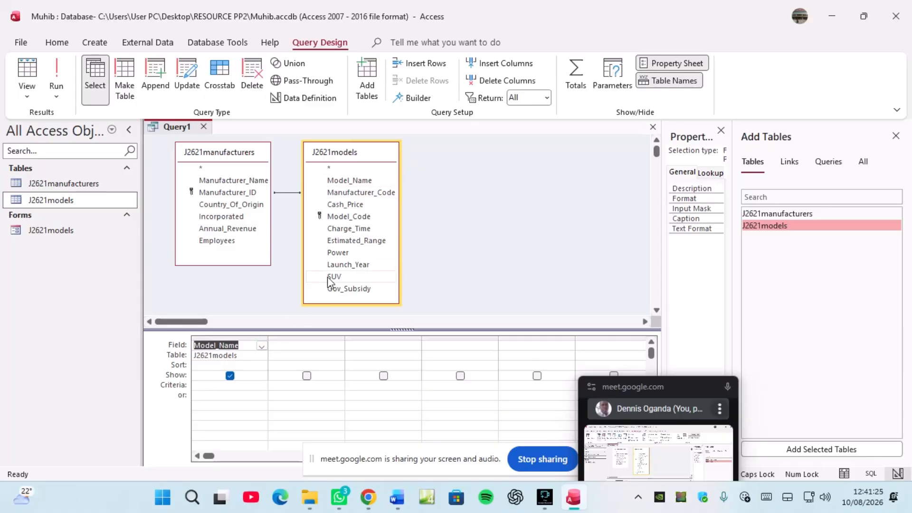
double_click(343, 228)
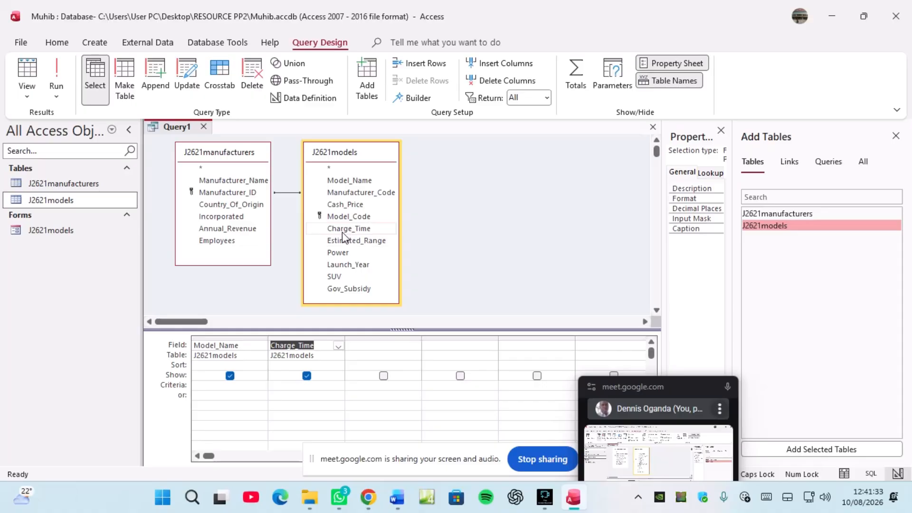
double_click(232, 181)
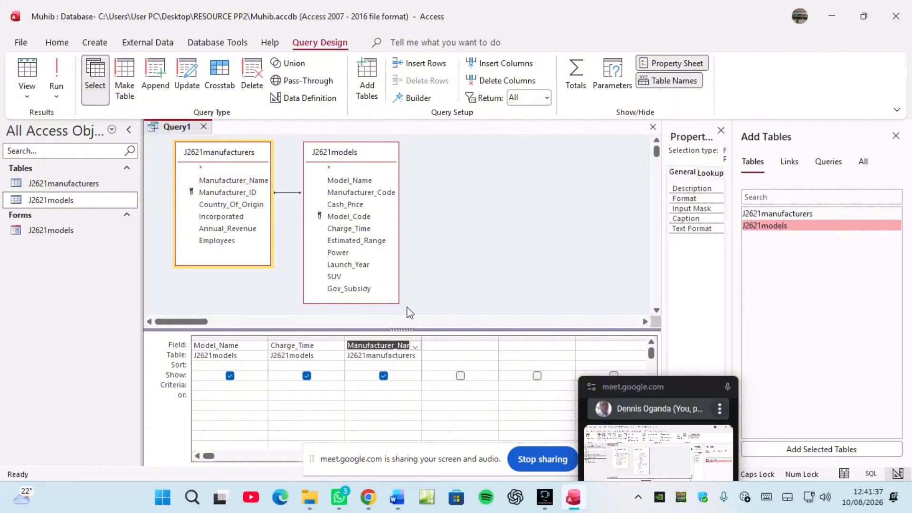
left_click_drag(422, 337, 440, 337)
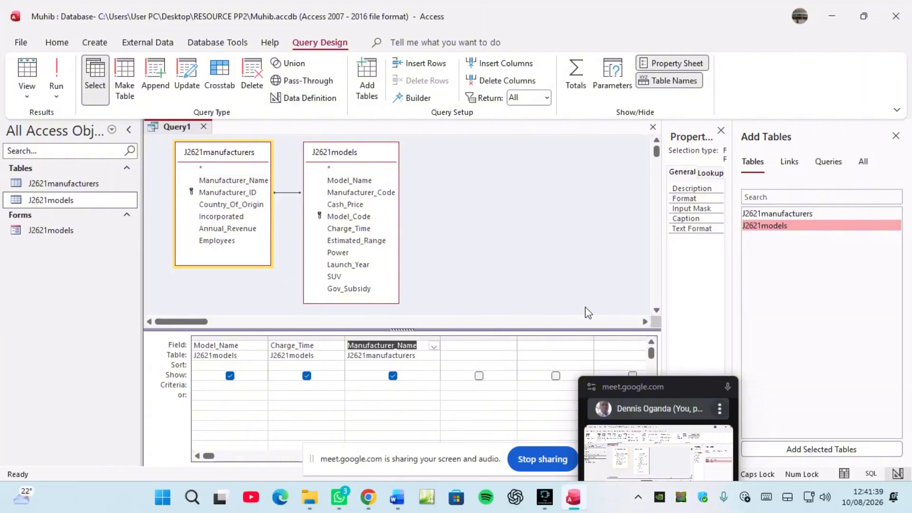
left_click(895, 135)
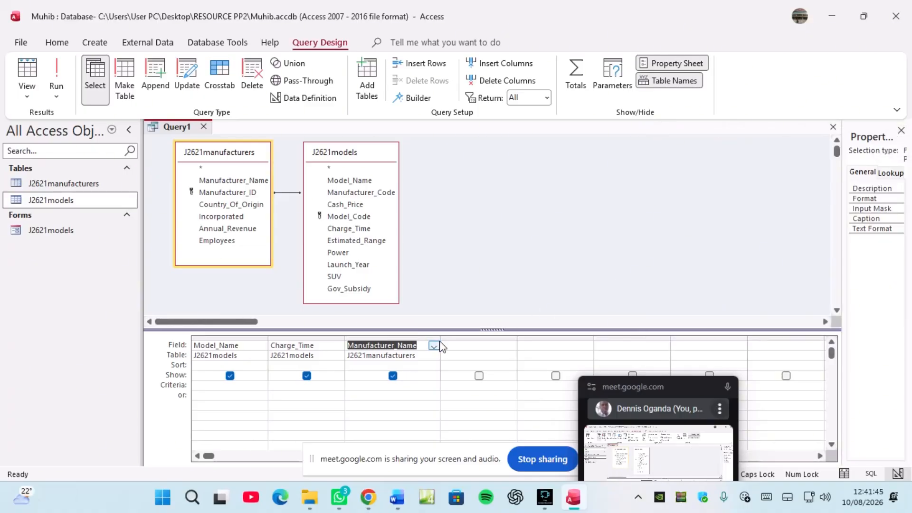
Step: Add Cash_Price, Launch_Year, SUV and Gov_Subsidy to the query grid
left_click(353, 205)
double_click(353, 205)
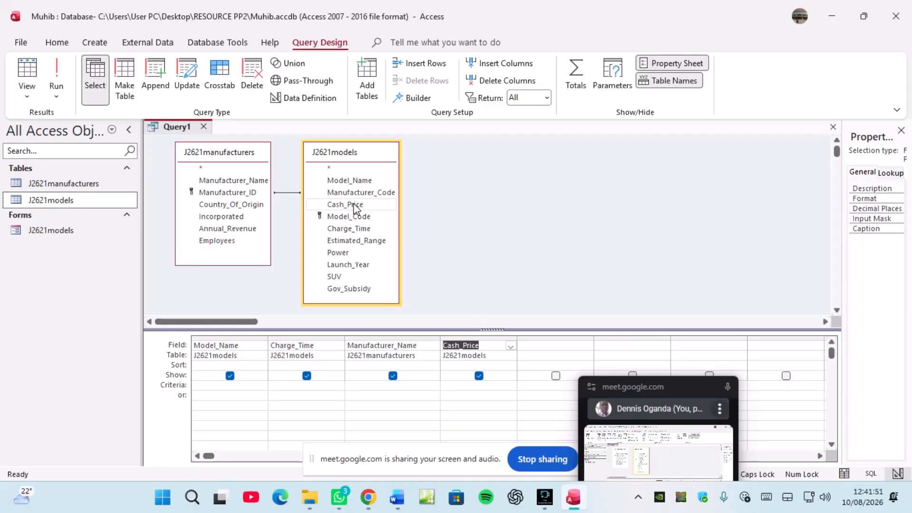
double_click(347, 265)
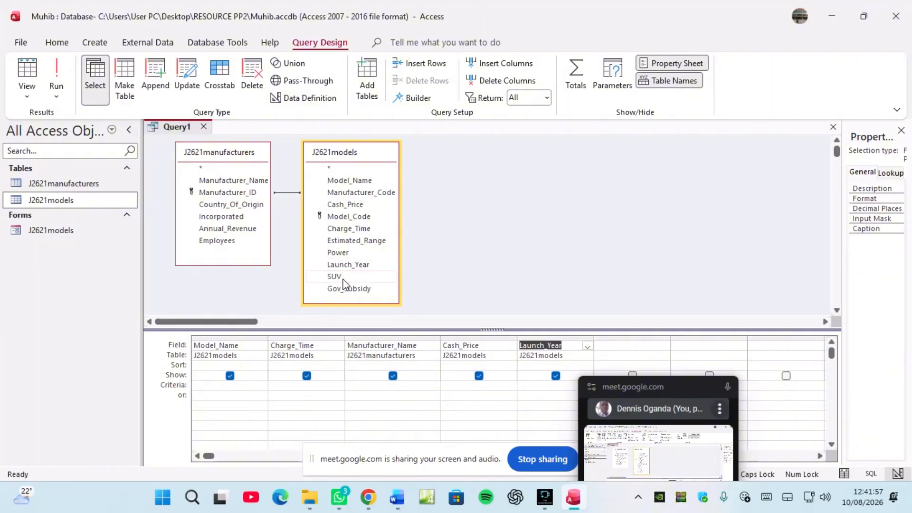
double_click(334, 277)
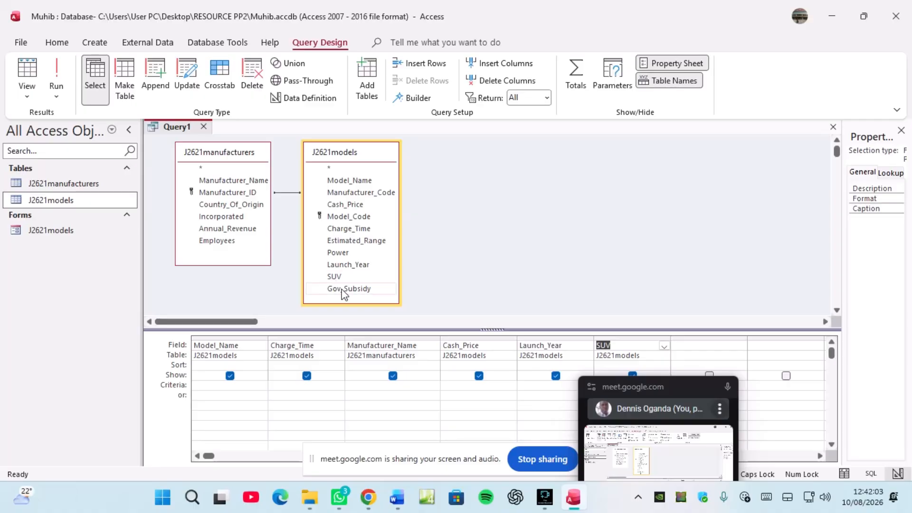
double_click(342, 289)
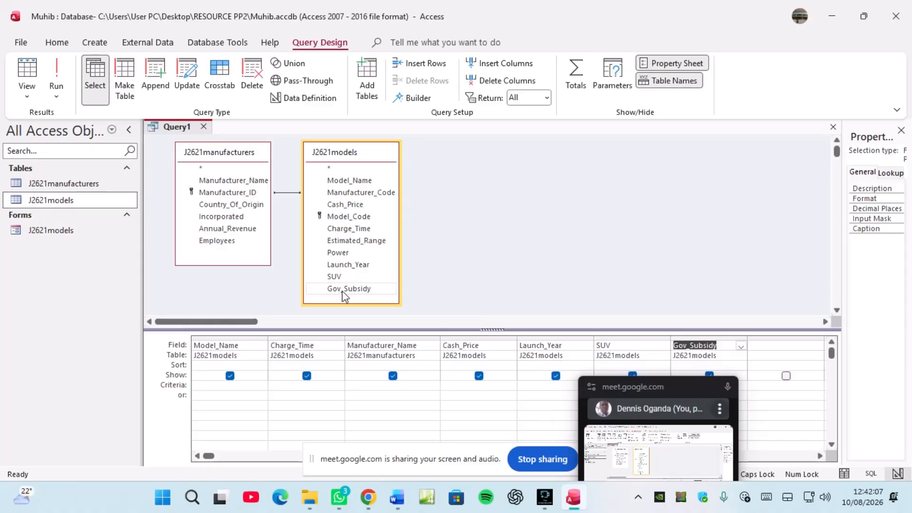
left_click(368, 497)
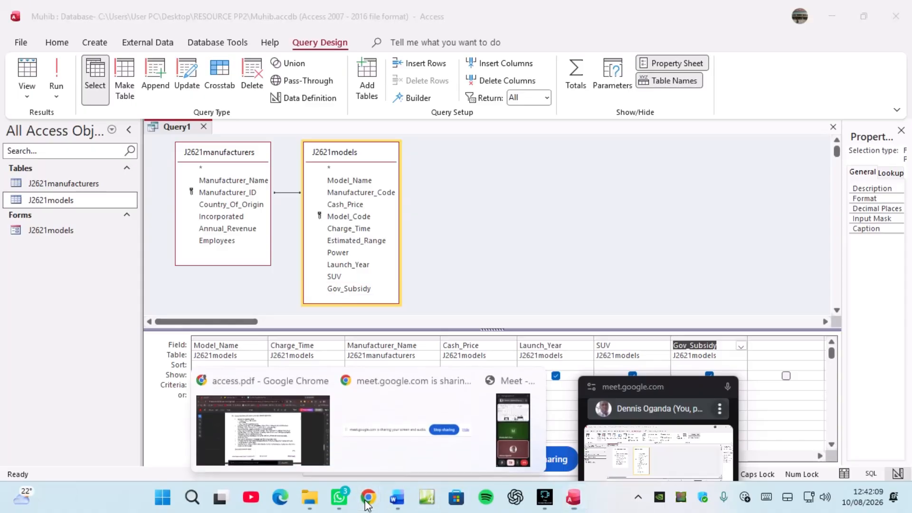
Step: Check the exam PDF, then widen the Manufacturer_Name column to show its full name
left_click(278, 468)
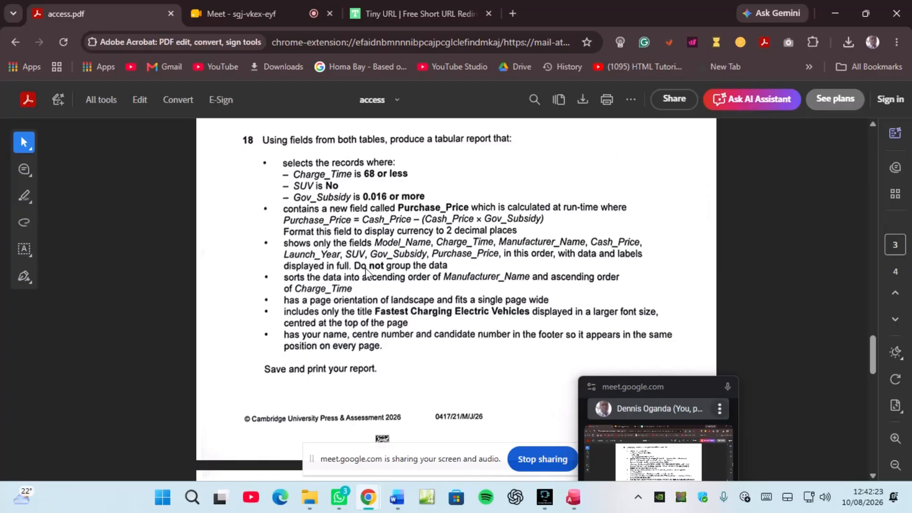
left_click(573, 497)
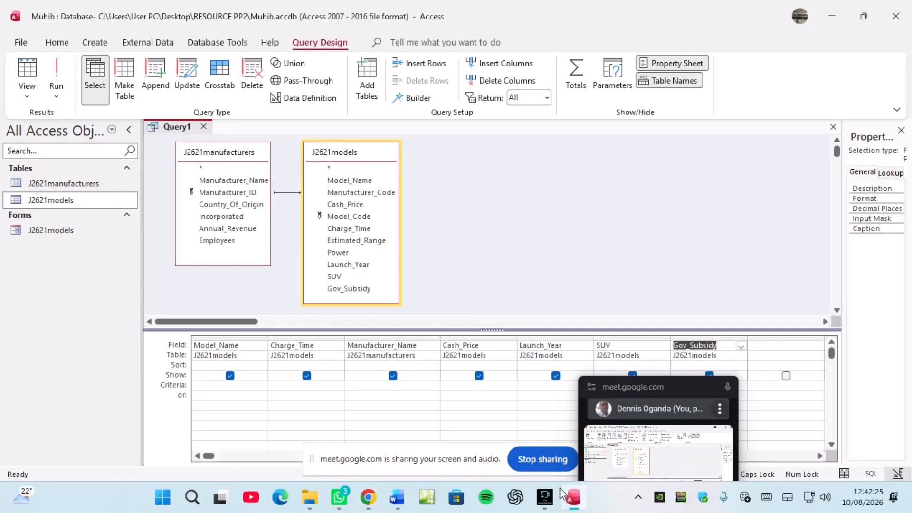
left_click_drag(440, 338, 411, 338)
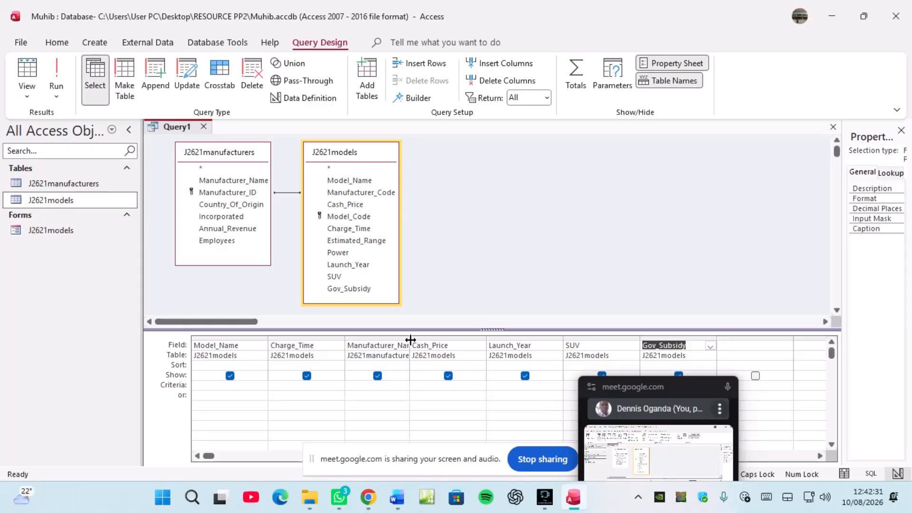
left_click_drag(411, 340, 439, 338)
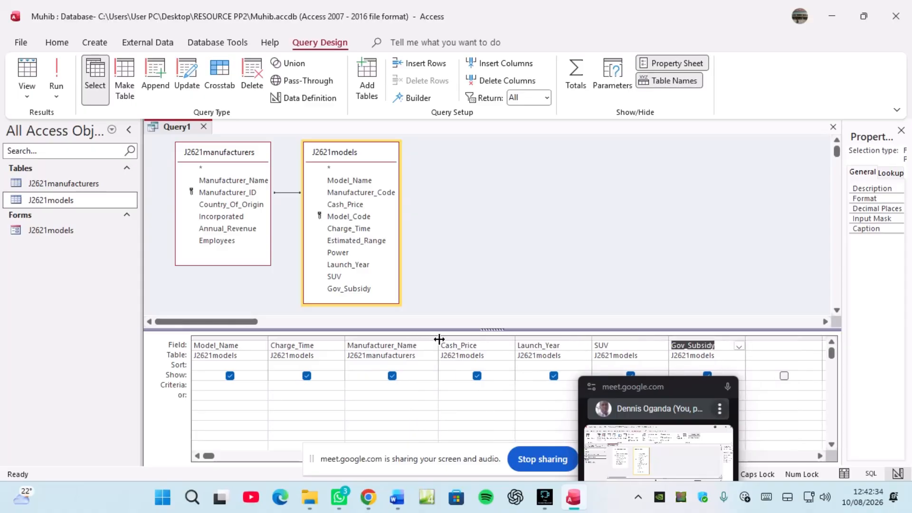
Step: Begin the Purchase_Price field name in the empty column after Gov_Subsidy, correcting the capitalisation
left_click(759, 345)
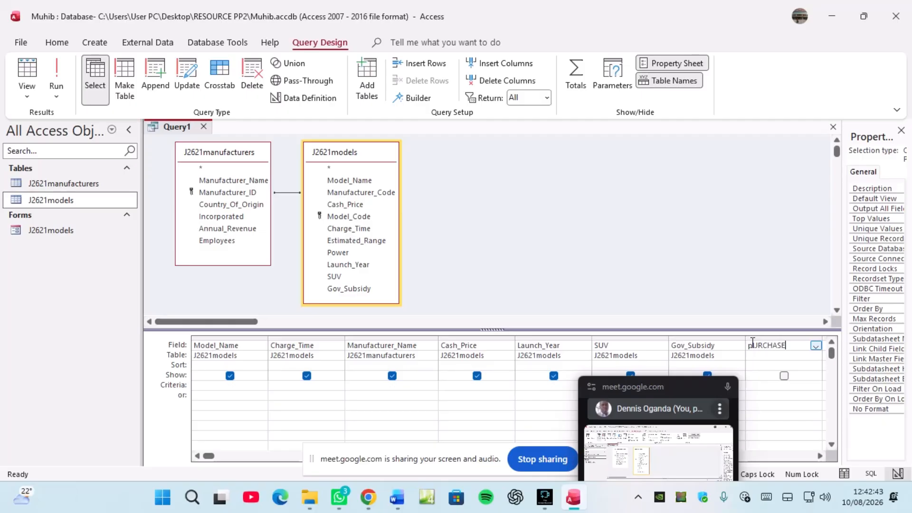
key("BackSpace")
key("BackSpace")
key("BackSpace")
key("BackSpace")
key("BackSpace")
key("Caps_Lock")
type("Purchase_Price")
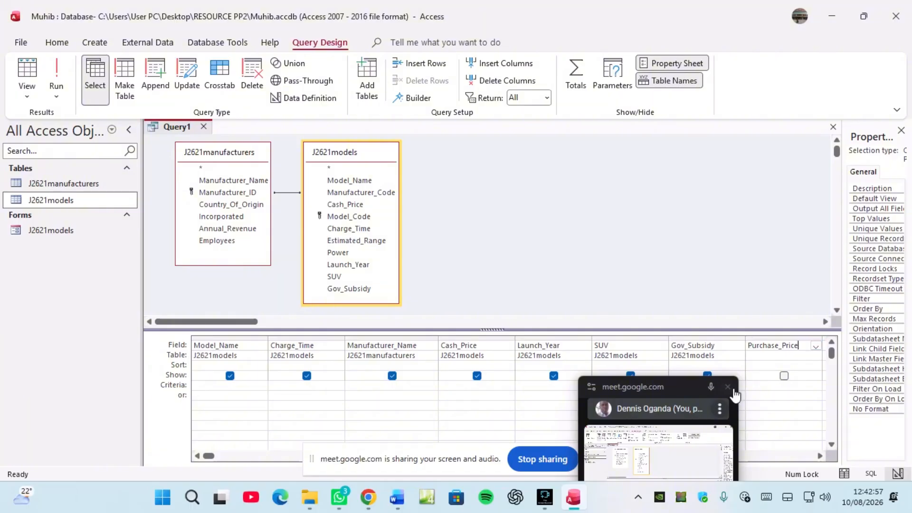
mouse_move(733, 391)
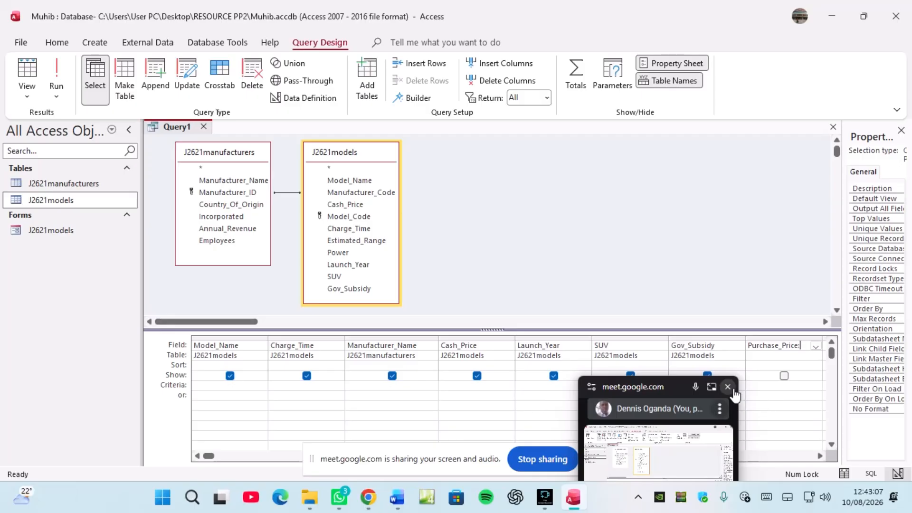
Step: Check the exam question in access.pdf, then bring Query1's design grid back to the front
mouse_move(368, 506)
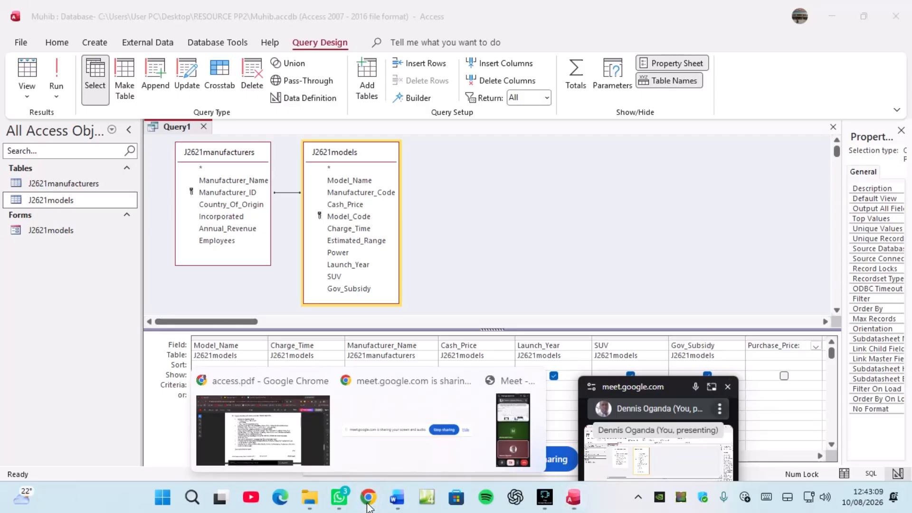
left_click(304, 448)
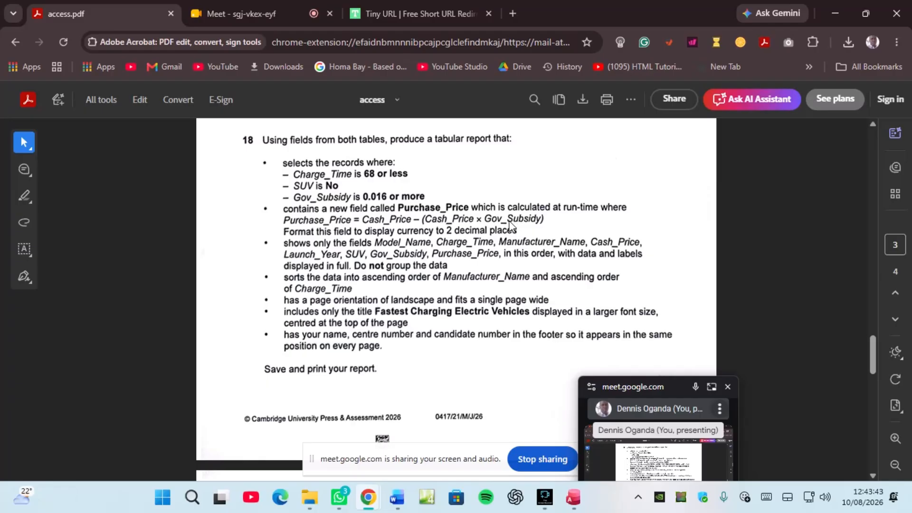
left_click(573, 497)
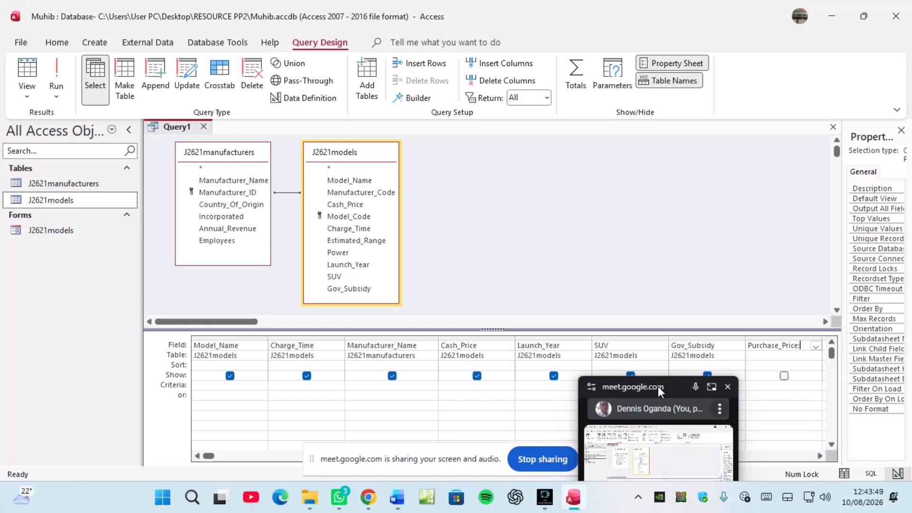
Step: Enter Purchase_Price:Cash_Price in the widened empty Field cell, then return to access.pdf
left_click_drag(657, 386, 70, 384)
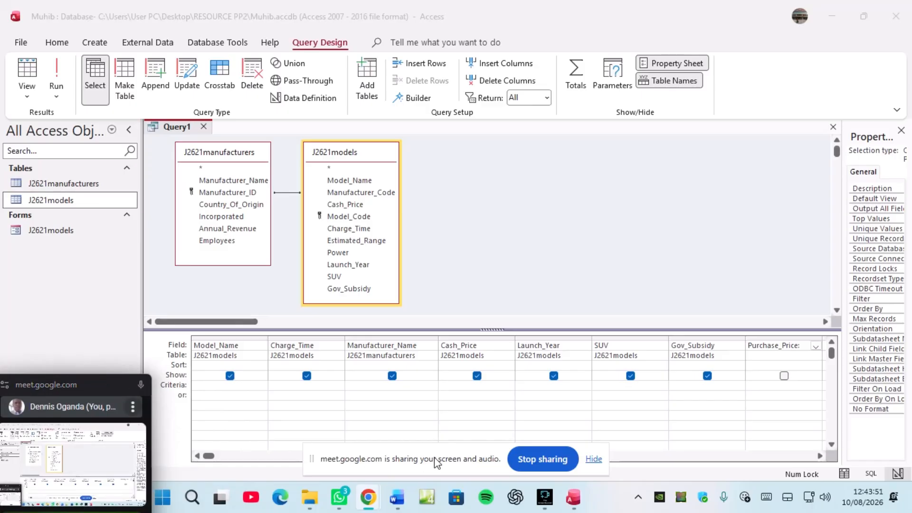
left_click_drag(437, 459, 393, 490)
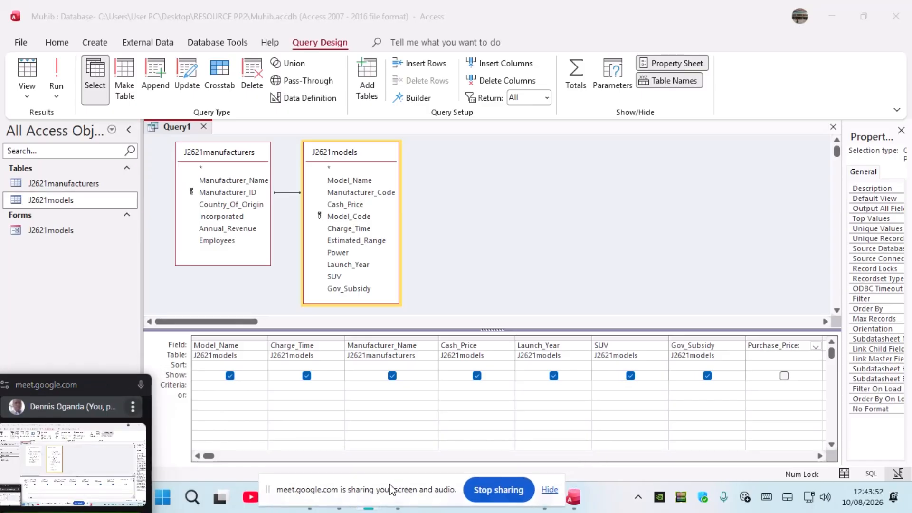
left_click(214, 456)
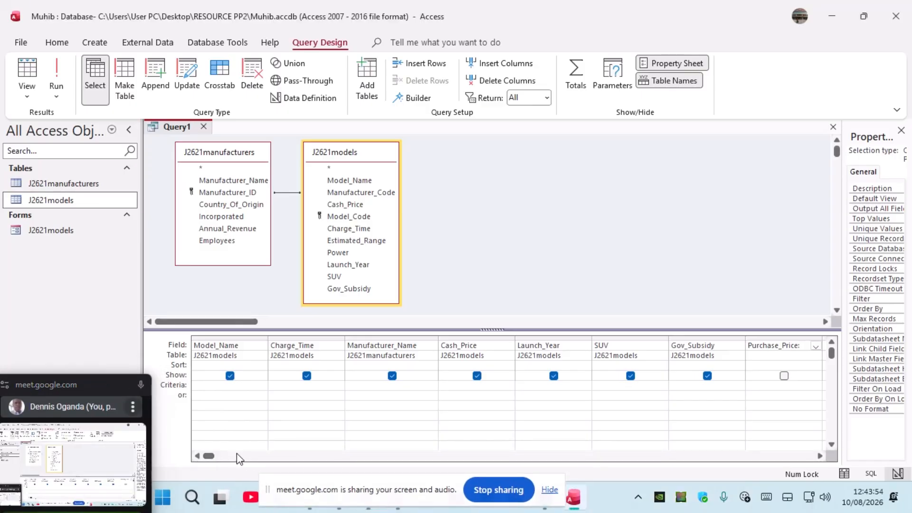
left_click(820, 456)
left_click_drag(744, 339, 801, 342)
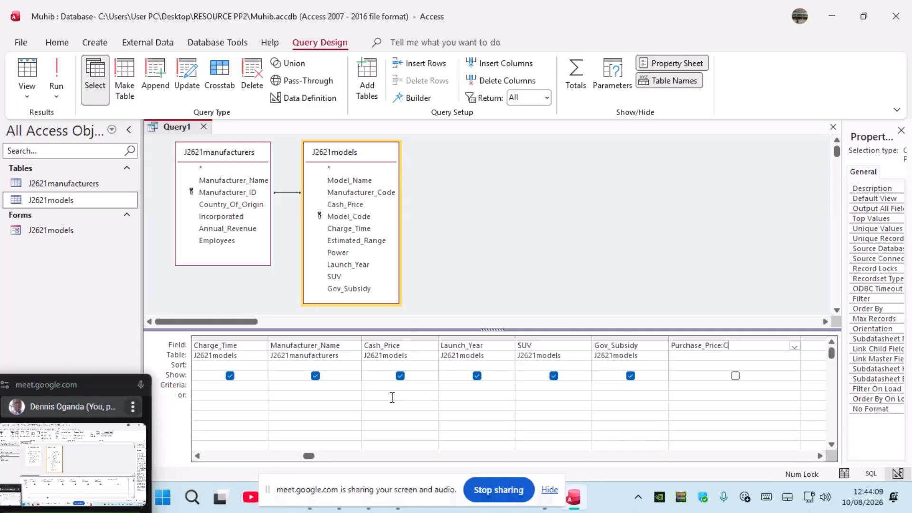
type("ash_Price")
left_click_drag(384, 481, 418, 452)
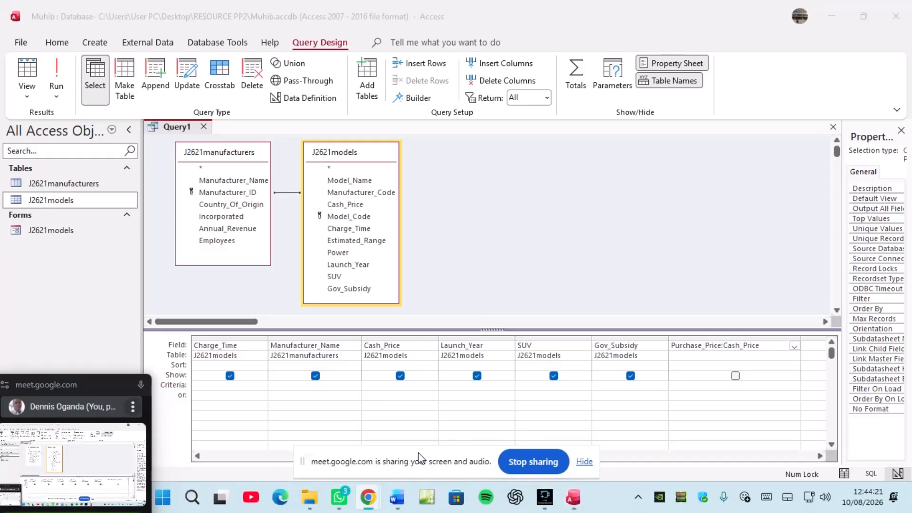
Step: Read question 18's Purchase_Price formula in access.pdf, then return to Query1's design
mouse_move(368, 499)
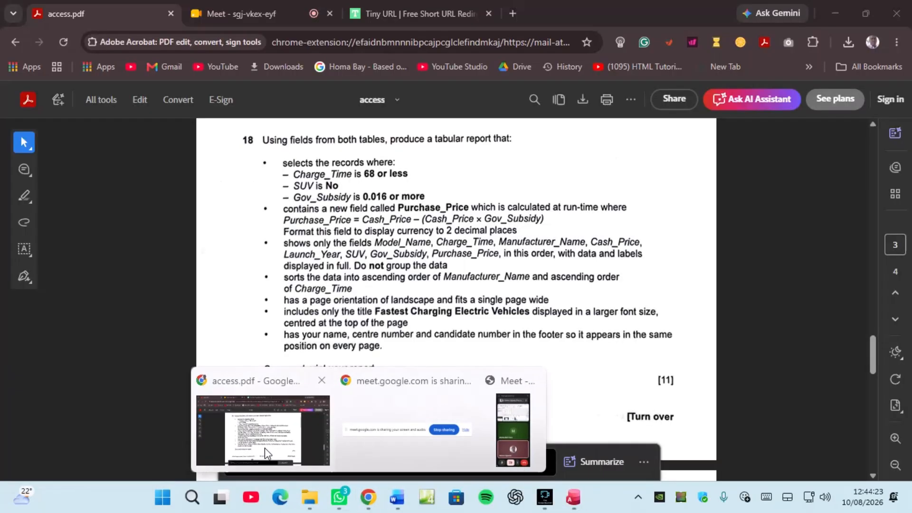
left_click(264, 449)
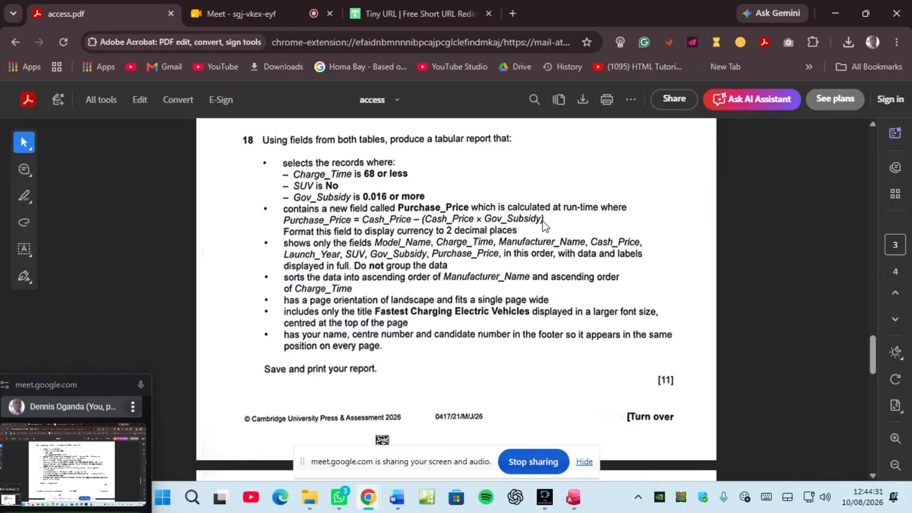
left_click(573, 497)
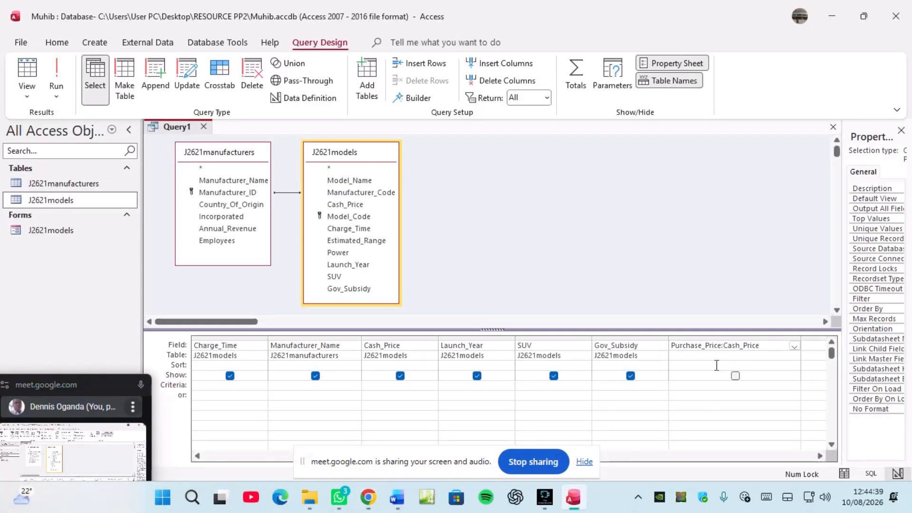
Step: Append -(Cash_Price*Gov_Subsidy to the expression, widening the column, then view access.pdf again
type("-")
type("[")
type("Cash")
type("_Price")
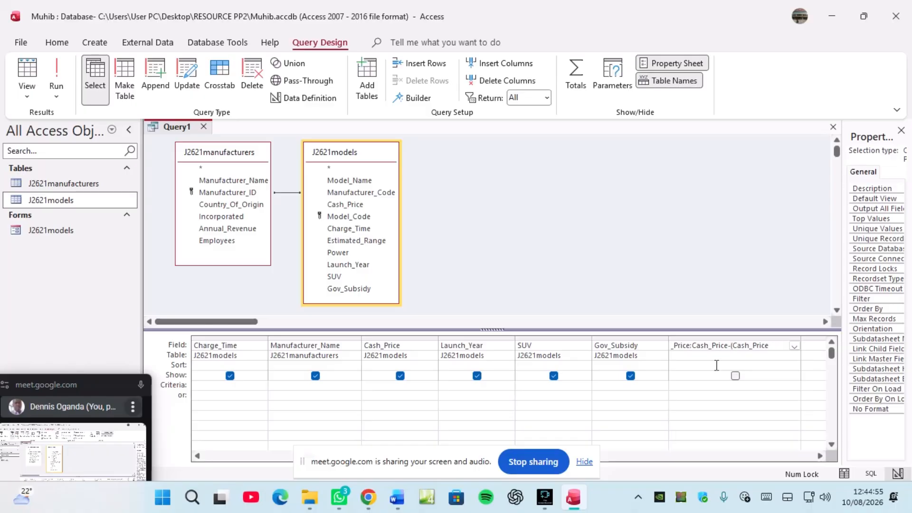
type("*")
type("Gov")
left_click_drag(800, 337, 821, 337)
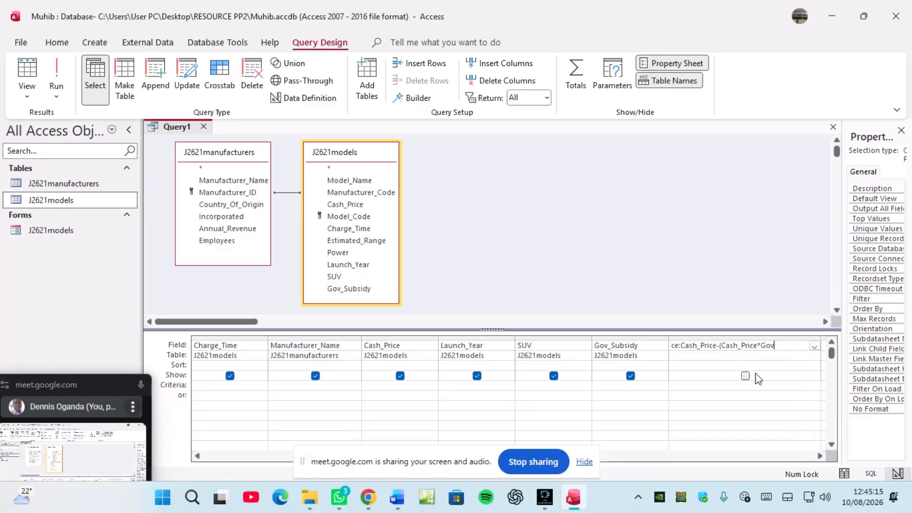
type("_Subsidy")
left_click(363, 503)
left_click(262, 430)
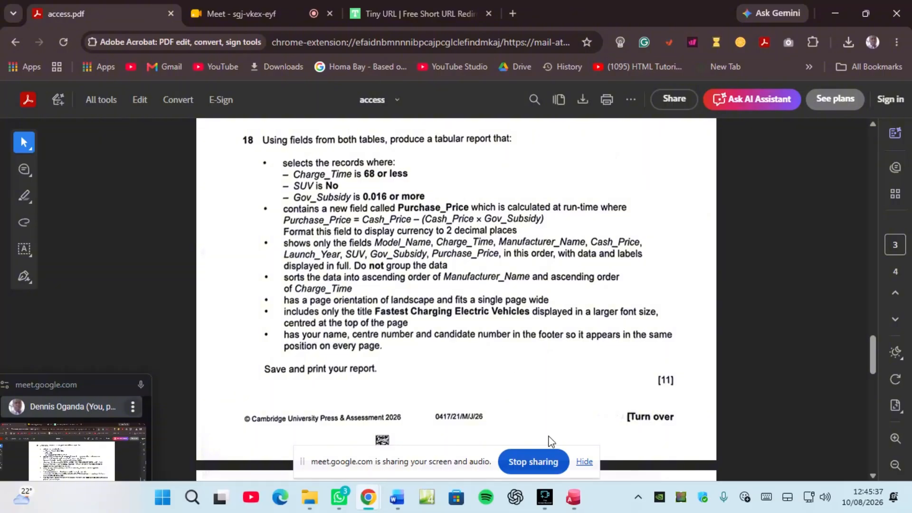
Step: Finish the Purchase_Price expression back in Access and tick its Show checkbox
left_click(576, 502)
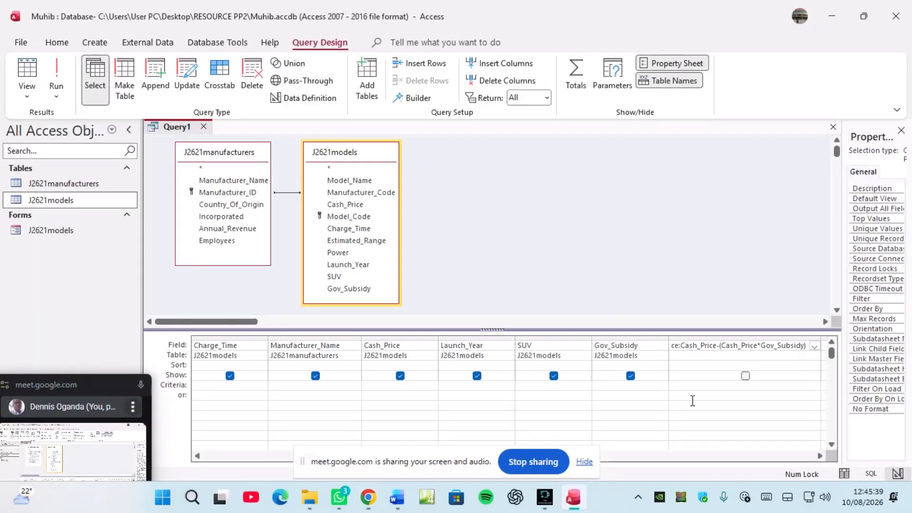
left_click(745, 376)
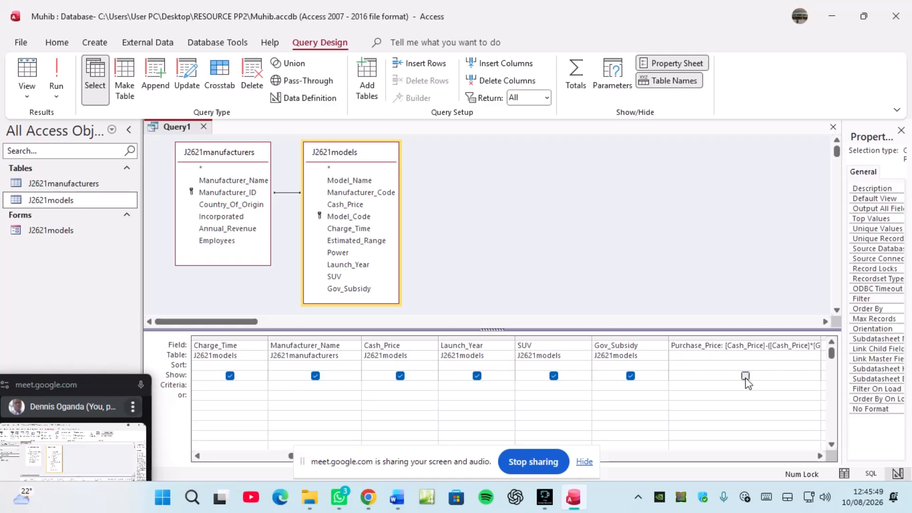
left_click(694, 387)
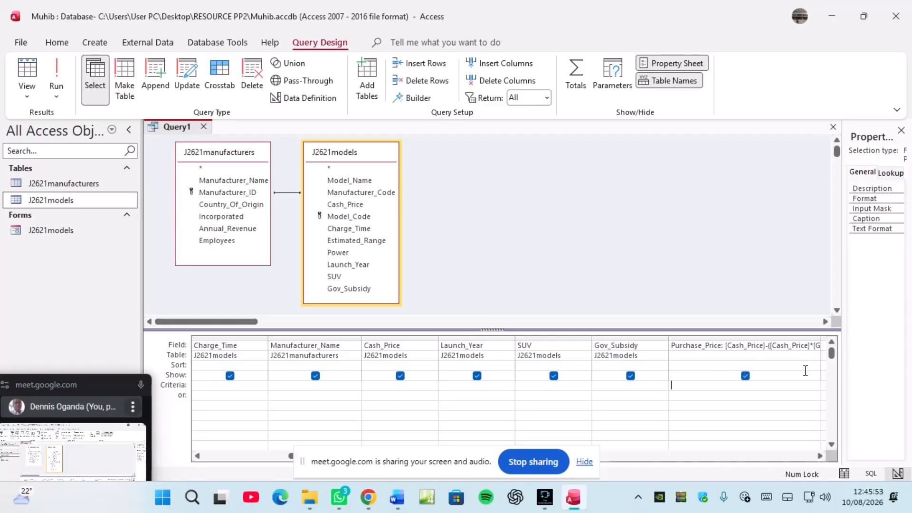
Step: Widen the Purchase_Price column and select the field, toggling the Property Sheet
left_click(818, 456)
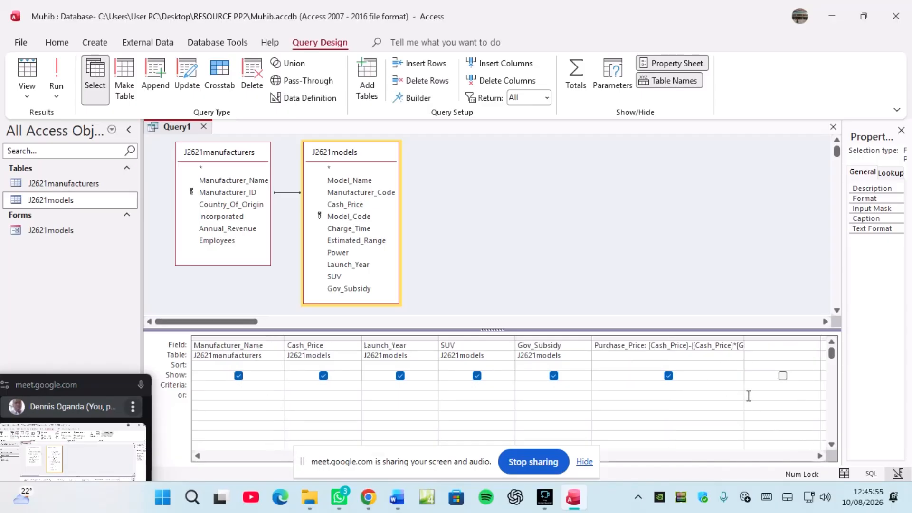
left_click_drag(743, 340, 783, 340)
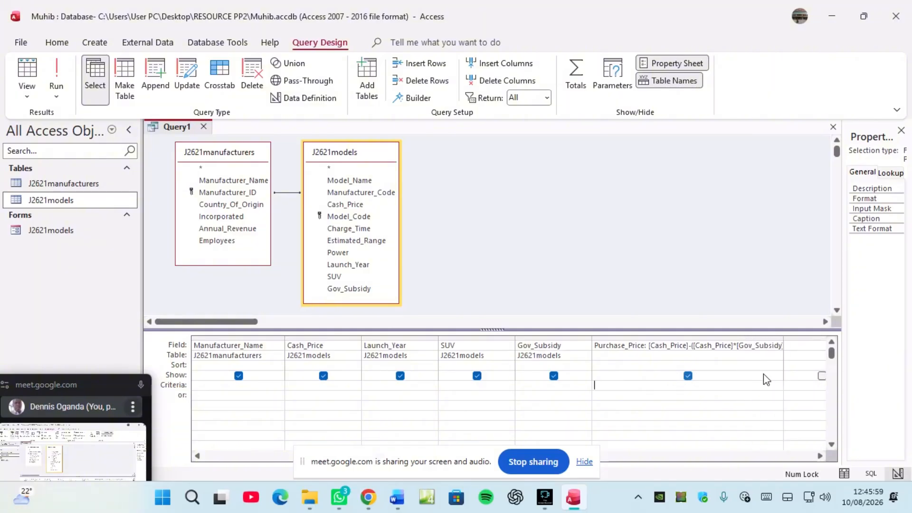
left_click(701, 346)
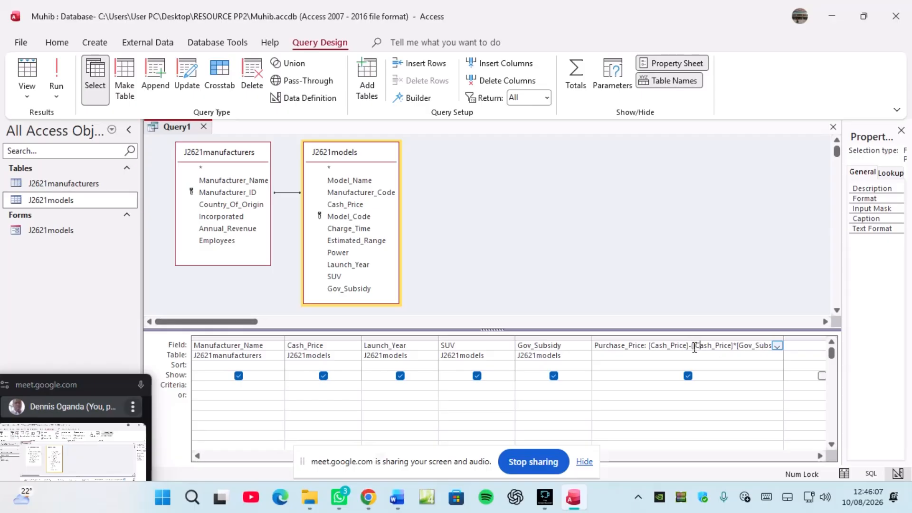
left_click(677, 66)
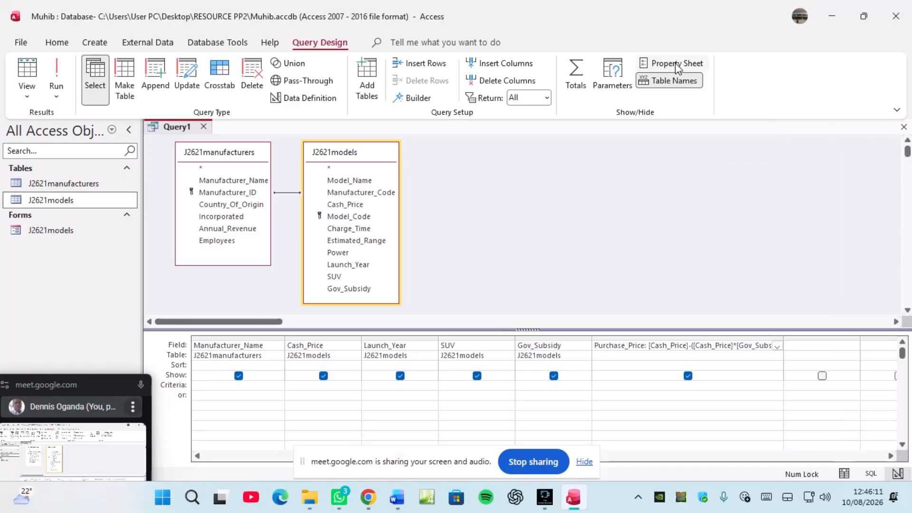
Step: In a widened Property Sheet, set Purchase_Price's Format property to Currency
left_click(678, 66)
left_click_drag(843, 189, 675, 191)
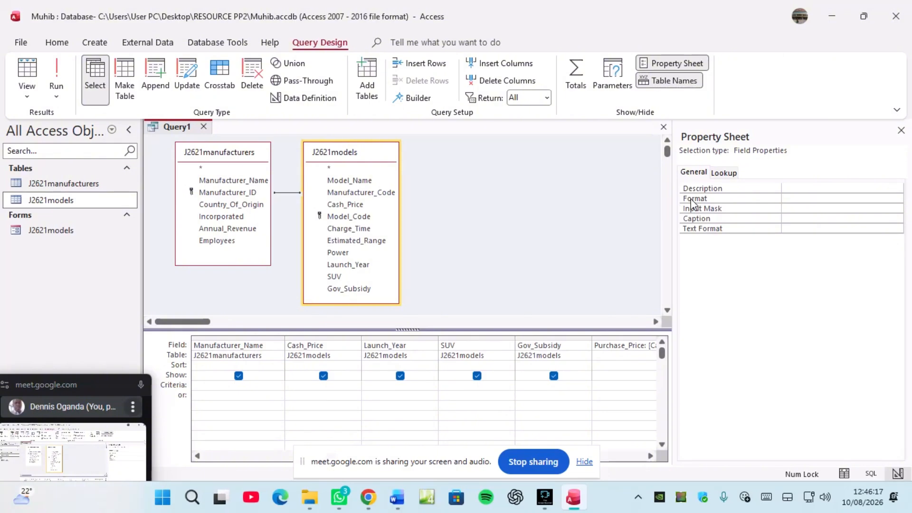
left_click(790, 199)
left_click(897, 200)
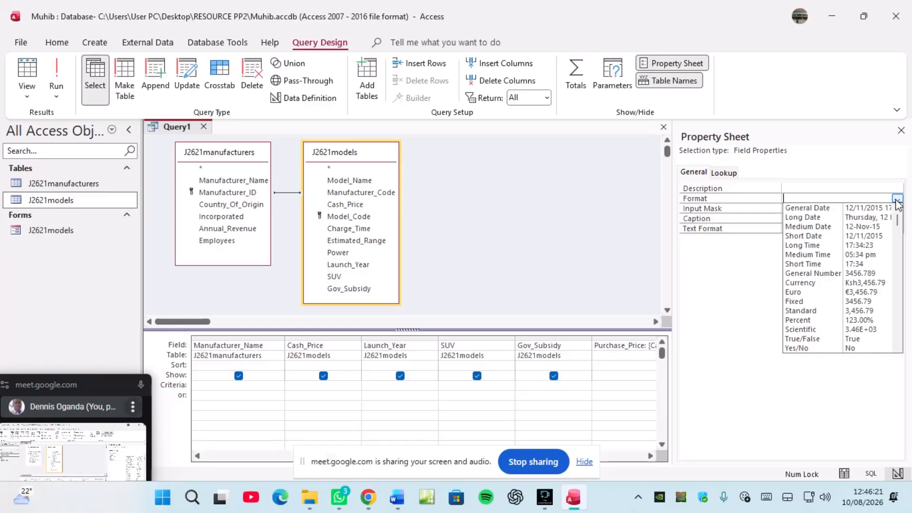
left_click(803, 283)
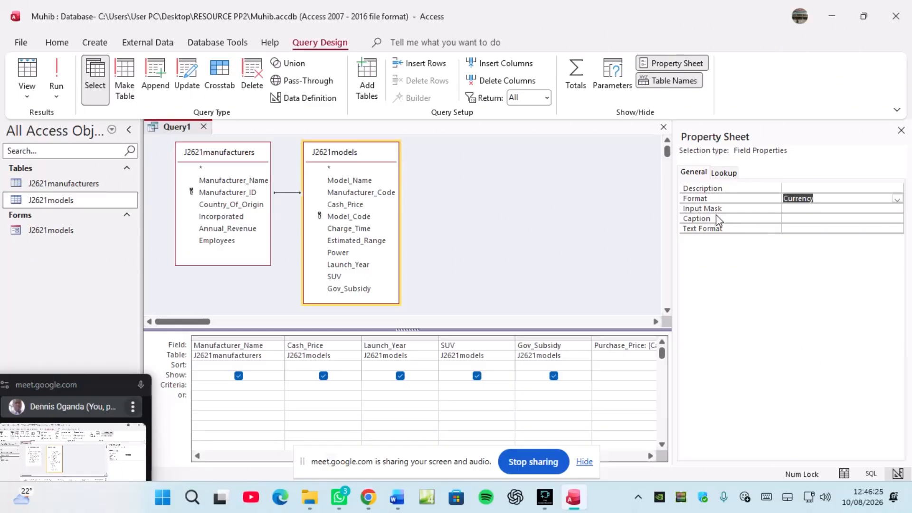
left_click(789, 209)
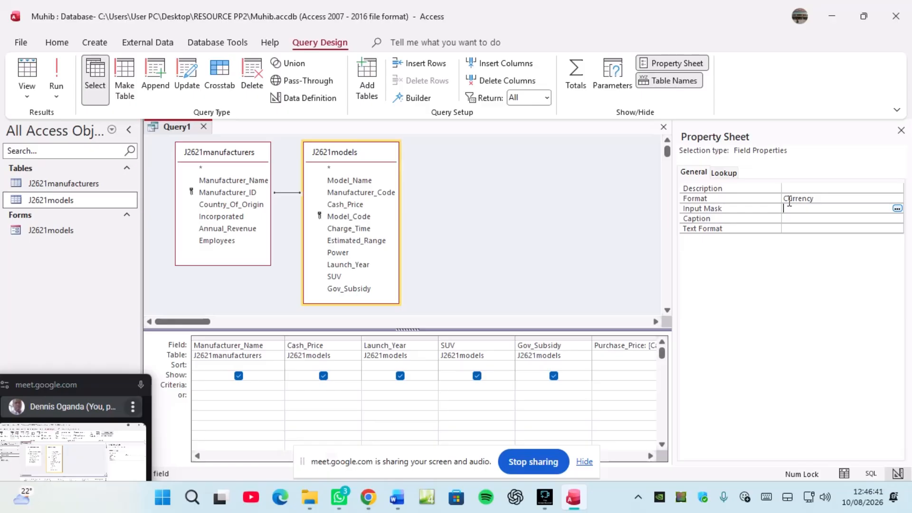
Step: Run Query1, widen the Ksh Purchase_Price results column, and return to Design View
left_click(57, 74)
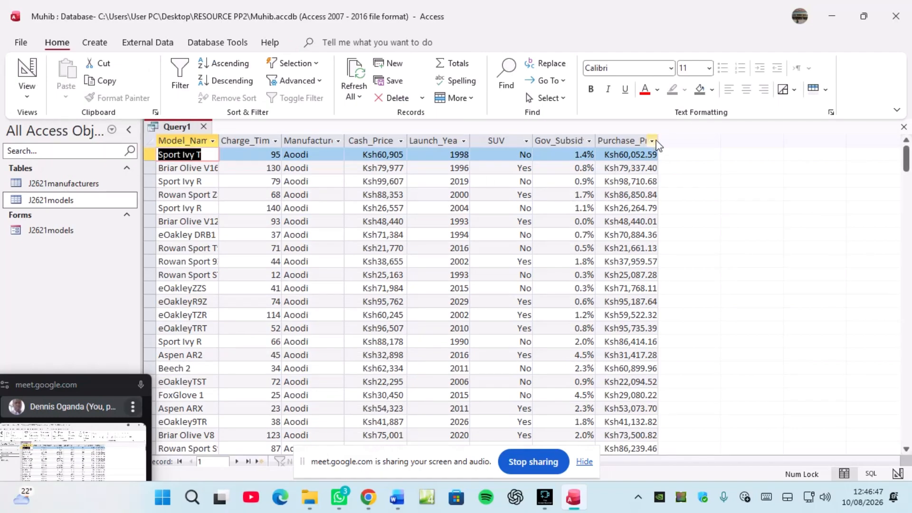
left_click_drag(658, 141, 683, 140)
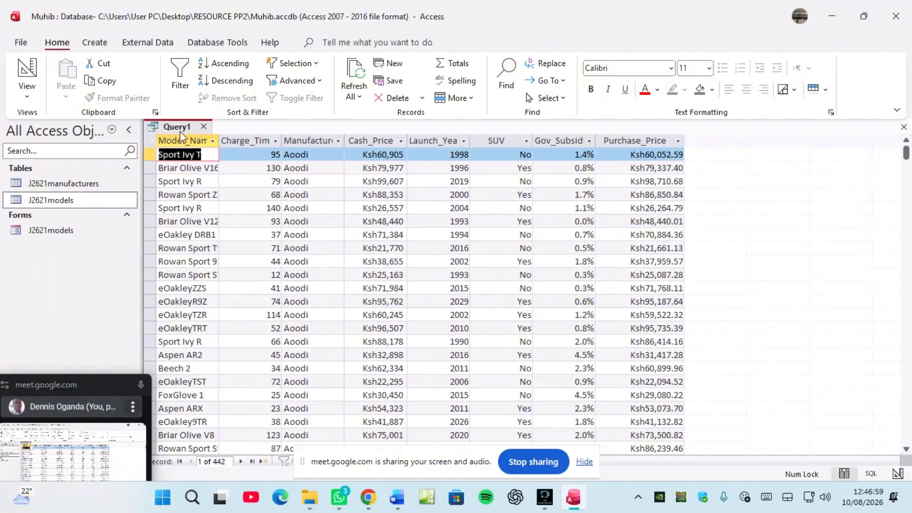
right_click(186, 127)
left_click(224, 197)
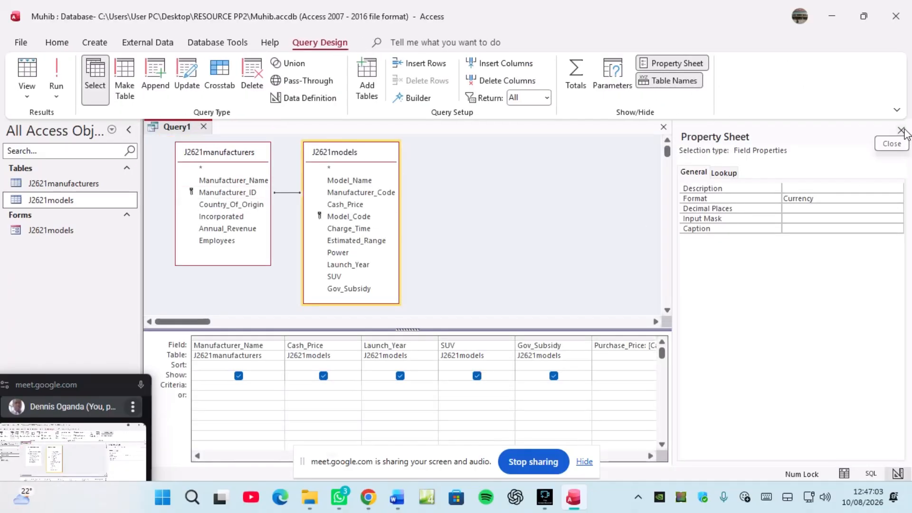
Step: Set Purchase_Price's Decimal Places to 2, checking the exam PDF before returning
left_click(792, 209)
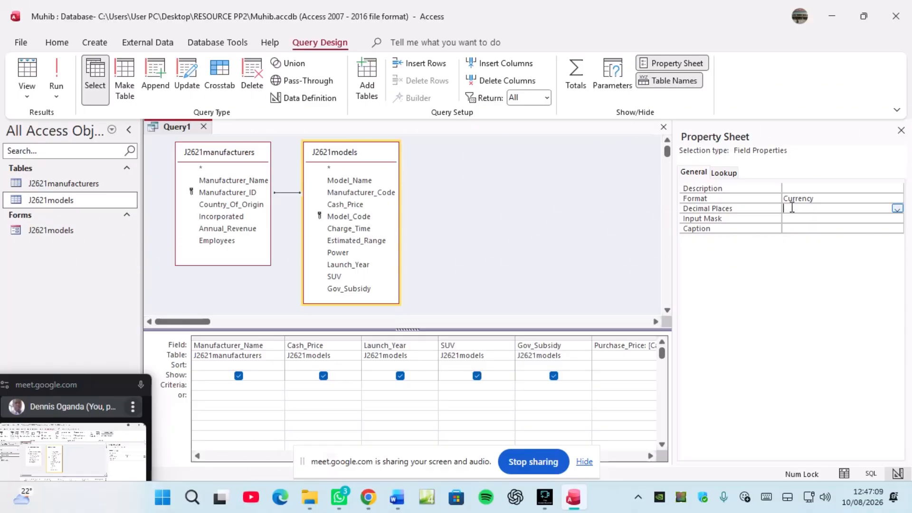
left_click(897, 209)
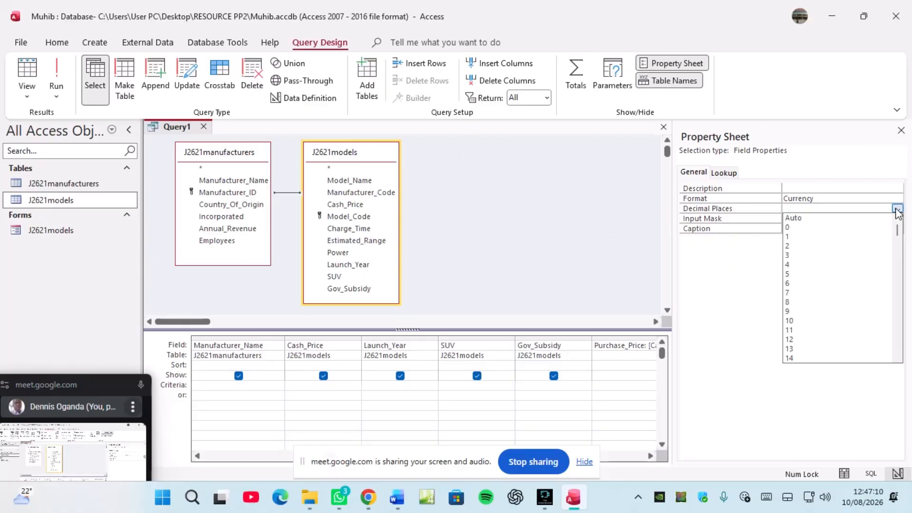
left_click(813, 247)
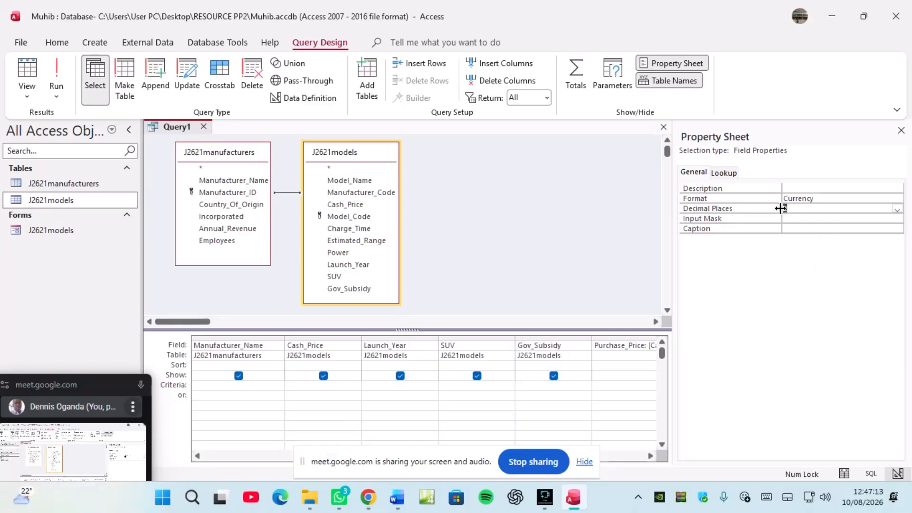
left_click(369, 500)
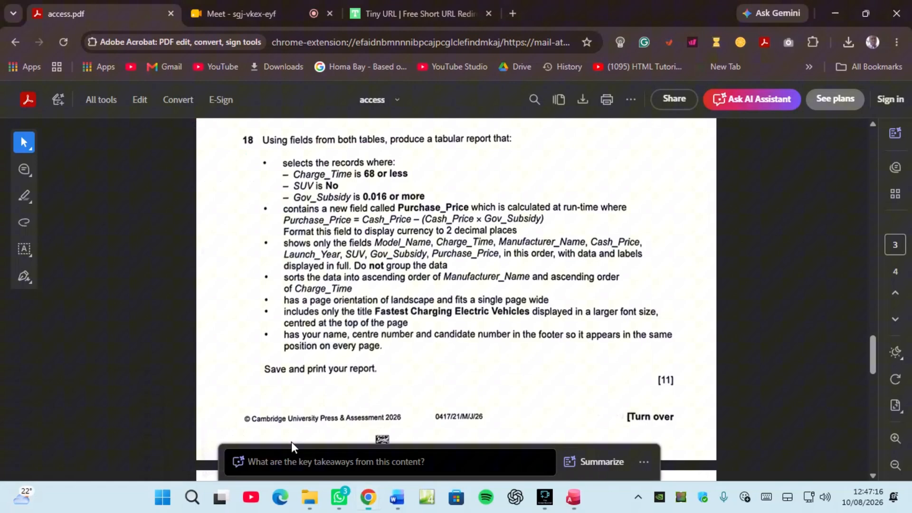
left_click(291, 442)
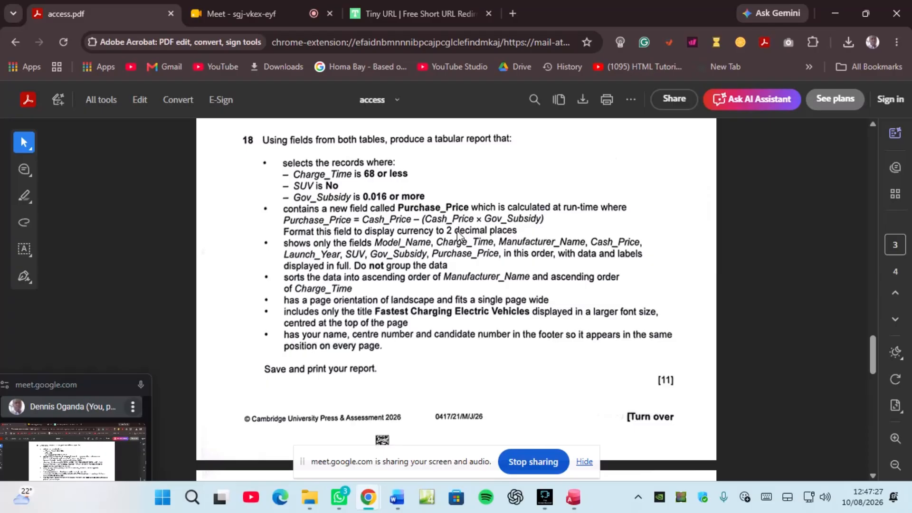
left_click(574, 497)
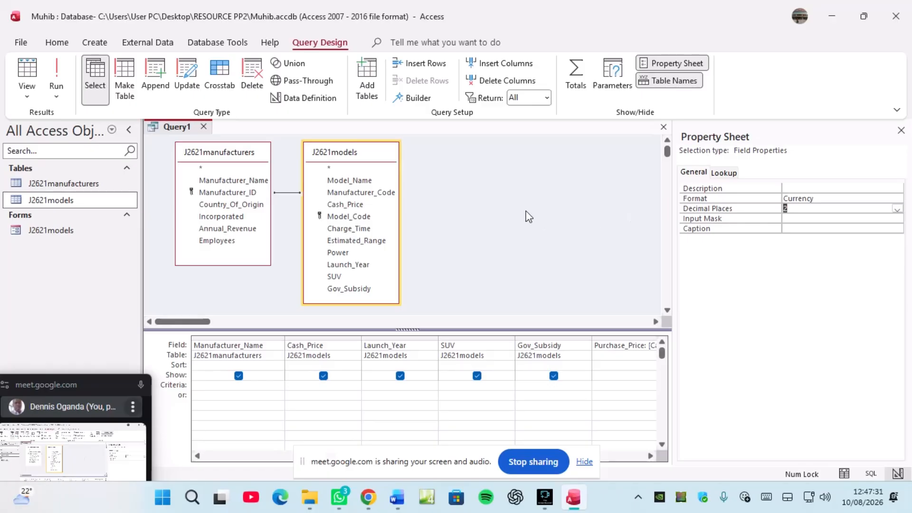
Step: Save the query as Query1, then close the Property Sheet and the query design
right_click(174, 126)
left_click(208, 136)
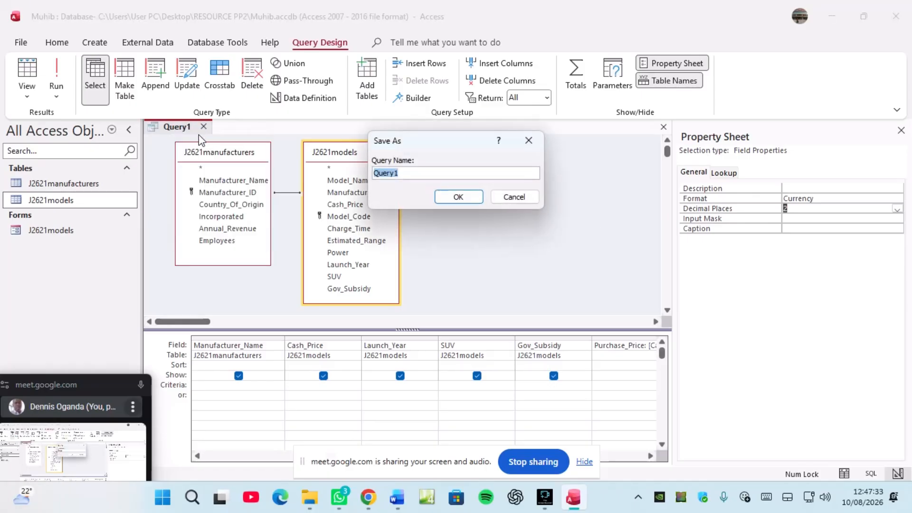
left_click(458, 198)
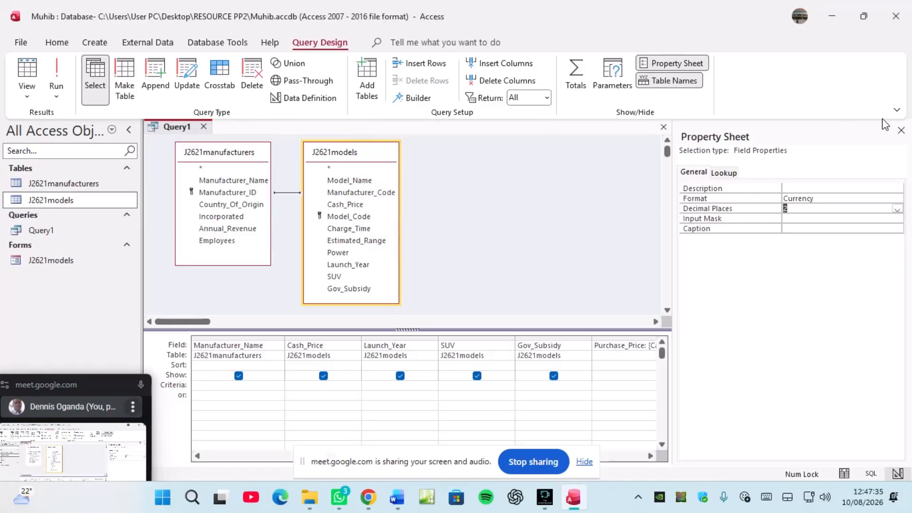
left_click(901, 130)
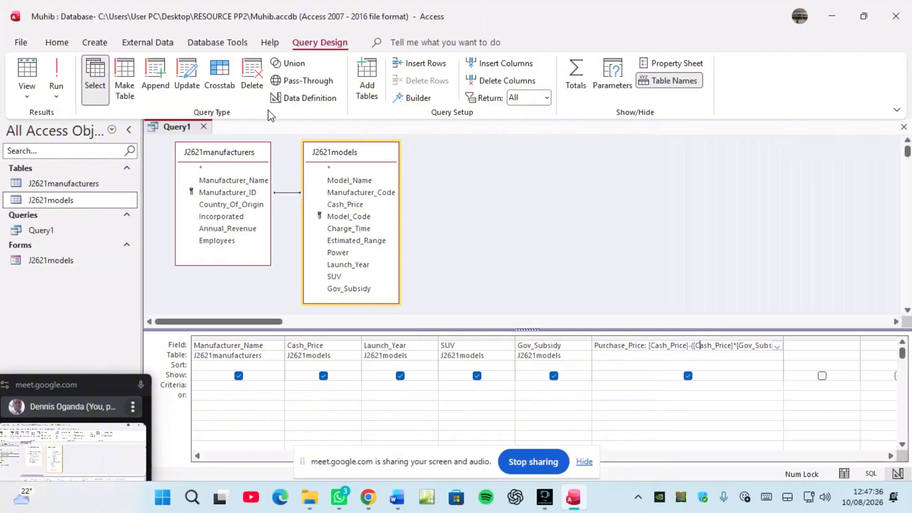
left_click(203, 125)
Step: Reopen Query1 in Design View to inspect Purchase_Price's Input Mask property, then close it
left_click(52, 233)
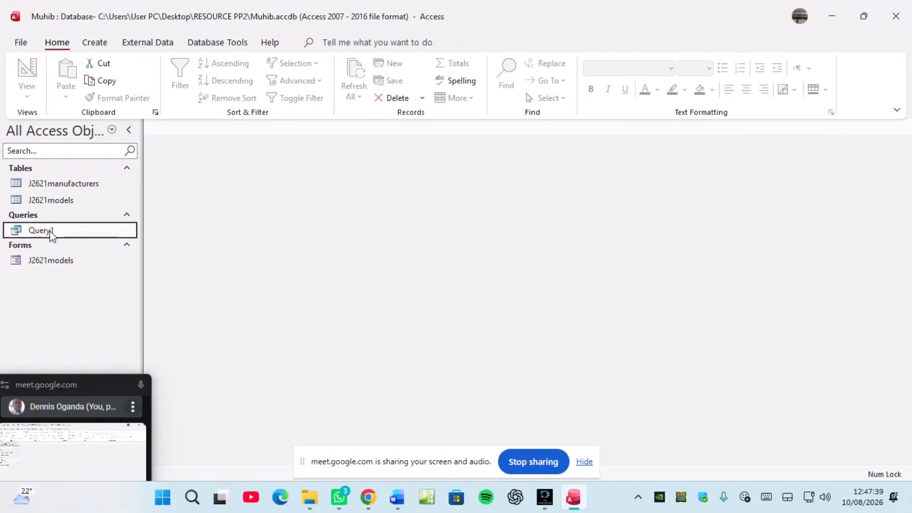
right_click(53, 235)
left_click(81, 260)
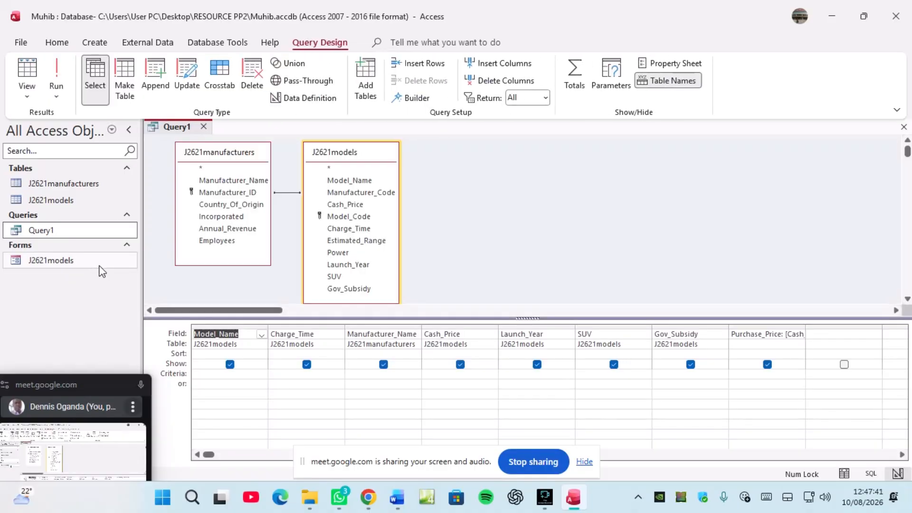
left_click(783, 334)
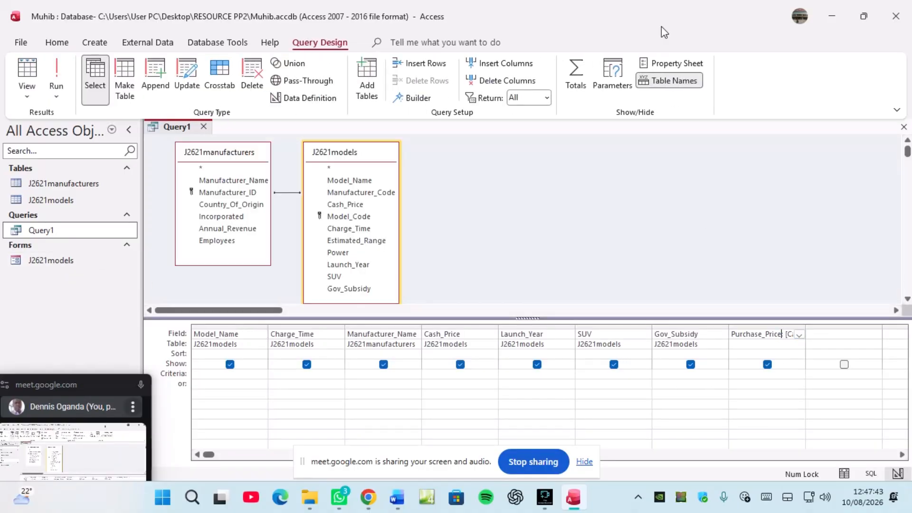
left_click(670, 63)
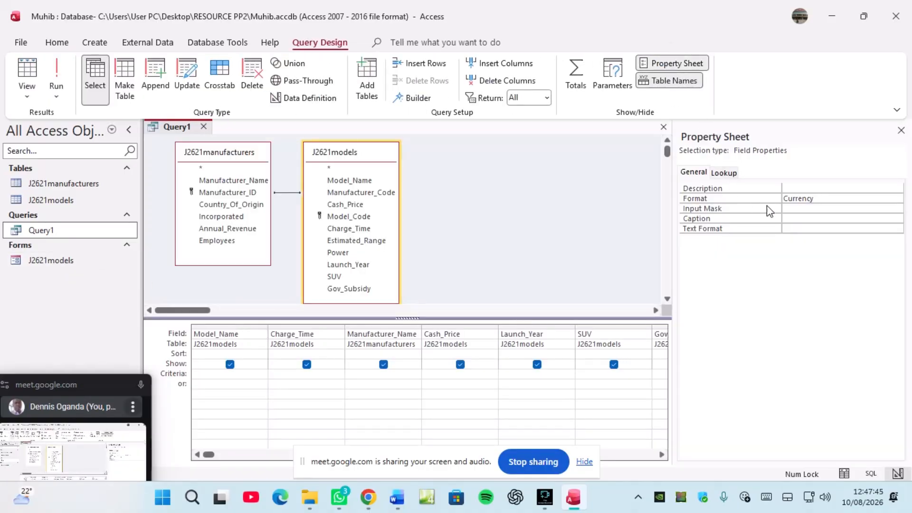
left_click(795, 208)
left_click(900, 131)
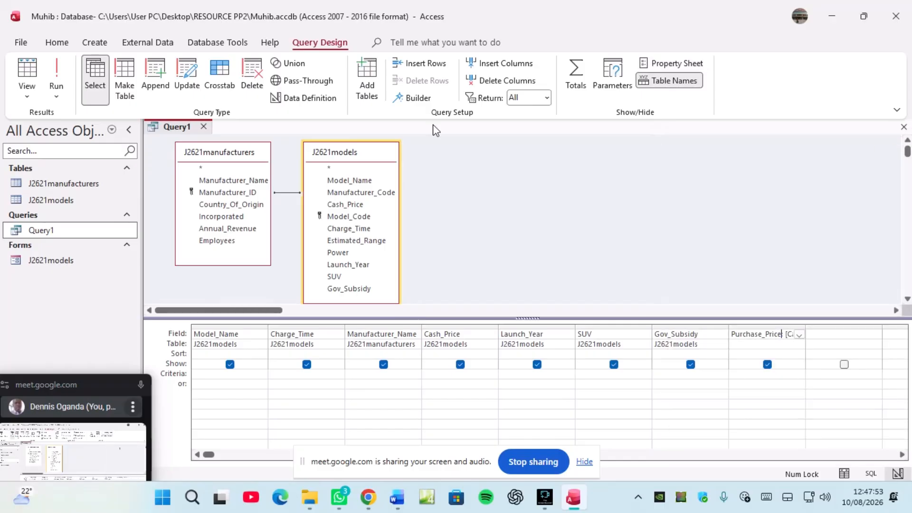
right_click(190, 127)
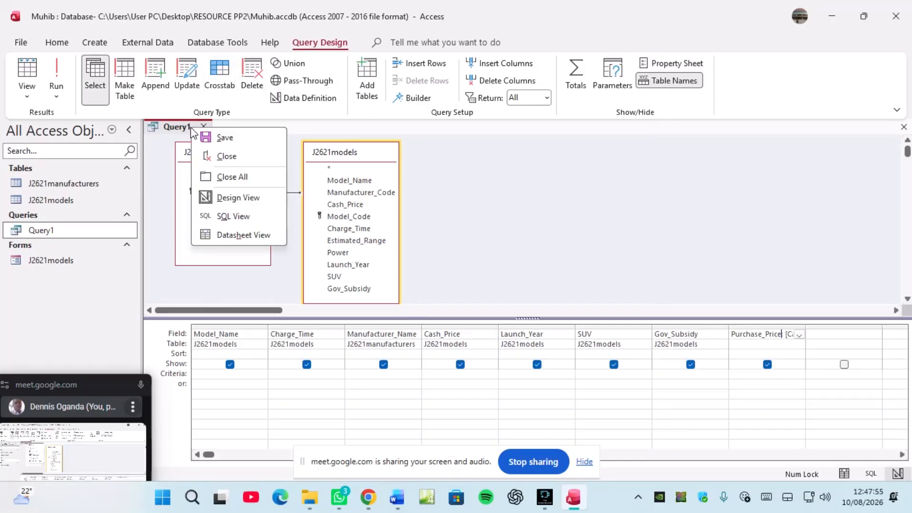
left_click(227, 156)
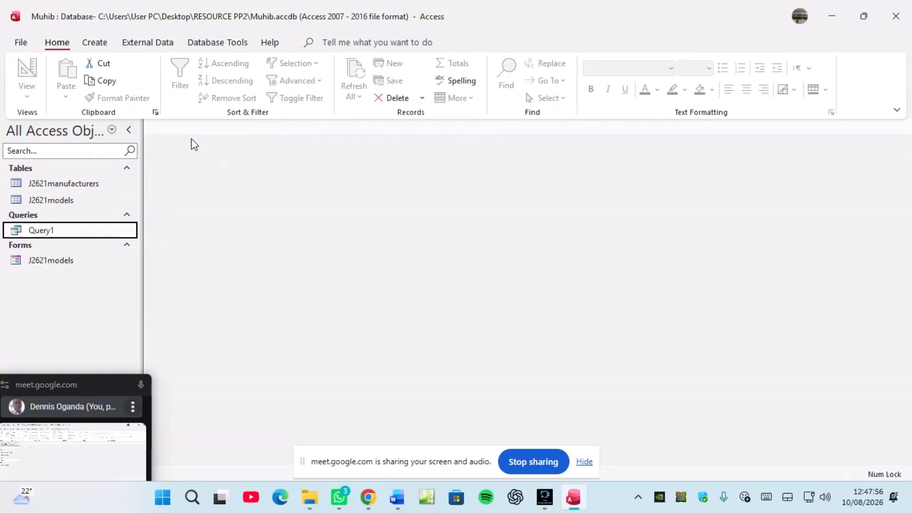
Step: Reopen Query1, recheck Purchase_Price's properties, run it to view 442 Ksh rows, then close it
right_click(66, 232)
left_click(95, 258)
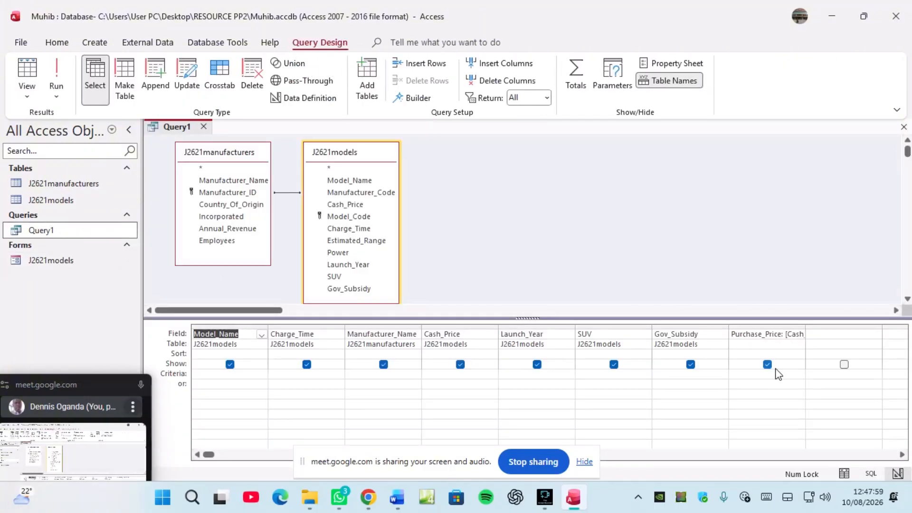
left_click(779, 326)
left_click(780, 333)
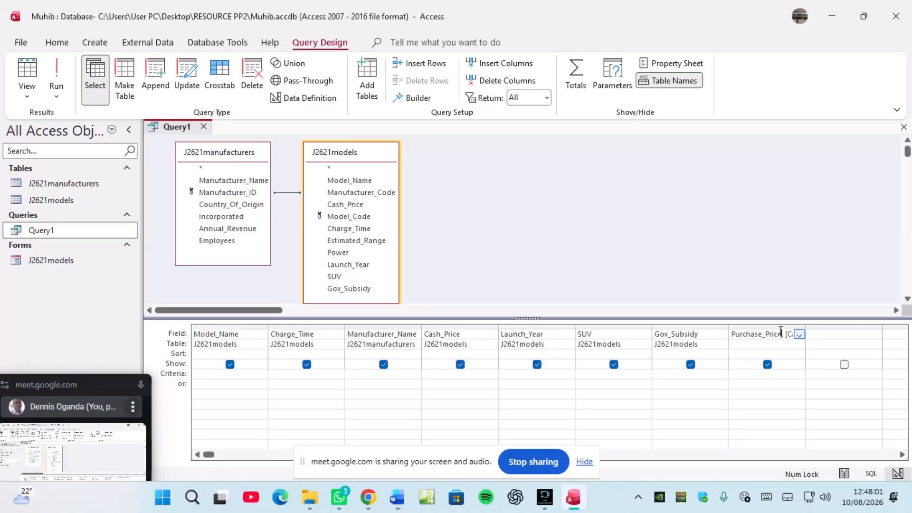
left_click(696, 63)
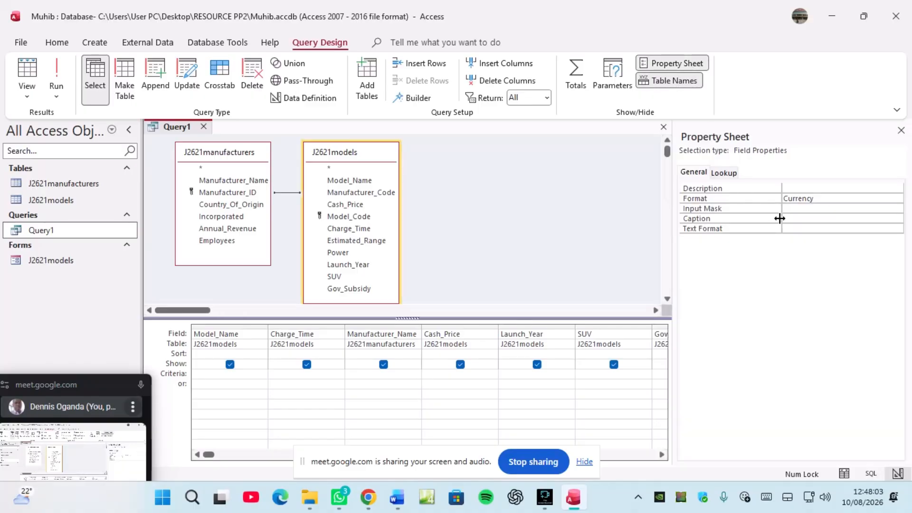
left_click(793, 208)
left_click(900, 130)
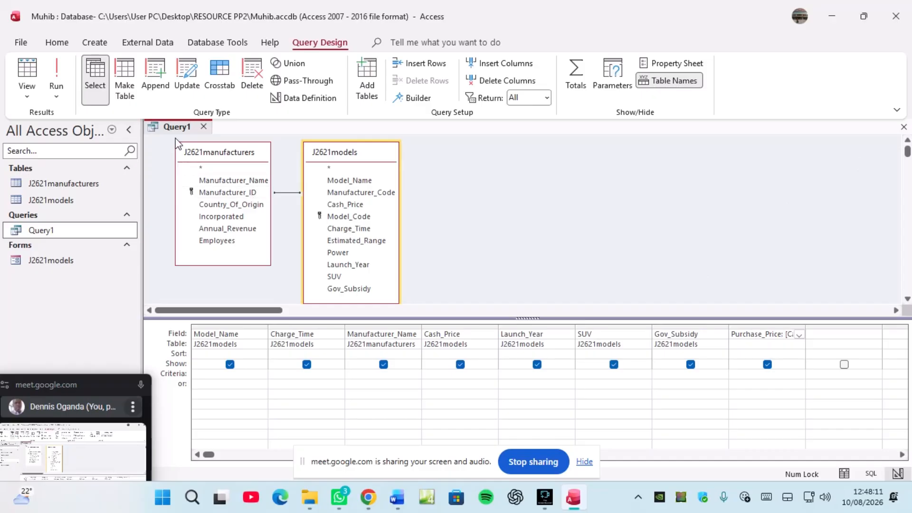
left_click(57, 75)
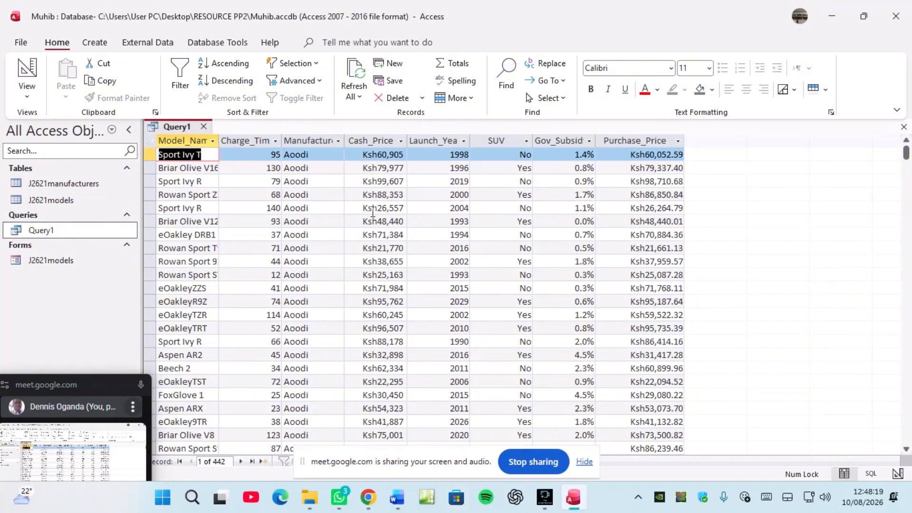
left_click(203, 127)
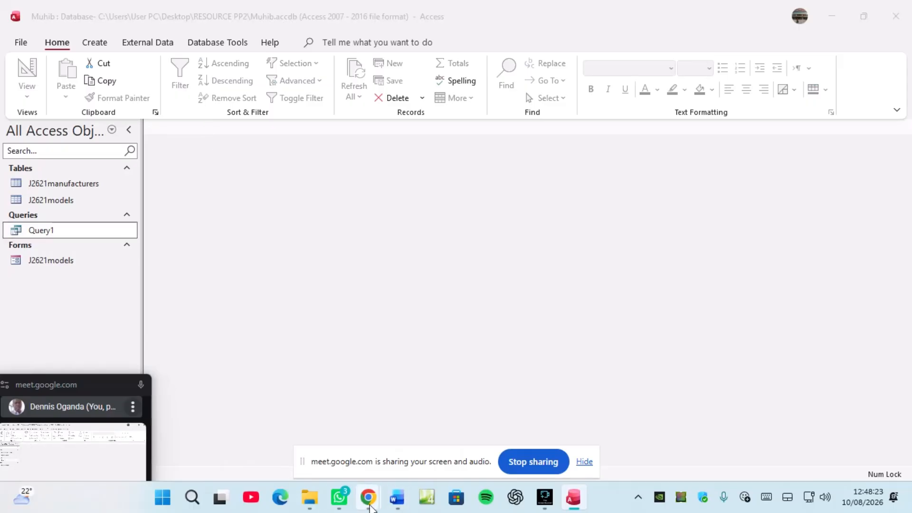
mouse_move(368, 497)
left_click(270, 440)
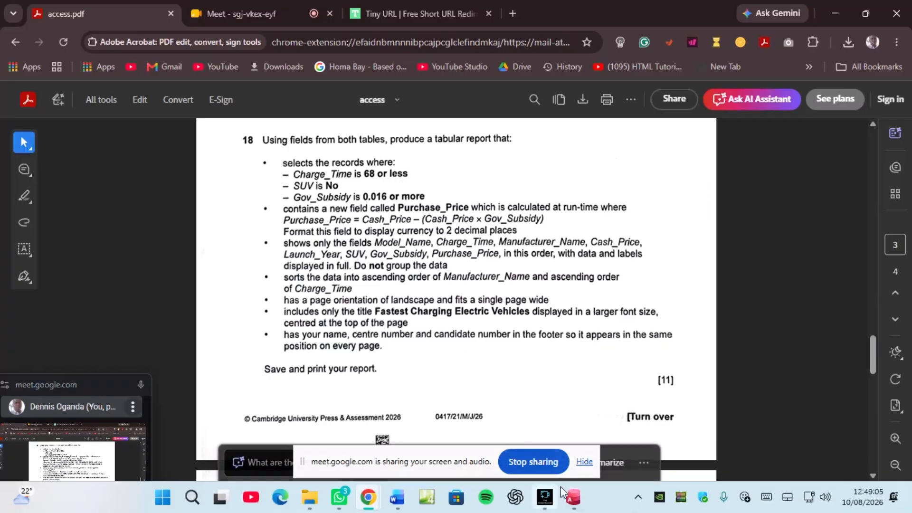
left_click(573, 499)
Step: Add the criterion <=68 under Charge_Time in Query1's design and run it
right_click(63, 230)
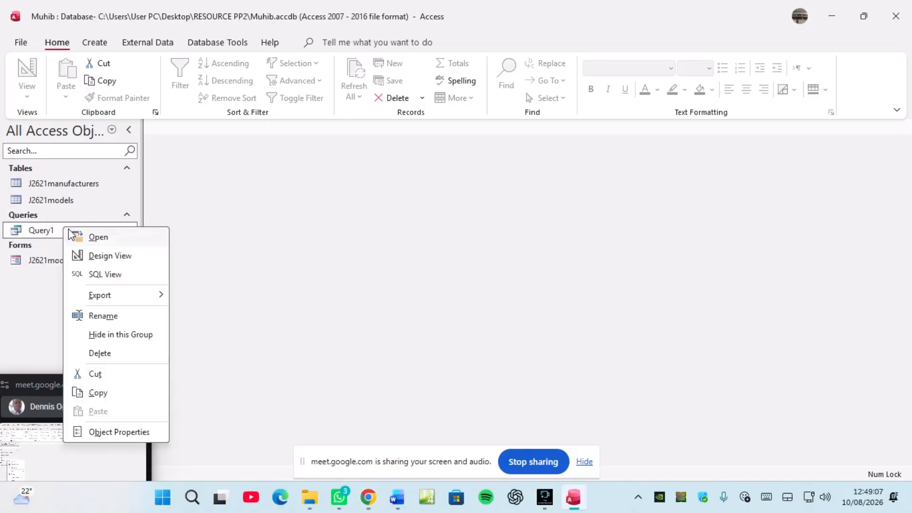
left_click(102, 255)
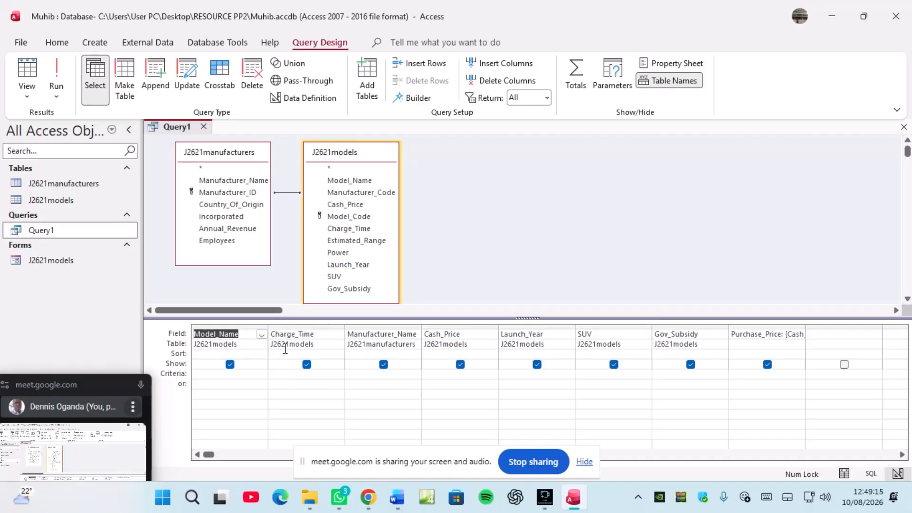
left_click(284, 373)
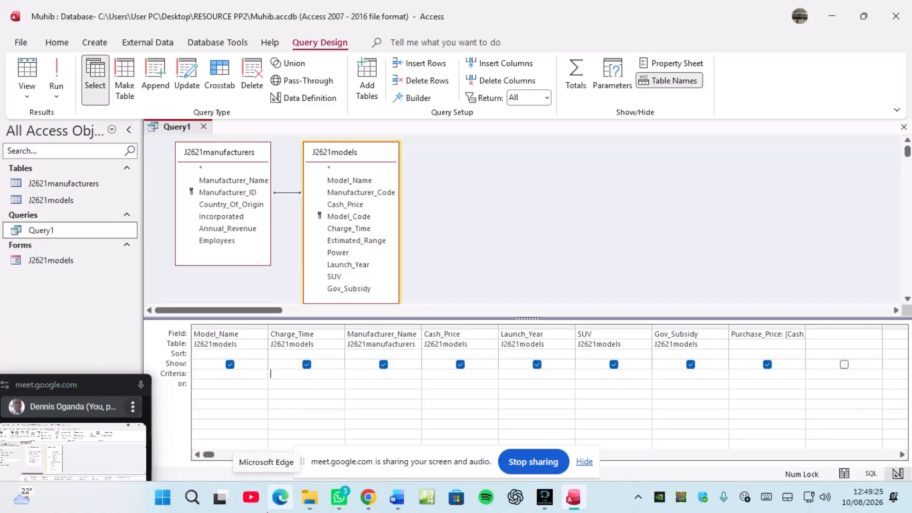
type("<=68")
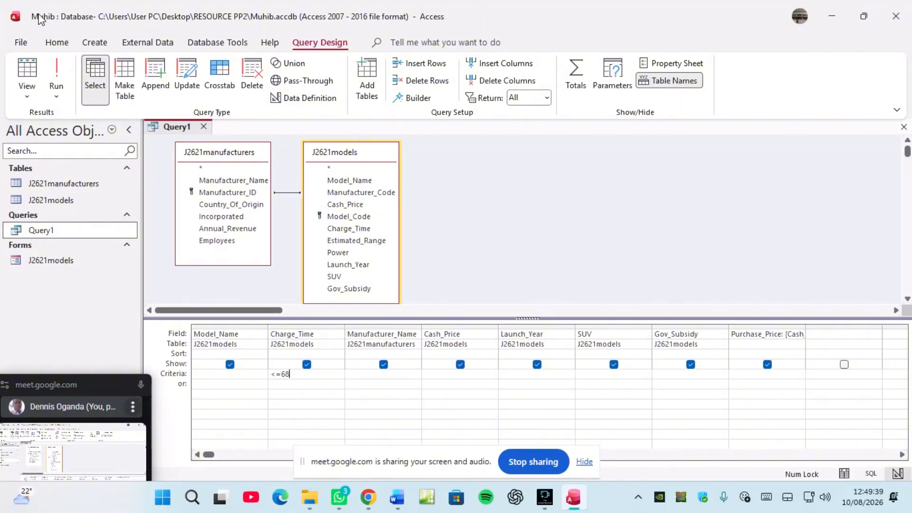
left_click(58, 74)
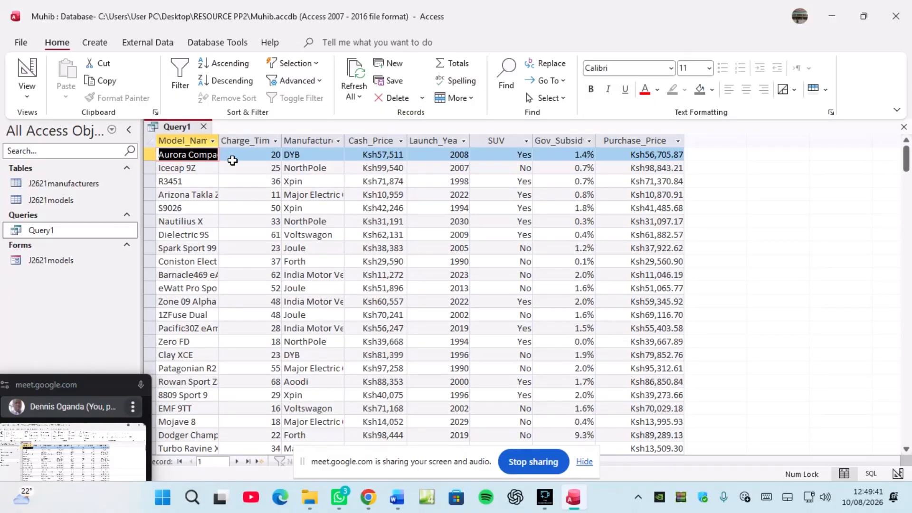
Step: Widen the Charge_Time column, check Rowan Sport Z's charge time, and open the Query1 tab's menu
left_click_drag(283, 137, 318, 138)
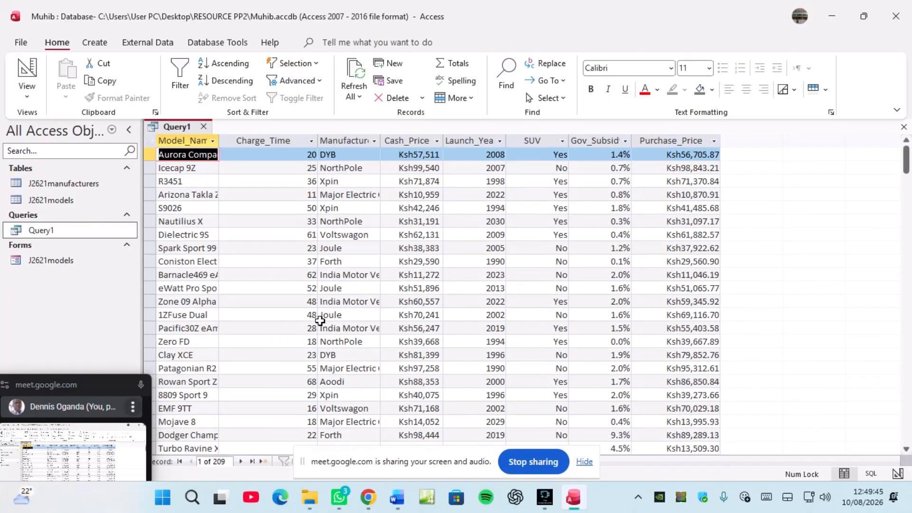
left_click(310, 384)
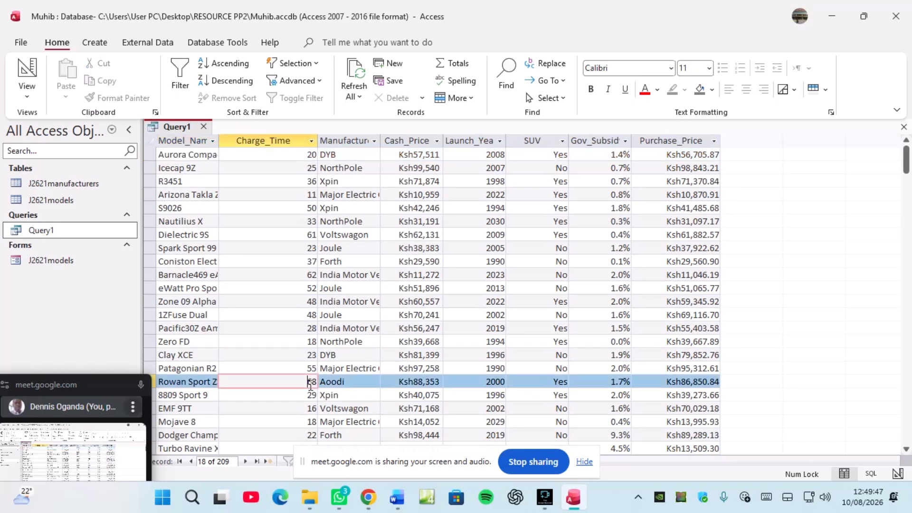
scroll(311, 384, "down", 4)
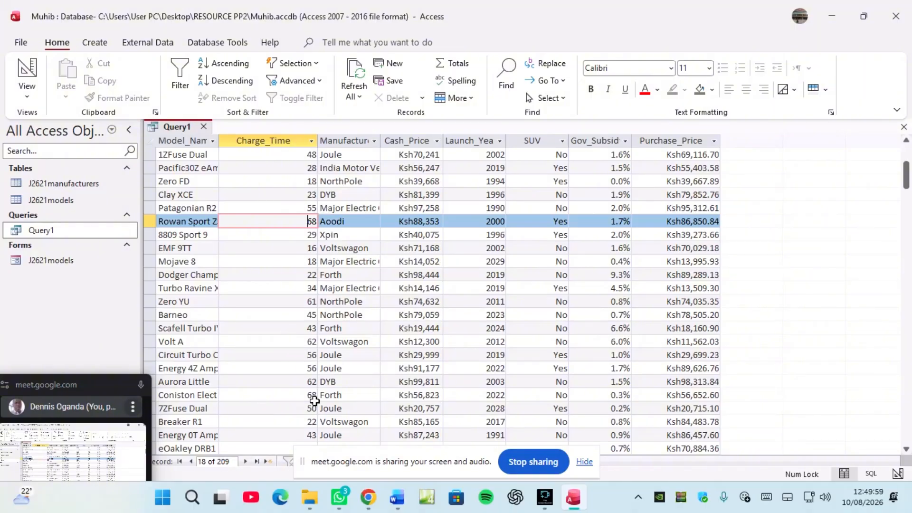
right_click(182, 129)
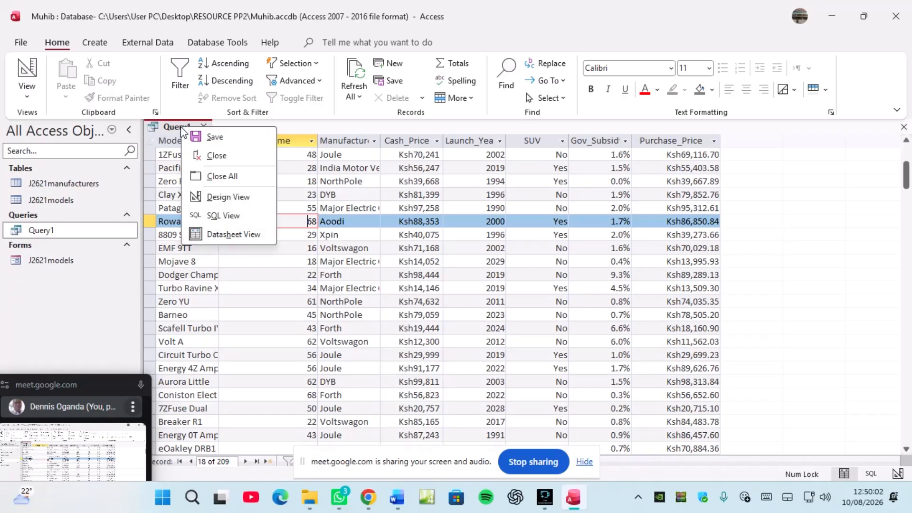
Step: Switch Query1 to Design View, then bring up the exam question PDF in Chrome
left_click(219, 197)
mouse_move(379, 499)
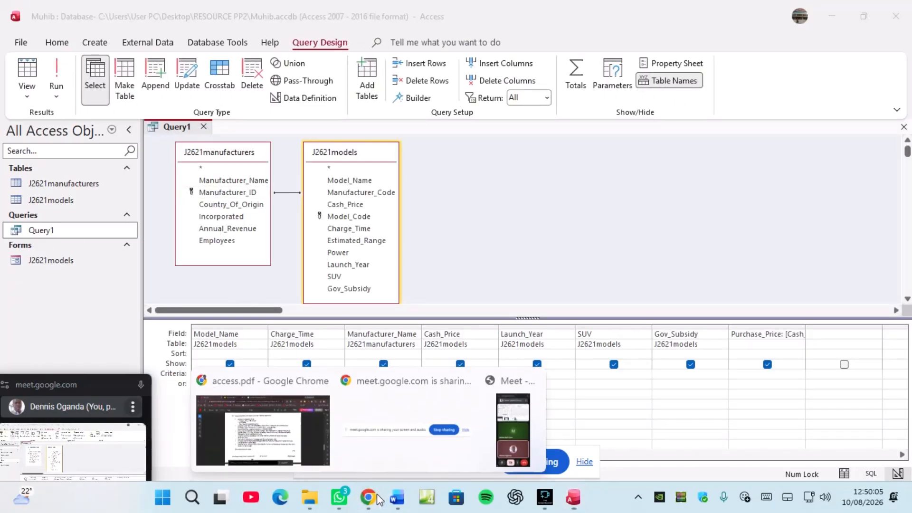
left_click(285, 418)
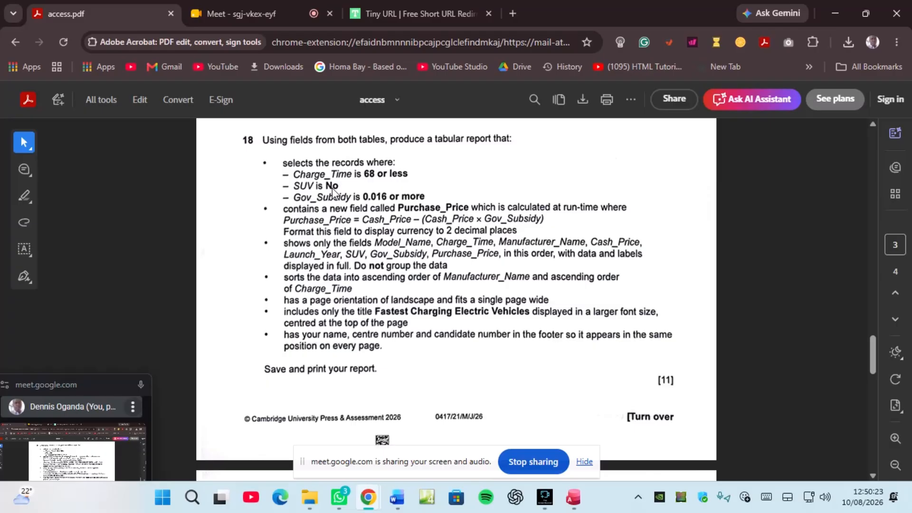
Step: Enter No as Query1's SUV criterion and run it, returning 123 records
left_click(575, 497)
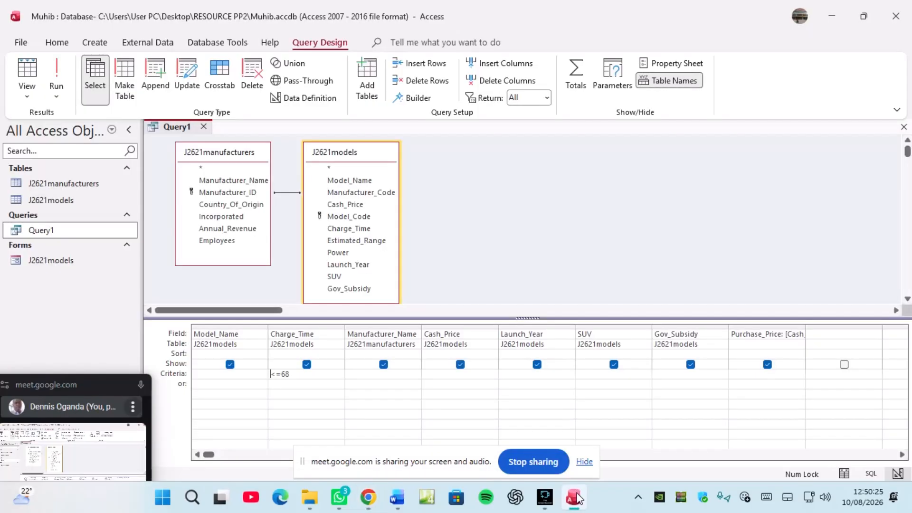
left_click(592, 373)
type("No")
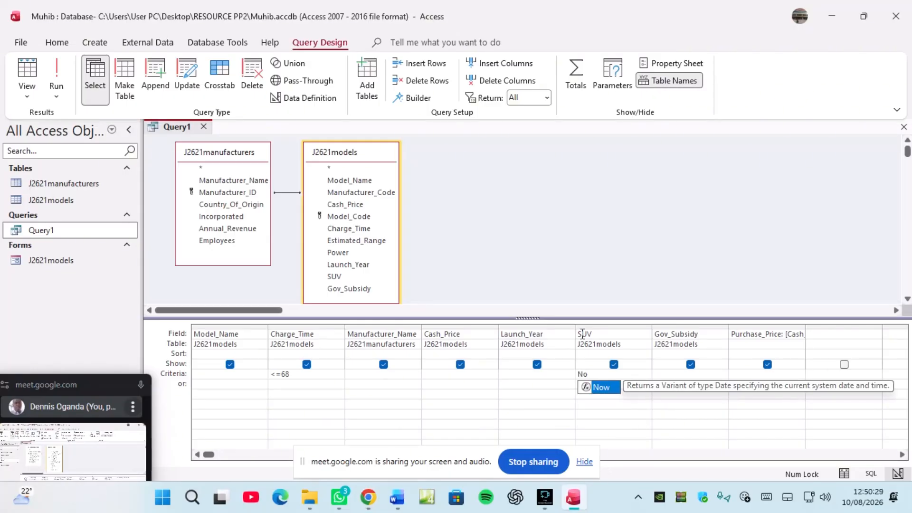
left_click(516, 394)
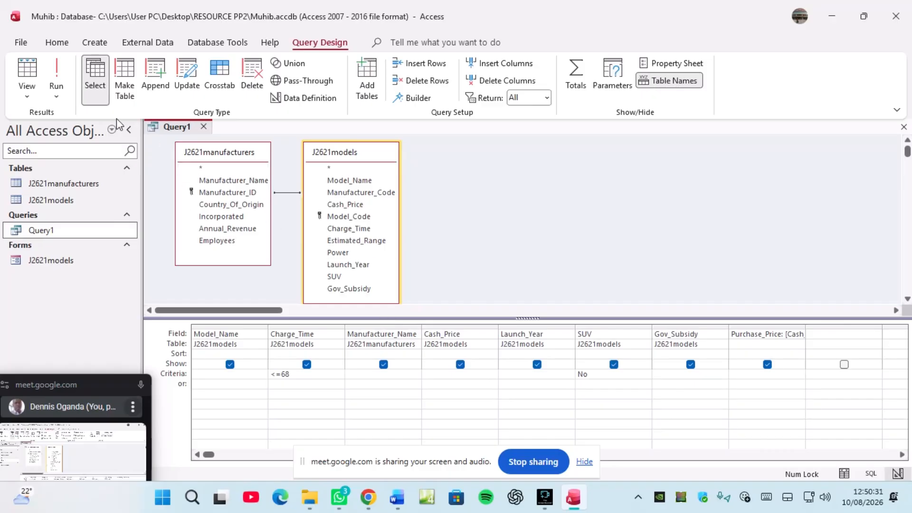
left_click(61, 75)
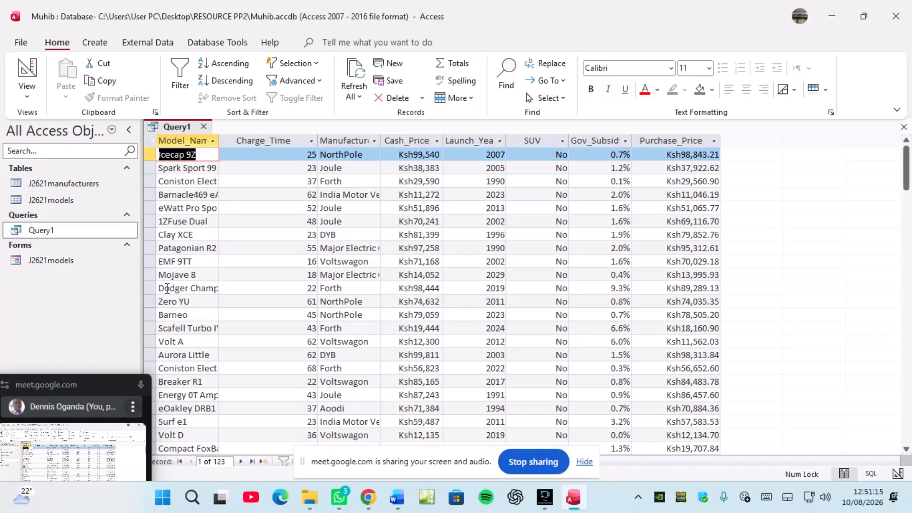
left_click(368, 497)
left_click(289, 439)
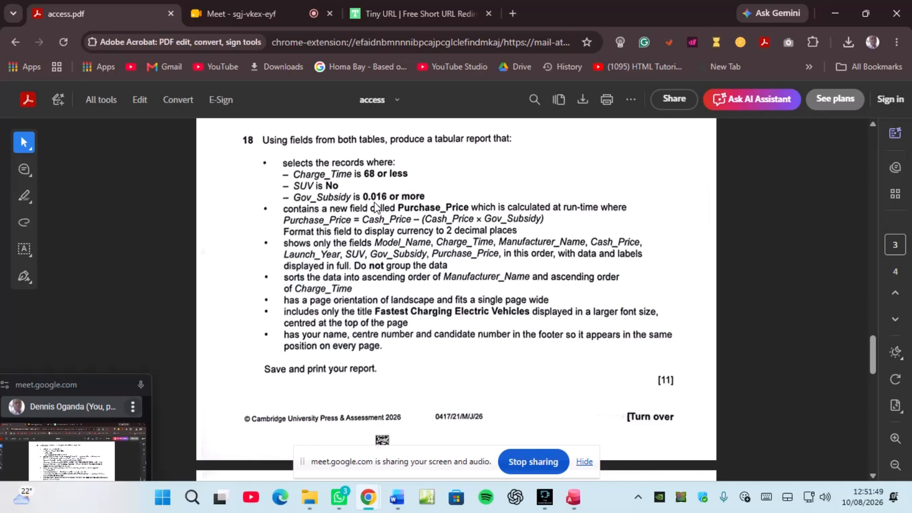
left_click(572, 496)
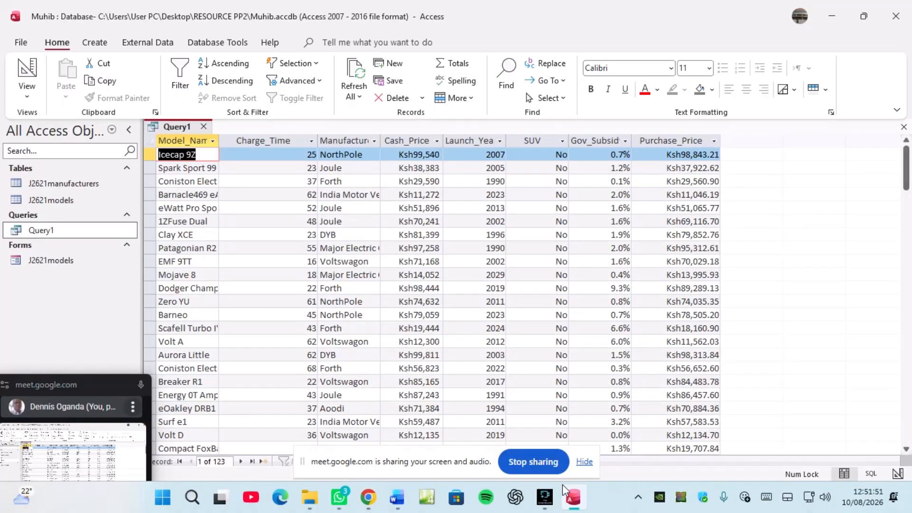
Step: In Design View, add >=0.016 as the Gov_Subsidy criterion and run Query1 for 45 records
right_click(184, 126)
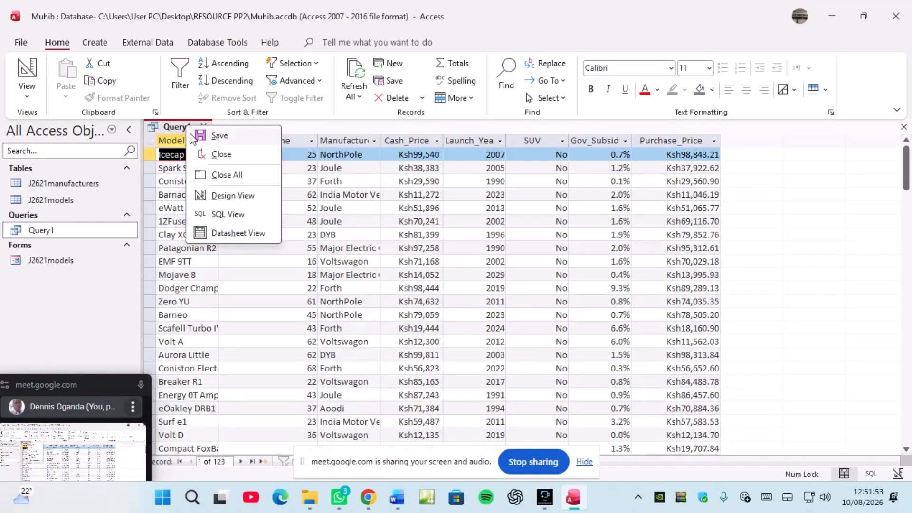
left_click(227, 201)
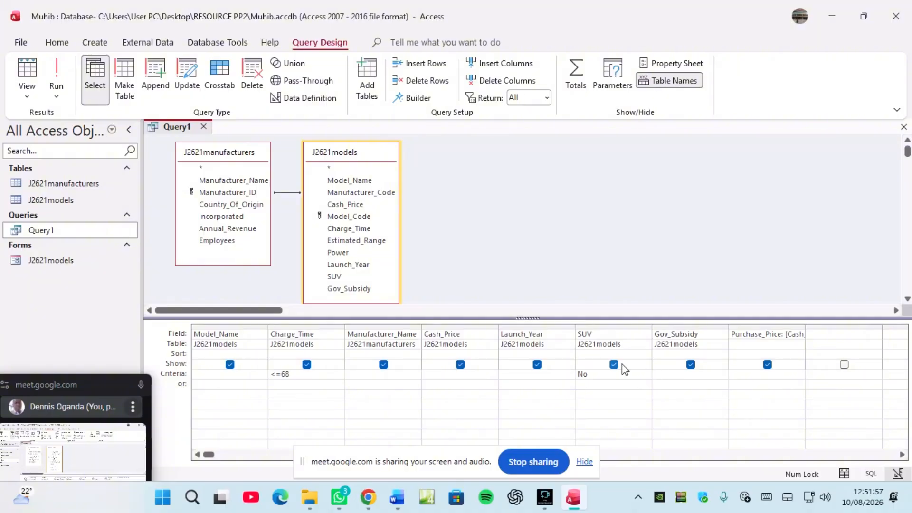
type(">=0.016")
left_click(57, 76)
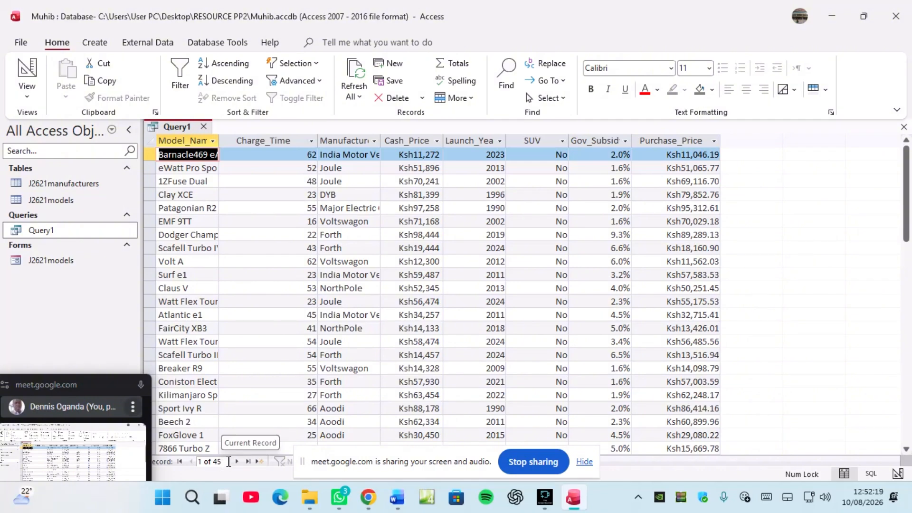
Step: Widen the Manufacturer_Name column, then switch Query1 back to Design View
left_click_drag(381, 139, 439, 142)
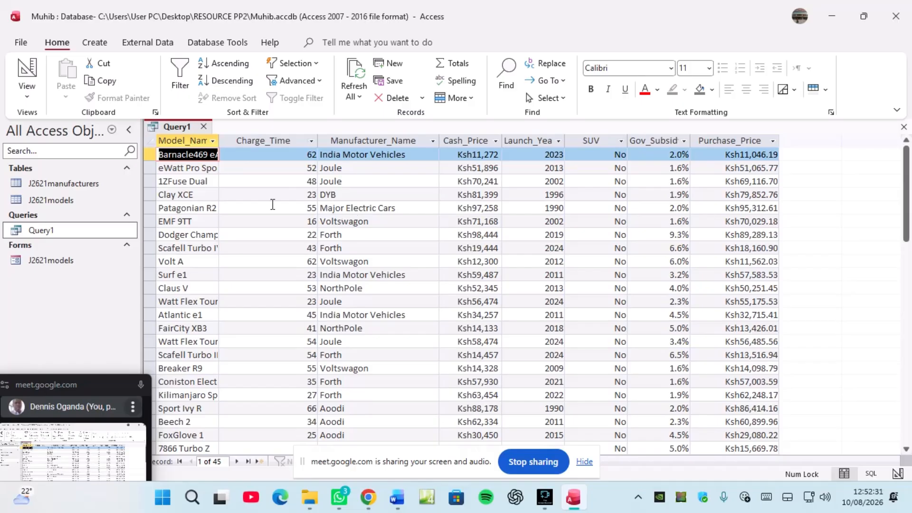
right_click(178, 126)
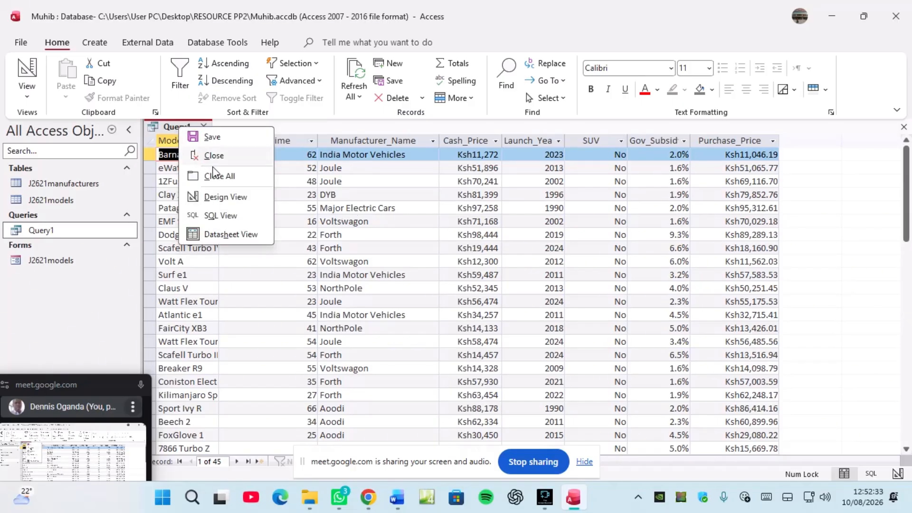
left_click(217, 199)
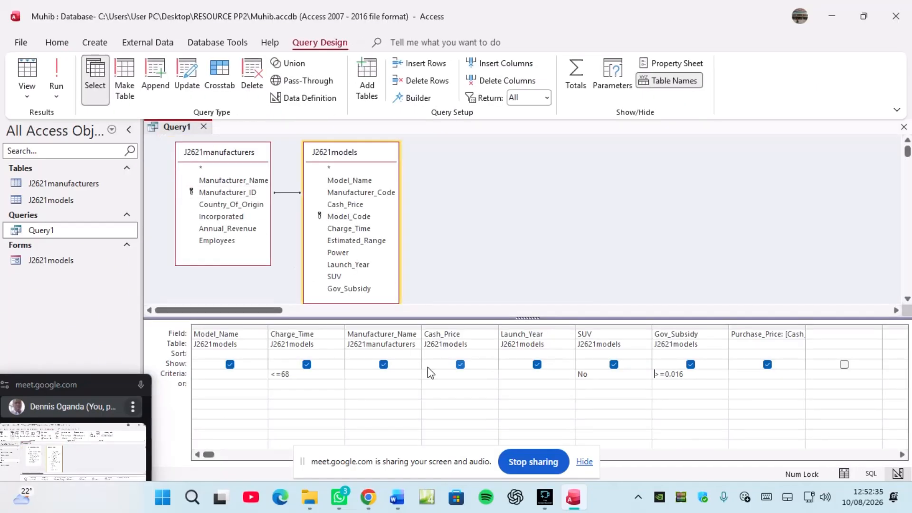
Step: Clear the stray Charge_Time criteria characters, rerun Query1, and widen the Model_Name column
left_click(293, 394)
type("<>")
key("BackSpace")
key("BackSpace")
left_click(59, 71)
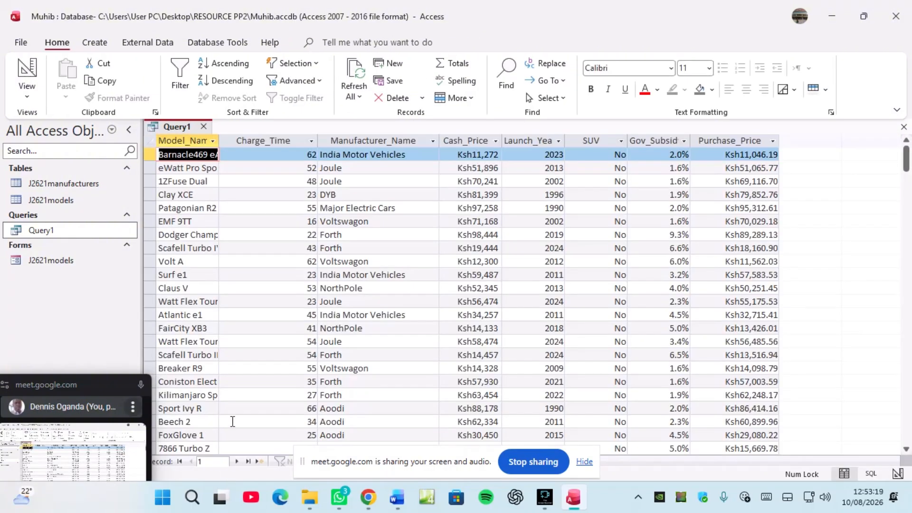
left_click(235, 398)
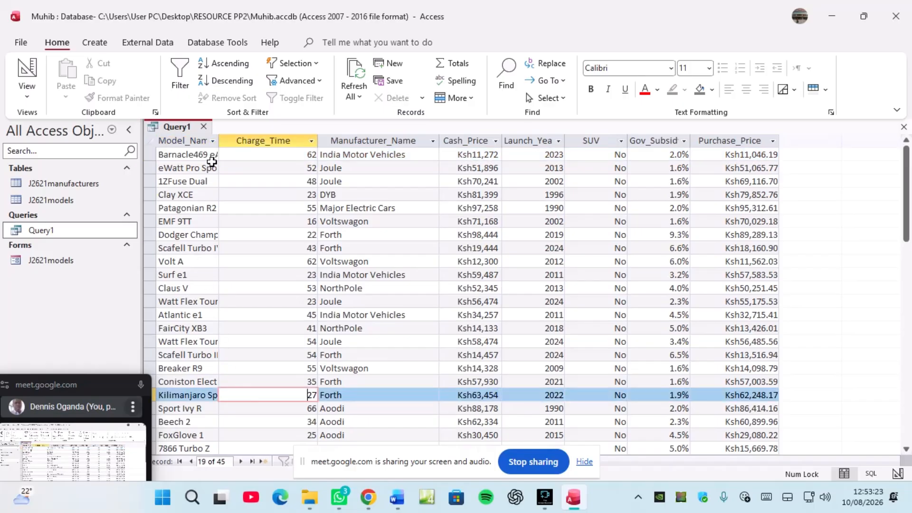
left_click_drag(219, 138, 257, 142)
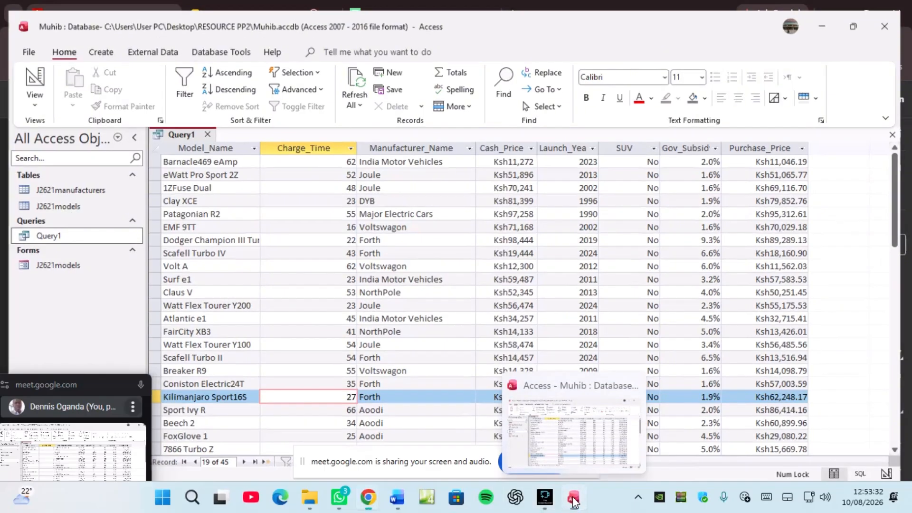
Step: Check the exam question PDF, then save and close Query1
left_click(573, 499)
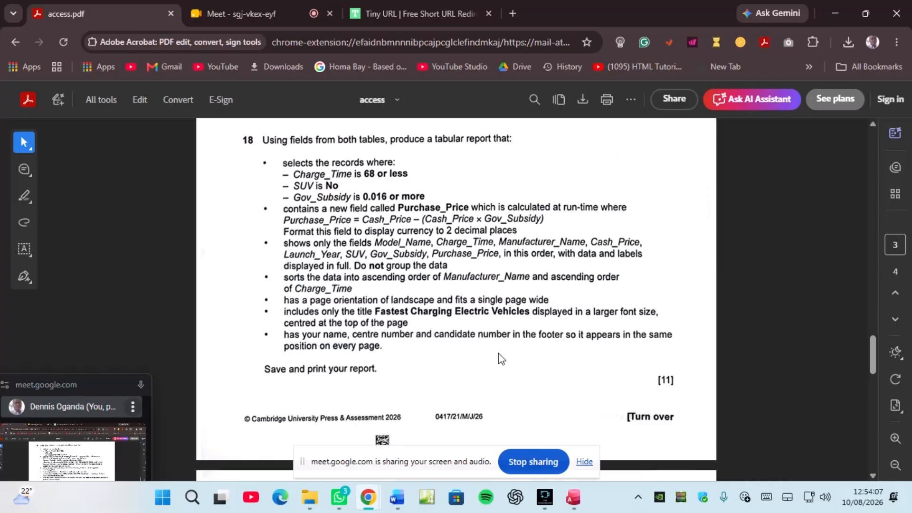
left_click(573, 497)
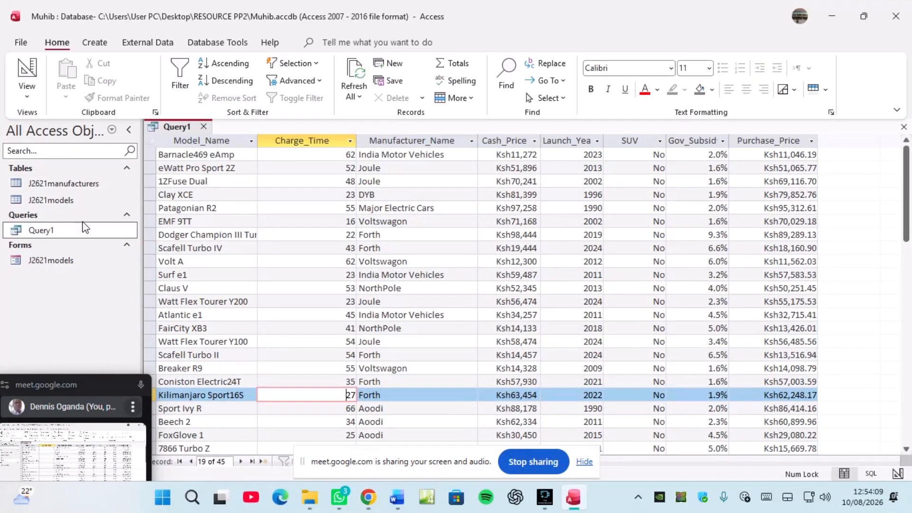
right_click(176, 129)
left_click(212, 134)
right_click(176, 128)
left_click(214, 152)
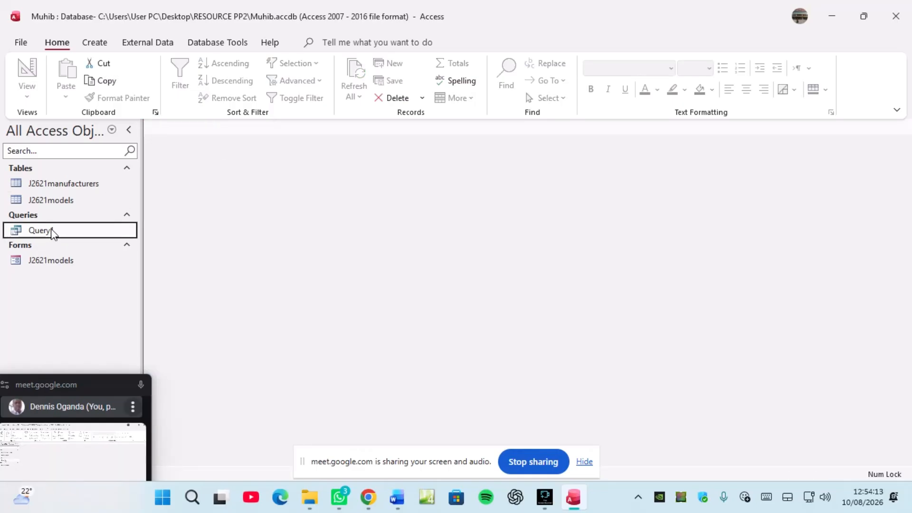
Step: Start the Report Wizard on Query1 with all eight fields and advance to the data-view page
left_click(98, 47)
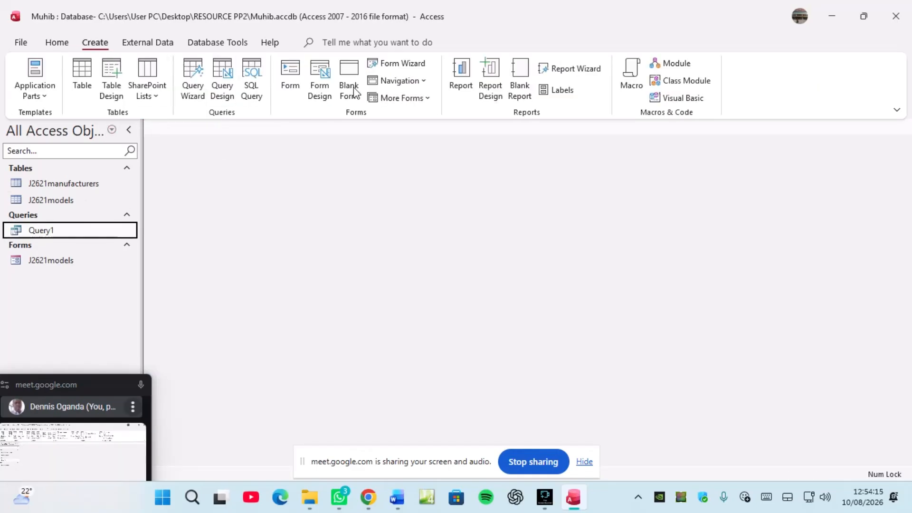
left_click(576, 71)
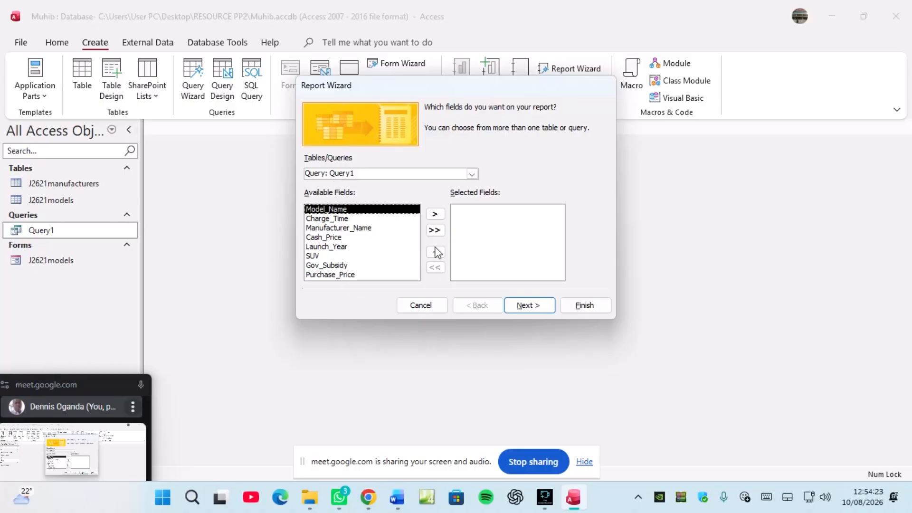
left_click(435, 230)
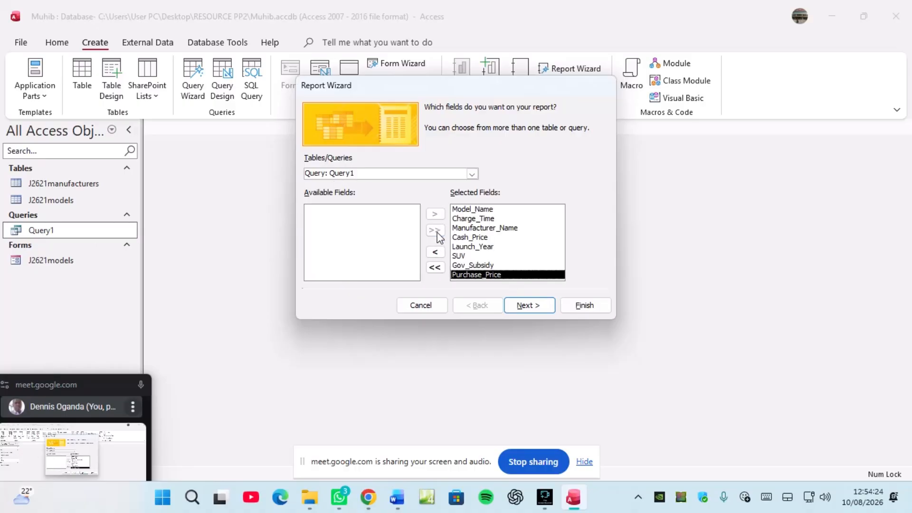
left_click(543, 310)
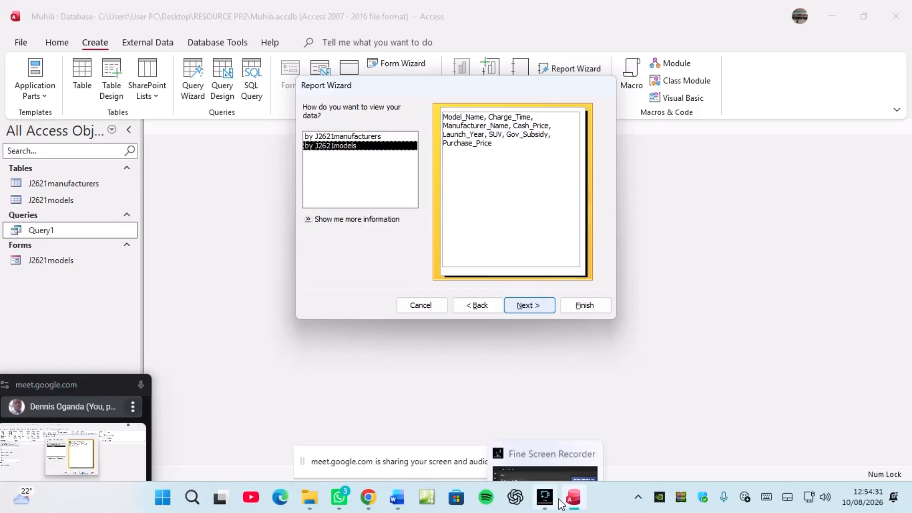
Step: Reread the exam question PDF in Chrome, then return to the Report Wizard
left_click(370, 500)
left_click(298, 445)
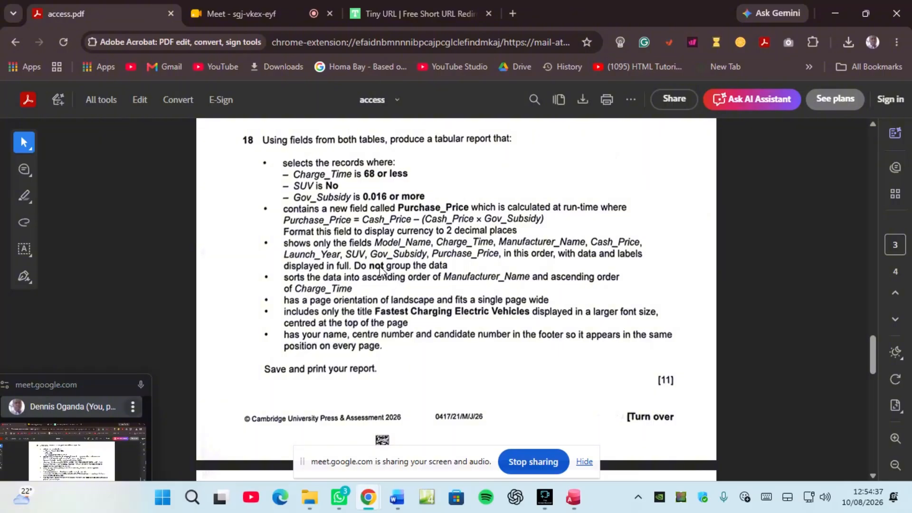
left_click(573, 496)
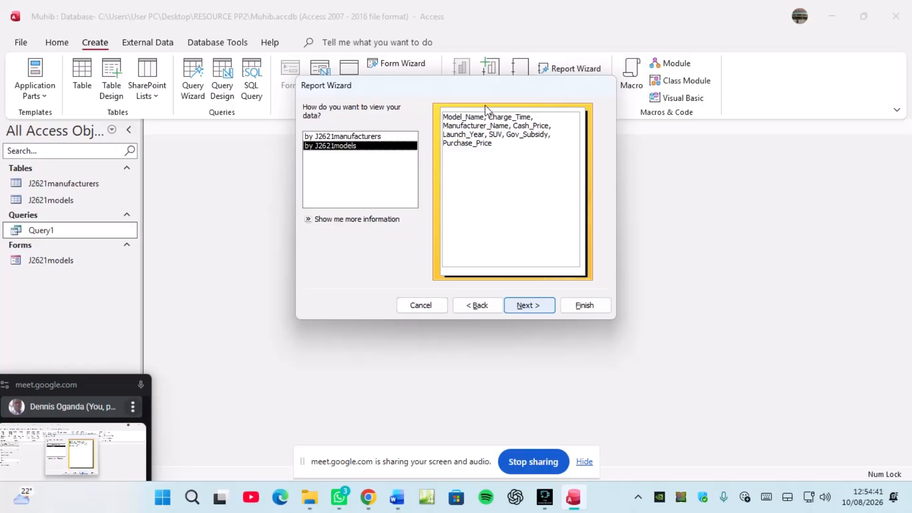
Step: View the data by model, add no grouping levels, and advance to the sort-order page
left_click(346, 137)
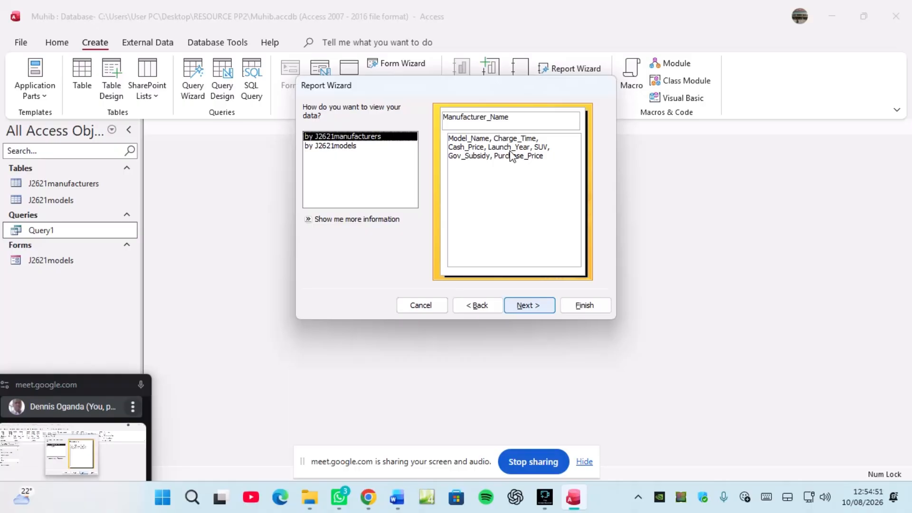
left_click(343, 147)
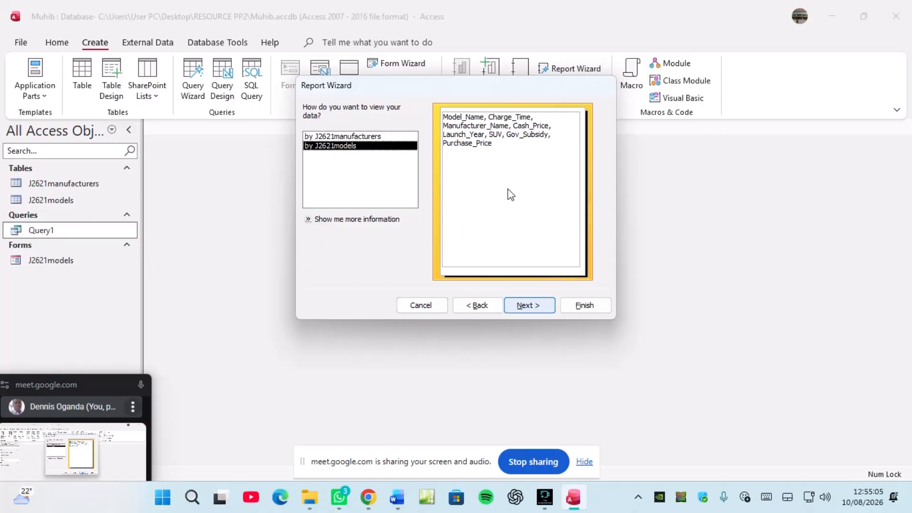
left_click(522, 306)
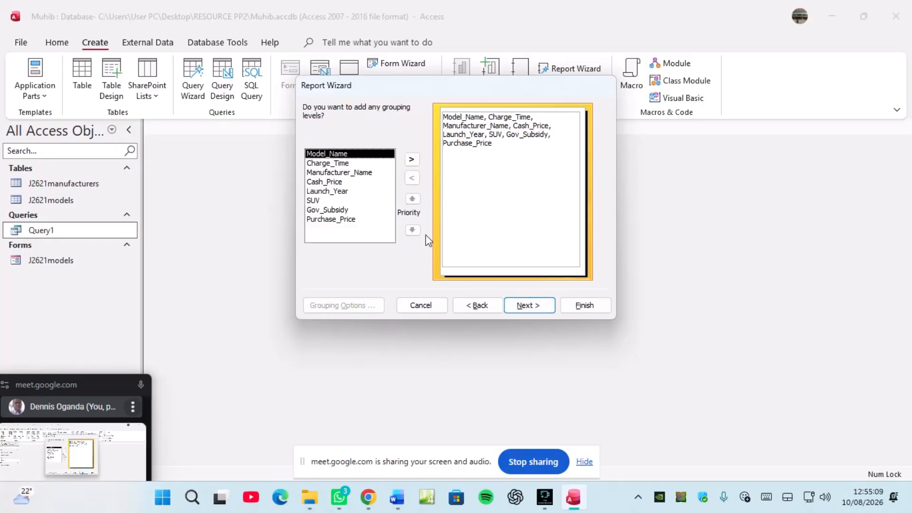
left_click(523, 306)
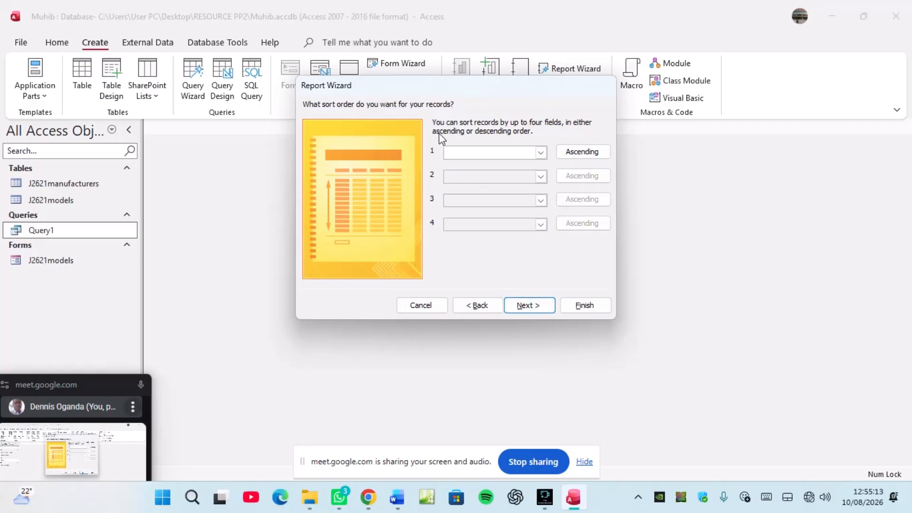
Step: Check the exam question PDF, then skip sorting to reach the layout options
left_click(368, 503)
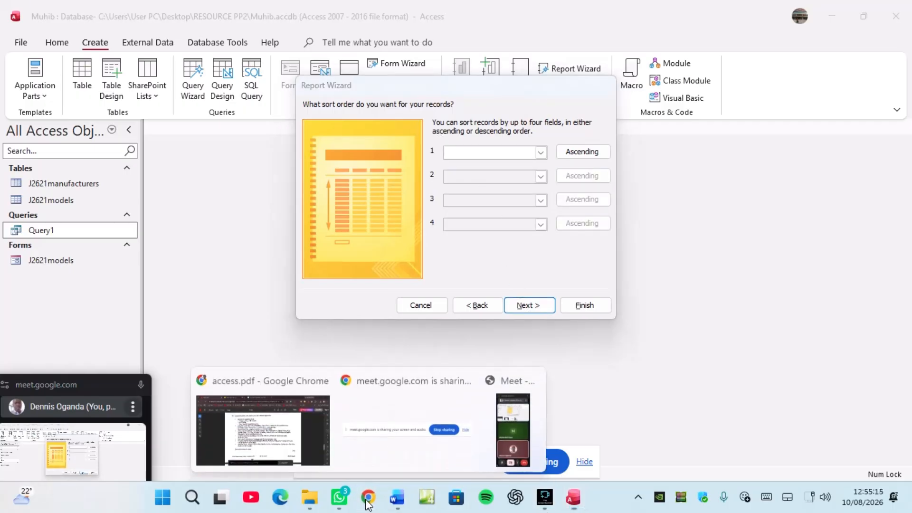
left_click(262, 430)
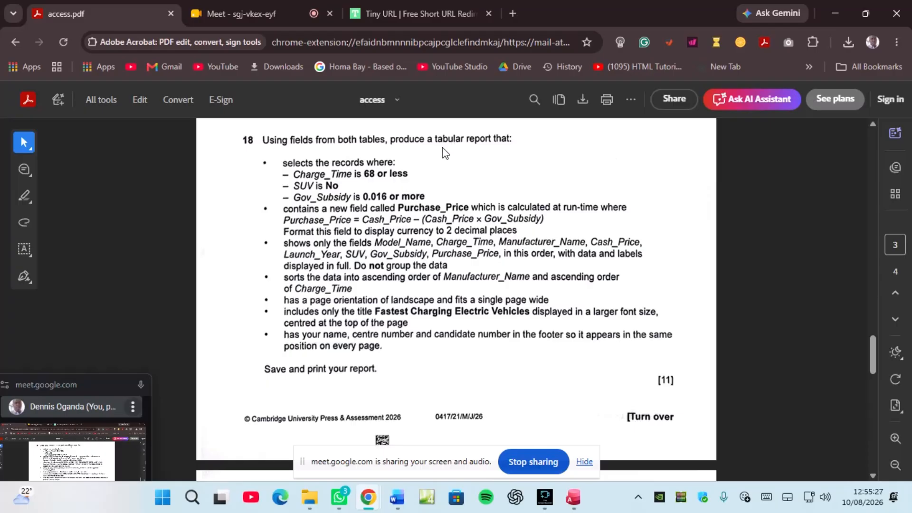
left_click(577, 504)
left_click(533, 308)
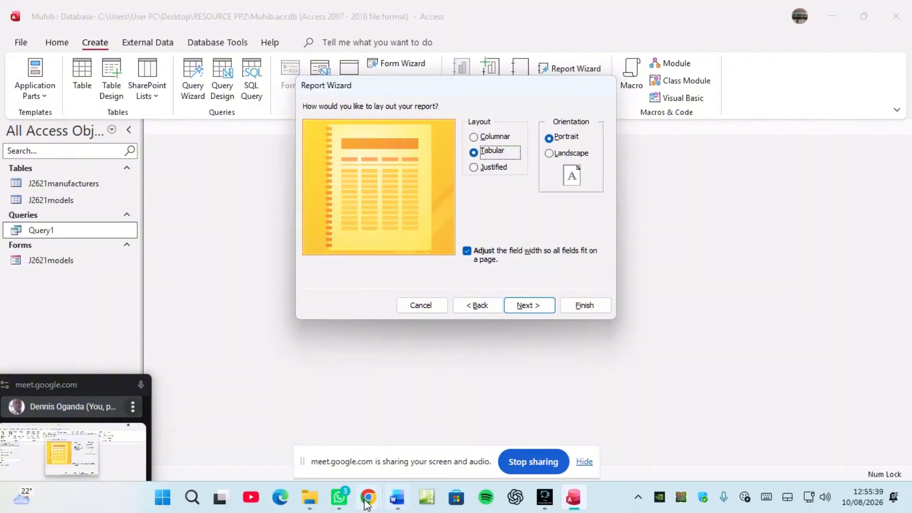
Step: Recheck the question PDF and set the report orientation to Landscape
mouse_move(368, 499)
left_click(307, 459)
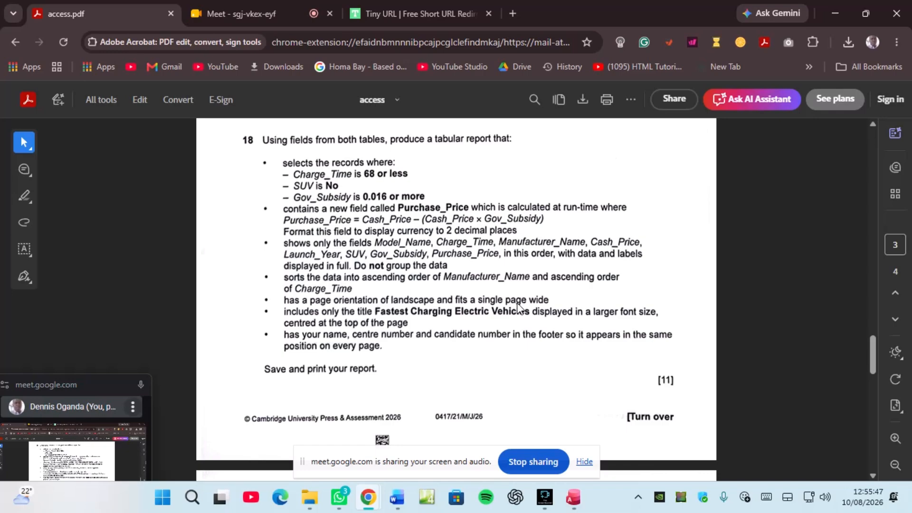
left_click(573, 497)
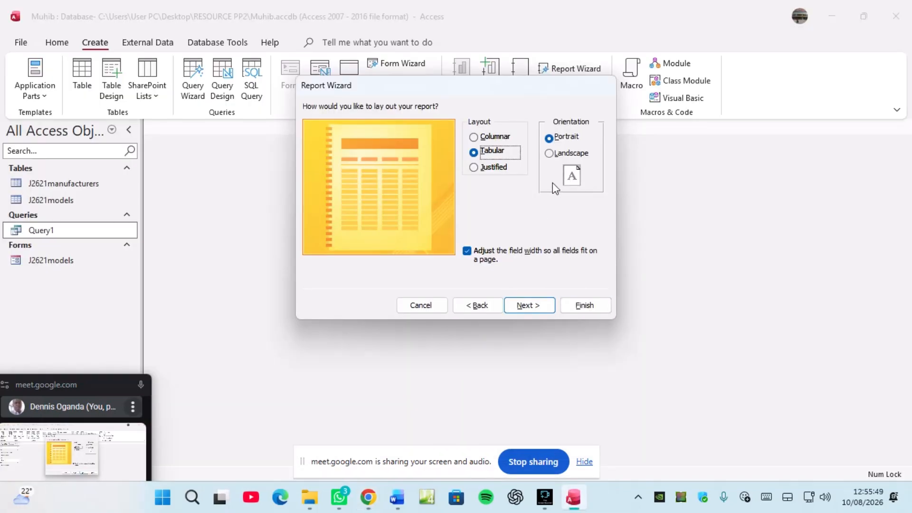
left_click(552, 154)
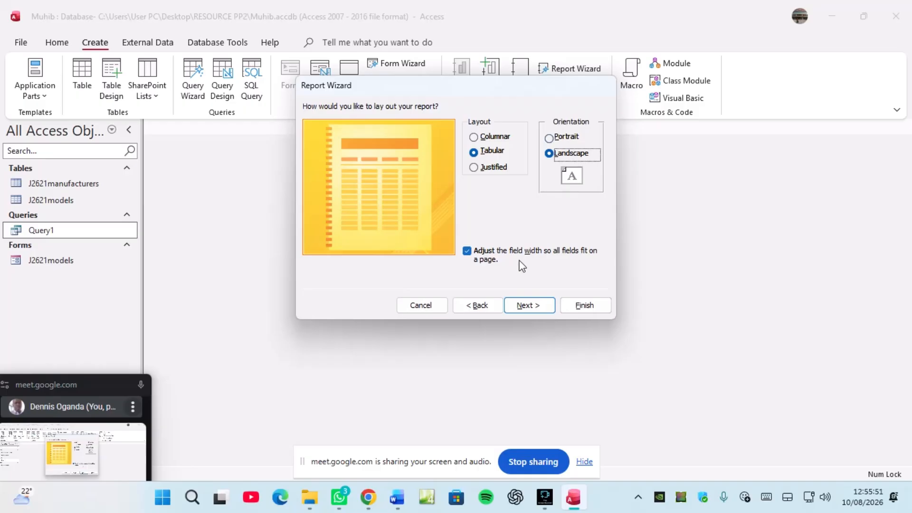
Step: Advance to the title page and erase the default report title
left_click(523, 307)
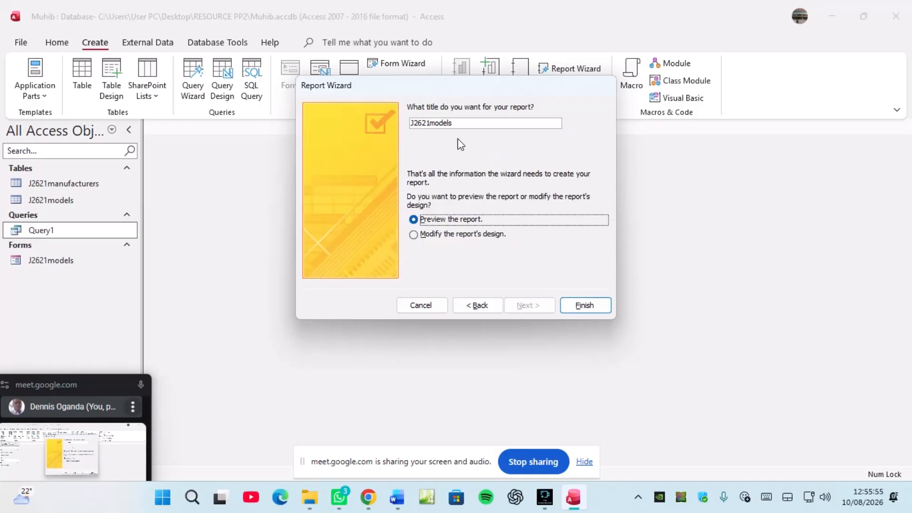
left_click(461, 124)
key("BackSpace")
key("BackSpace")
key("BackSpace")
key("BackSpace")
key("BackSpace")
key("BackSpace")
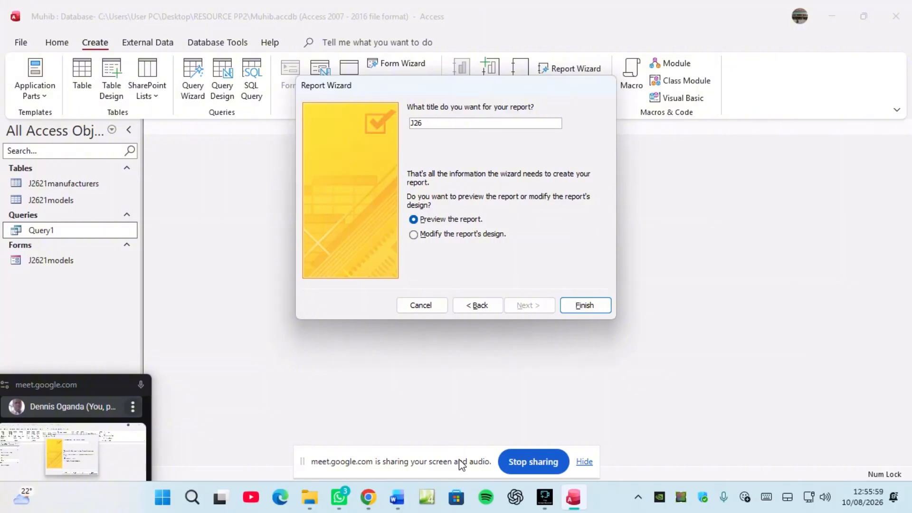
key("BackSpace")
key("BackSpace")
key("BackSpace")
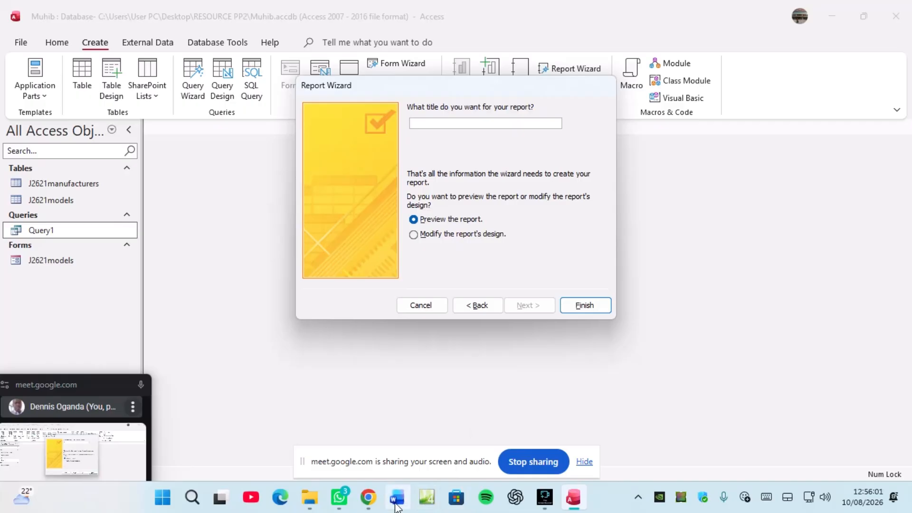
Step: Title the report 'Fastest Charging Electric Vehicles' and finish the wizard into Design View
left_click(368, 497)
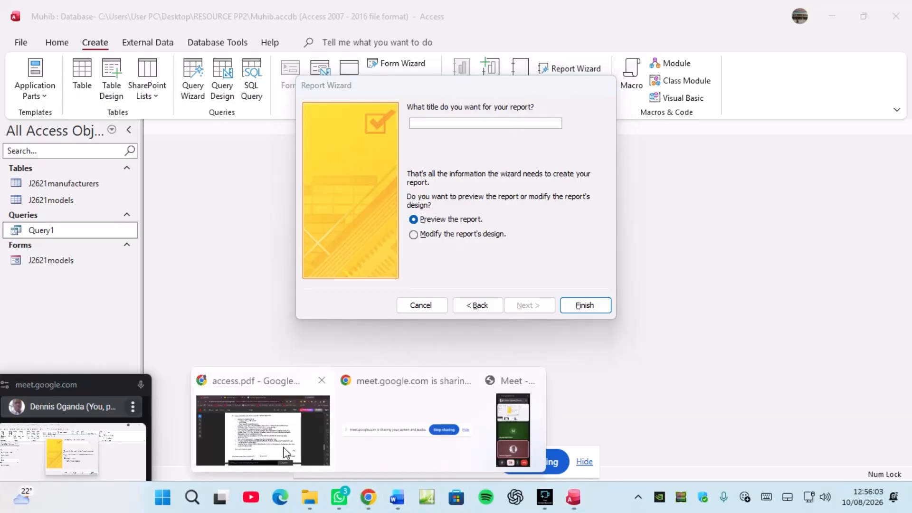
left_click(285, 452)
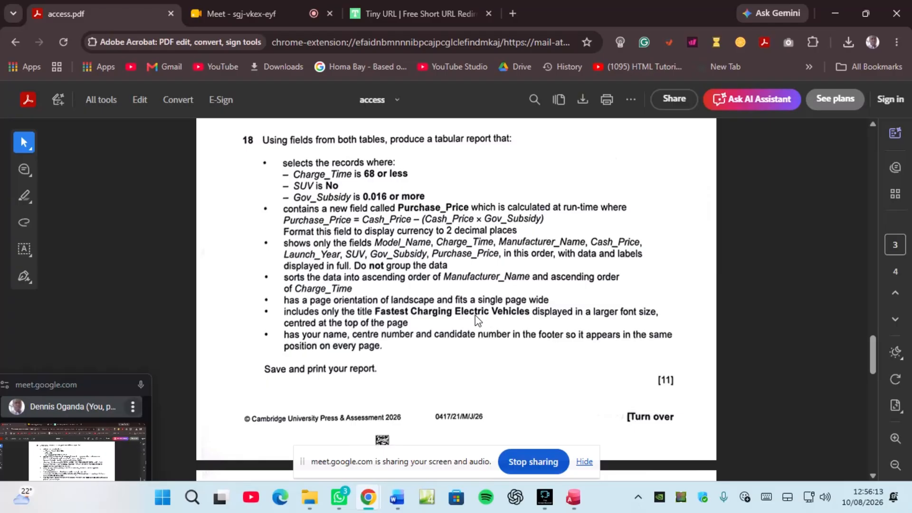
left_click(573, 498)
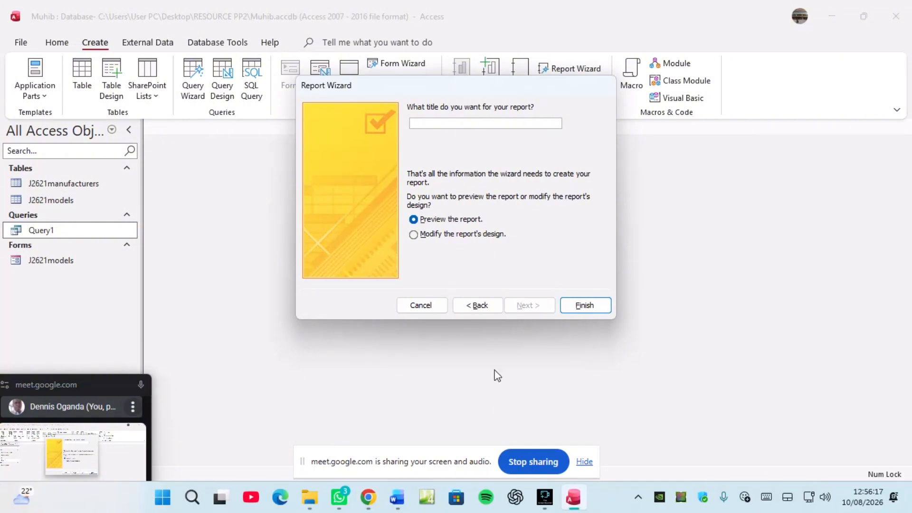
type("Fastest Charging Electric Vehicles")
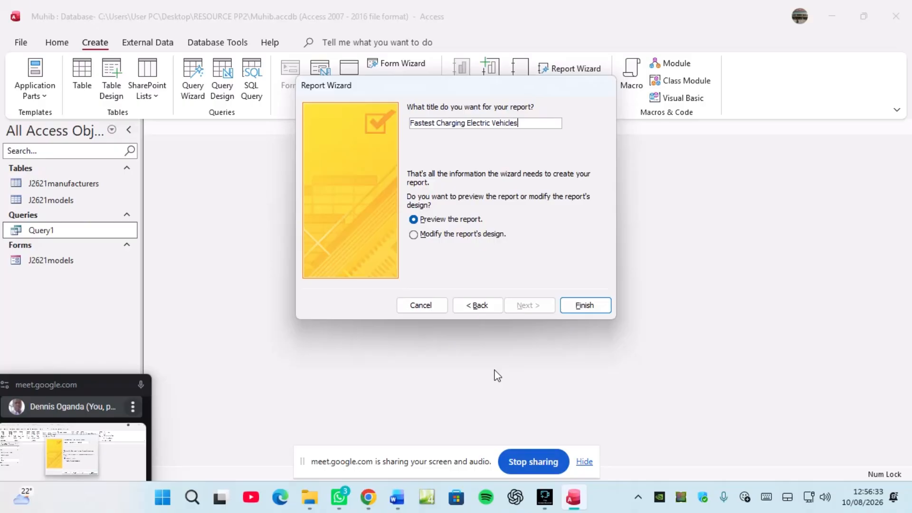
left_click(453, 238)
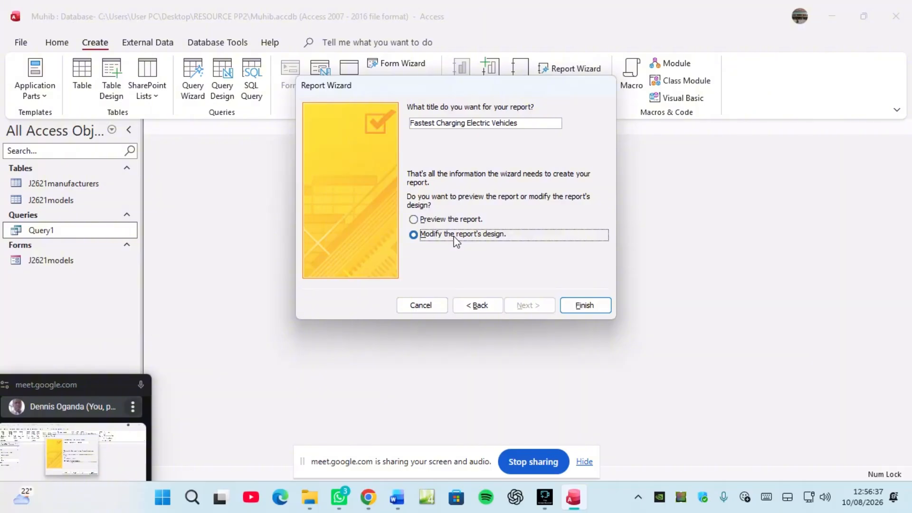
left_click(565, 308)
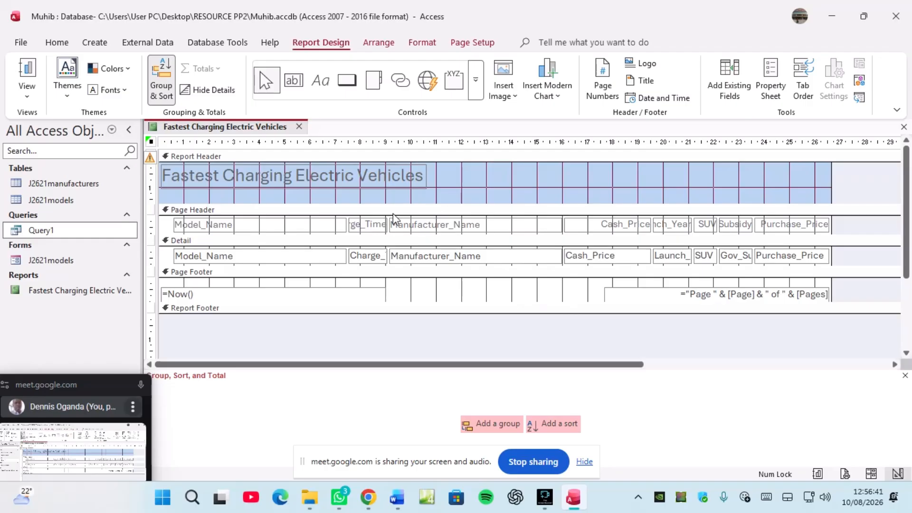
Step: Stretch the Fastest Charging Electric Vehicles title label across the header and centre its text
left_click(360, 185)
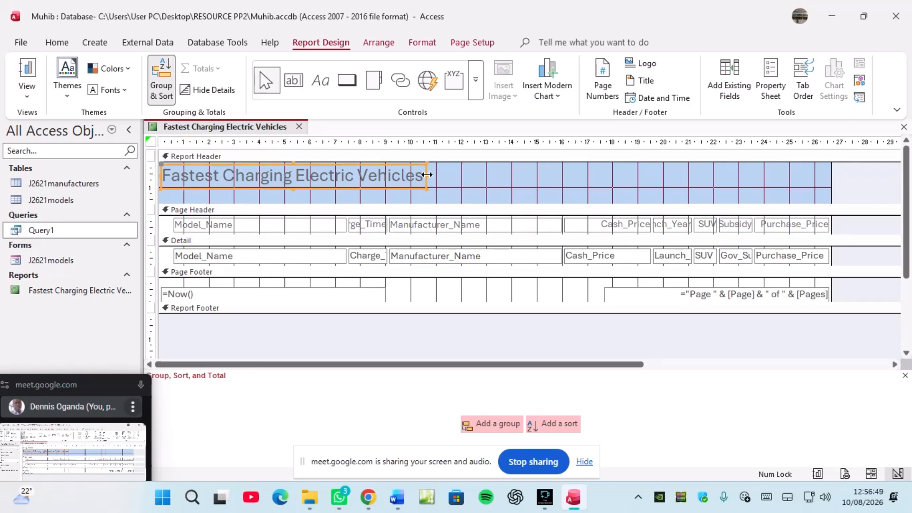
left_click_drag(426, 173, 825, 178)
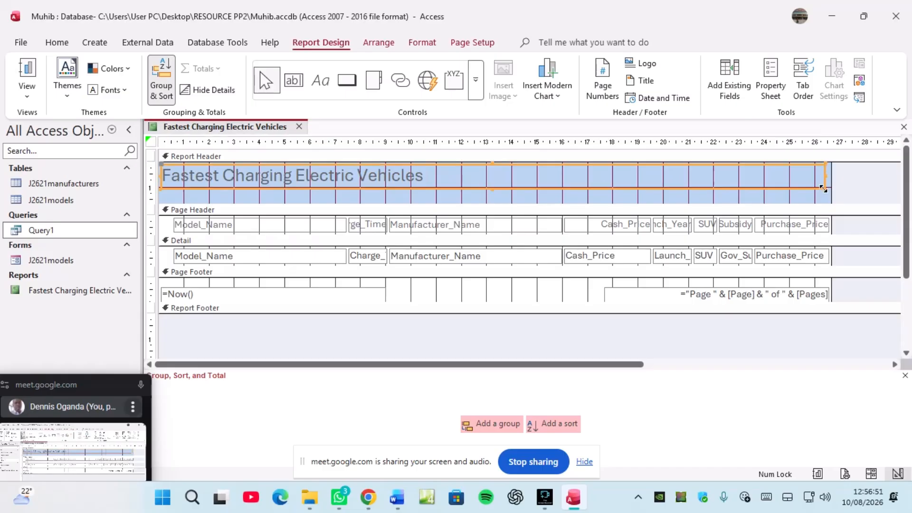
left_click(57, 43)
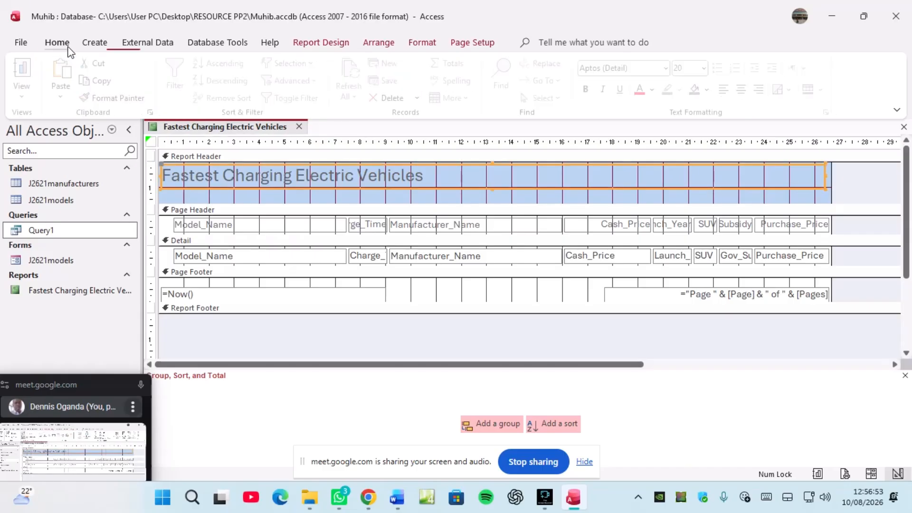
left_click(746, 90)
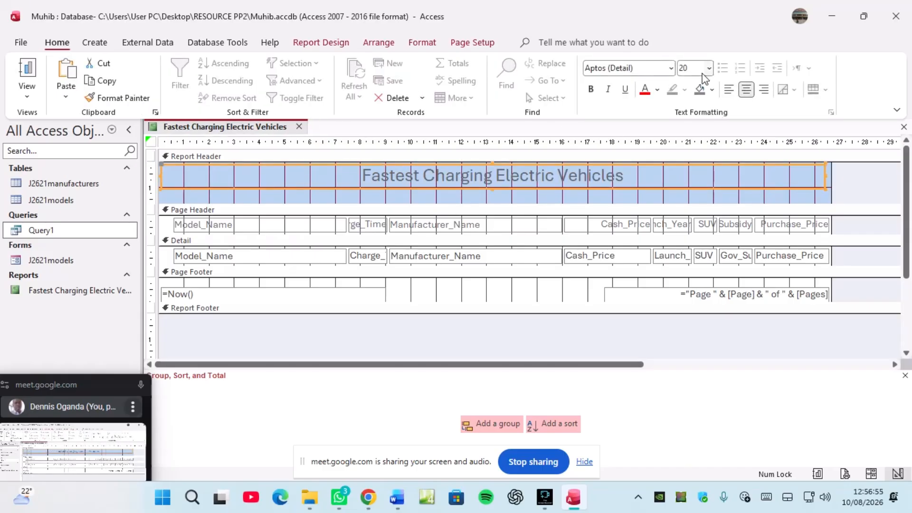
Step: Make the title 24-point bold, tighten the report header, and return to the question PDF
left_click(708, 68)
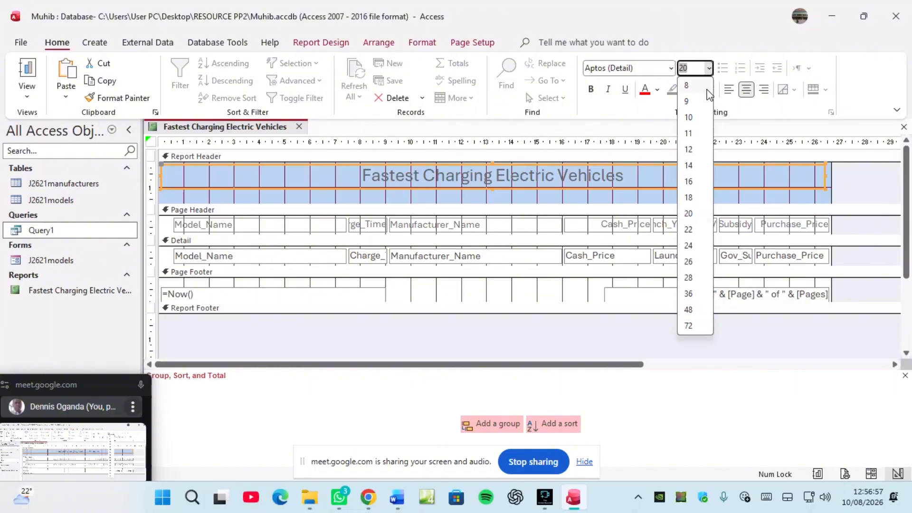
left_click(693, 245)
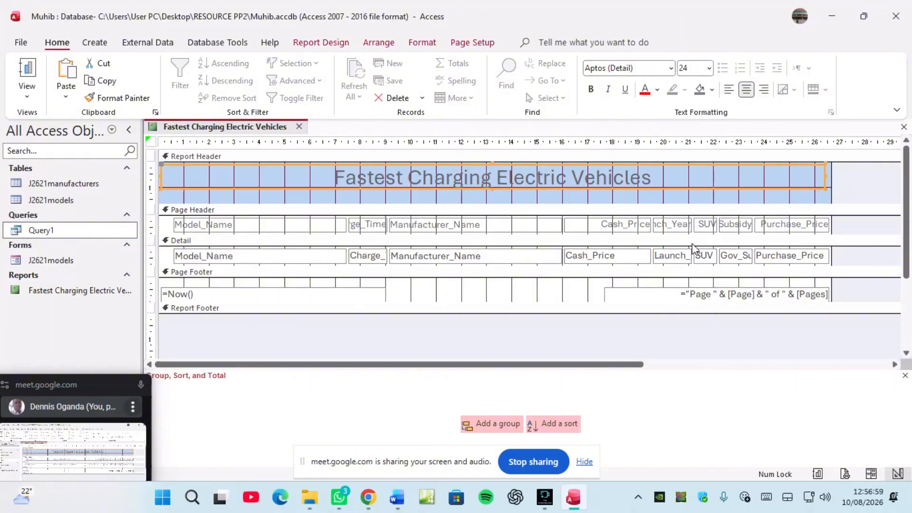
left_click(625, 188)
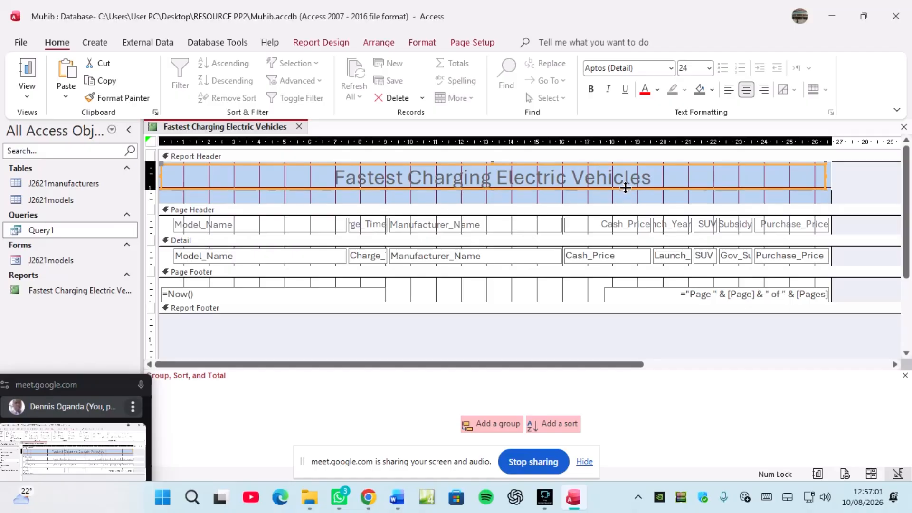
left_click_drag(625, 187, 625, 190)
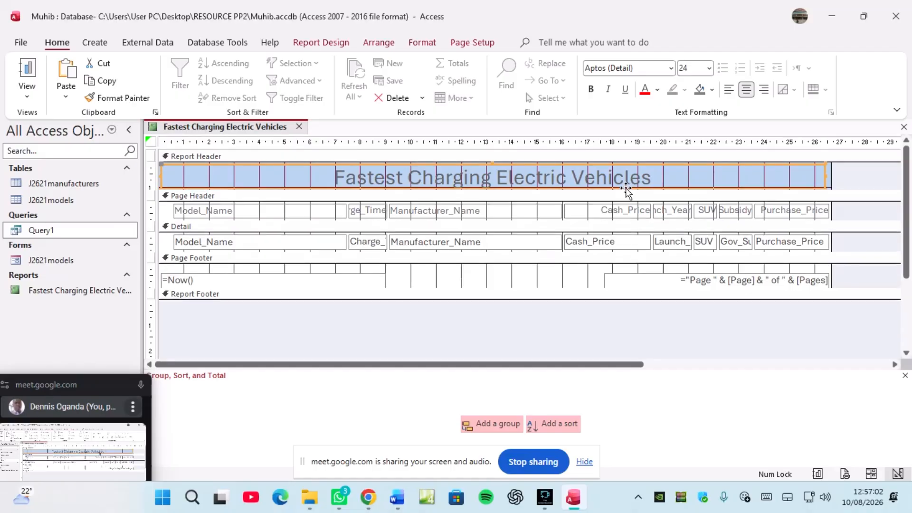
left_click(594, 93)
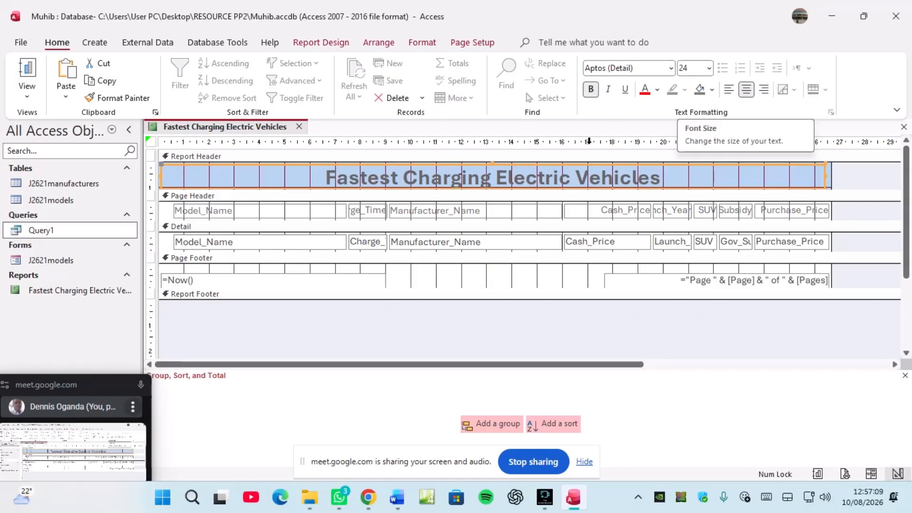
mouse_move(369, 497)
left_click(311, 468)
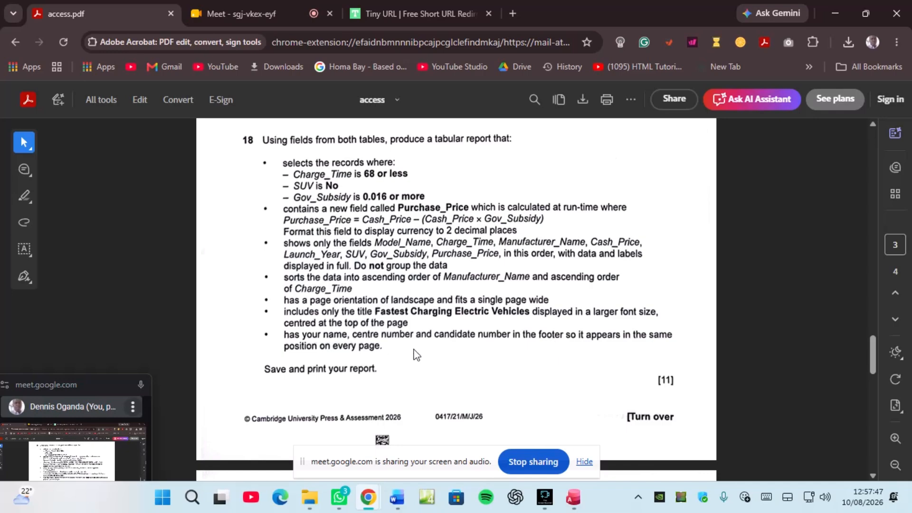
Step: Switch back to the Fastest Charging Electric Vehicles report design in Access
left_click(573, 497)
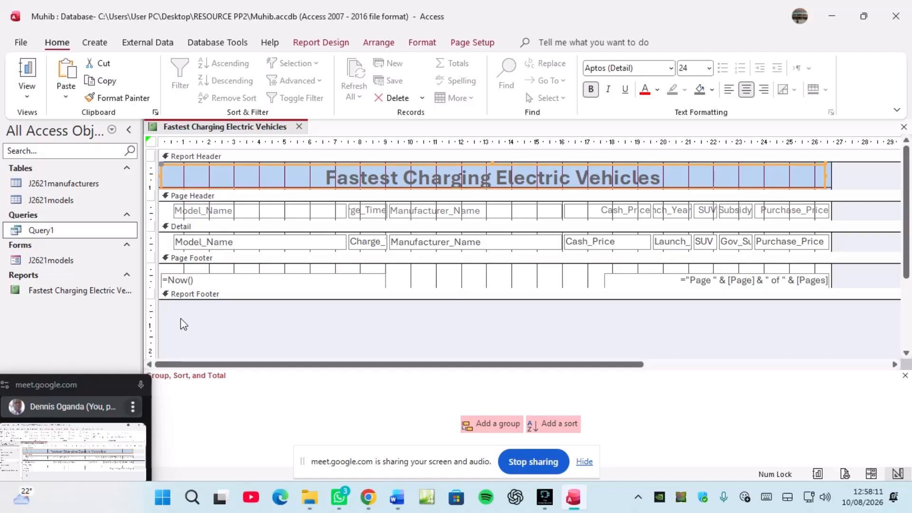
Step: Delete the date and page-number text boxes from the page footer
left_click(224, 279)
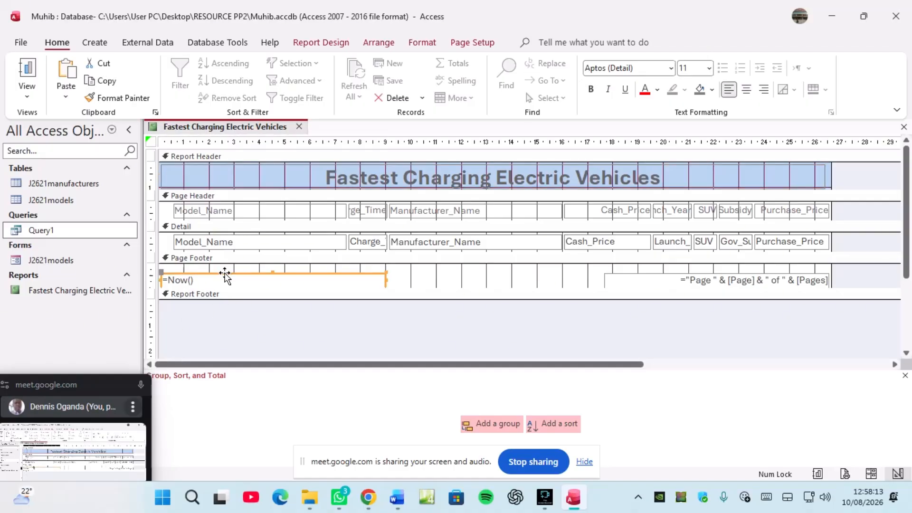
key("Delete")
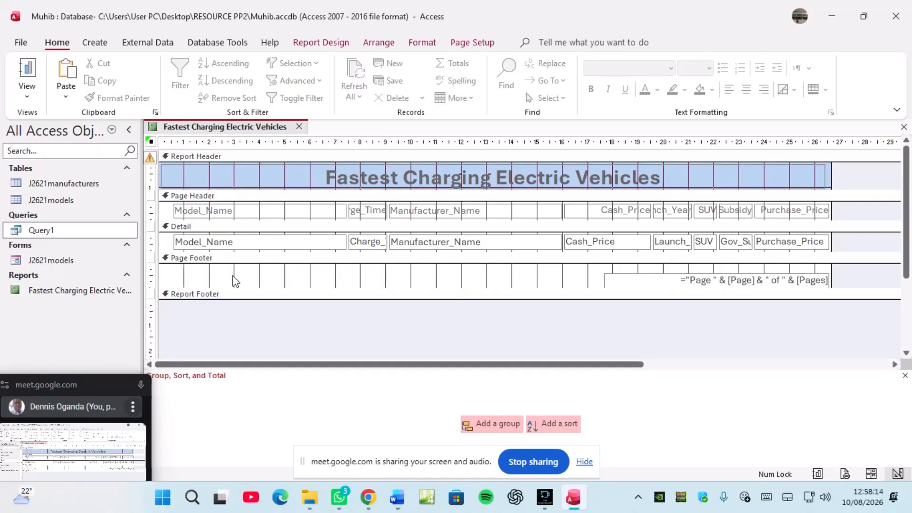
left_click(685, 275)
key("Delete")
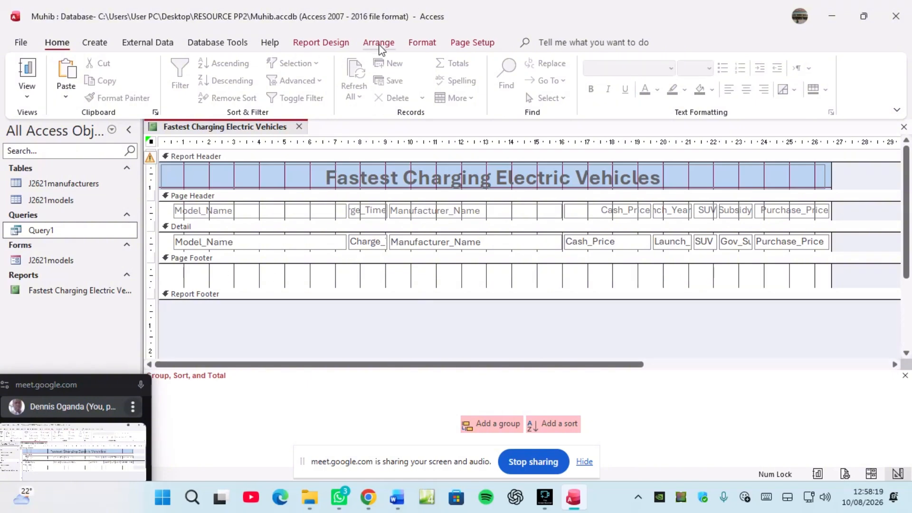
Step: Draw a wide label across the page footer and type the candidate's name and index number
left_click(345, 47)
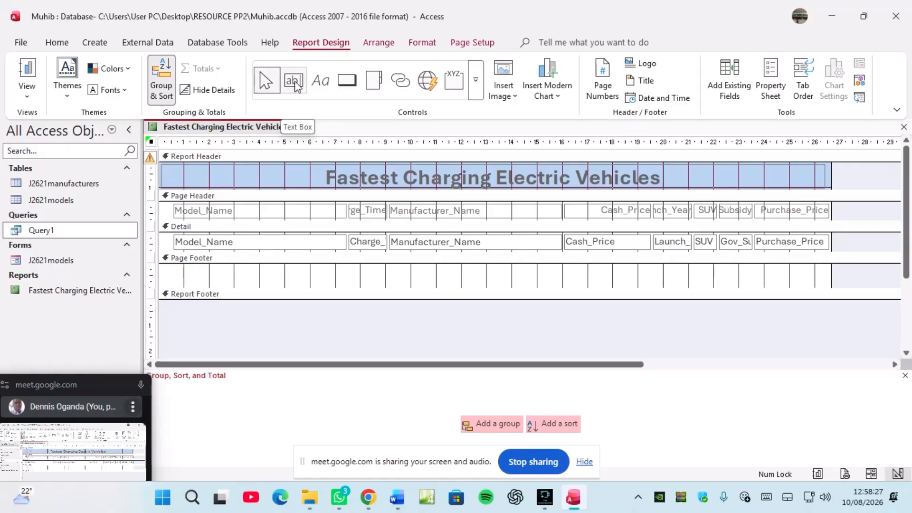
left_click(320, 81)
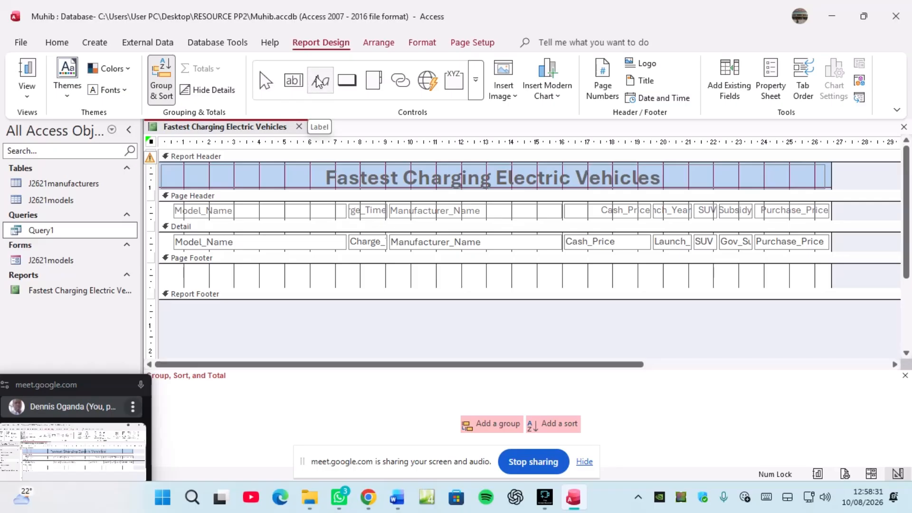
left_click(326, 89)
left_click_drag(171, 265, 561, 284)
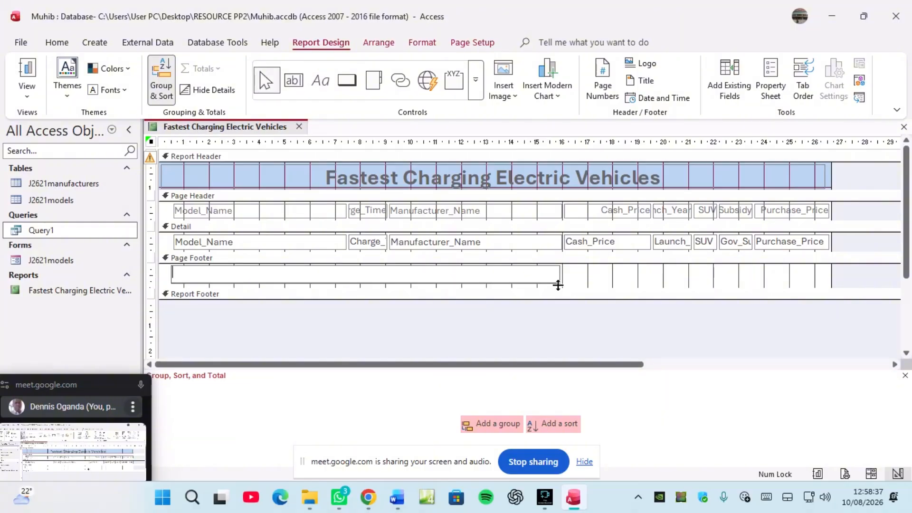
key("Caps_Lock")
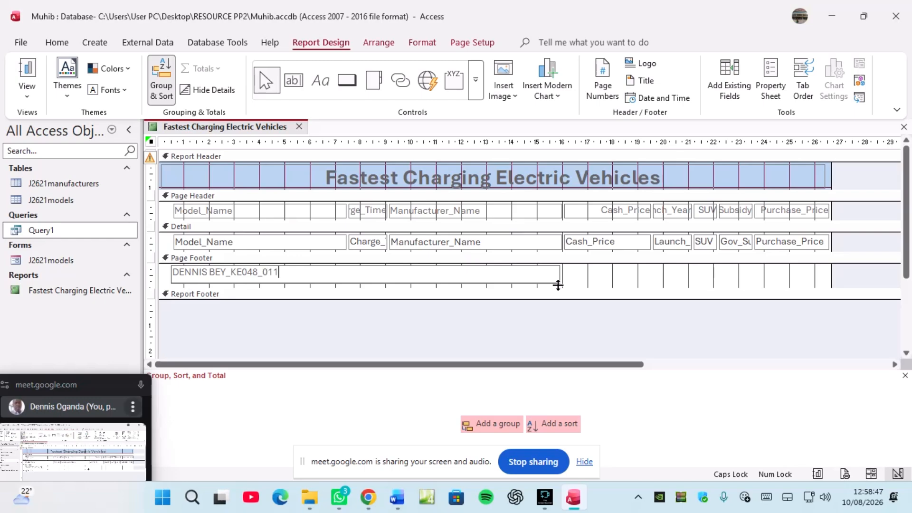
left_click(568, 282)
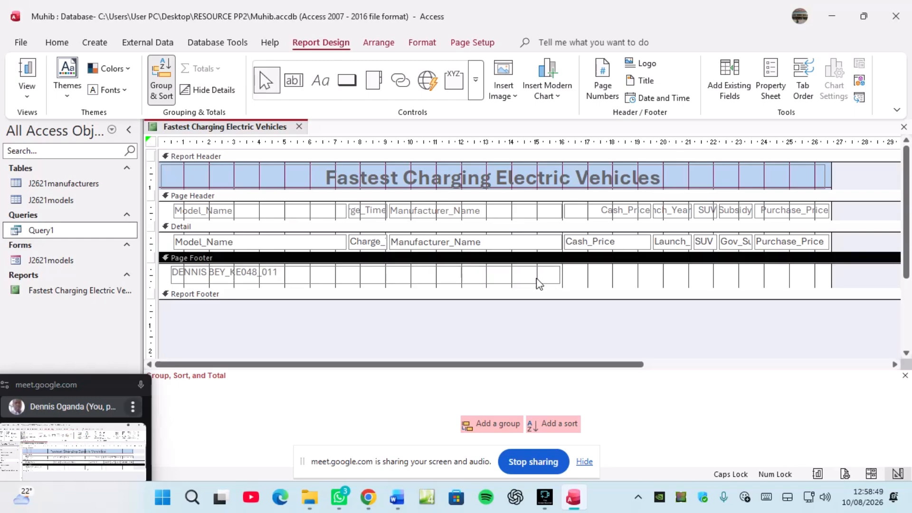
Step: Make the footer label bold and 12-point, then narrow it to fit its text
left_click(536, 280)
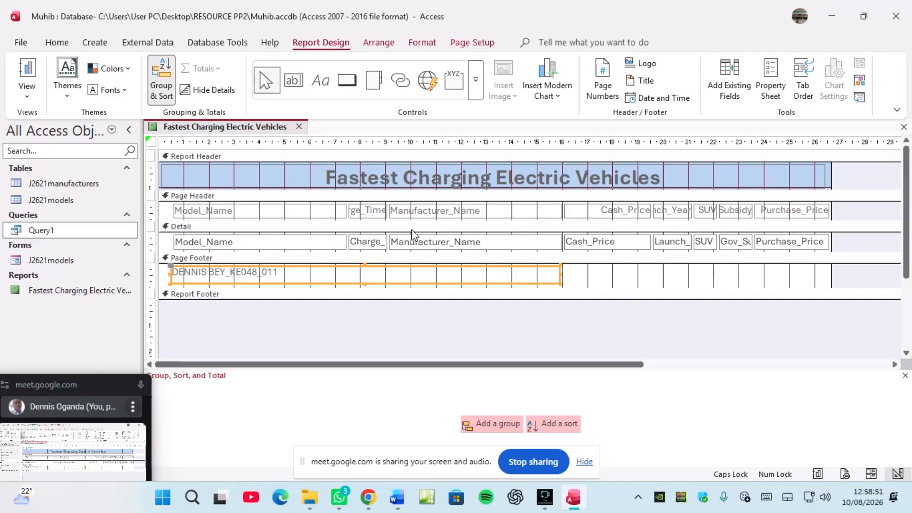
left_click(58, 43)
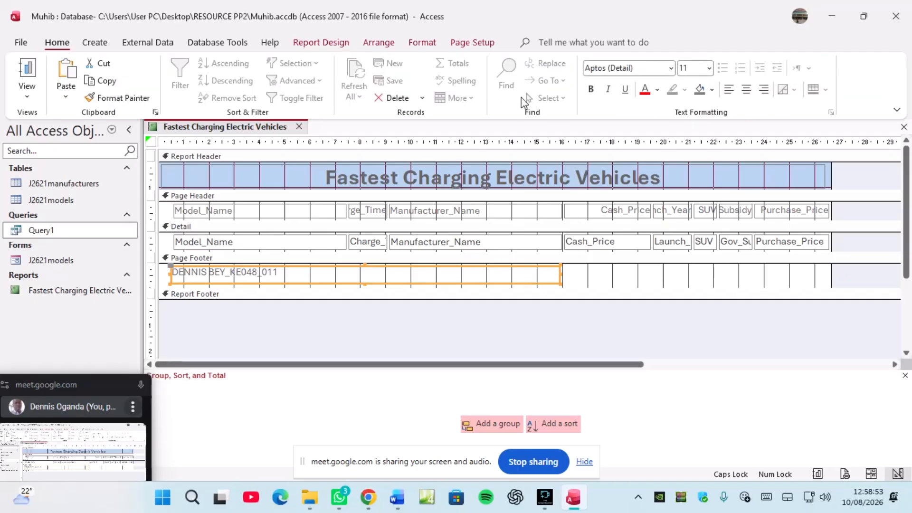
left_click(590, 89)
left_click(709, 70)
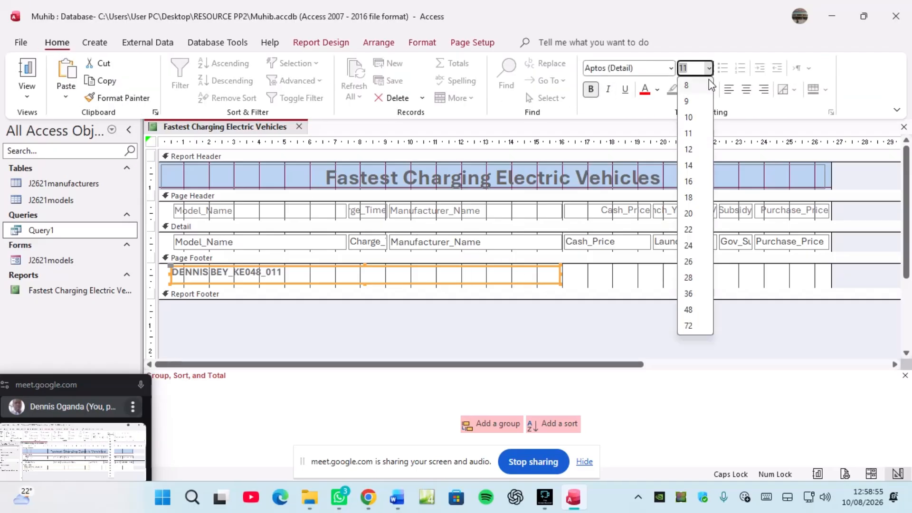
left_click(690, 150)
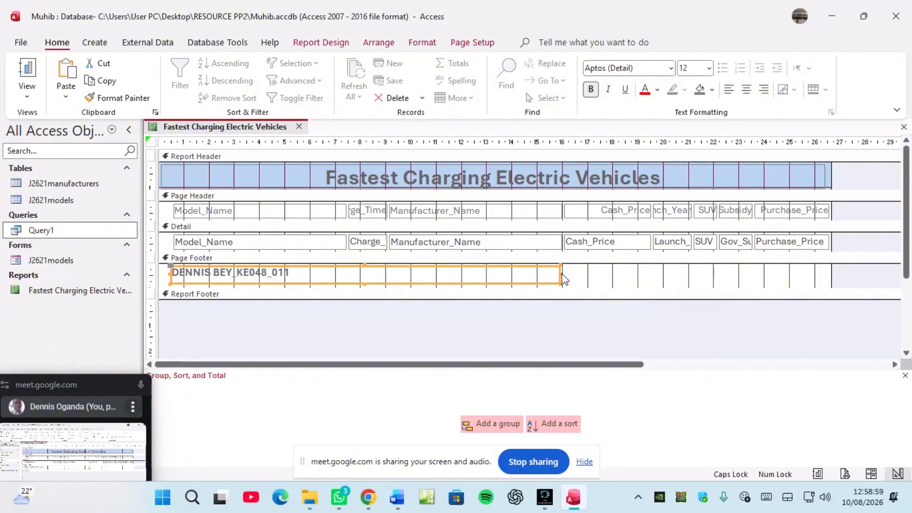
left_click_drag(559, 273, 301, 272)
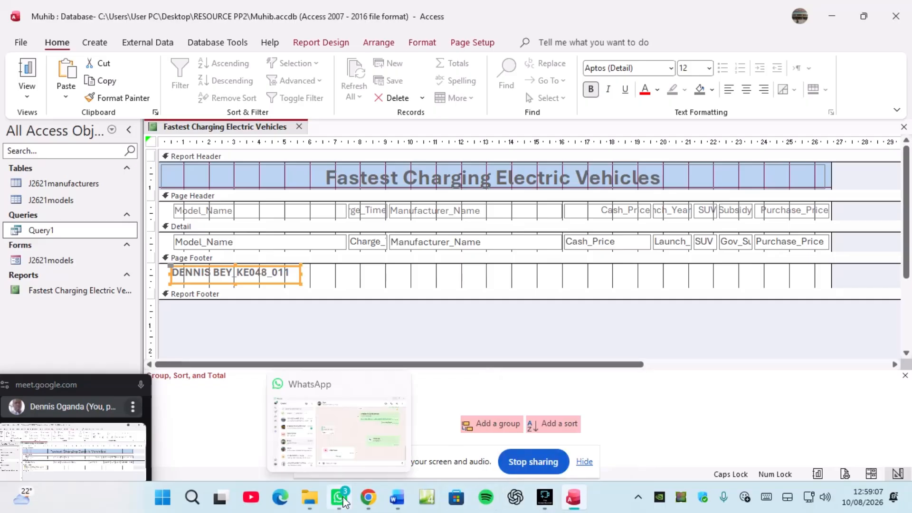
left_click(367, 503)
left_click(308, 468)
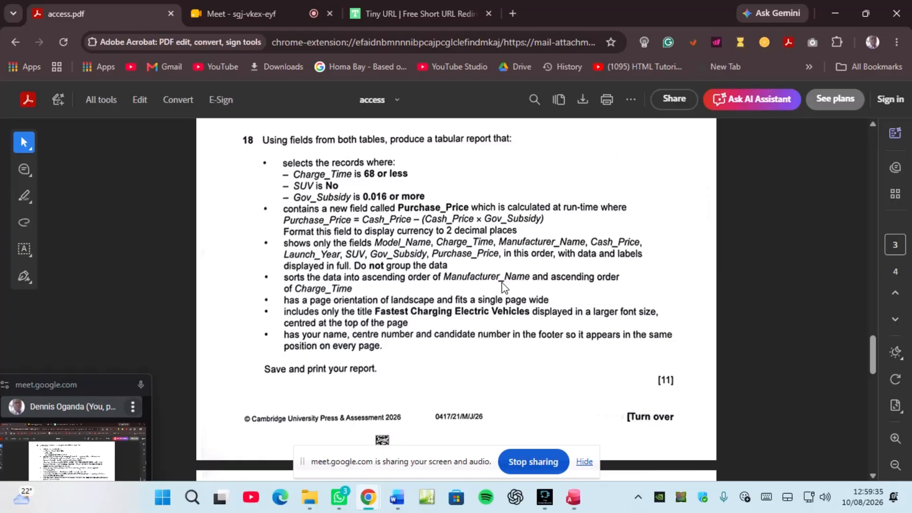
left_click(573, 497)
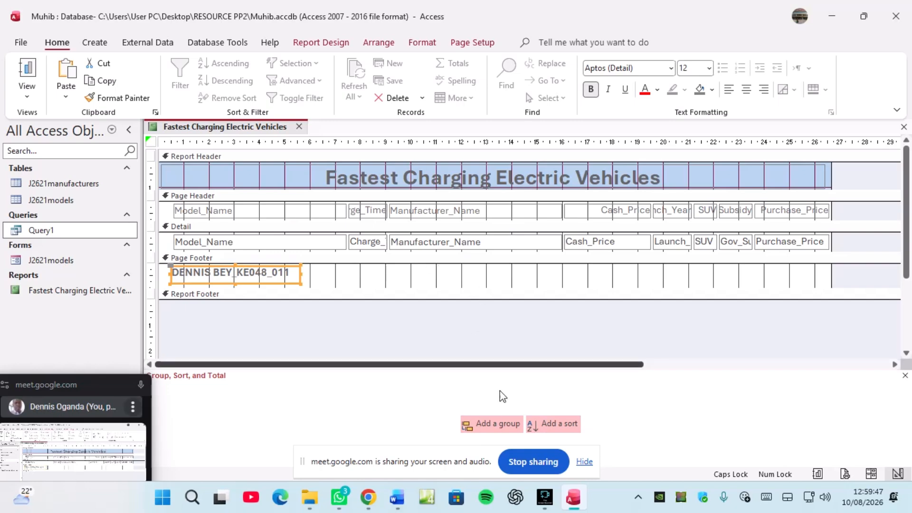
Step: Add a sort on Manufacturer_Name from A to Z and check it against the exam question
left_click(562, 429)
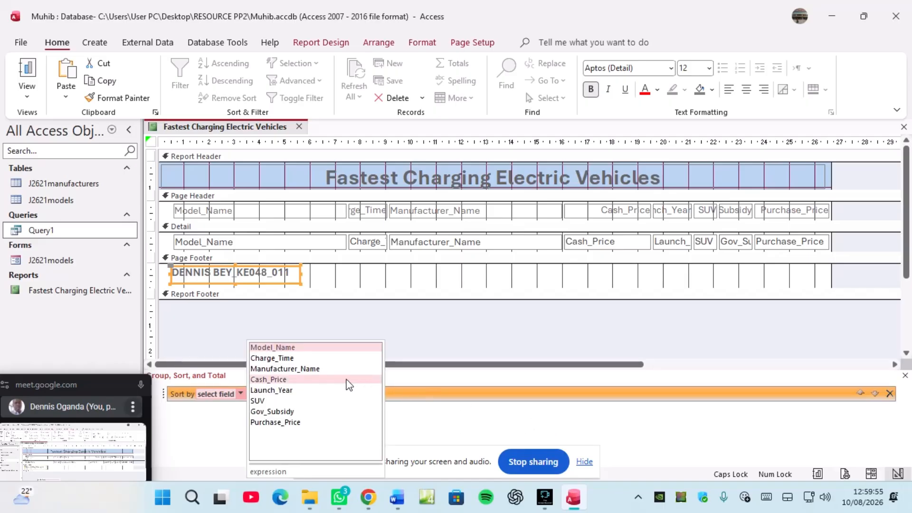
left_click(298, 369)
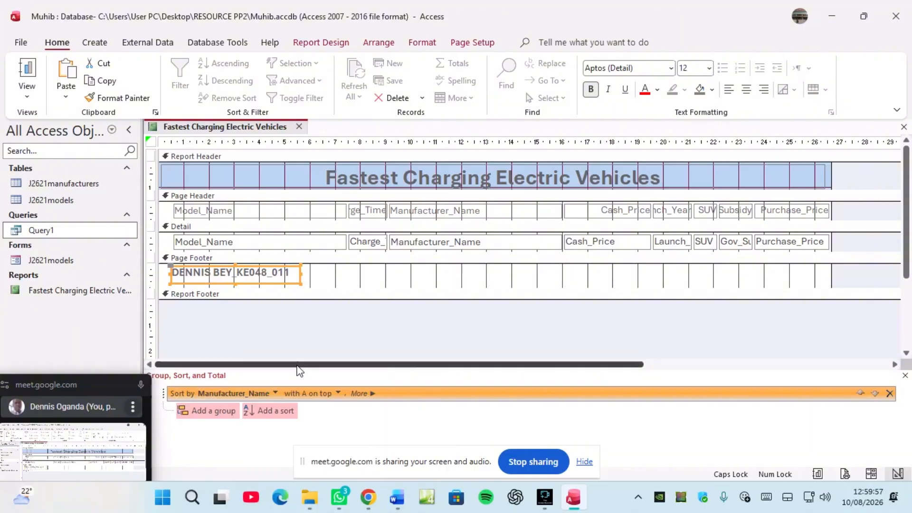
left_click(338, 393)
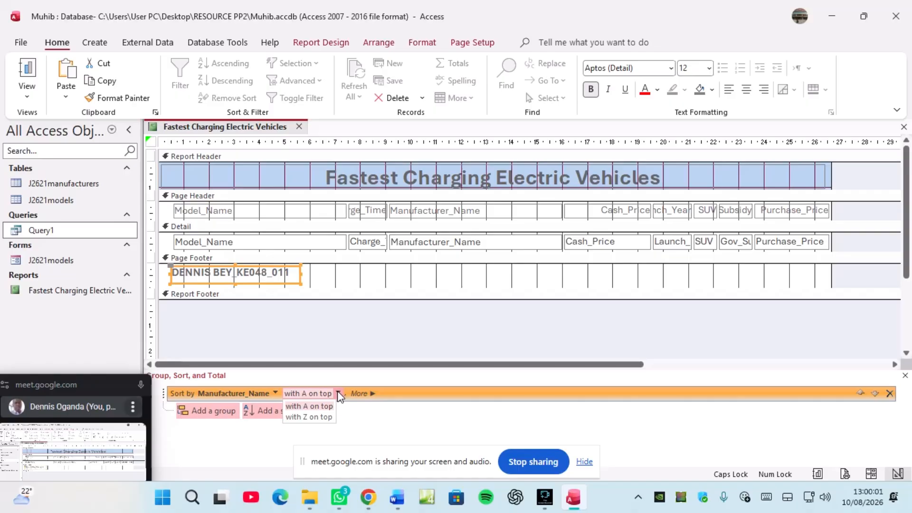
left_click(304, 407)
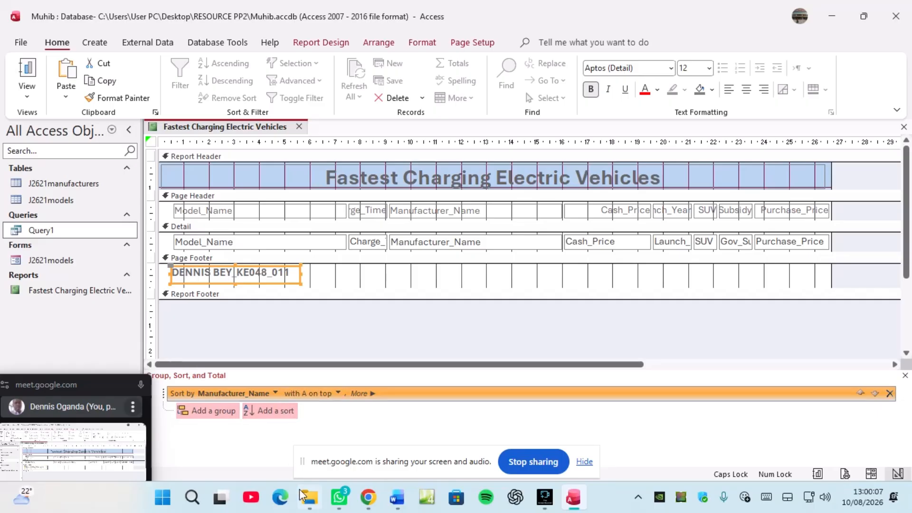
mouse_move(313, 506)
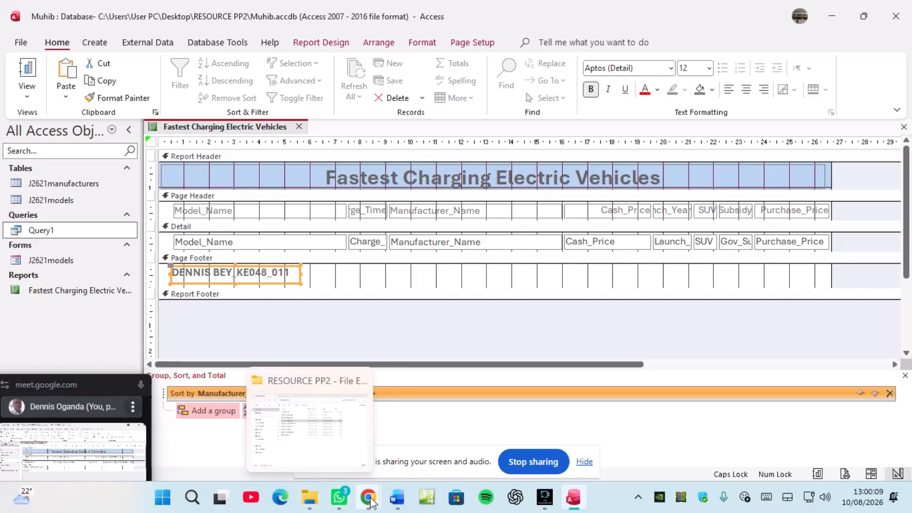
mouse_move(368, 498)
left_click(304, 427)
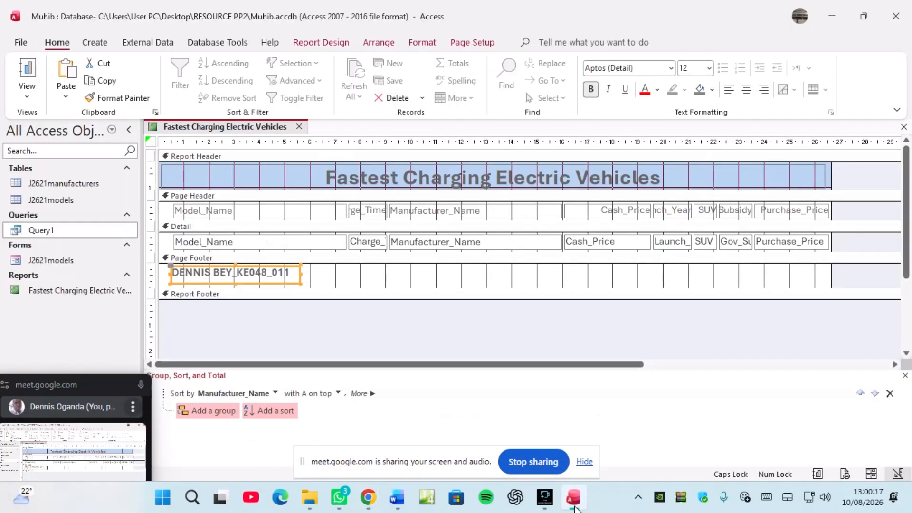
left_click(573, 498)
Step: Add a second sort on Charge_Time from smallest to largest and recheck the question
left_click(282, 410)
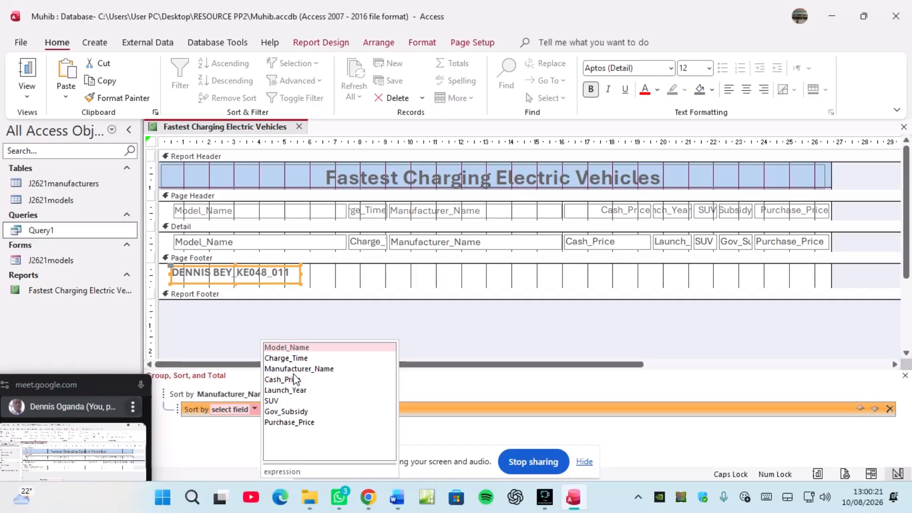
left_click(294, 358)
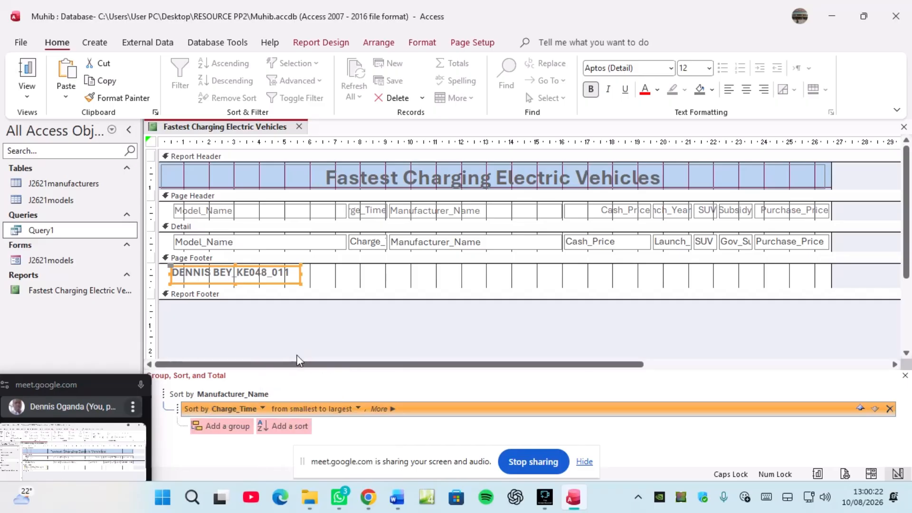
left_click(357, 408)
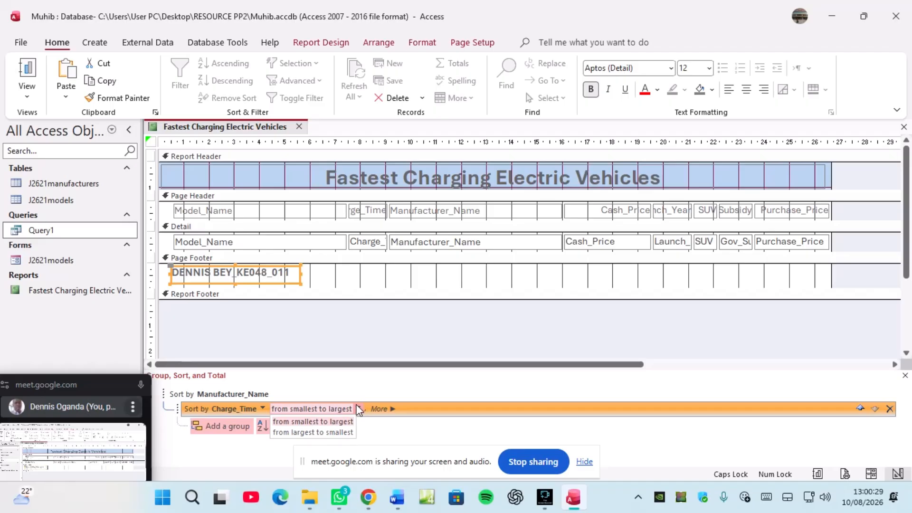
left_click(332, 422)
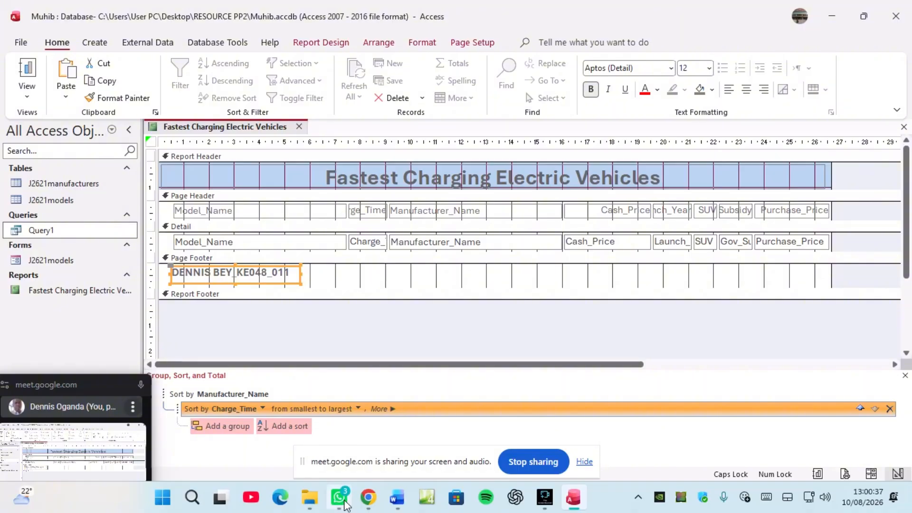
mouse_move(368, 497)
left_click(290, 434)
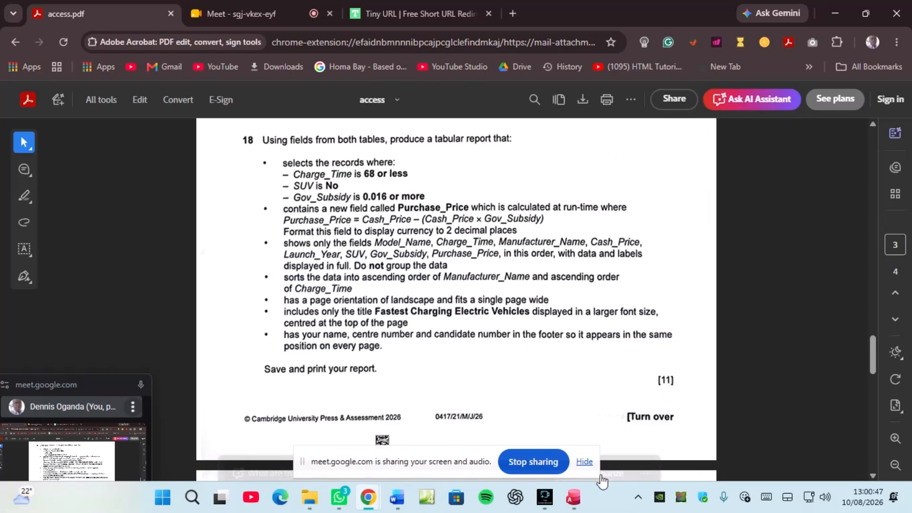
left_click(574, 499)
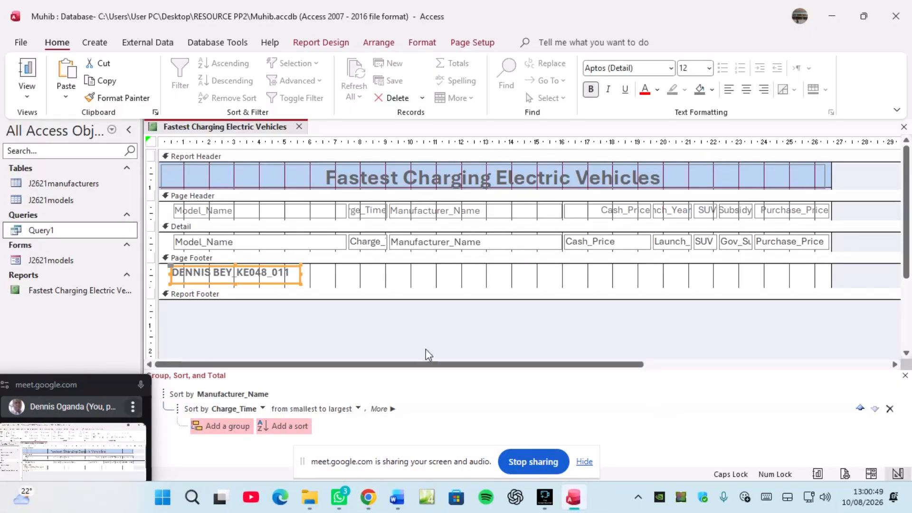
Step: Switch to Layout View and narrow the Model_Name heading and data column
right_click(233, 133)
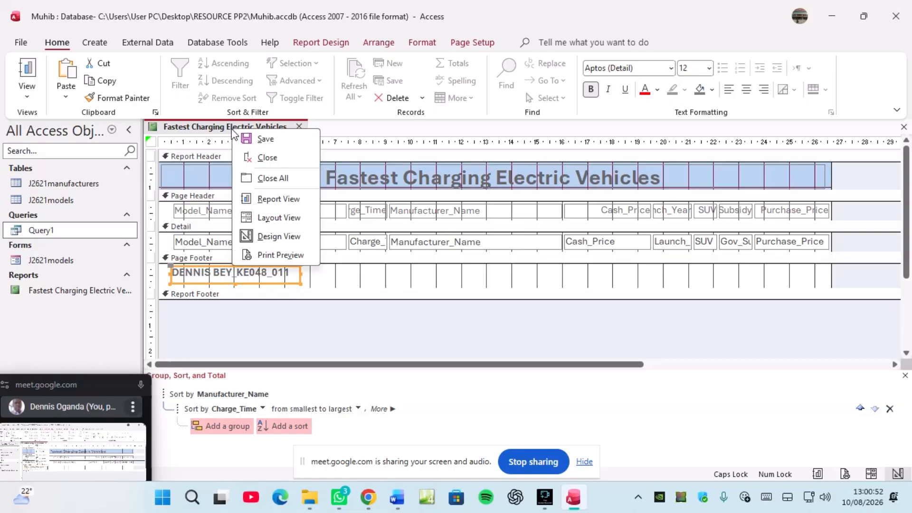
left_click(270, 219)
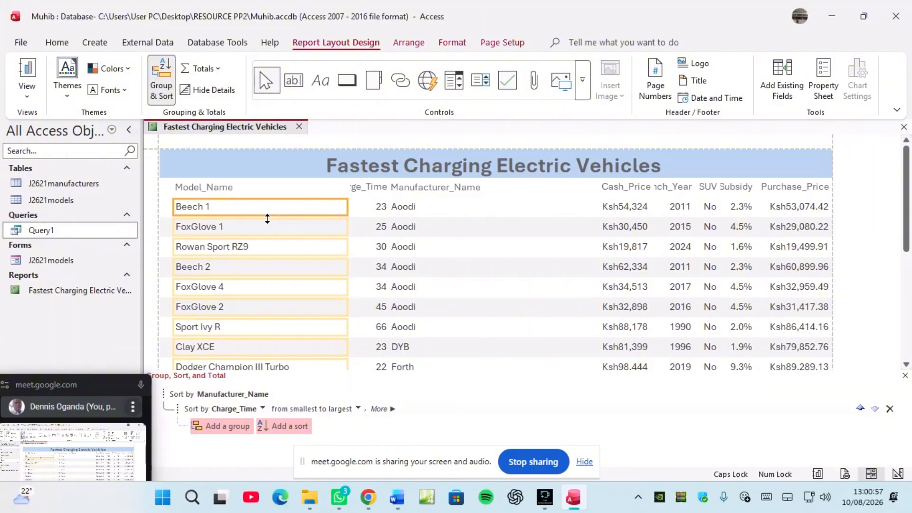
left_click(217, 186)
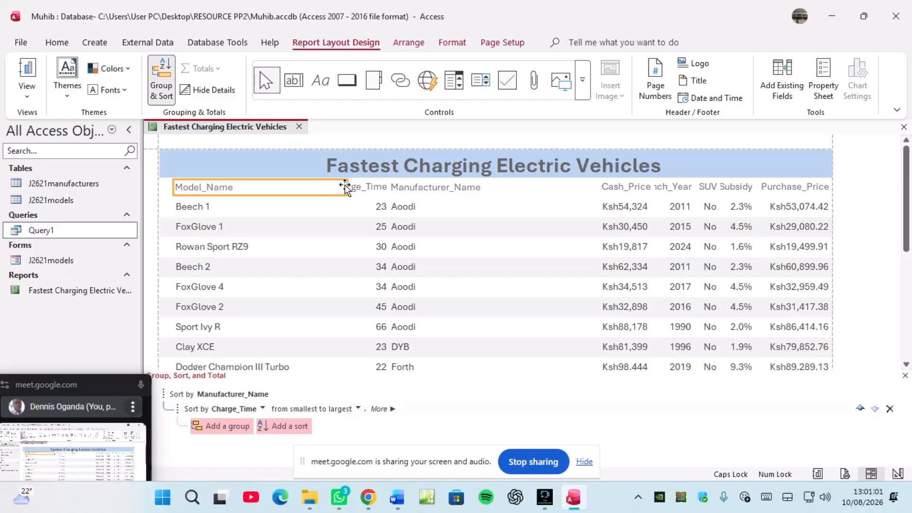
left_click_drag(346, 186, 253, 206)
left_click(225, 222)
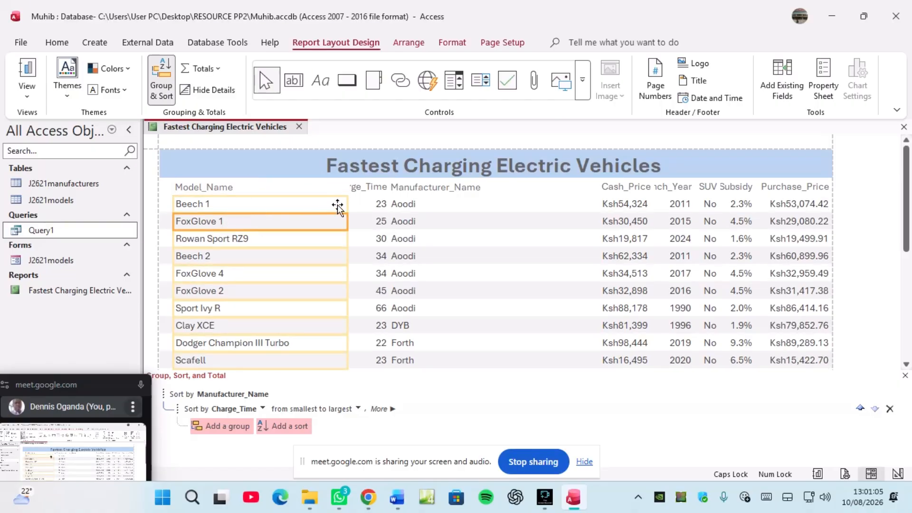
left_click_drag(346, 205, 298, 209)
Step: Widen the Model_Name column until names like Edison Supervelocity Roadster ESR998 show fully
scroll(266, 325, "down", 5)
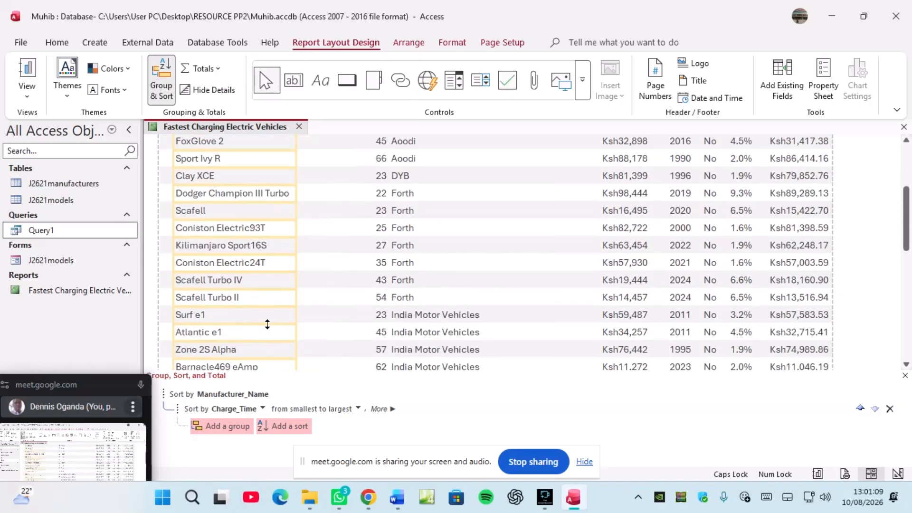
scroll(267, 324, "down", 2)
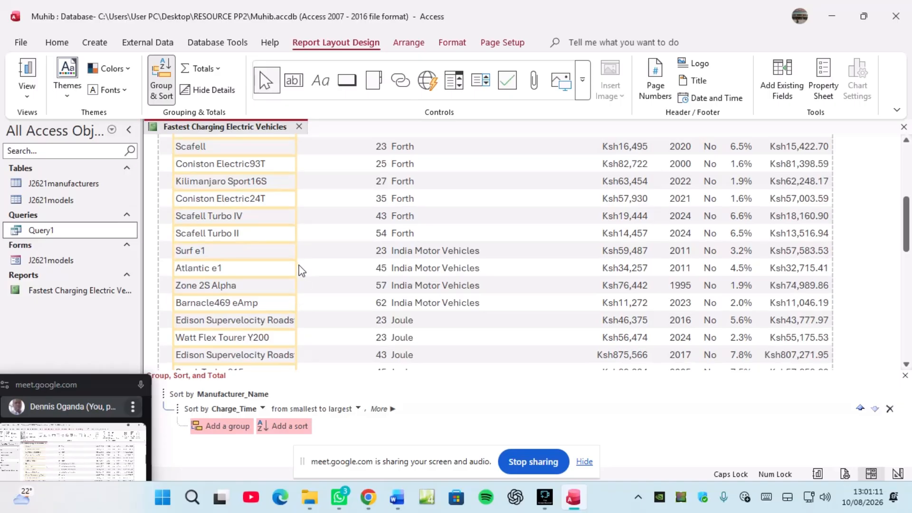
left_click_drag(296, 265, 306, 266)
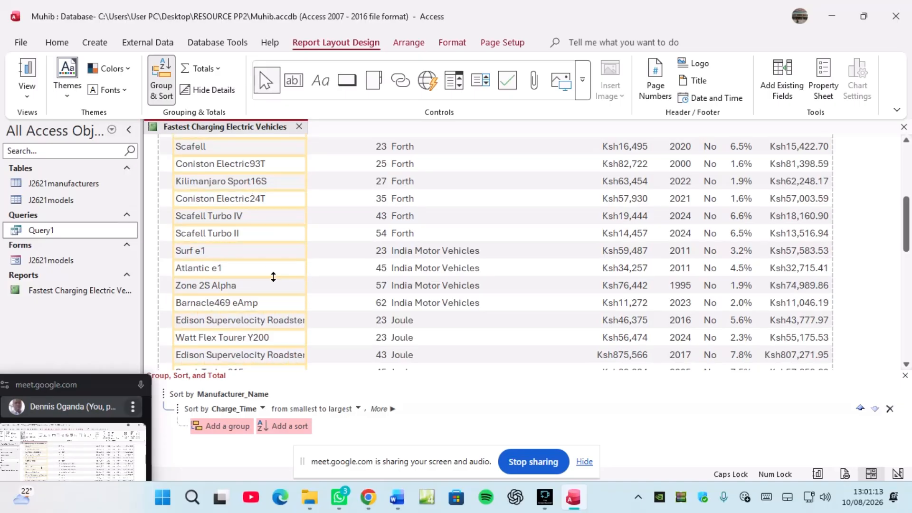
left_click_drag(305, 263, 346, 266)
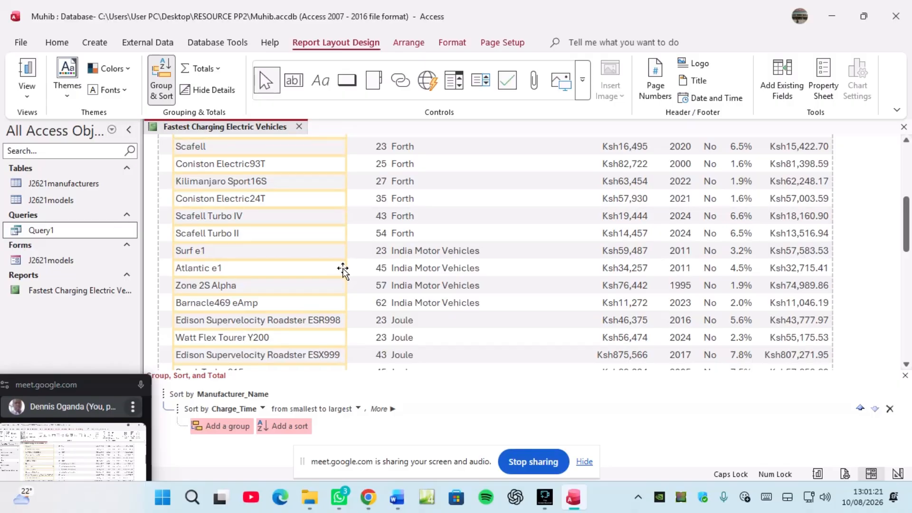
scroll(295, 287, "down", 8)
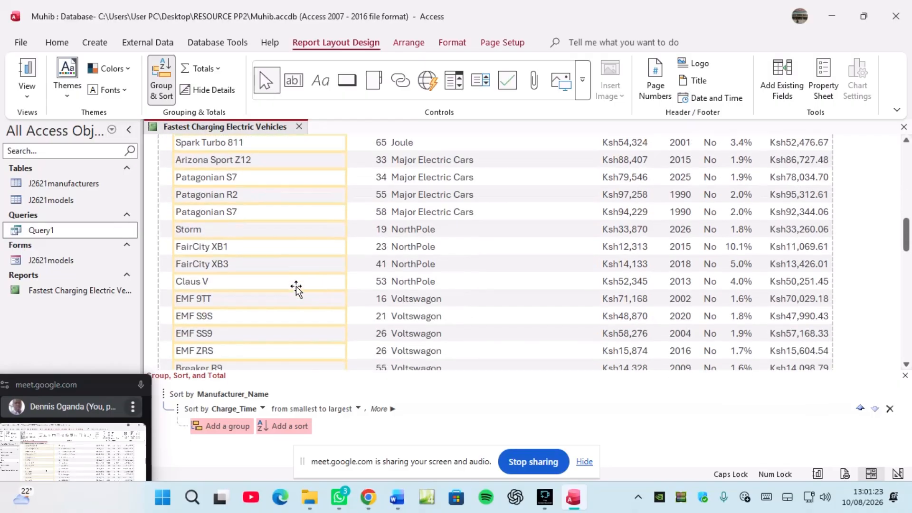
scroll(296, 286, "down", 3)
scroll(296, 286, "up", 15)
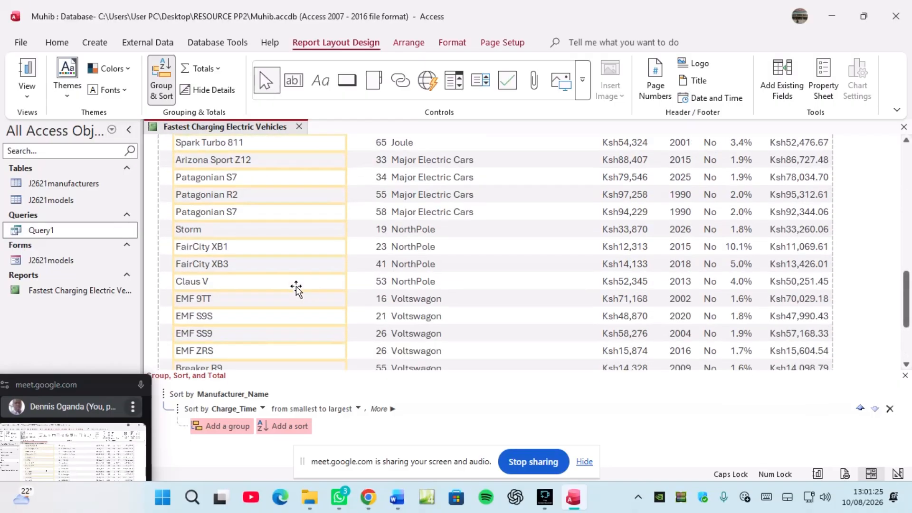
scroll(297, 287, "up", 1)
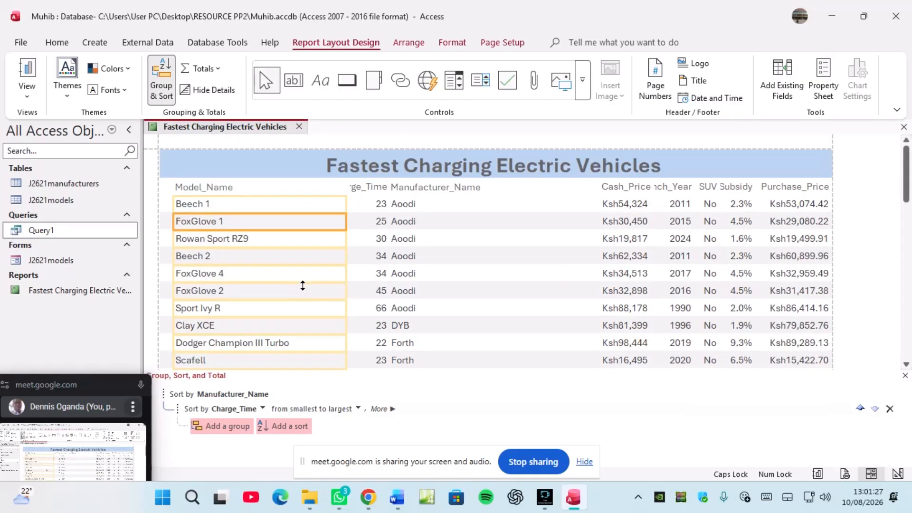
Step: Resize the Charge_Time and Manufacturer_Name headings and data columns to close up the layout
left_click(355, 187)
left_click_drag(348, 189, 325, 187)
left_click(379, 220)
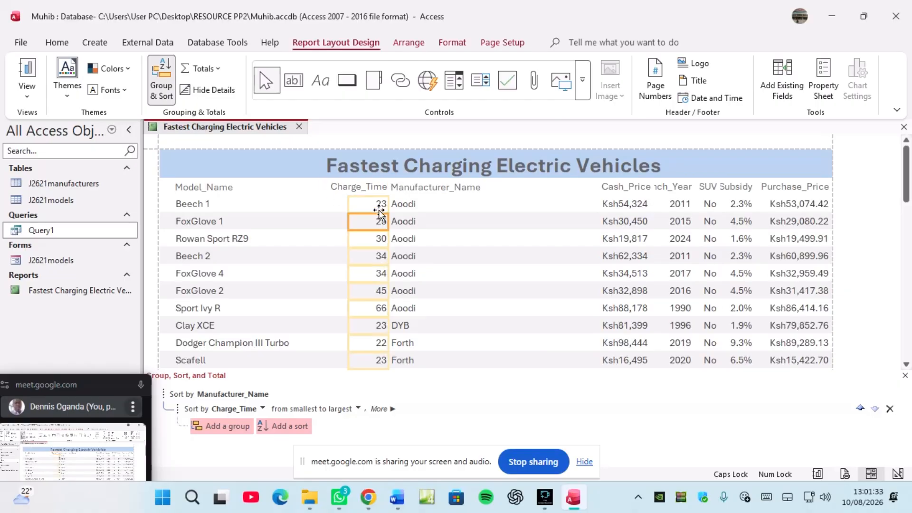
left_click_drag(378, 205, 358, 201)
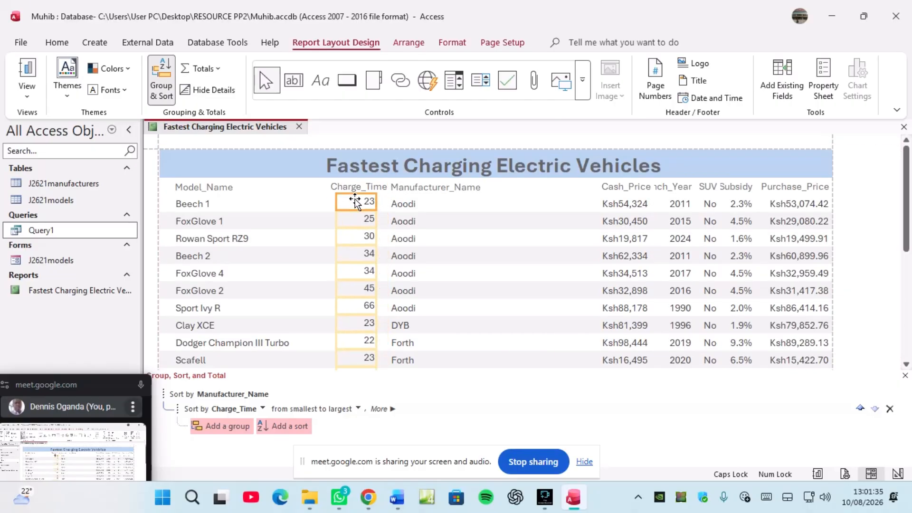
left_click(414, 188)
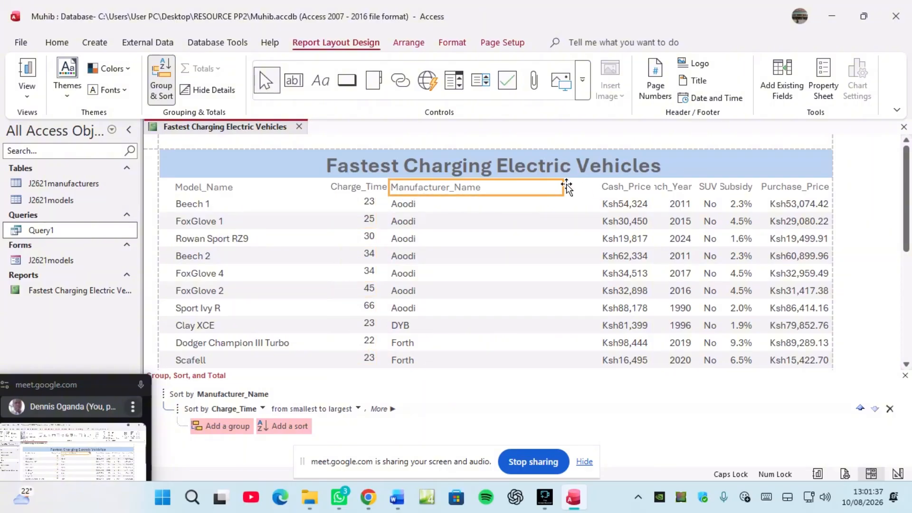
left_click_drag(560, 185, 484, 186)
left_click(409, 208)
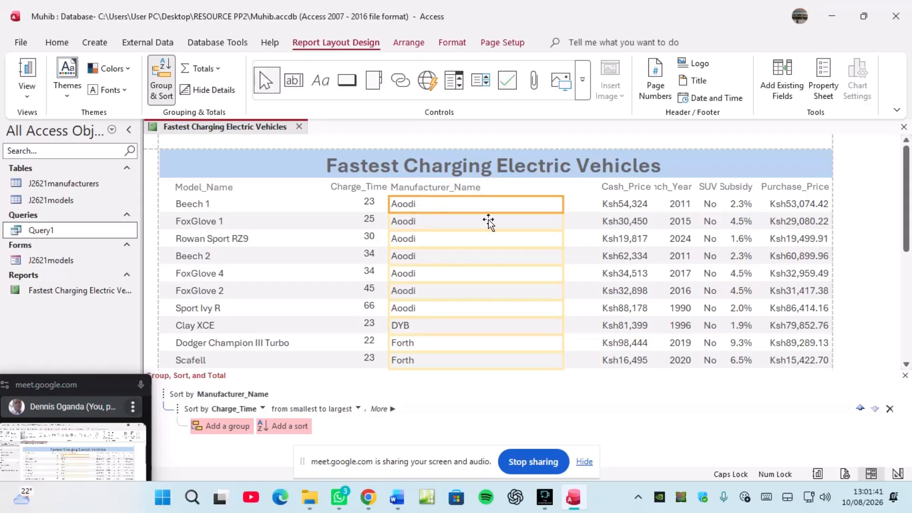
left_click_drag(561, 202, 445, 205)
Step: Move the Cash_Price heading beside Manufacturer_Name and line it up with its values
left_click(614, 186)
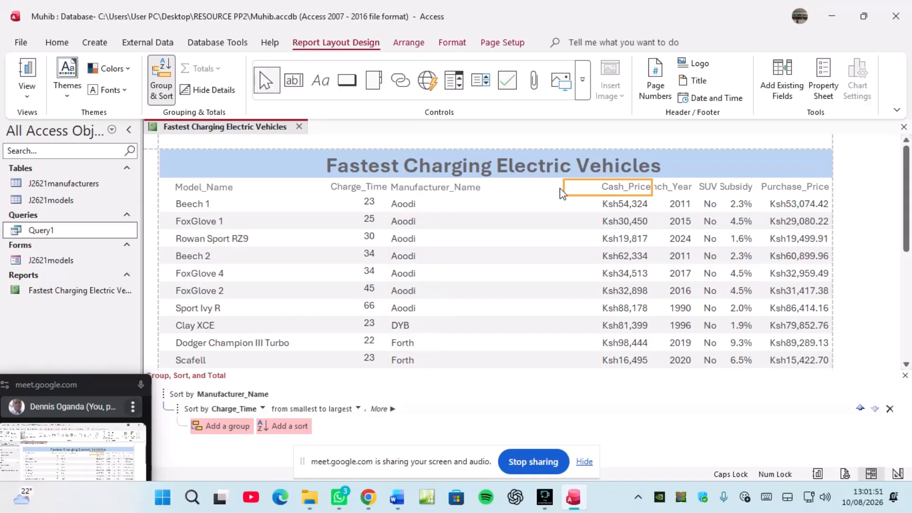
left_click_drag(563, 186, 512, 201)
left_click(610, 205)
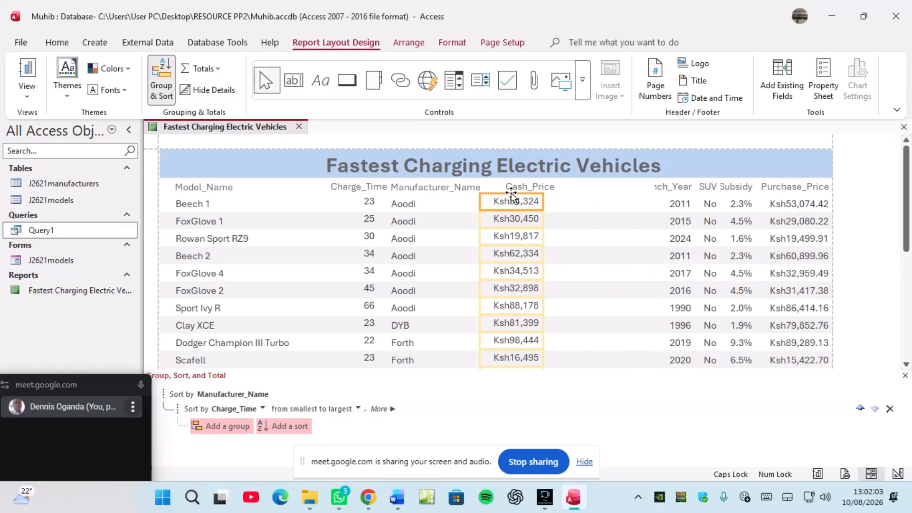
left_click(510, 186)
left_click(503, 204)
left_click(509, 186)
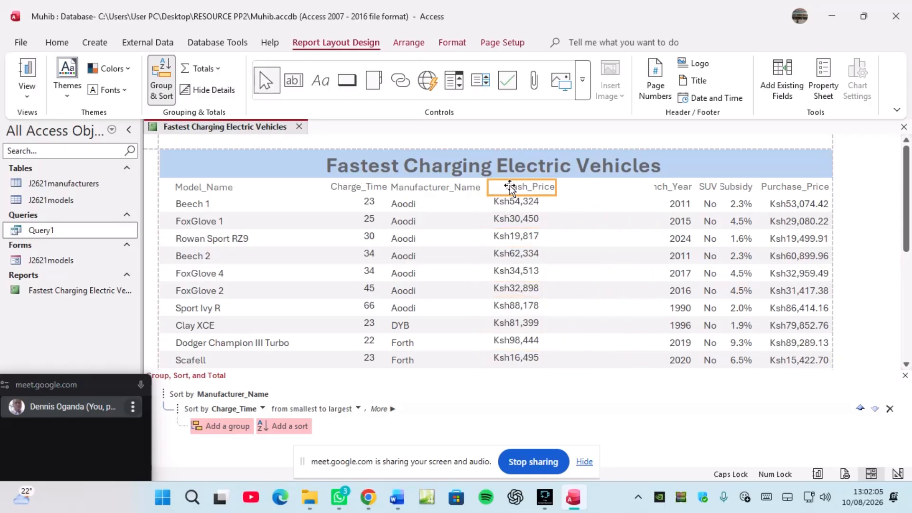
left_click_drag(486, 187, 511, 186)
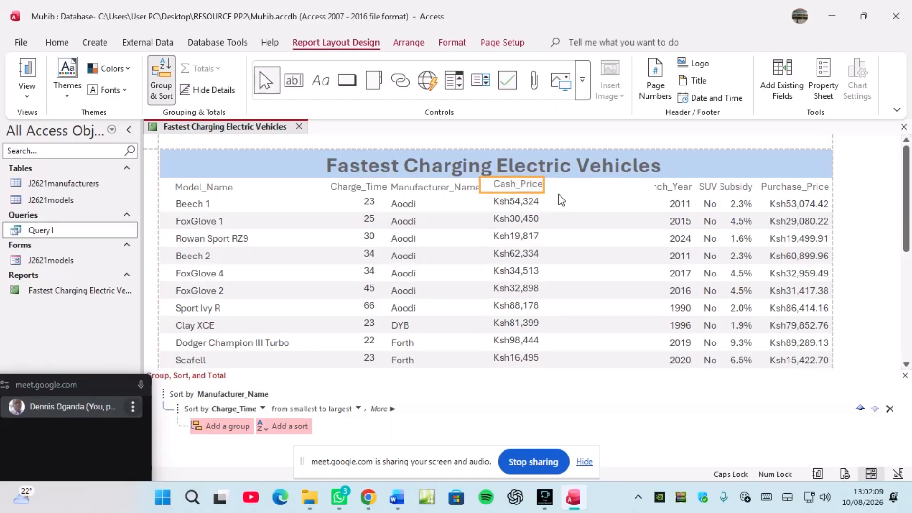
Step: Move the Launch_Year and SUV headings and values left, each under its own heading
left_click(656, 186)
left_click_drag(651, 185, 583, 181)
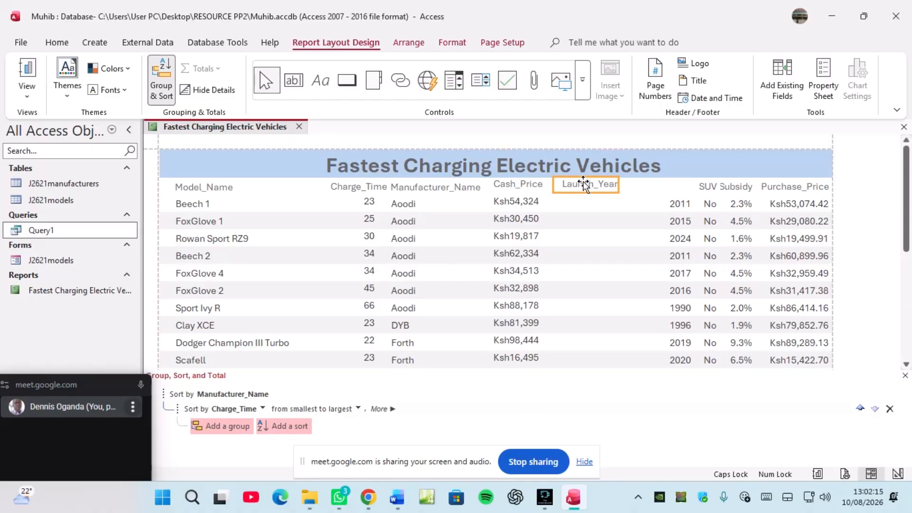
left_click(662, 204)
left_click_drag(653, 204, 569, 195)
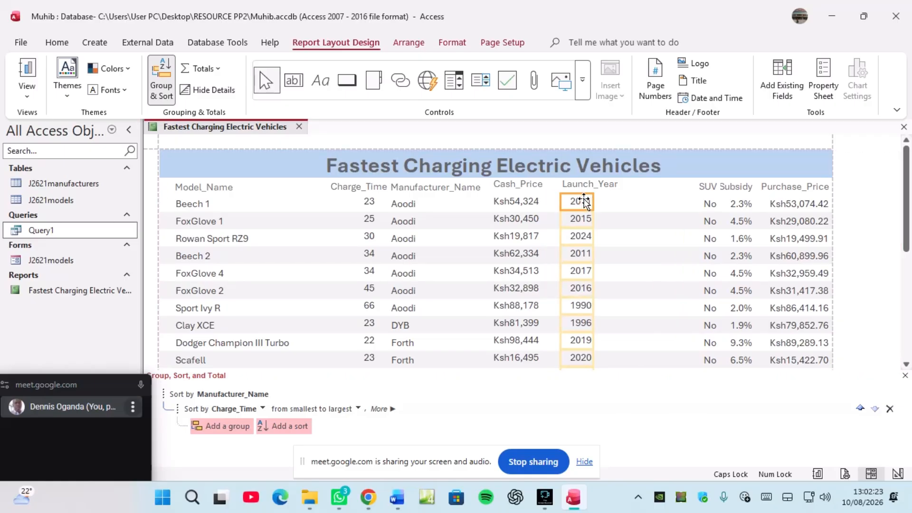
left_click(703, 188)
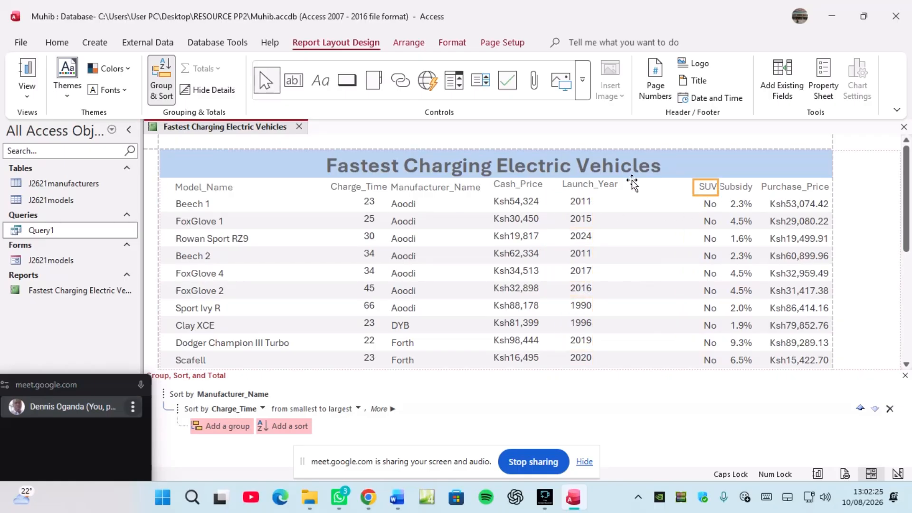
left_click_drag(631, 185, 632, 182)
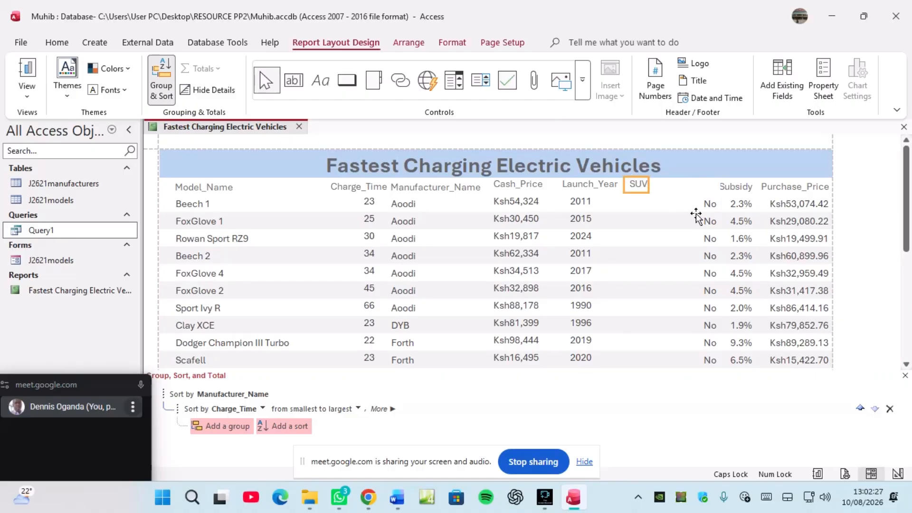
left_click(705, 203)
left_click_drag(704, 204, 633, 202)
Step: Widen the Gov_Subsidy heading to show its full name and align its values beneath it
left_click(739, 186)
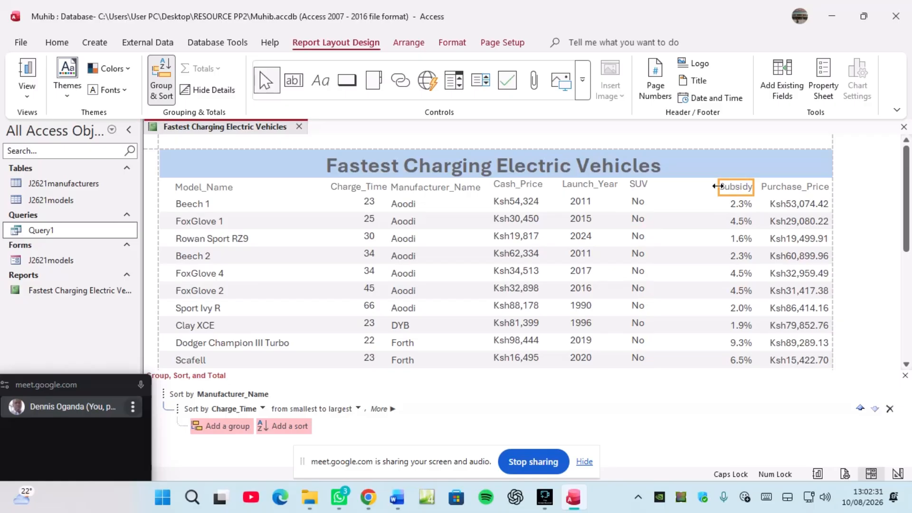
mouse_move(717, 186)
left_mouse_down()
mouse_move(693, 186)
mouse_move(711, 189)
left_mouse_up()
left_click(733, 187)
left_click(698, 209)
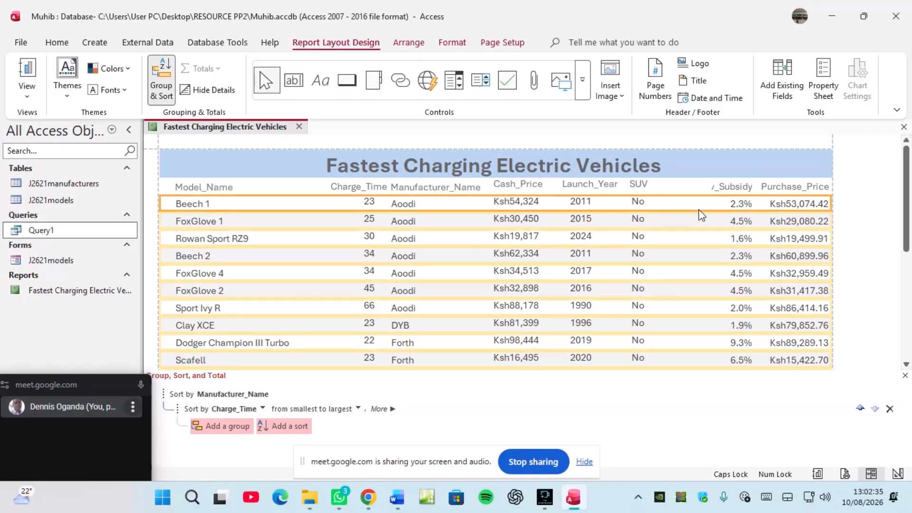
left_click(713, 186)
left_click_drag(709, 186, 672, 183)
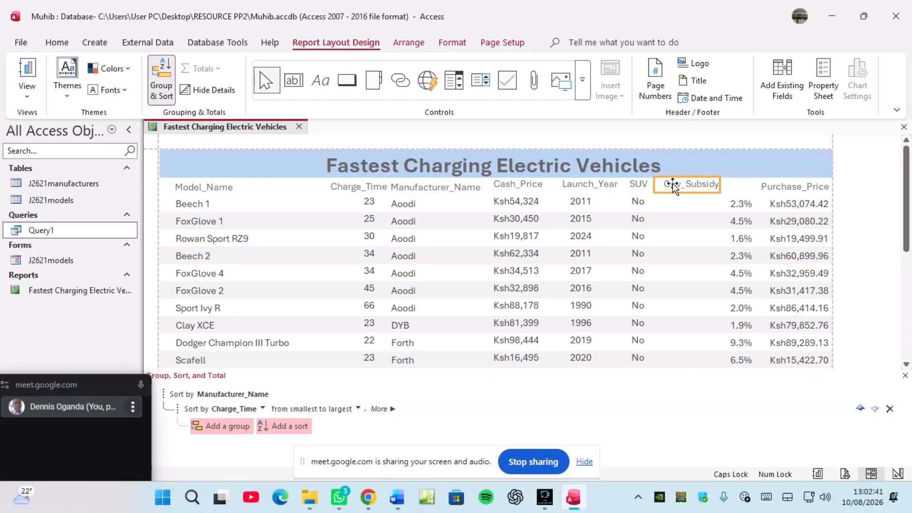
left_click(731, 206)
left_click_drag(731, 205, 673, 202)
Step: Resize the Purchase_Price heading and shift its values left under the heading
left_click(775, 190)
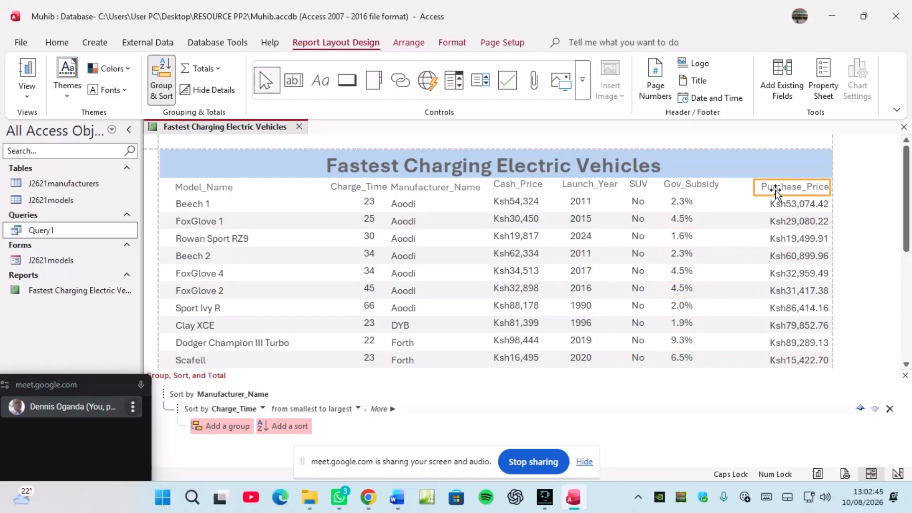
mouse_move(754, 184)
left_mouse_down()
mouse_move(733, 184)
mouse_move(755, 187)
left_mouse_up()
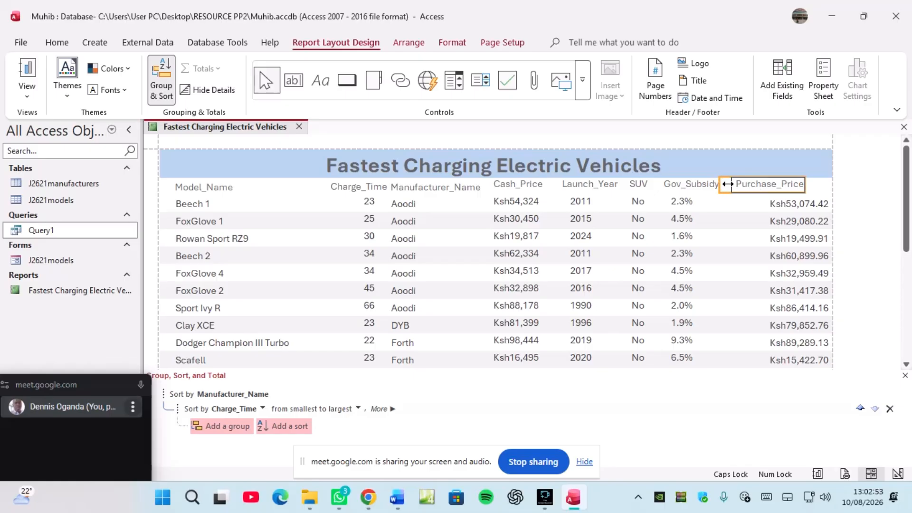
left_click_drag(727, 183, 731, 184)
left_click(790, 209)
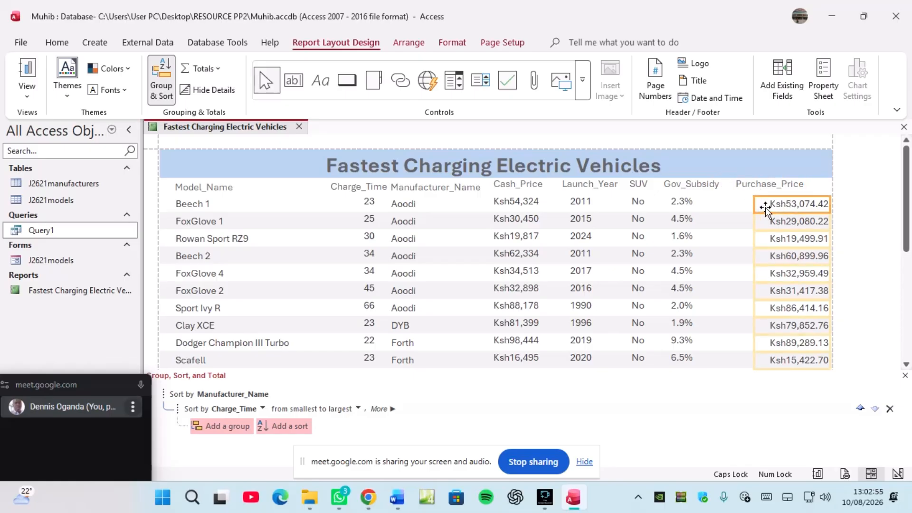
left_click_drag(744, 199, 752, 195)
left_click(749, 192)
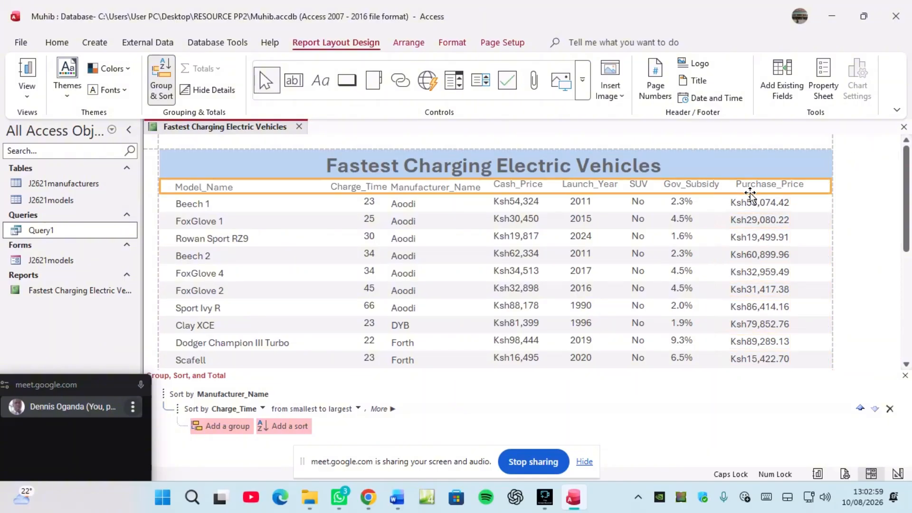
left_click(757, 199)
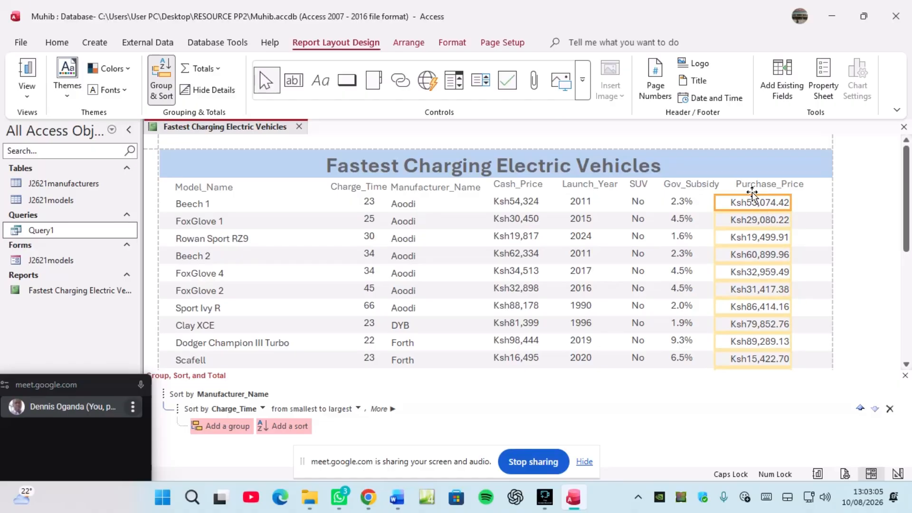
left_click(752, 191)
left_click(763, 200)
left_click(759, 192)
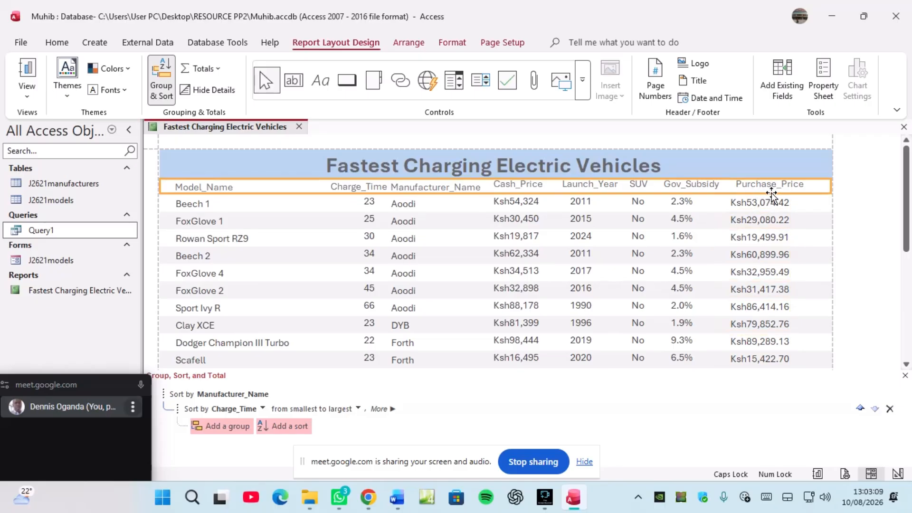
left_click(774, 212)
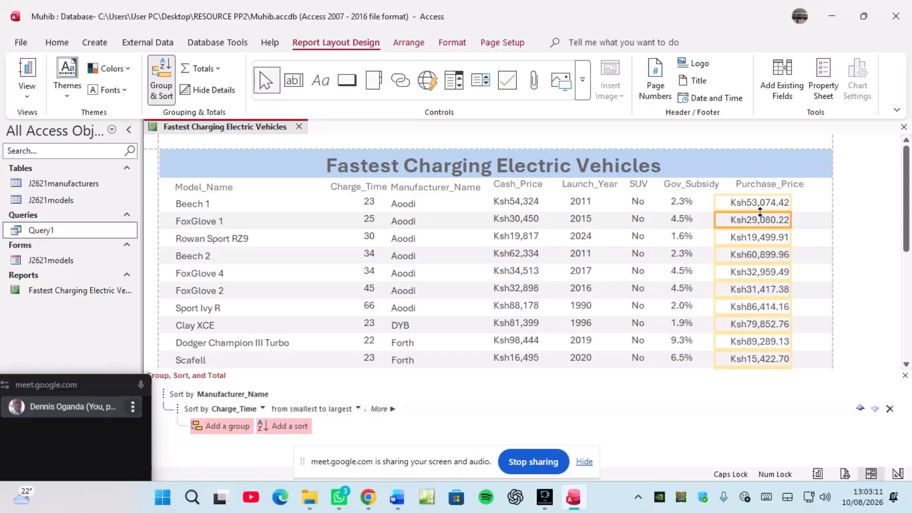
right_click(206, 127)
Step: Save the report and review page 1 in Print Preview
left_click(232, 134)
right_click(221, 127)
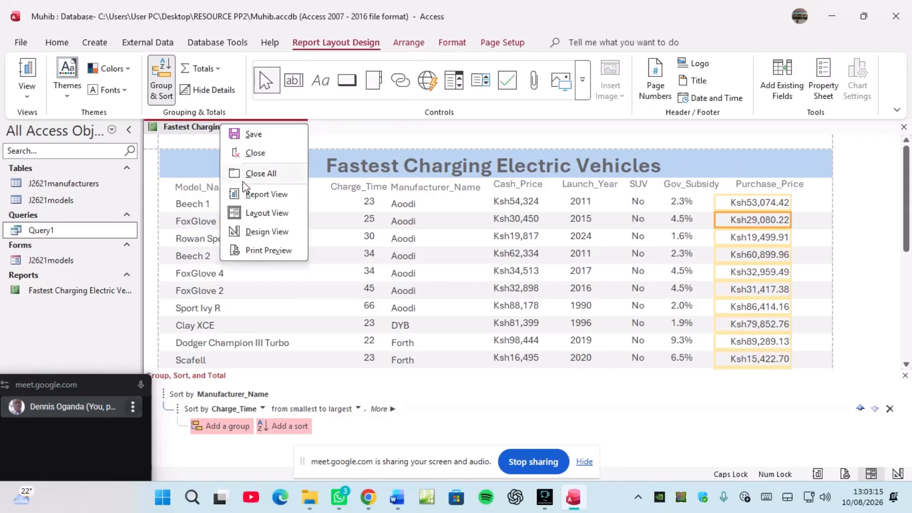
left_click(264, 250)
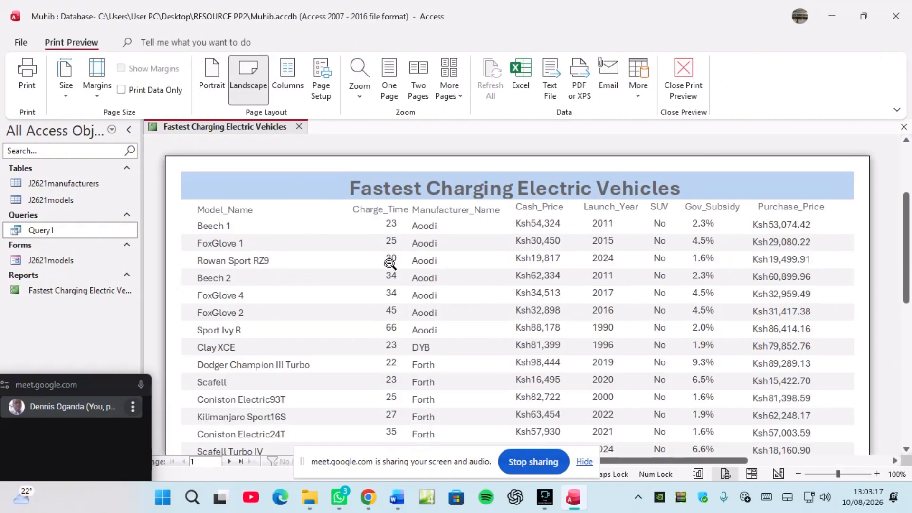
scroll(392, 264, "down", 1)
scroll(392, 263, "down", 9)
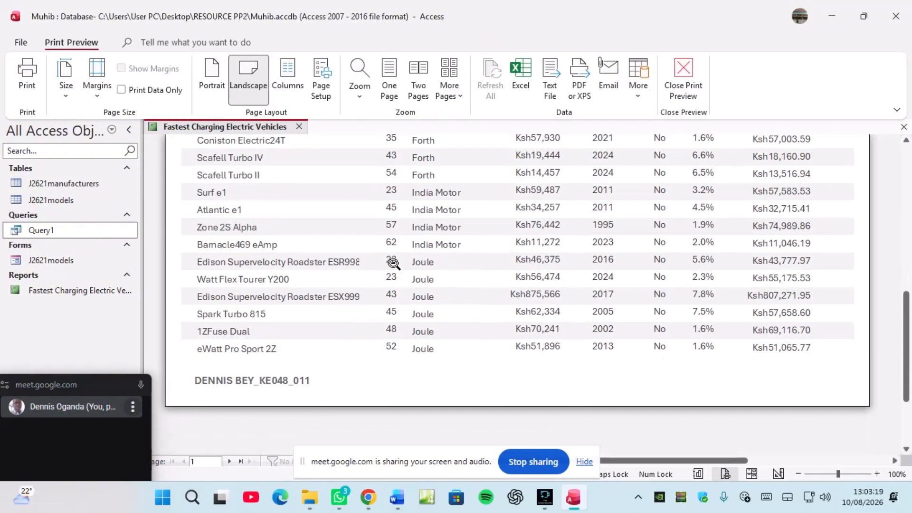
scroll(392, 263, "down", 2)
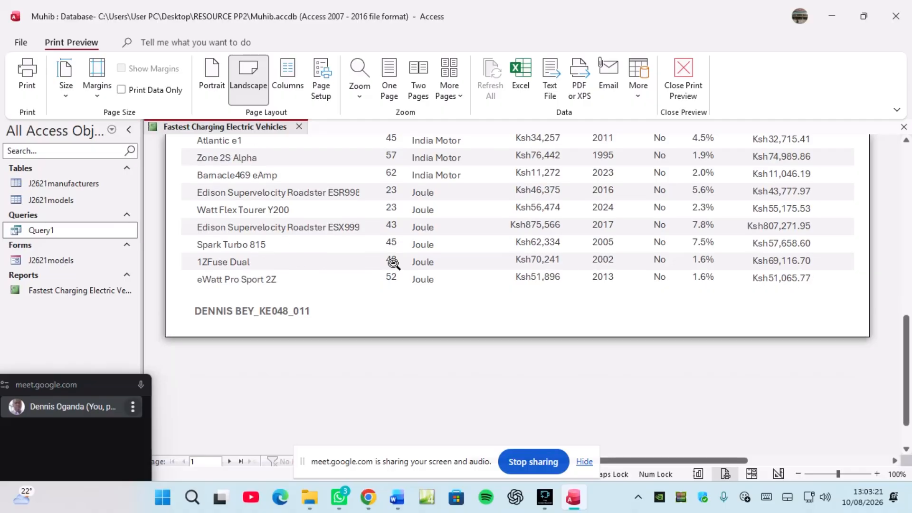
scroll(392, 263, "up", 3)
Step: Check page 2 of the landscape print preview
left_click(230, 462)
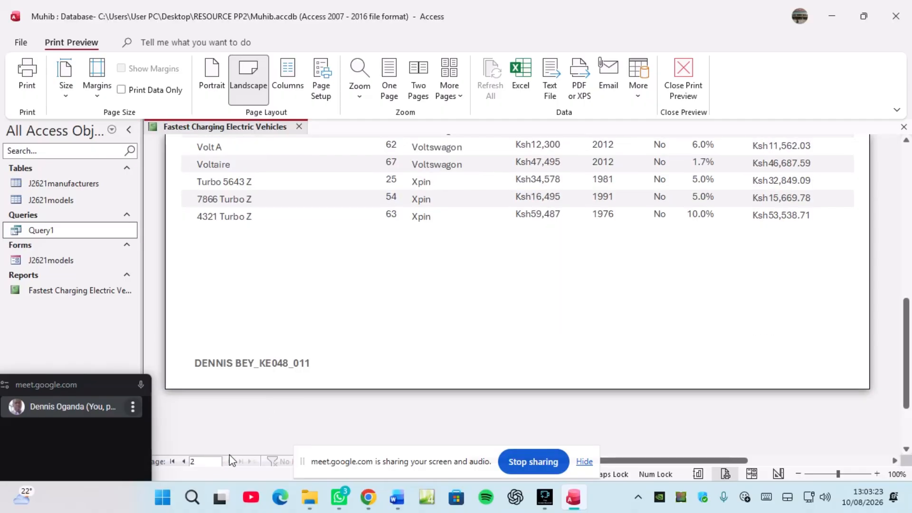
scroll(311, 352, "up", 4)
scroll(312, 351, "up", 6)
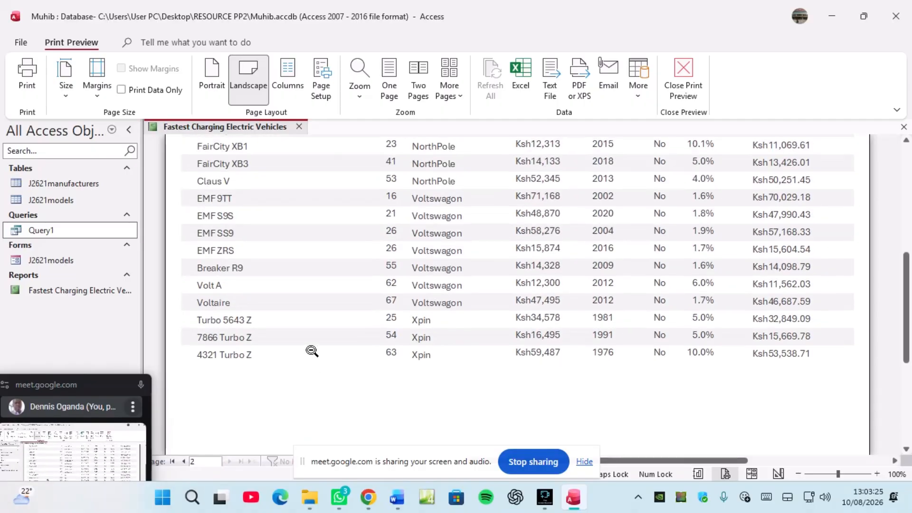
scroll(312, 351, "up", 1)
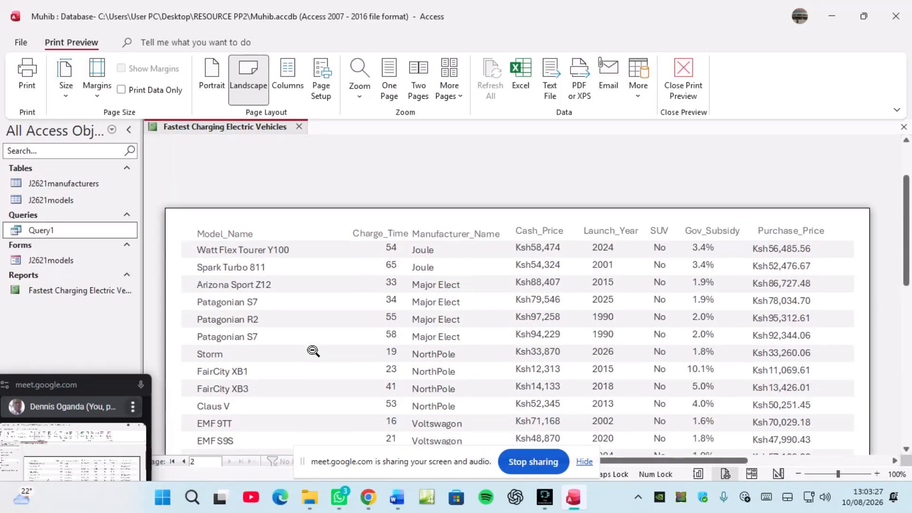
scroll(313, 351, "down", 10)
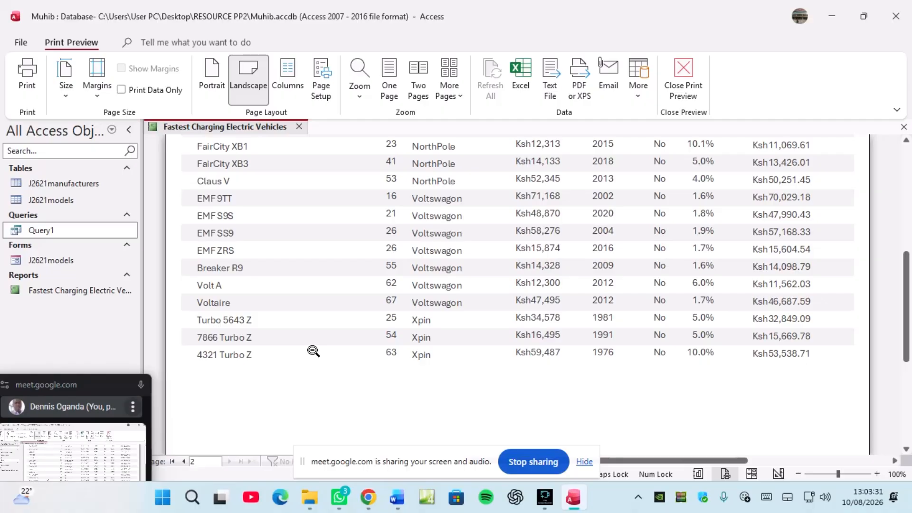
scroll(313, 351, "up", 4)
scroll(314, 351, "up", 7)
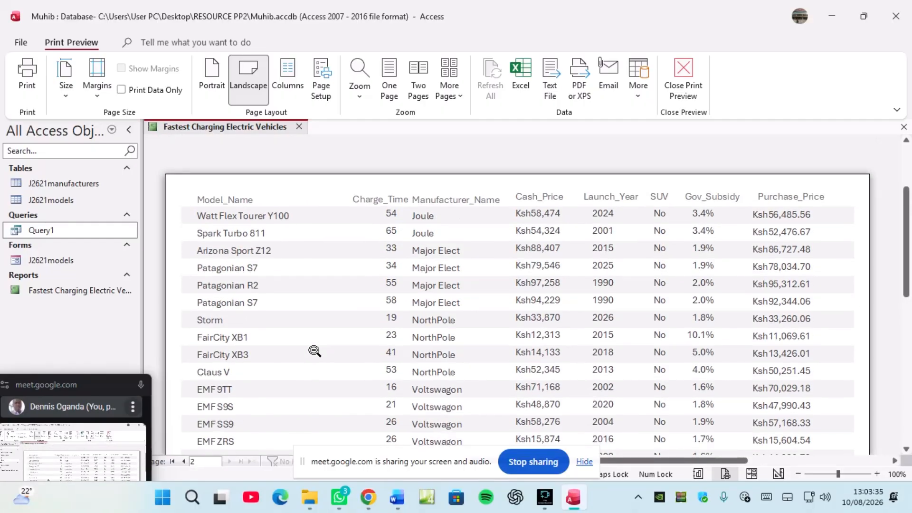
Step: Return to Layout View and slightly shorten the Cash_Price heading box
right_click(199, 129)
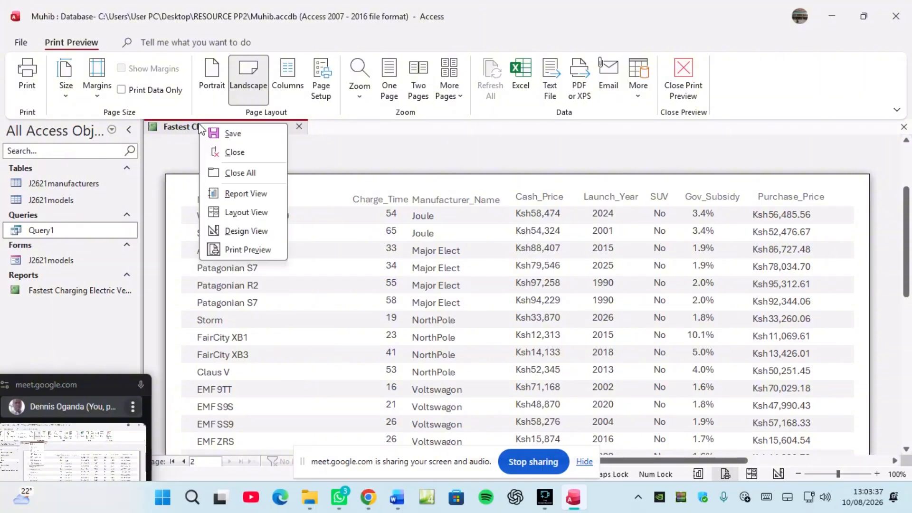
left_click(236, 212)
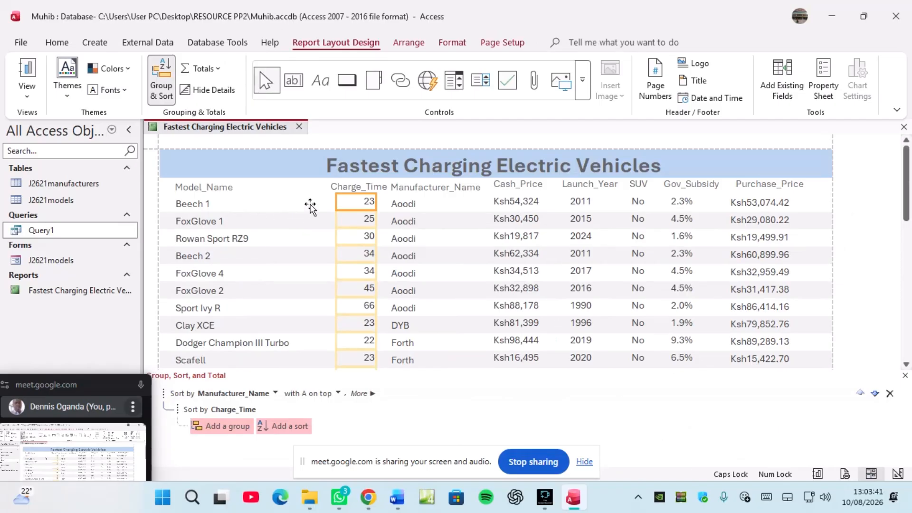
left_click(509, 182)
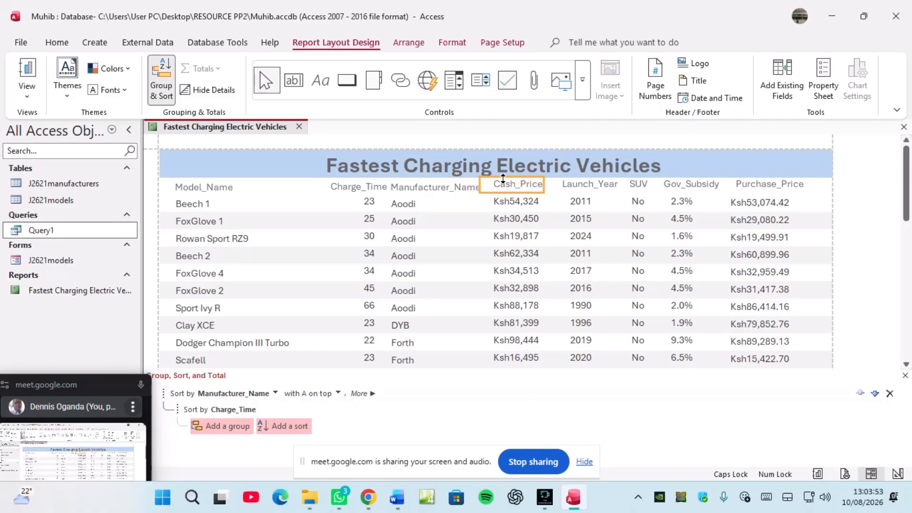
left_click_drag(503, 178, 503, 181)
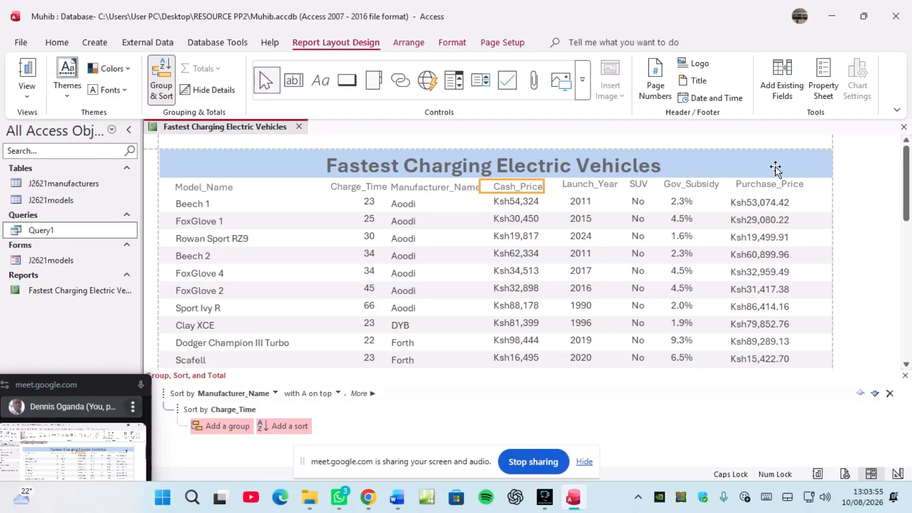
Step: Shift the Purchase_Price column right and widen it so its currency values fit
left_click(764, 184)
left_click(752, 202)
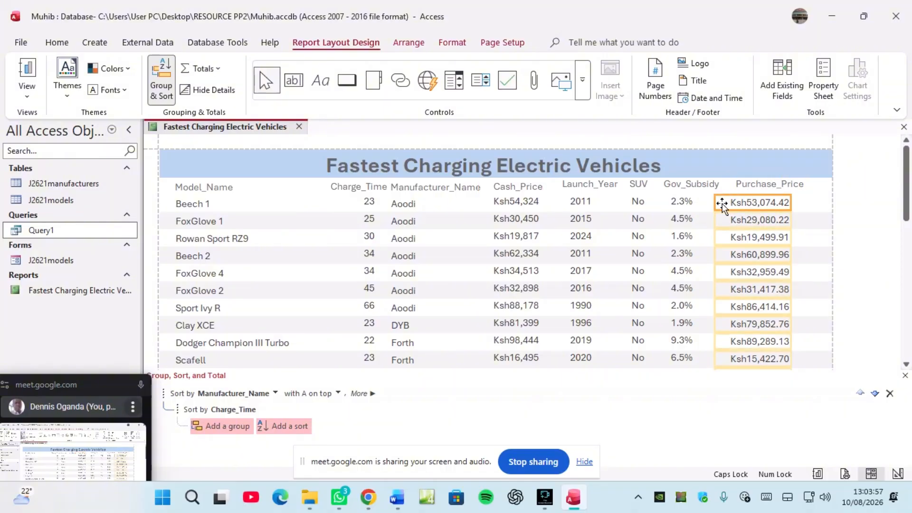
left_click_drag(721, 203, 726, 203)
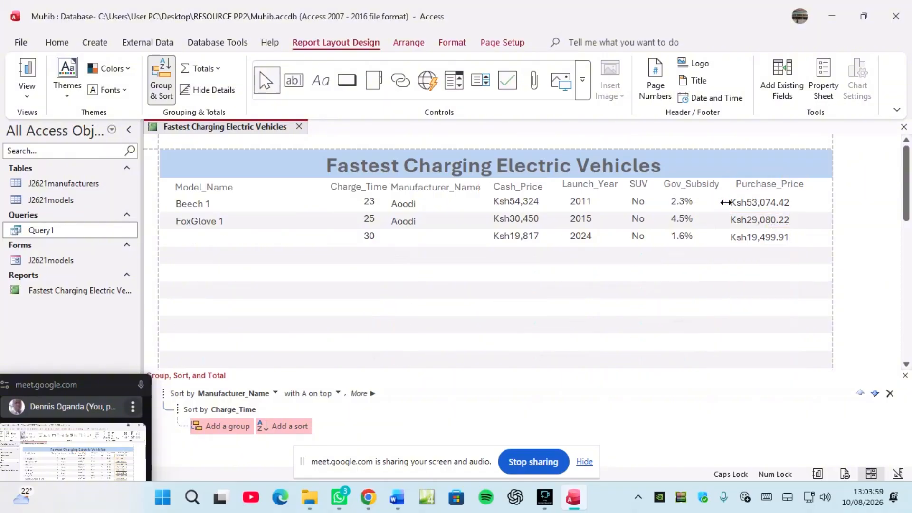
left_click(764, 193)
left_click(779, 204)
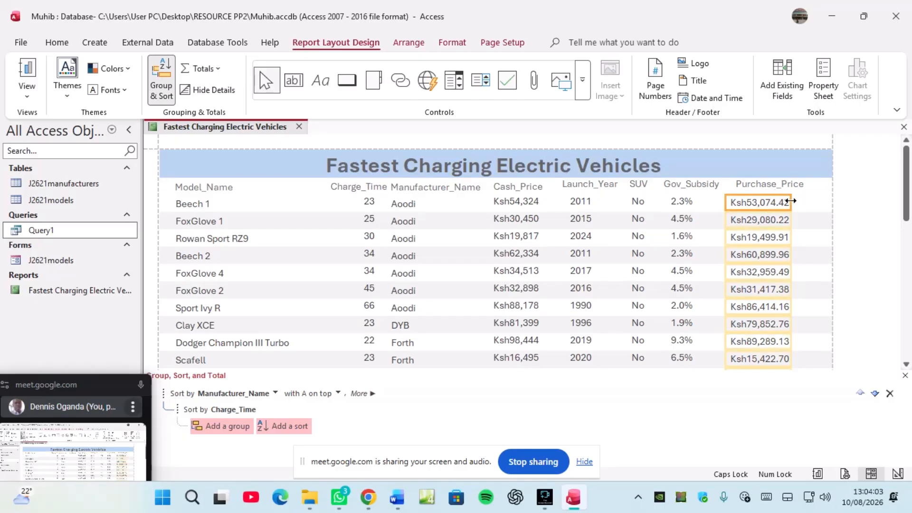
left_click_drag(791, 202, 803, 201)
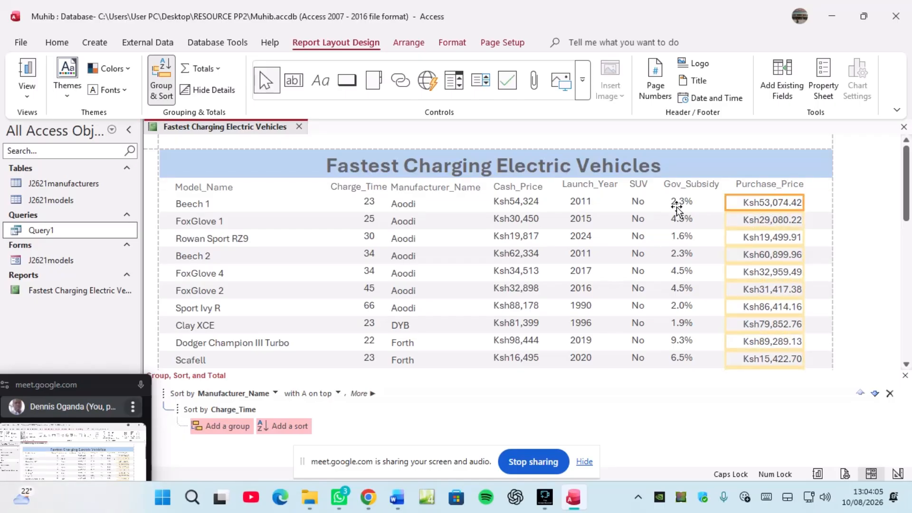
scroll(336, 228, "down", 3)
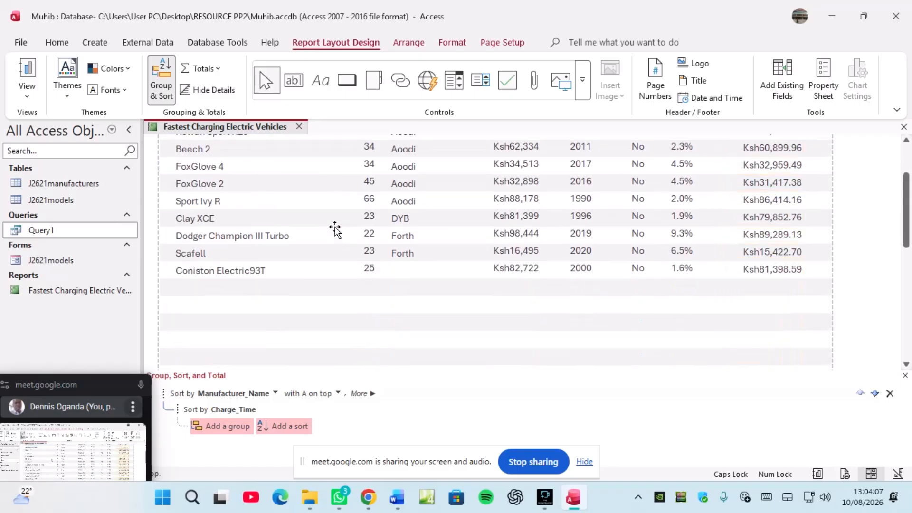
scroll(335, 229, "down", 10)
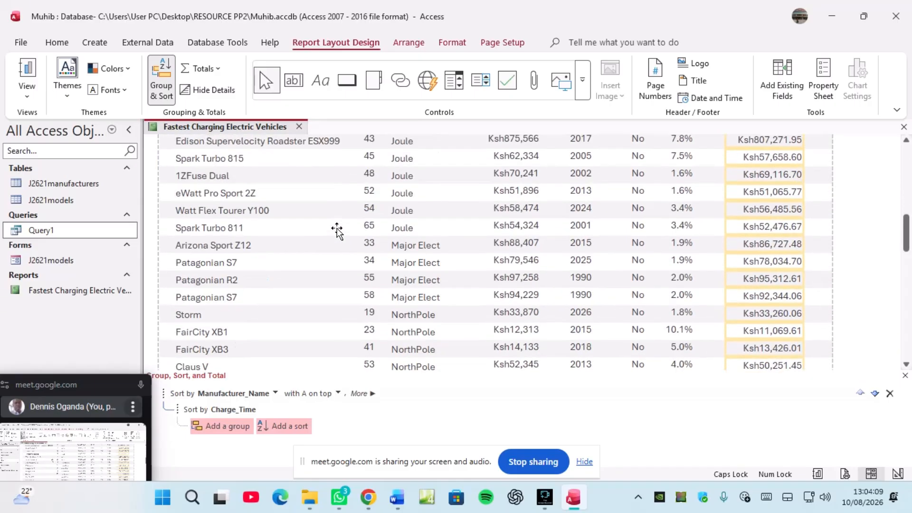
scroll(336, 230, "down", 2)
right_click(218, 127)
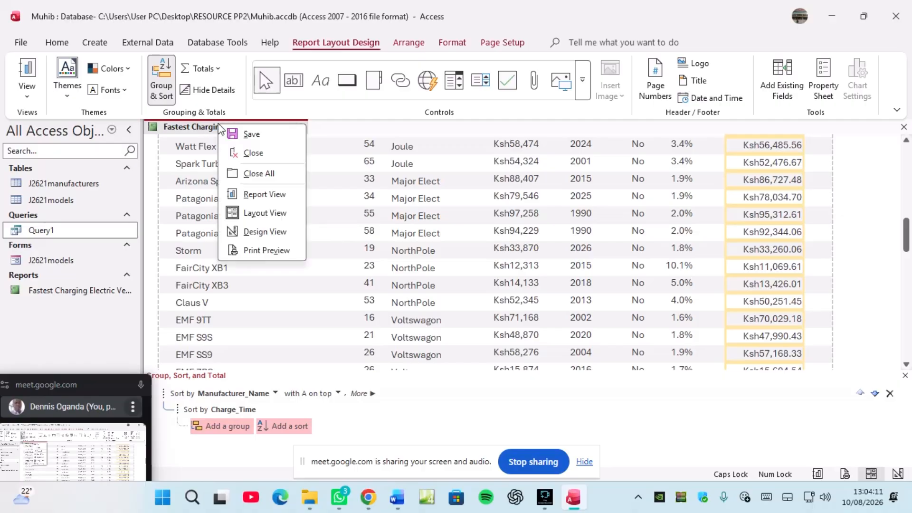
left_click(244, 137)
right_click(221, 126)
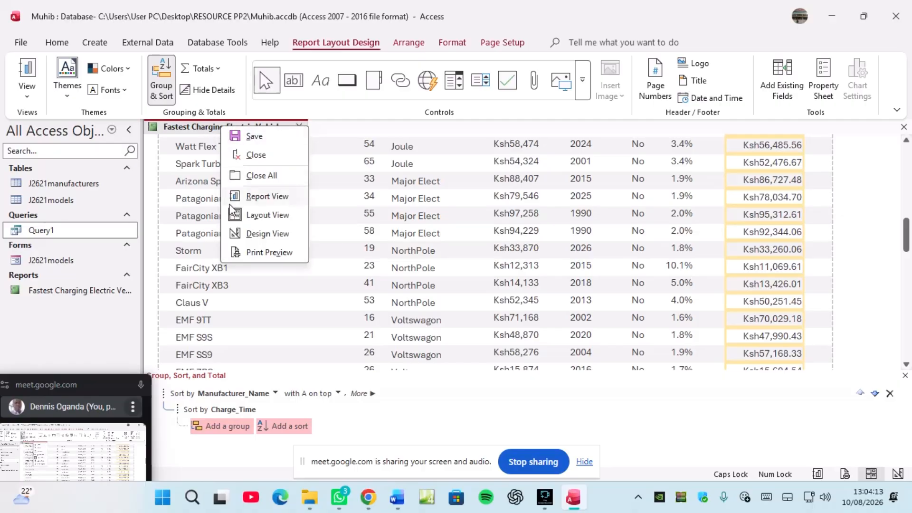
left_click(255, 252)
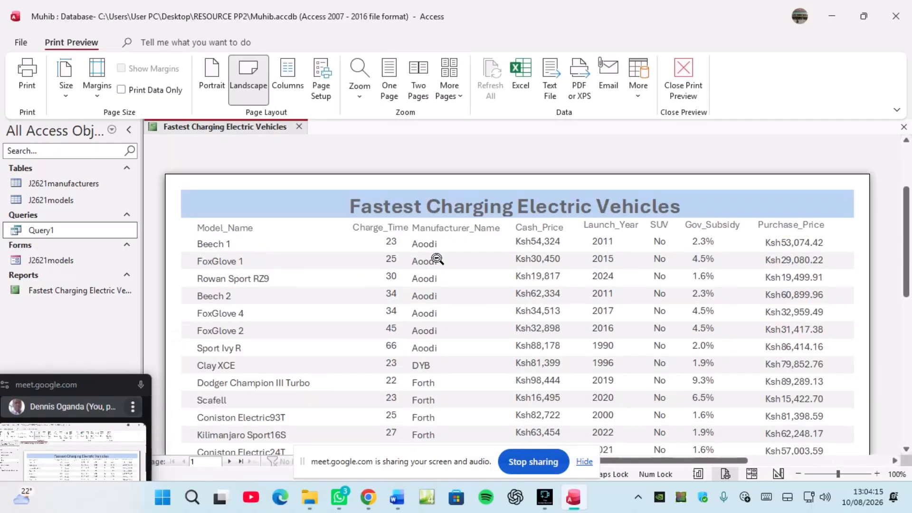
scroll(480, 307, "down", 10)
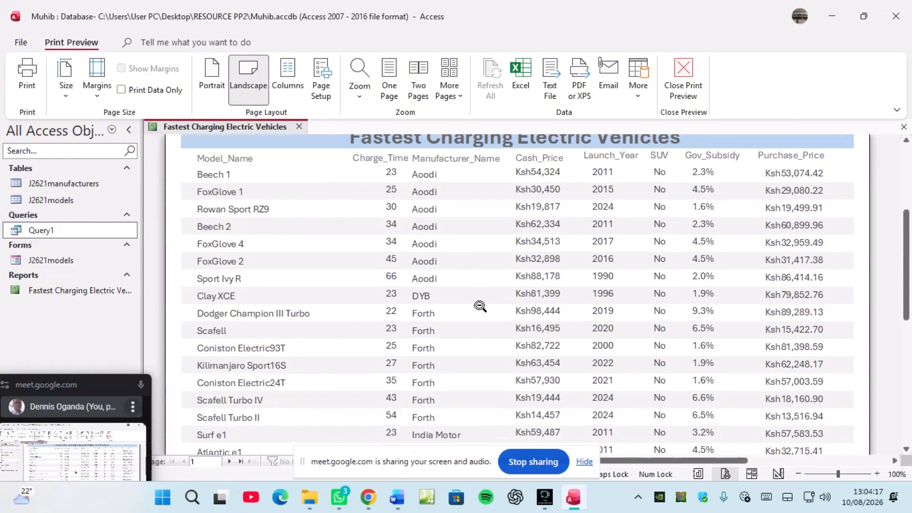
scroll(481, 307, "down", 1)
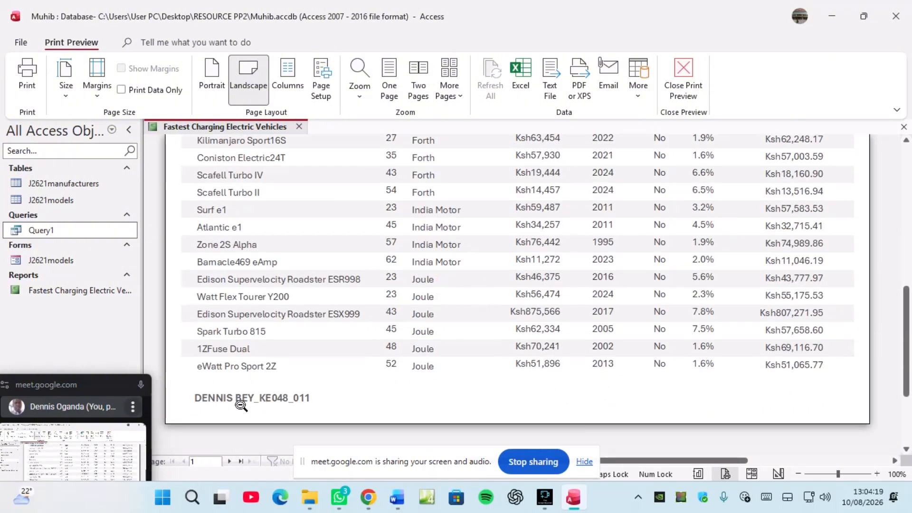
left_click(230, 462)
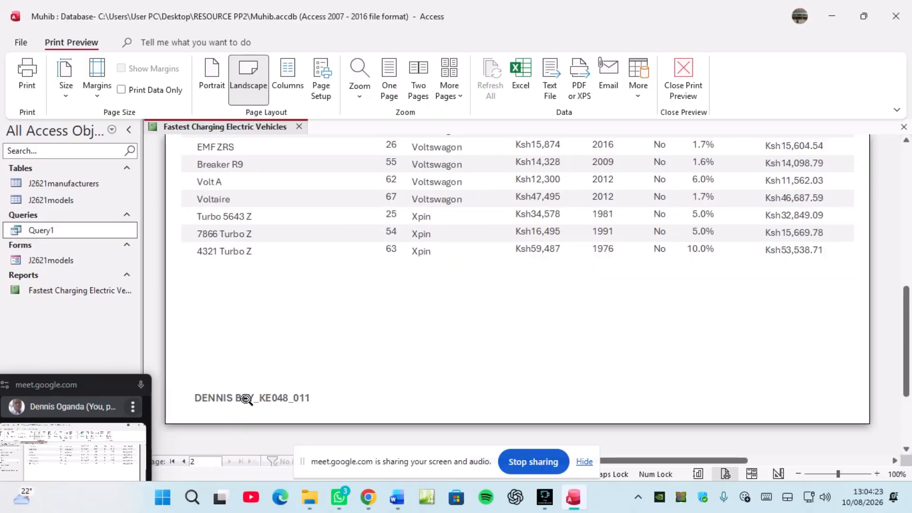
scroll(360, 298, "up", 6)
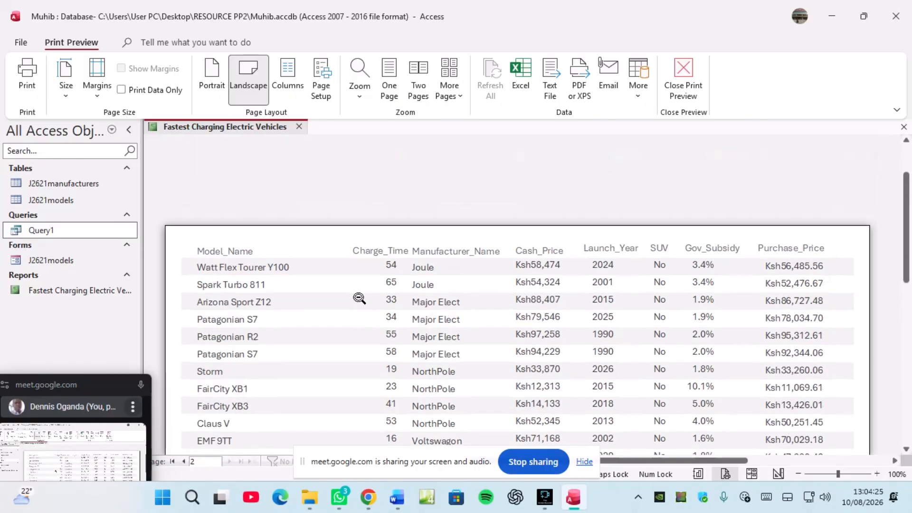
scroll(360, 298, "down", 2)
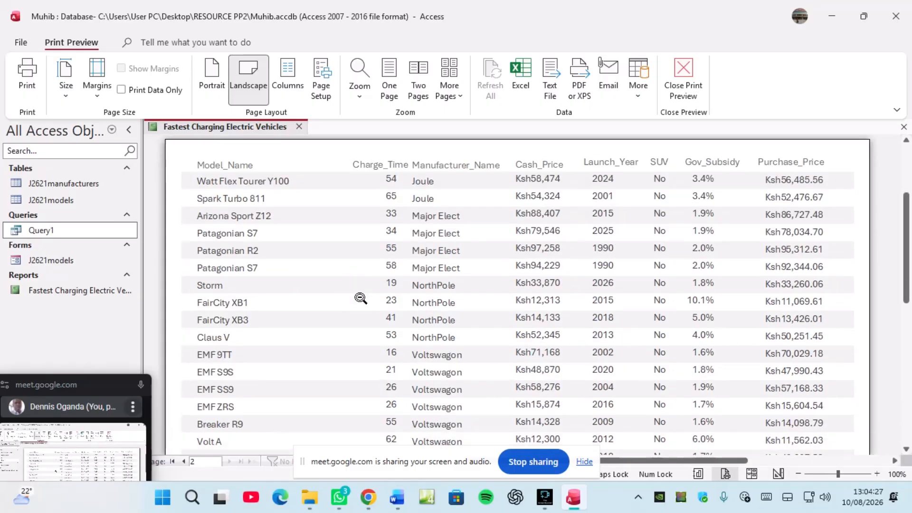
scroll(360, 298, "down", 1)
scroll(360, 297, "up", 3)
left_click(174, 462)
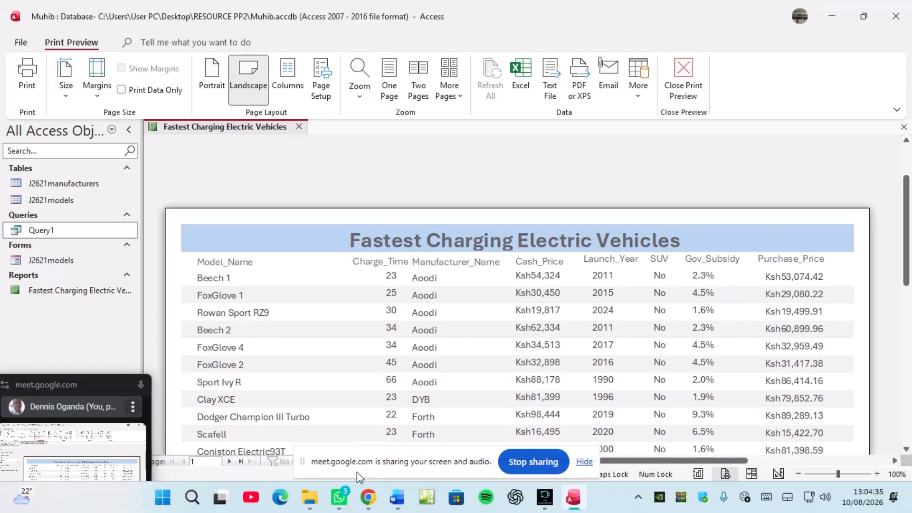
Step: Scroll the exam PDF to question 19's Performance Vehicles report requirements on page 8
mouse_move(368, 497)
left_click(274, 447)
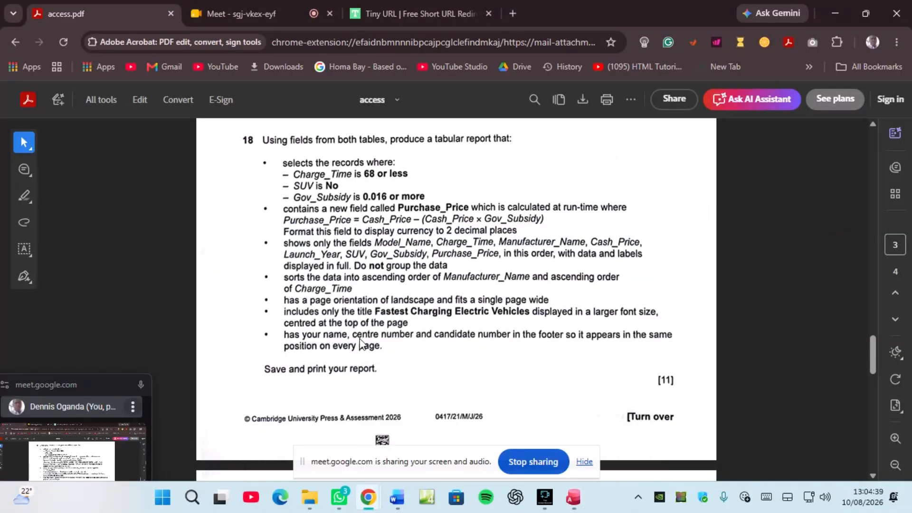
scroll(437, 327, "down", 1)
scroll(437, 328, "down", 3)
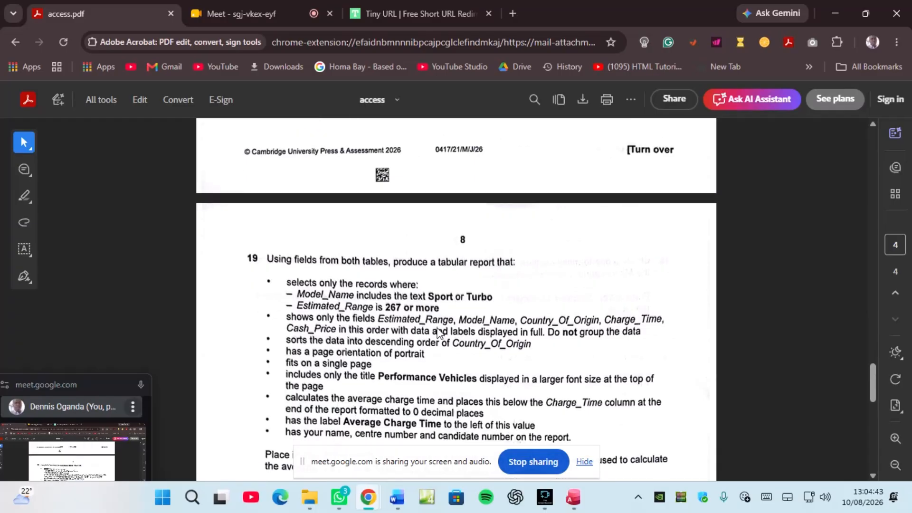
scroll(427, 354, "down", 1)
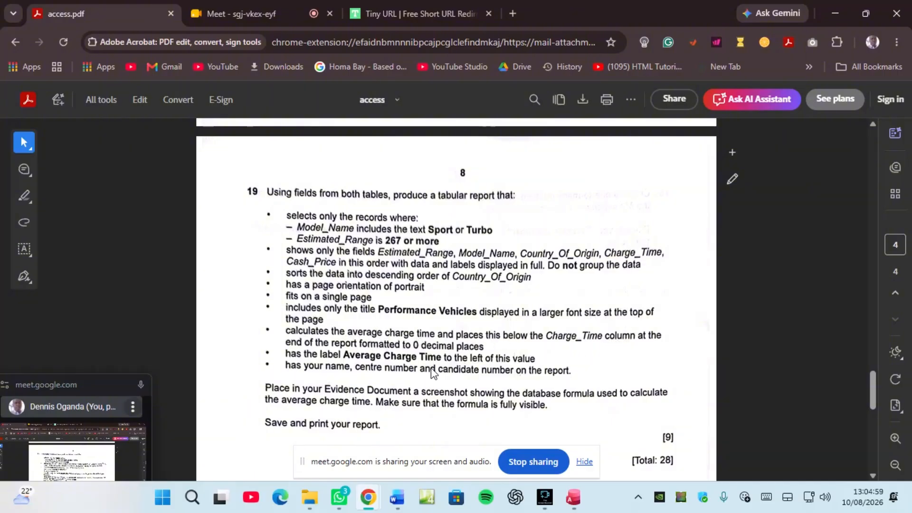
Step: In Design View, add an Average total of Charge_Time and widen its =Avg([Charge_Time]) footer box
left_click(573, 497)
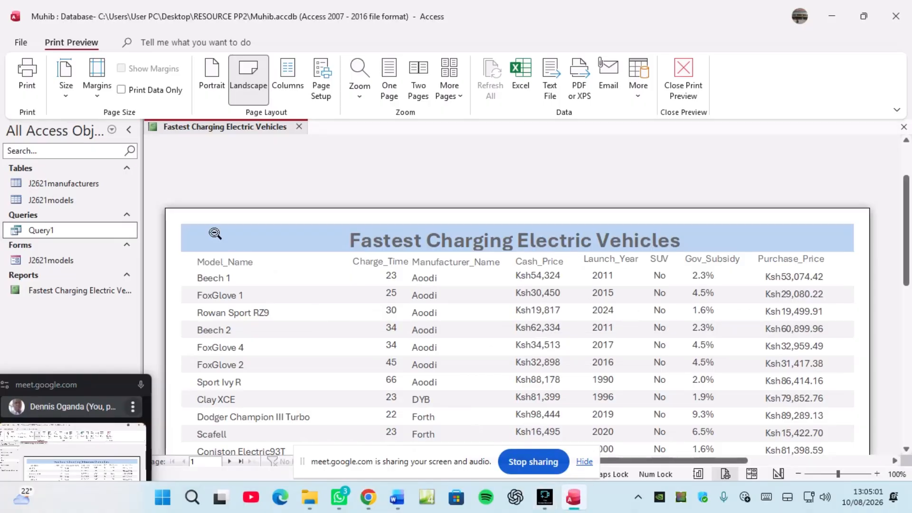
right_click(218, 125)
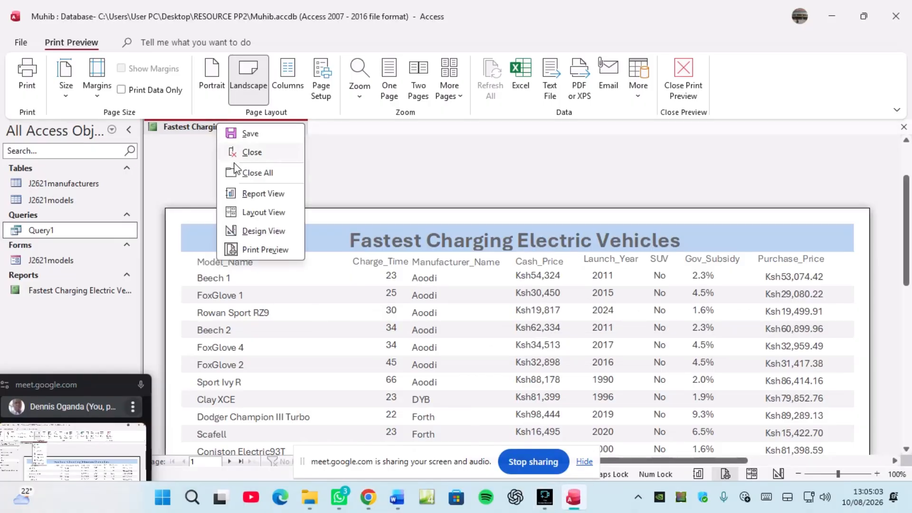
left_click(258, 230)
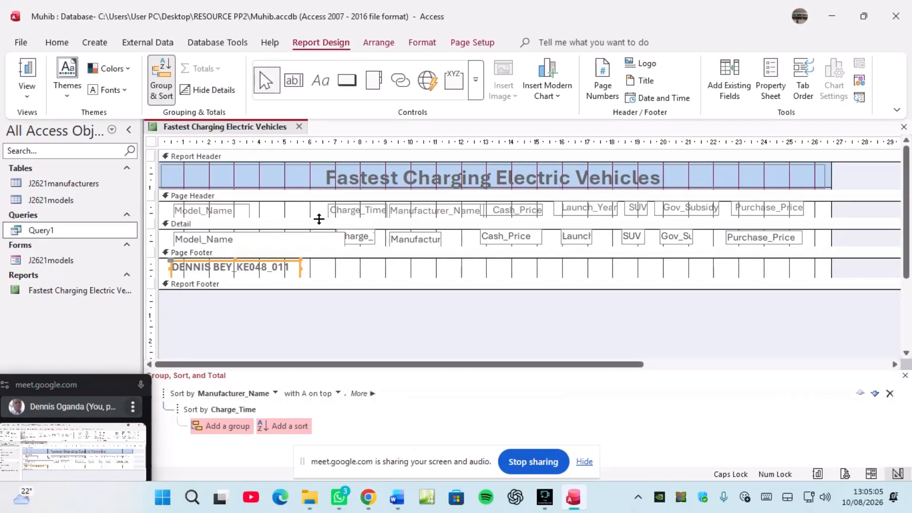
left_click(363, 243)
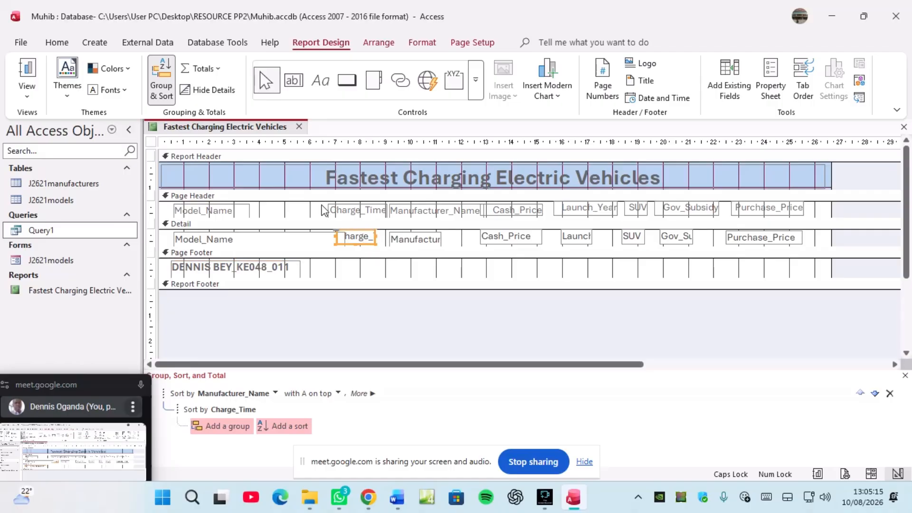
left_click(219, 70)
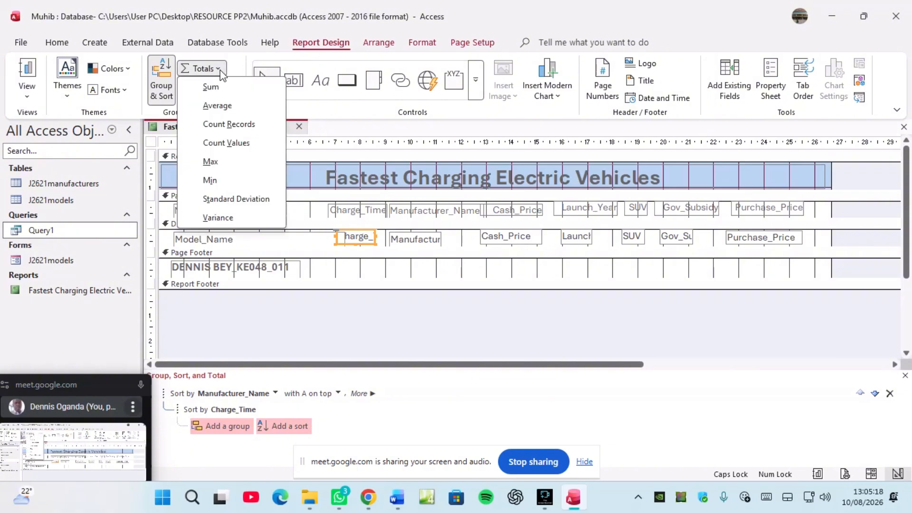
left_click(217, 105)
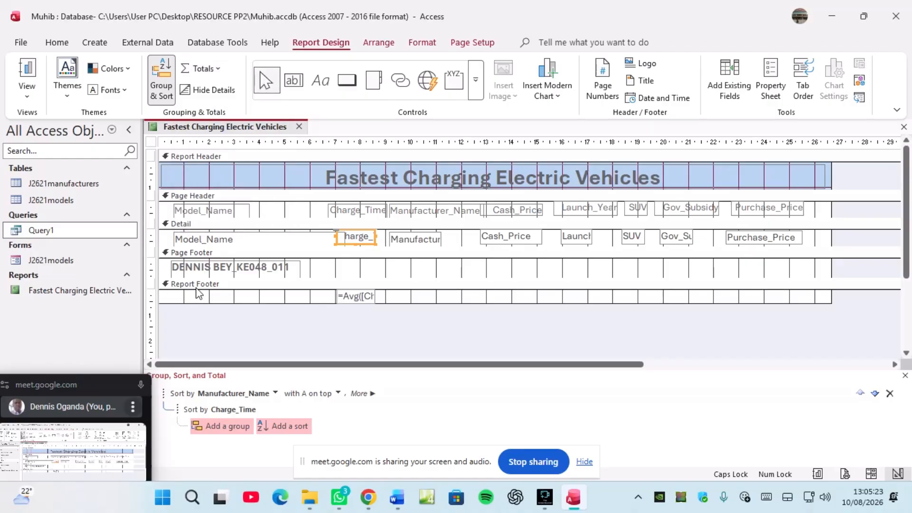
left_click(362, 297)
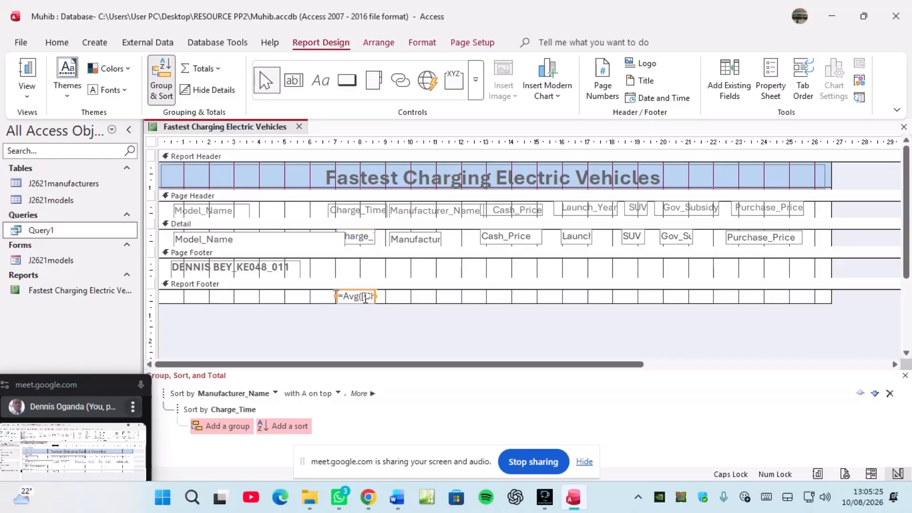
left_click_drag(375, 296, 478, 297)
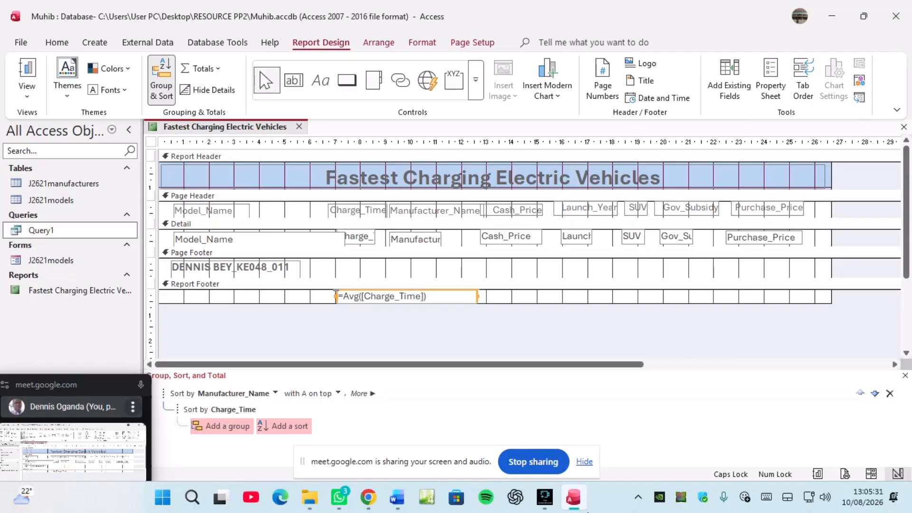
mouse_move(368, 501)
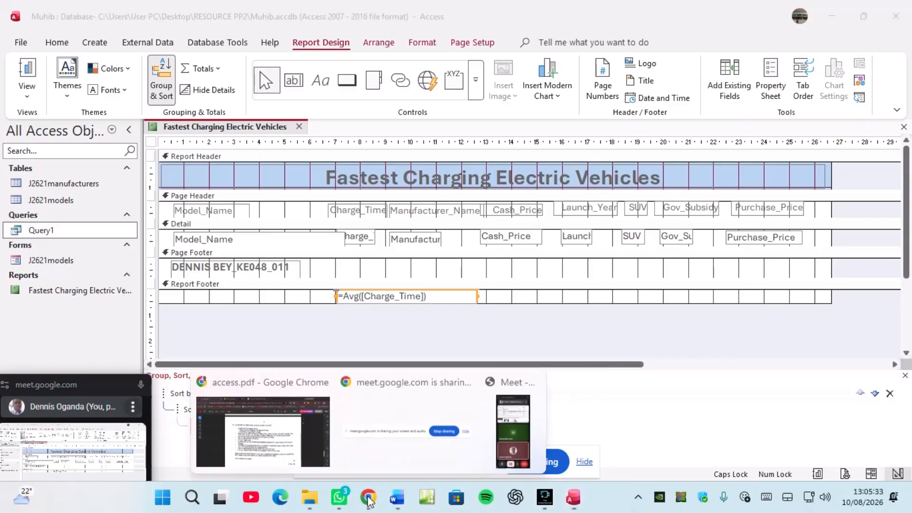
left_click(314, 437)
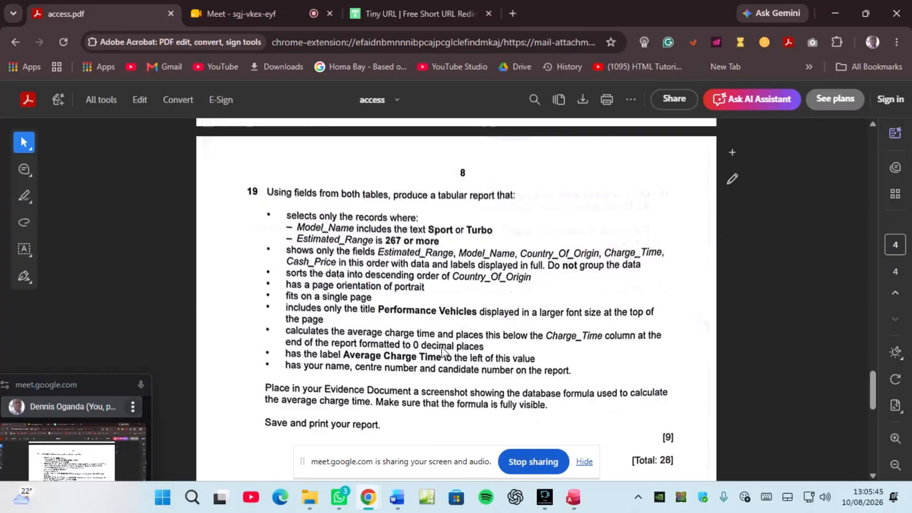
left_click(572, 504)
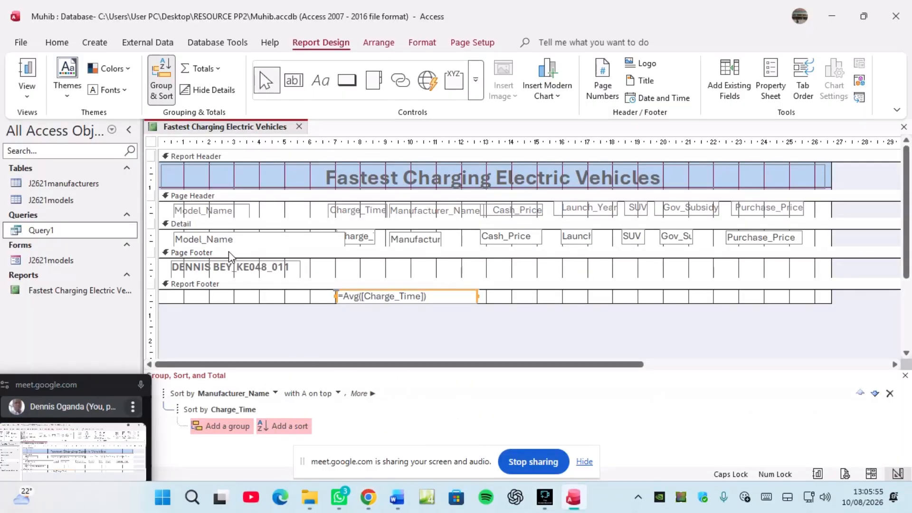
Step: Draw a label left of the footer average reading 'Average Charge Time'
left_click(322, 83)
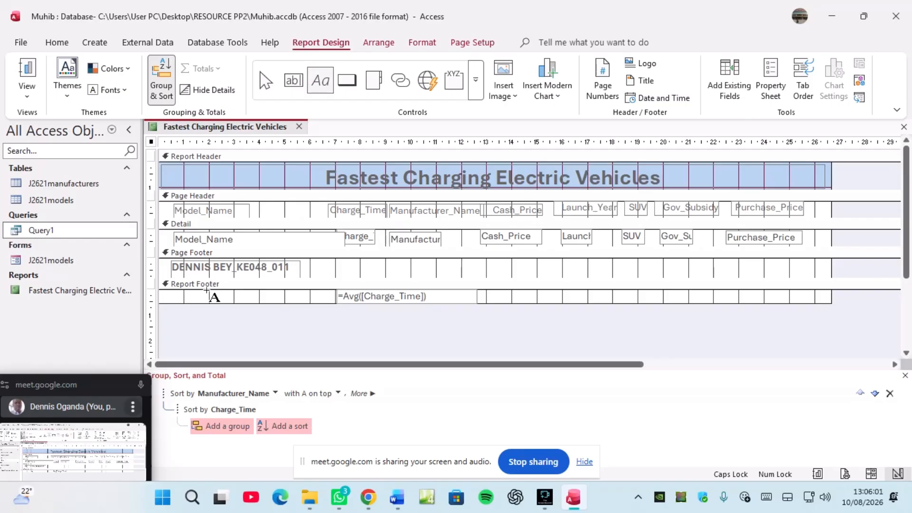
left_click_drag(208, 291, 333, 304)
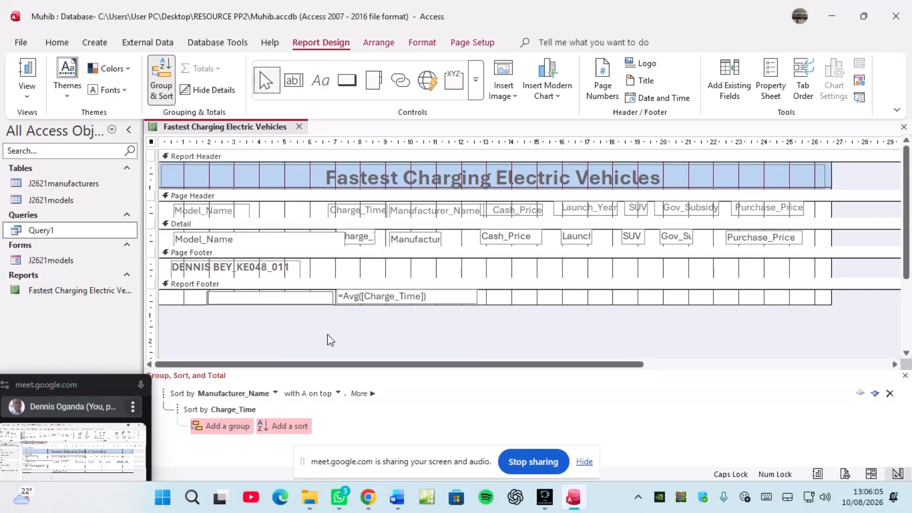
type("aVE")
key("BackSpace")
key("BackSpace")
key("BackSpace")
type("A")
key("Caps_Lock")
type("verage Charge")
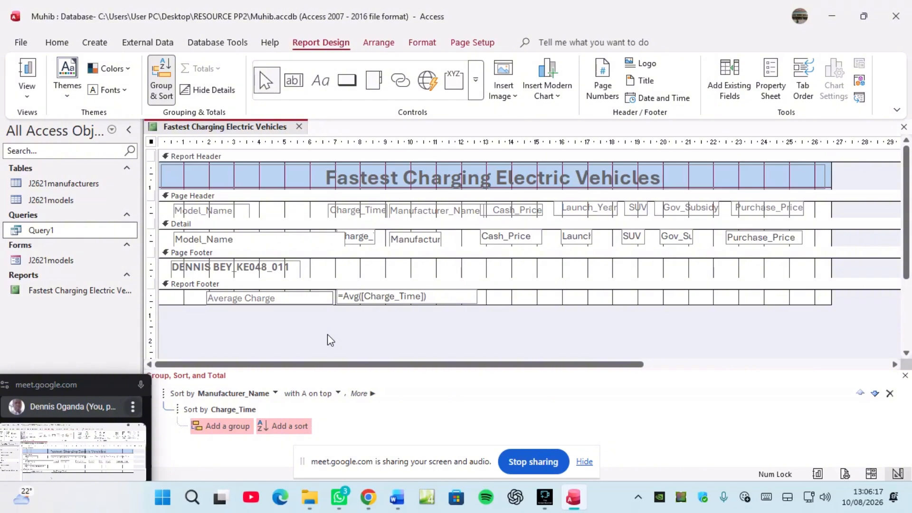
type(" Time")
Step: Set the footer's =Avg total to 0 decimal places in its Property Sheet
left_click(371, 297)
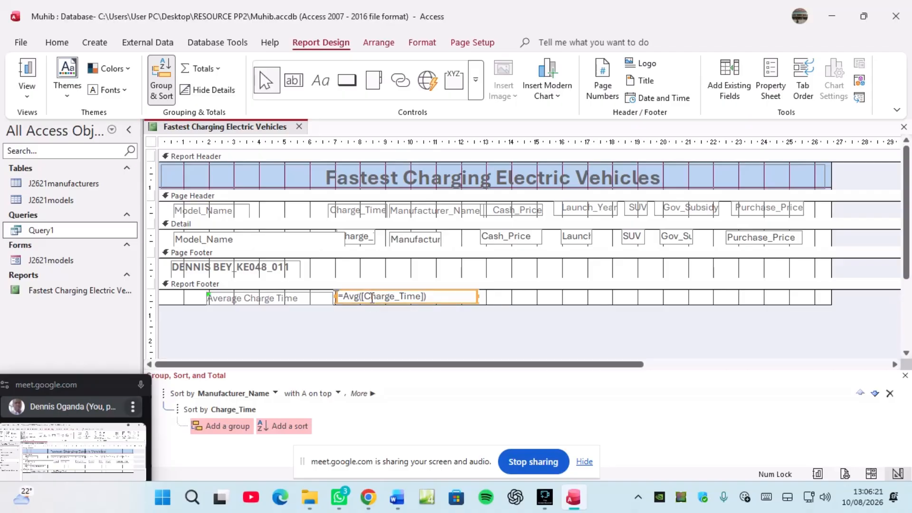
left_click(769, 98)
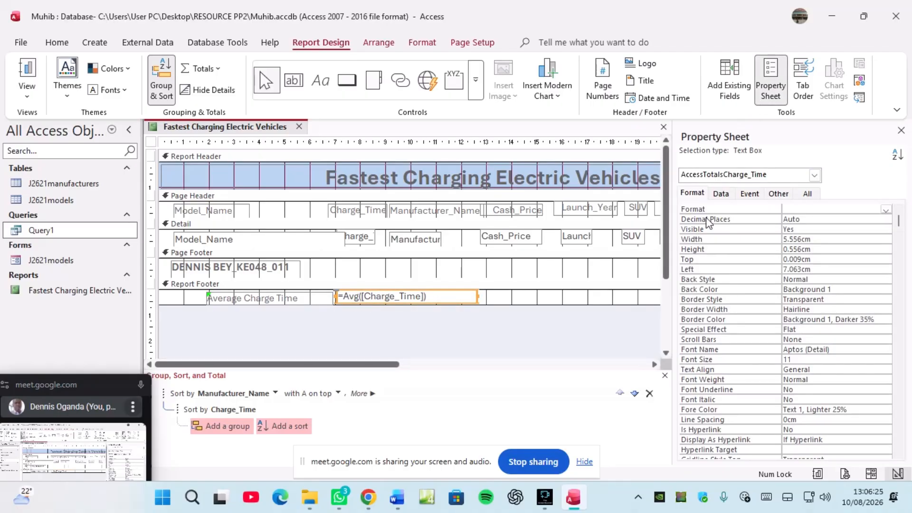
left_click(874, 218)
left_click(886, 220)
left_click(835, 239)
Step: Save the report design and switch it to Print Preview
right_click(207, 129)
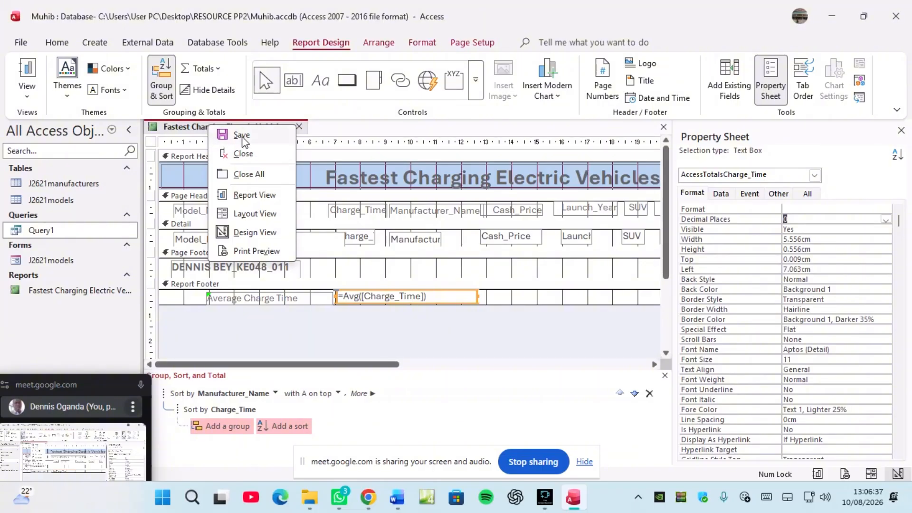
left_click(242, 137)
right_click(242, 127)
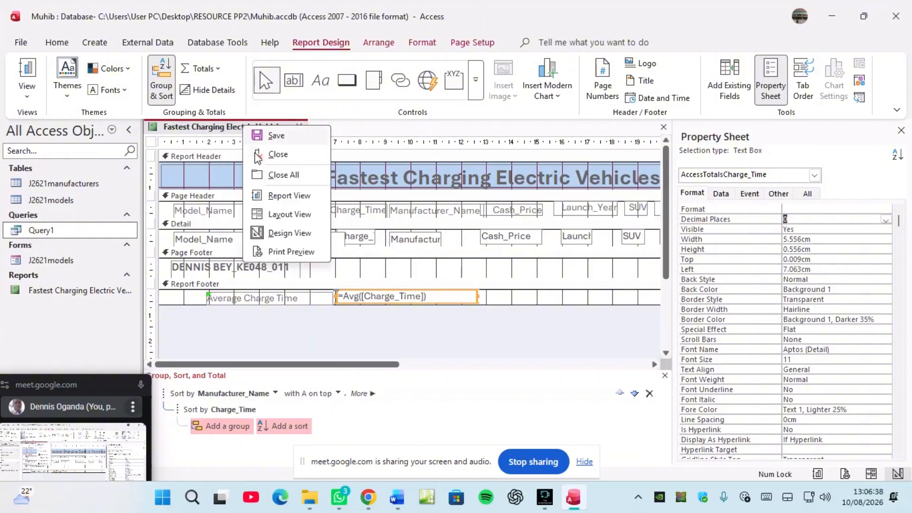
left_click(281, 252)
Step: Go to preview page 2, where the average reads 39.5555555555556, and bring up the view choices
scroll(386, 309, "down", 10)
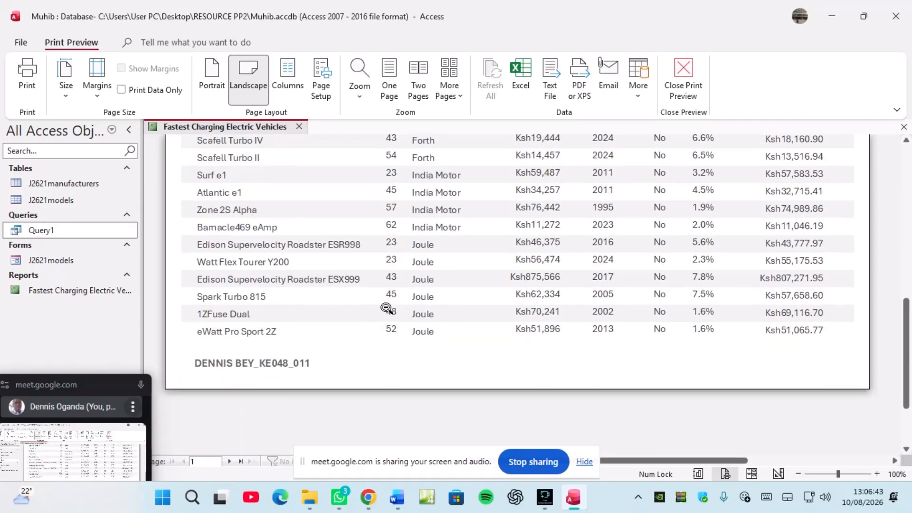
left_click(229, 461)
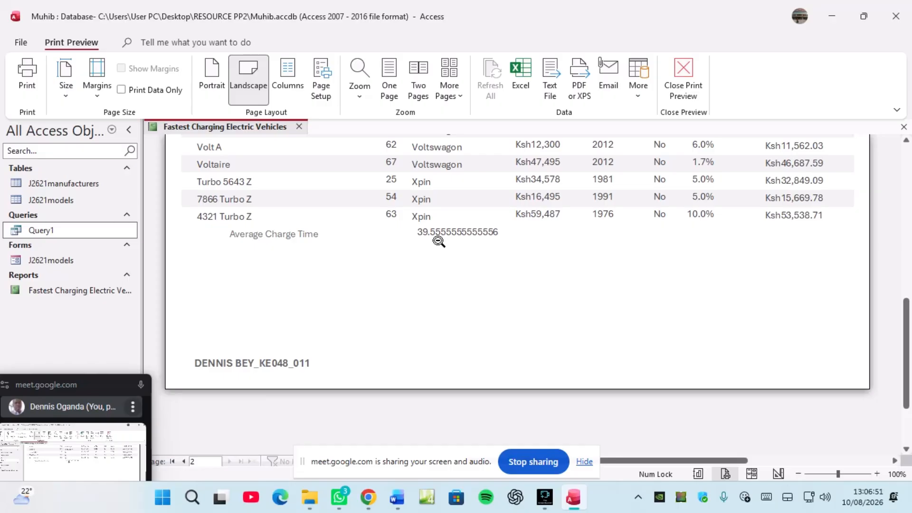
right_click(234, 127)
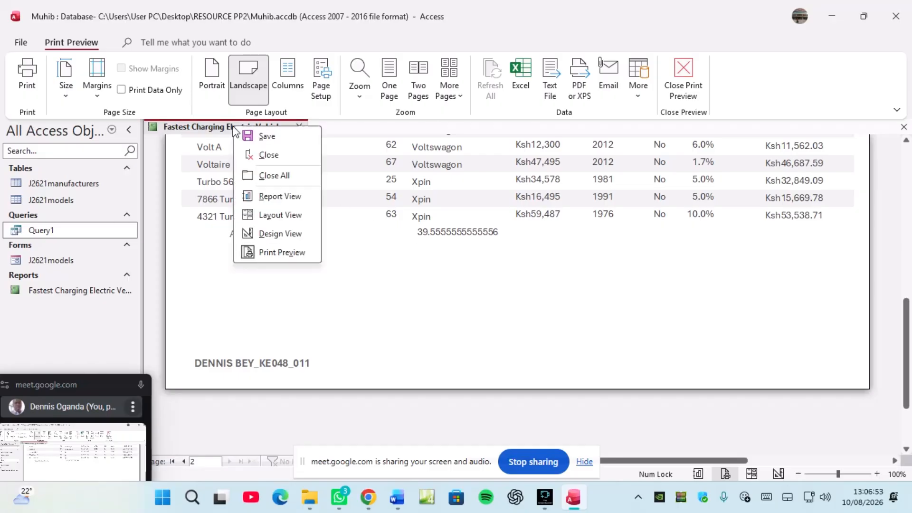
Step: In Design View, check the average total's formula and set its Decimal Places to 0
left_click(264, 235)
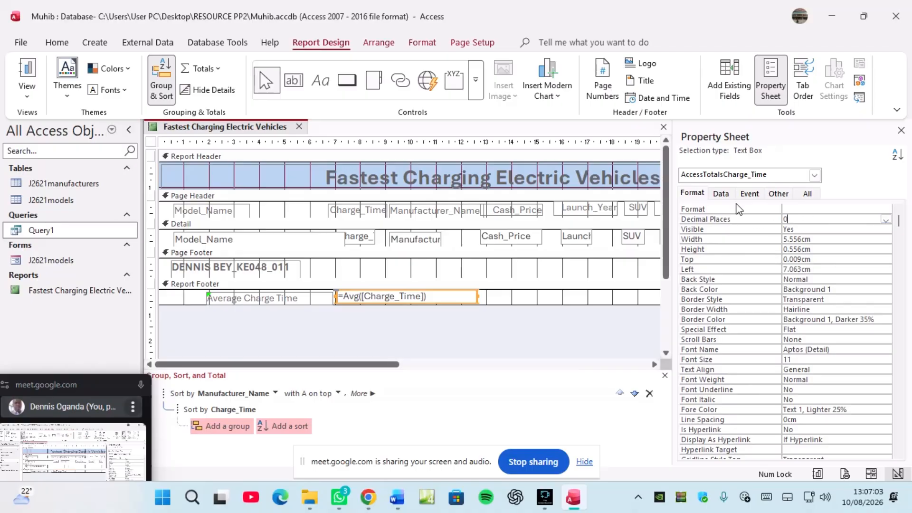
left_click(720, 193)
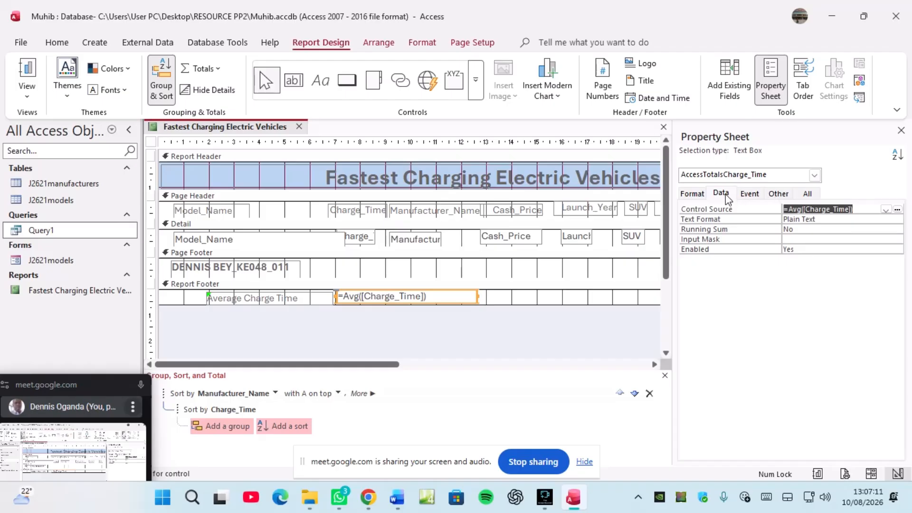
left_click(692, 195)
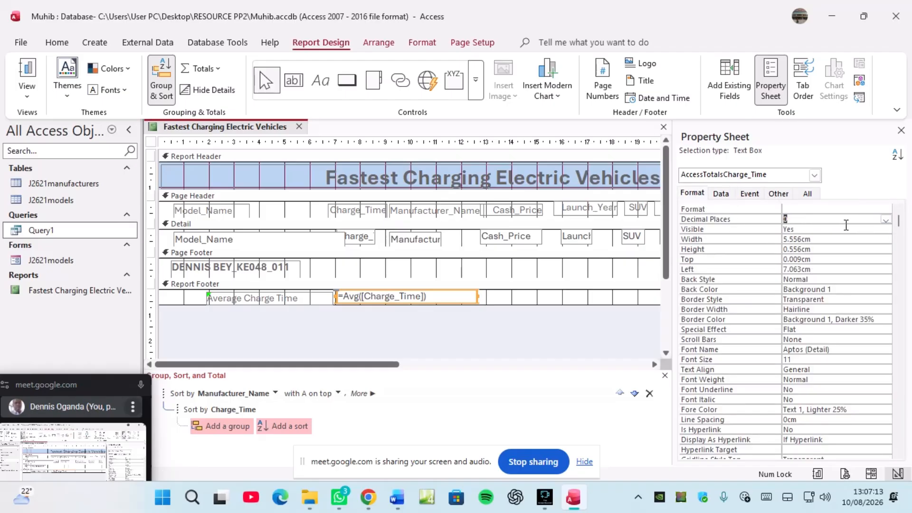
left_click(885, 219)
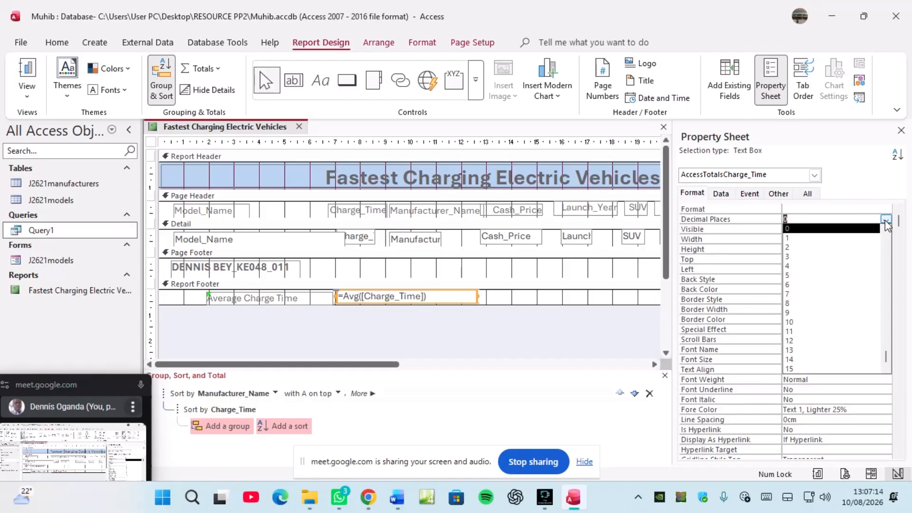
left_click(812, 230)
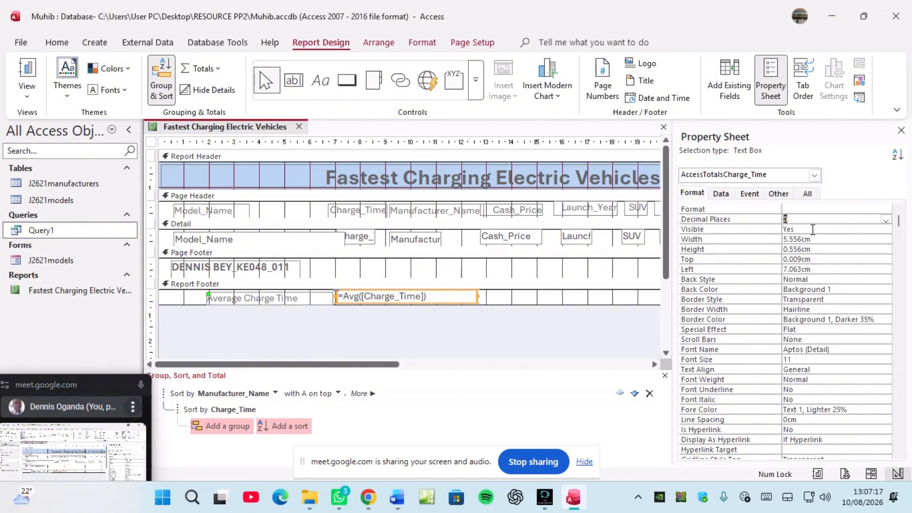
Step: Close the Property Sheet and save the report design
left_click(901, 130)
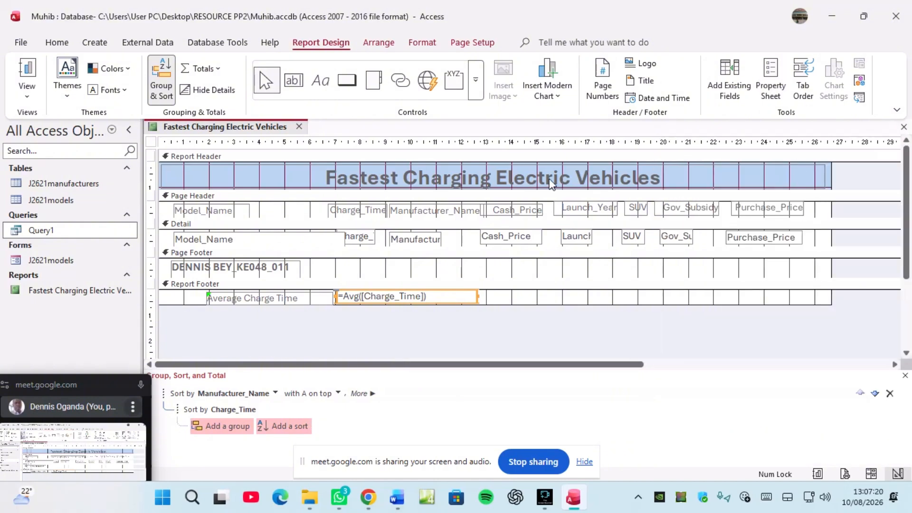
right_click(227, 135)
left_click(260, 137)
Step: Close and reopen the Fastest Charging Electric Vehicles report, scrolling to its 39.5555555555556 average
left_click(299, 127)
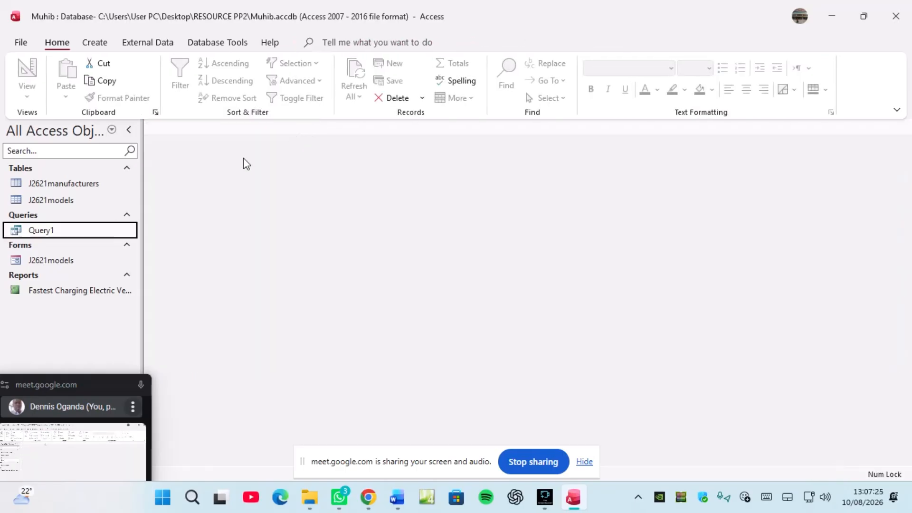
double_click(71, 291)
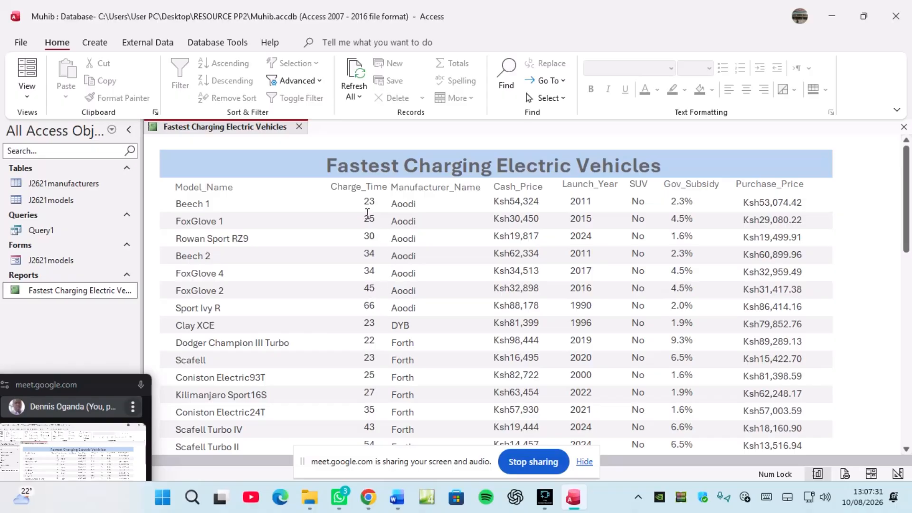
scroll(367, 214, "down", 15)
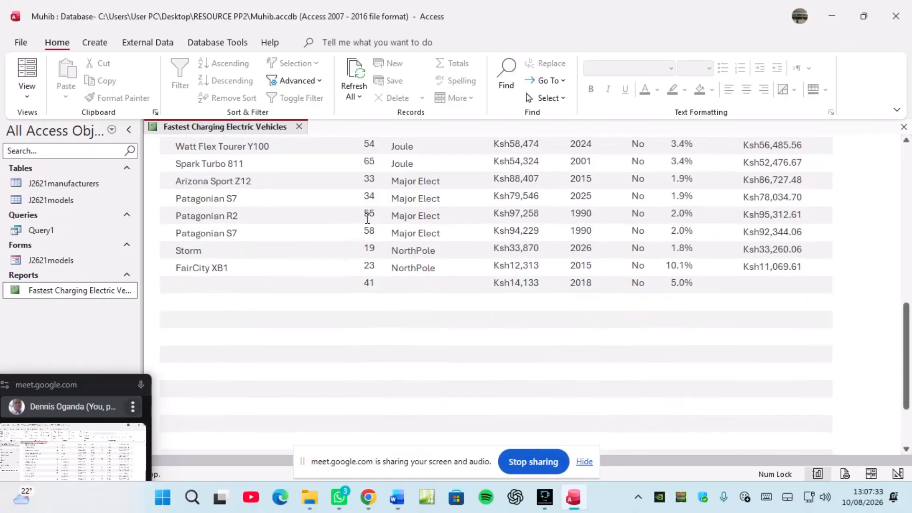
scroll(367, 218, "down", 3)
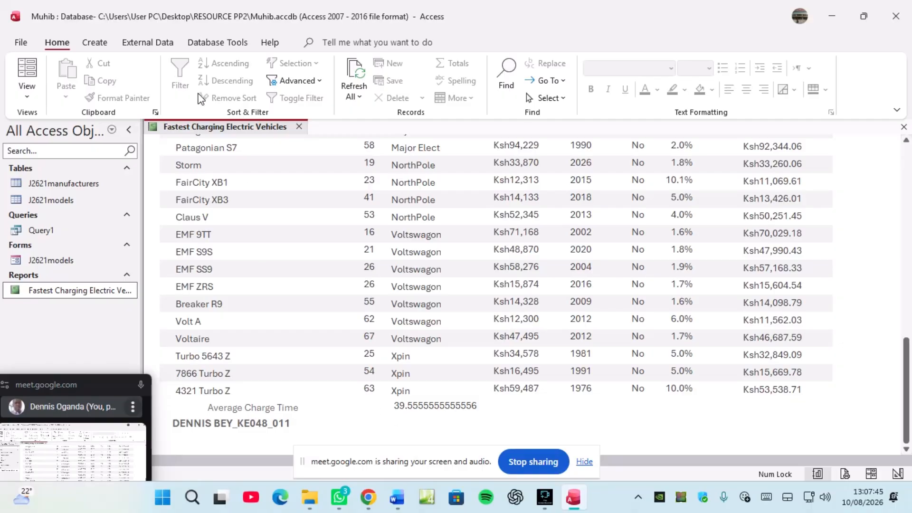
Step: In Design View, select the footer's =Avg([Charge_Time]) total and narrow its box
right_click(207, 125)
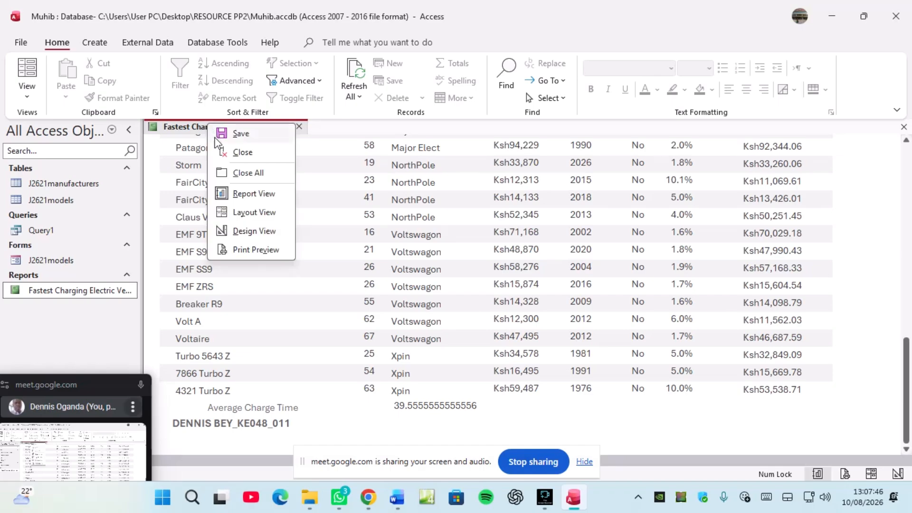
left_click(252, 230)
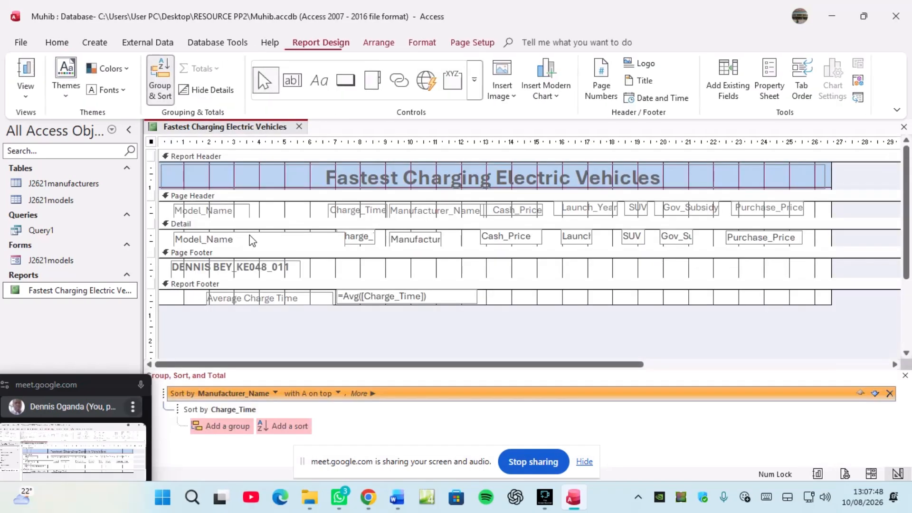
left_click(391, 295)
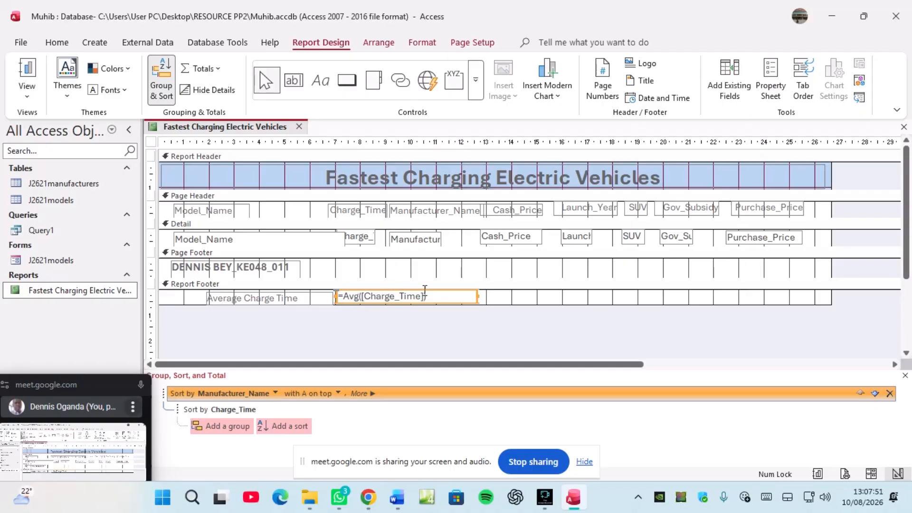
left_click_drag(477, 295, 437, 296)
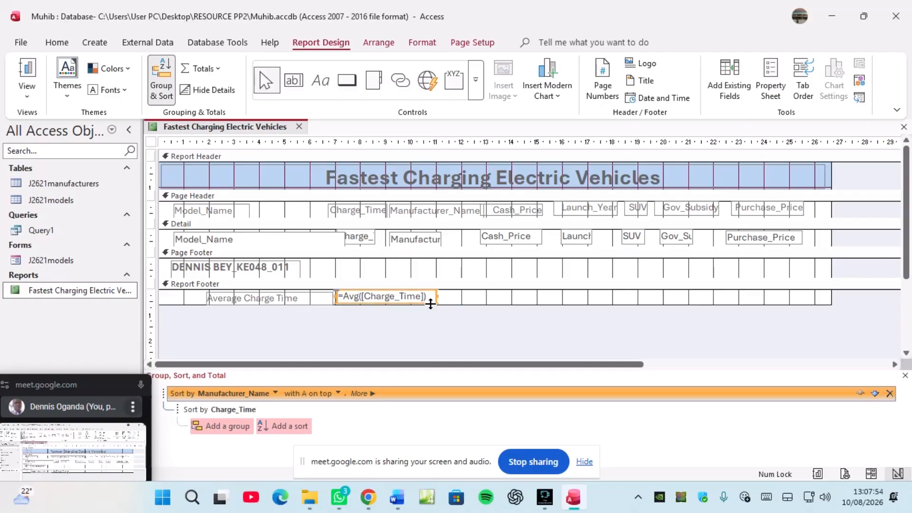
Step: Give the average total the Fixed number format in its Property Sheet
left_click(775, 97)
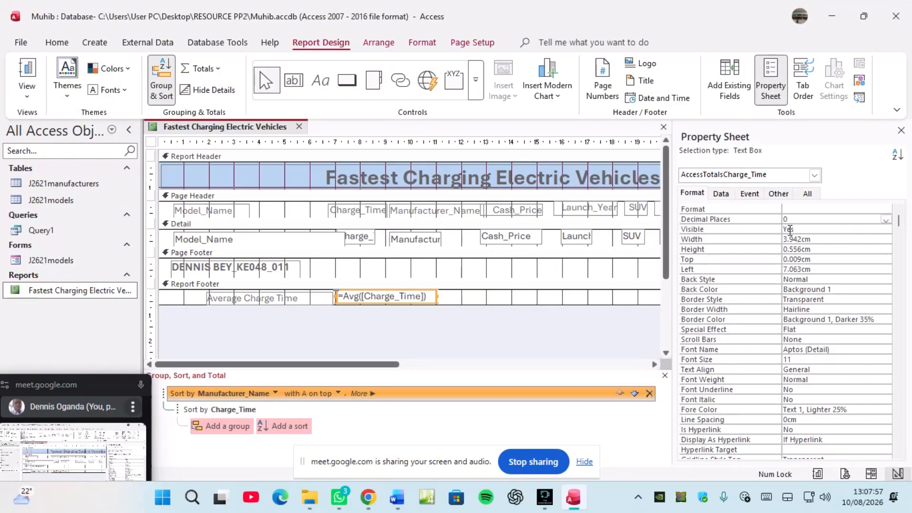
left_click(791, 219)
left_click(813, 209)
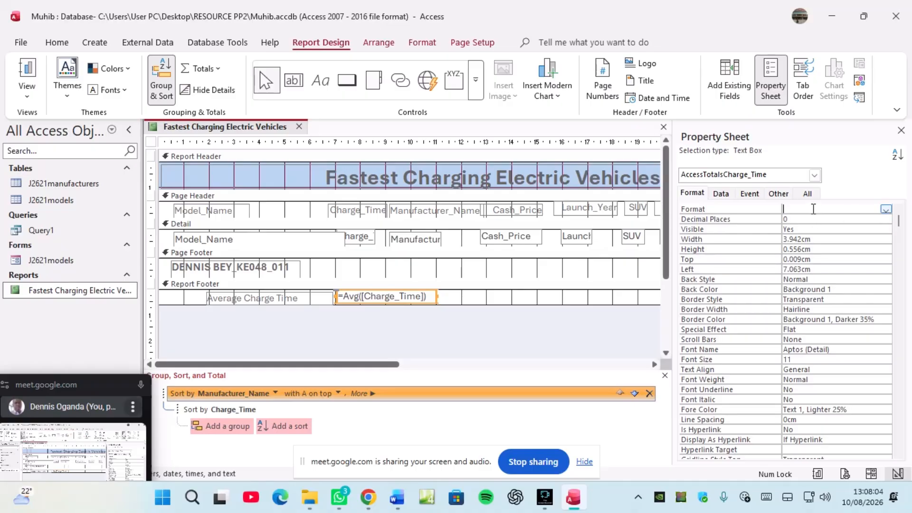
left_click(886, 210)
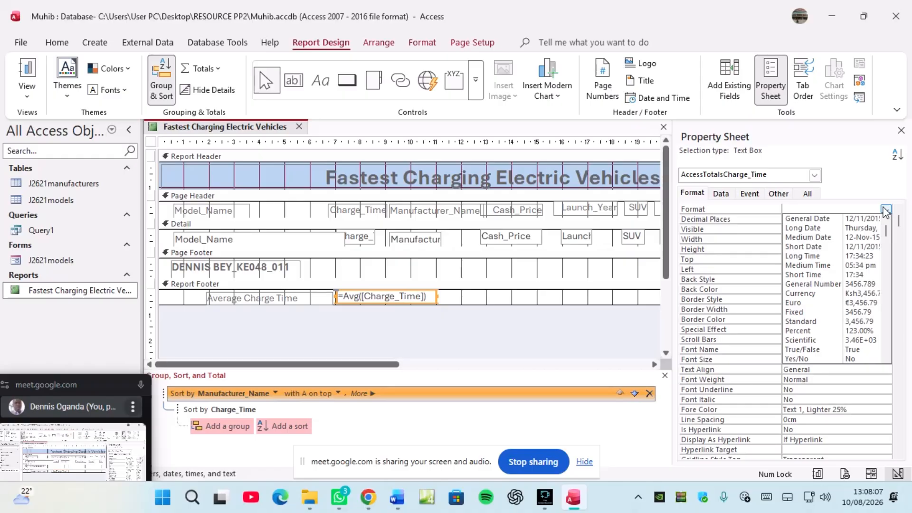
left_click(807, 313)
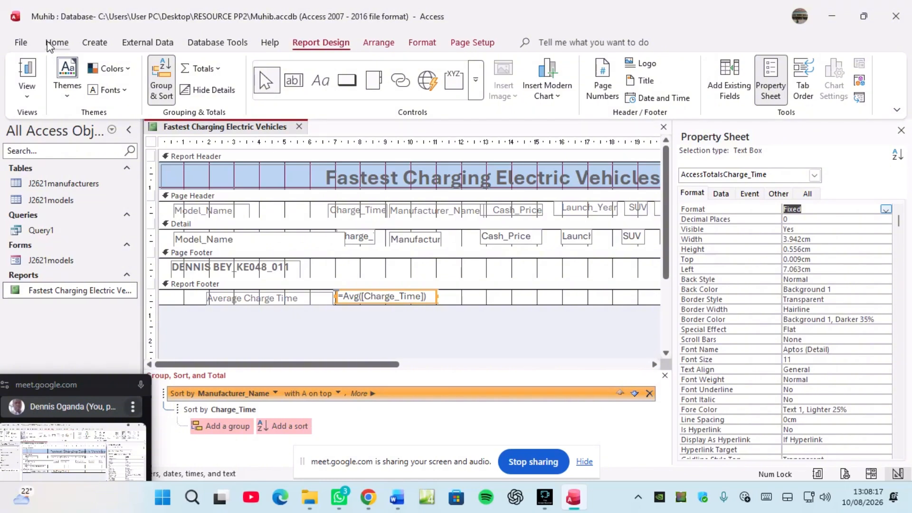
Step: Save the report design and close the Property Sheet
right_click(235, 128)
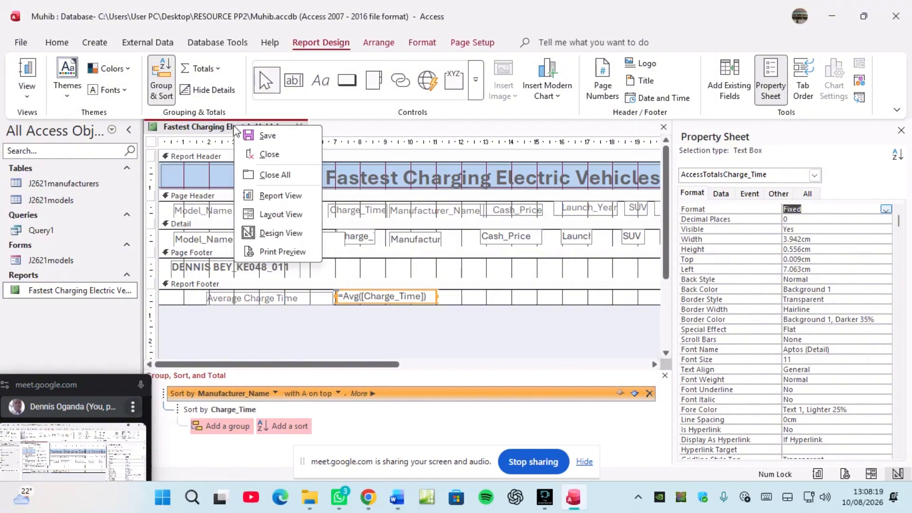
left_click(257, 136)
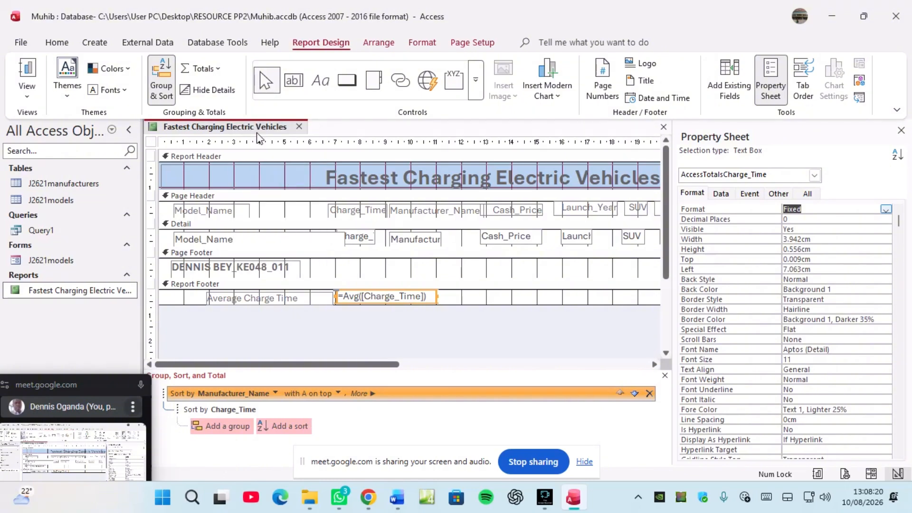
left_click(901, 130)
right_click(205, 127)
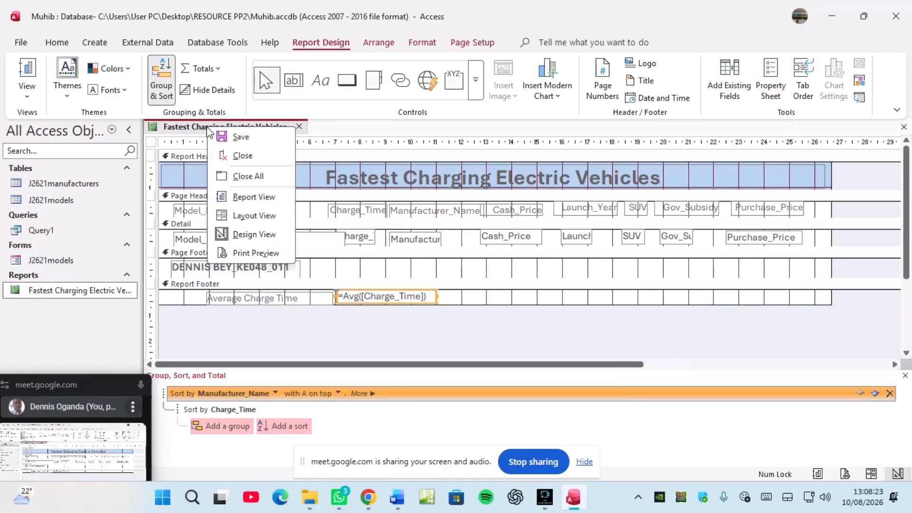
Step: Print-preview the report and go to page 2, where Average Charge Time reads 40
left_click(254, 252)
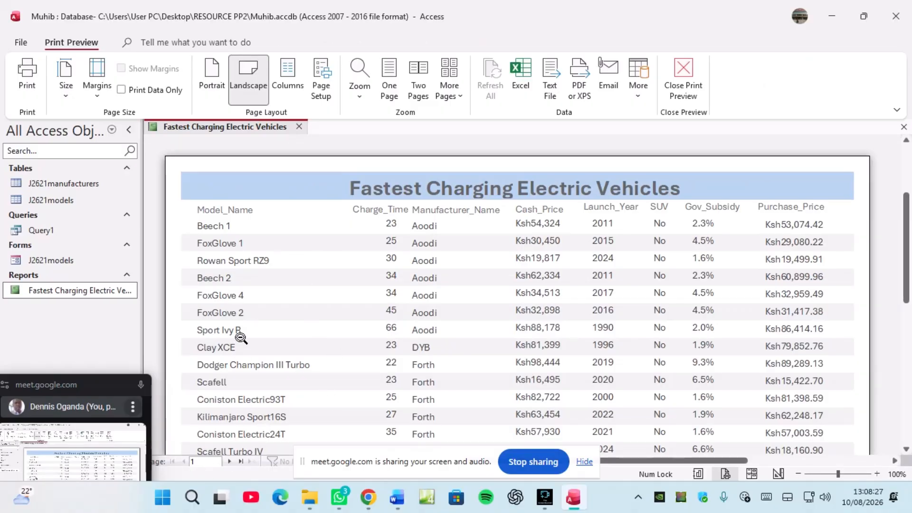
scroll(245, 346, "down", 3)
scroll(250, 352, "down", 5)
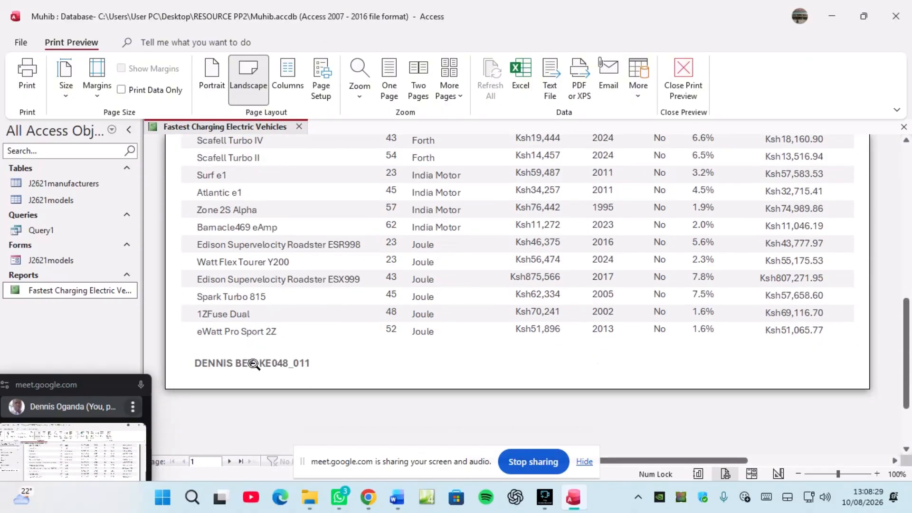
left_click(227, 461)
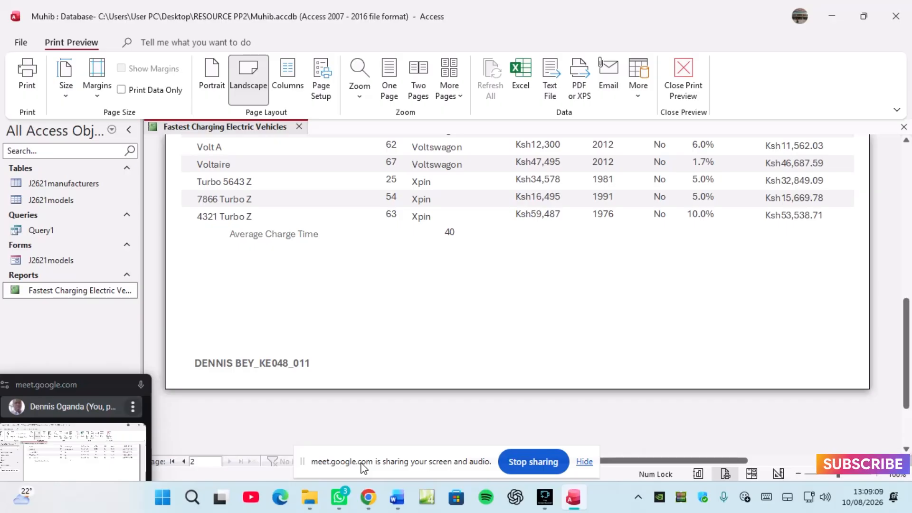
left_click(545, 499)
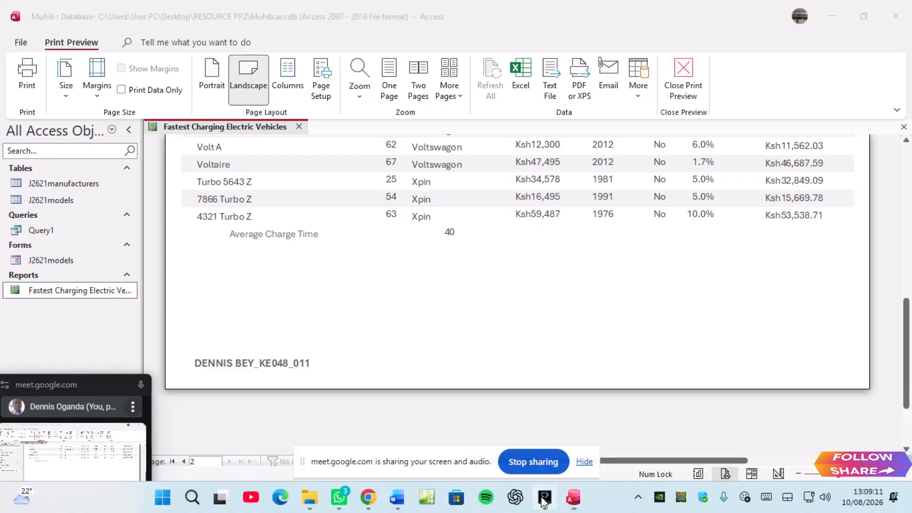